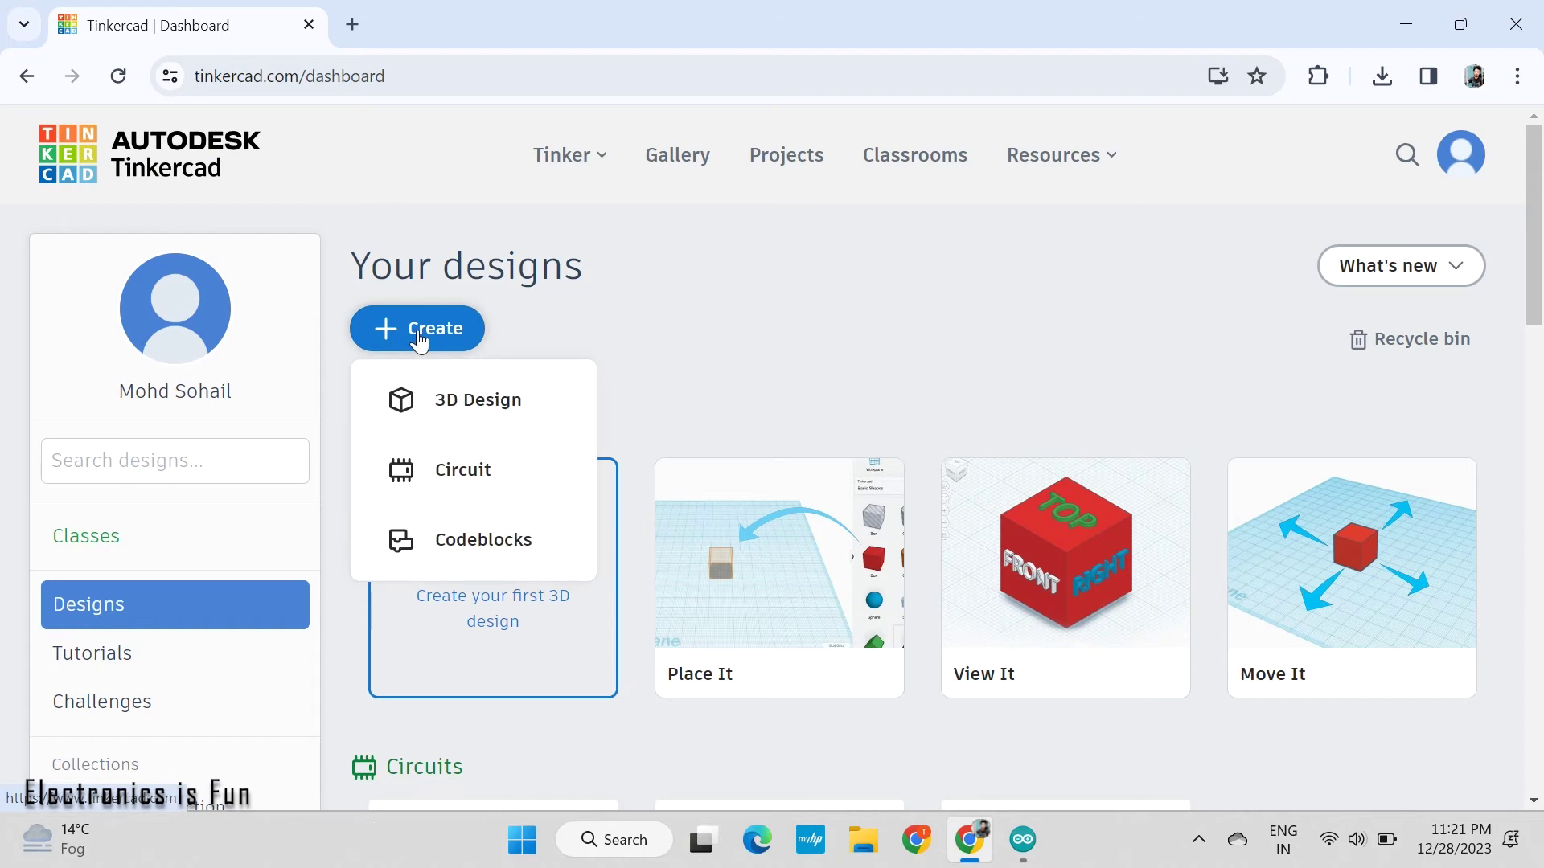
Create a new circuit design and name it "Auto Bathroom Lights"
click(459, 472)
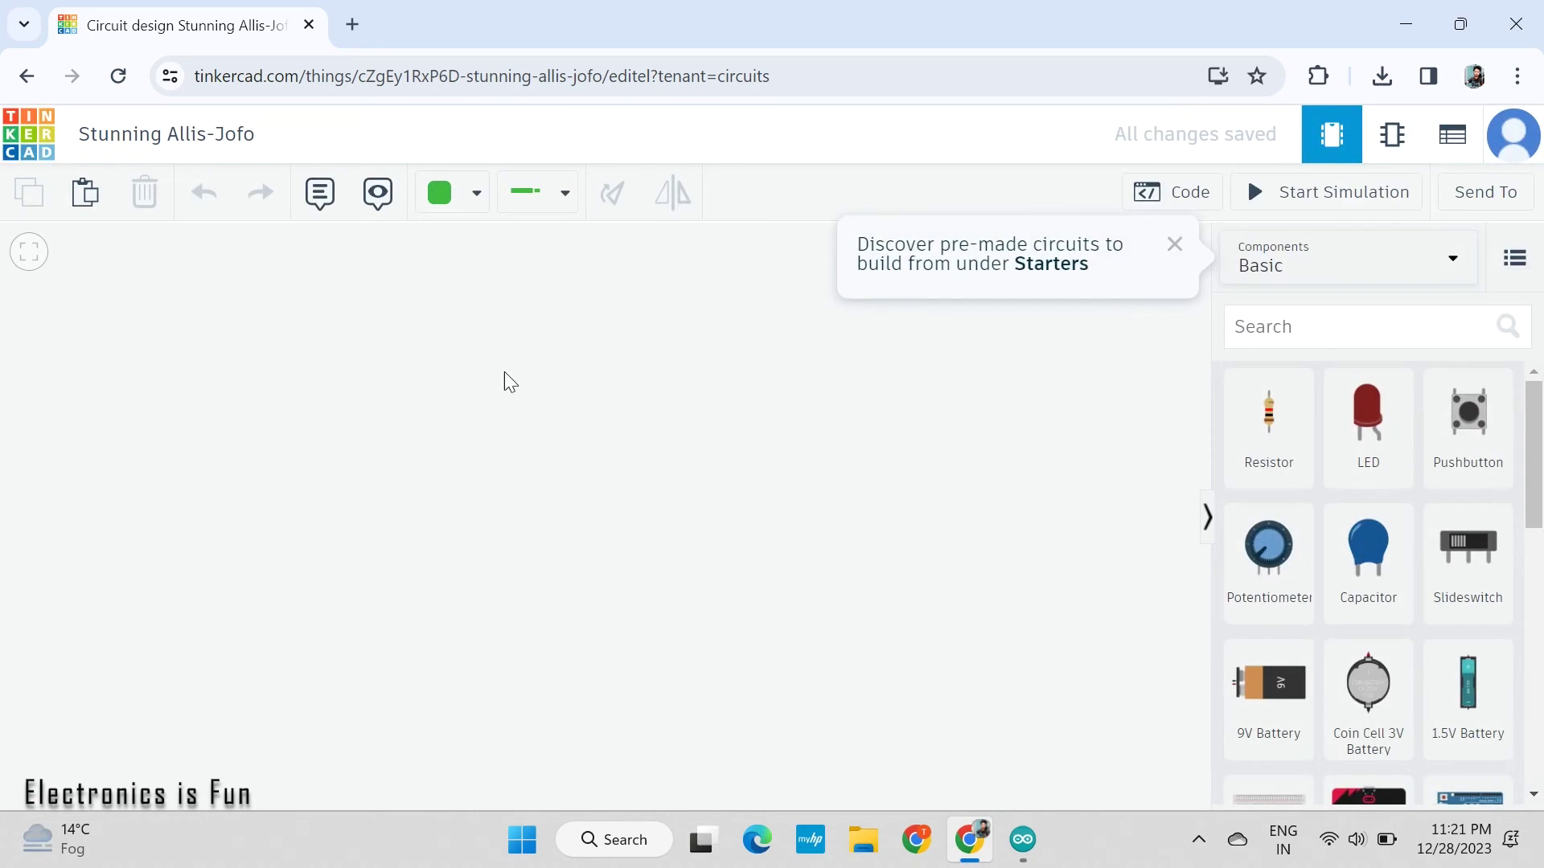
click(185, 135)
text(Auto Bathr)
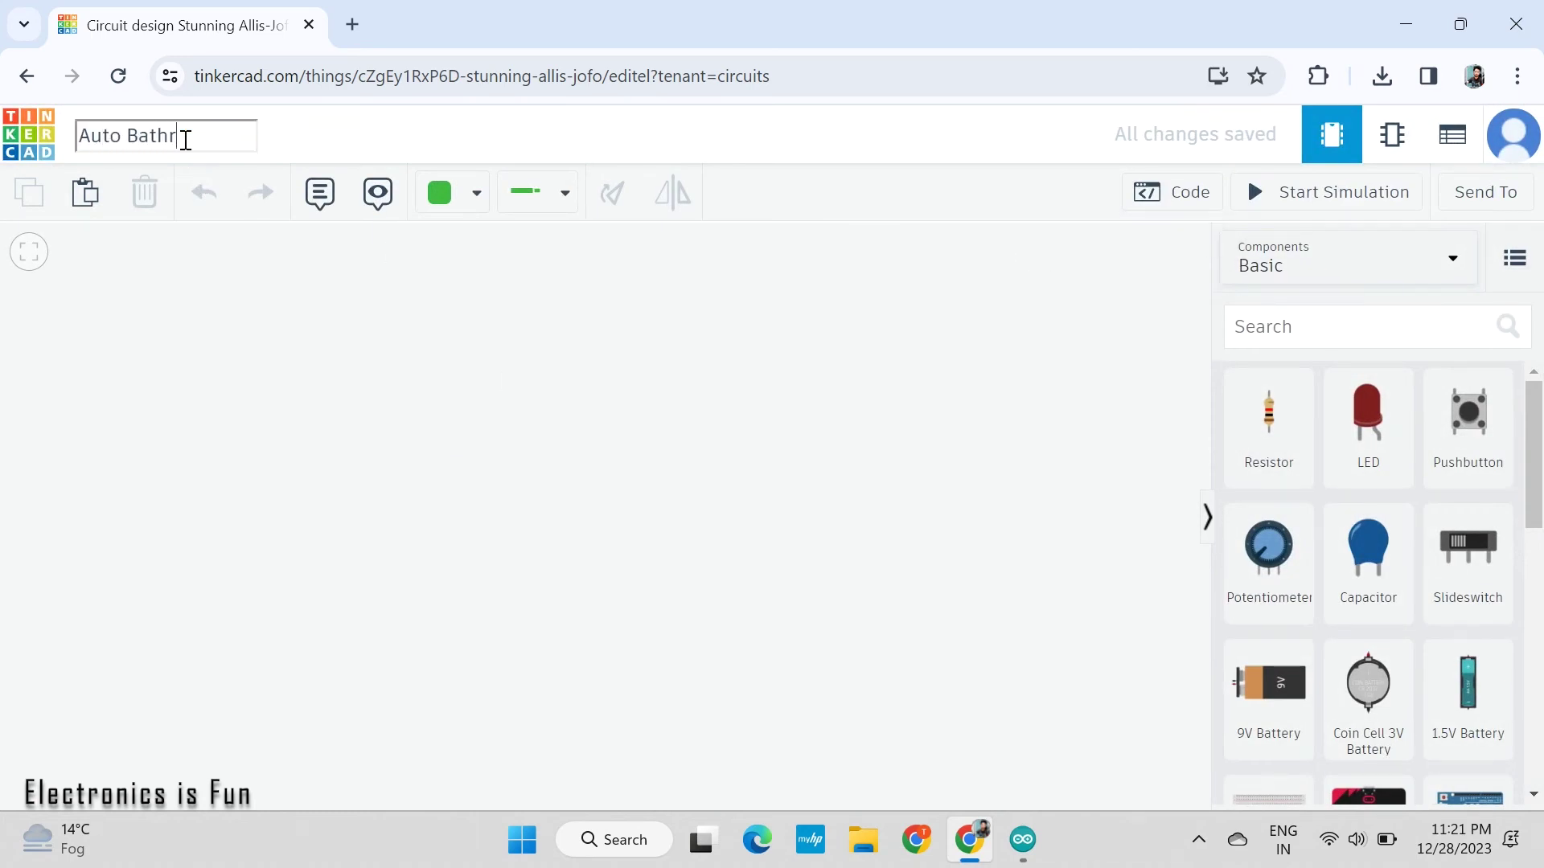
text(oom Lights)
key(Return)
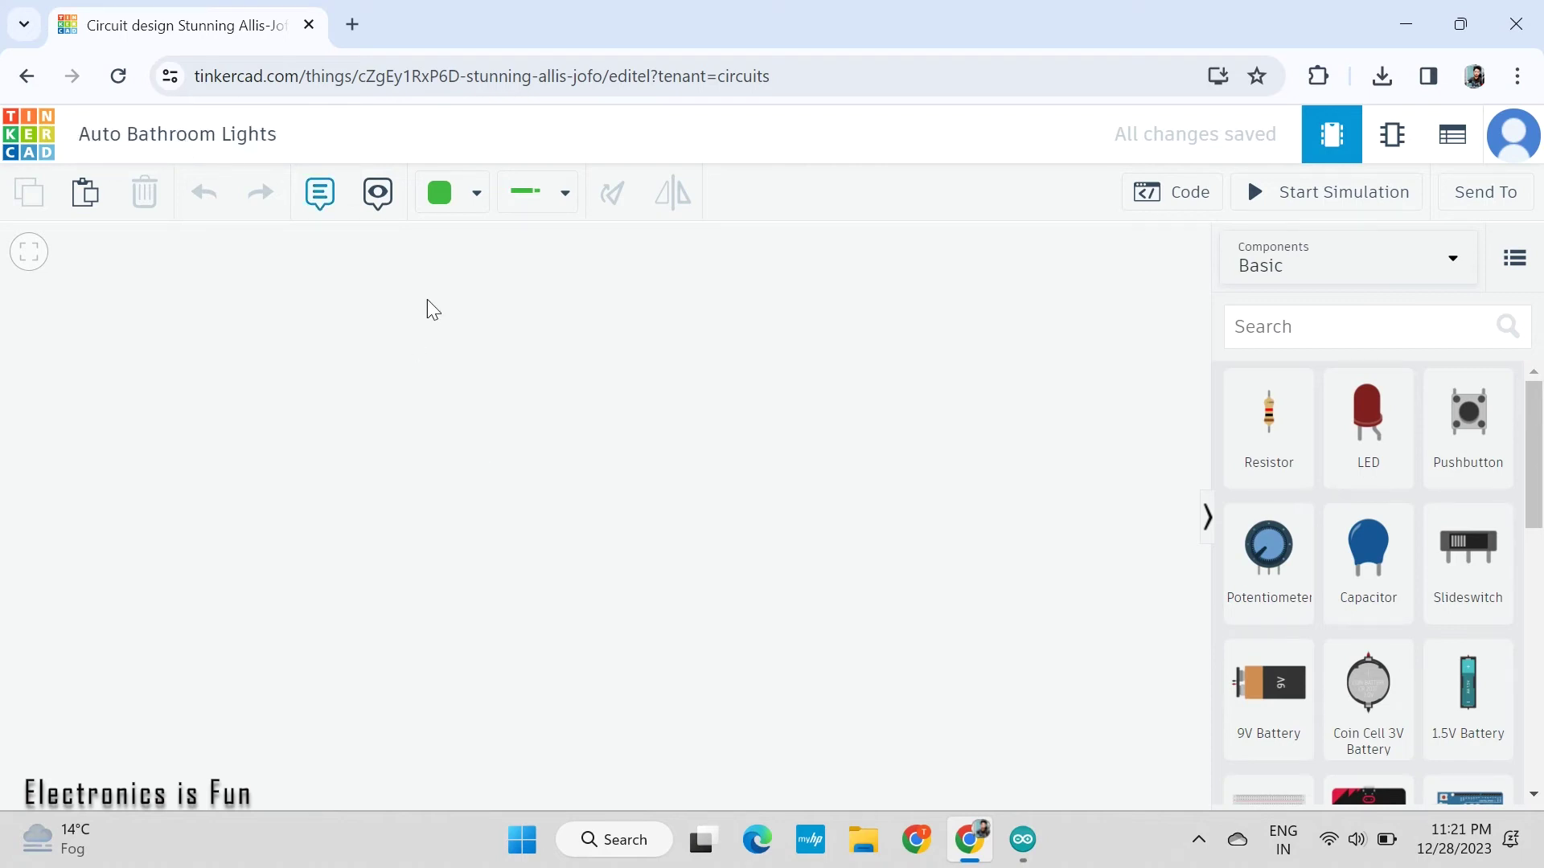
Place a resistor on the workplane and a potentiometer directly below it
drag(1281, 433, 648, 464)
drag(506, 463, 220, 426)
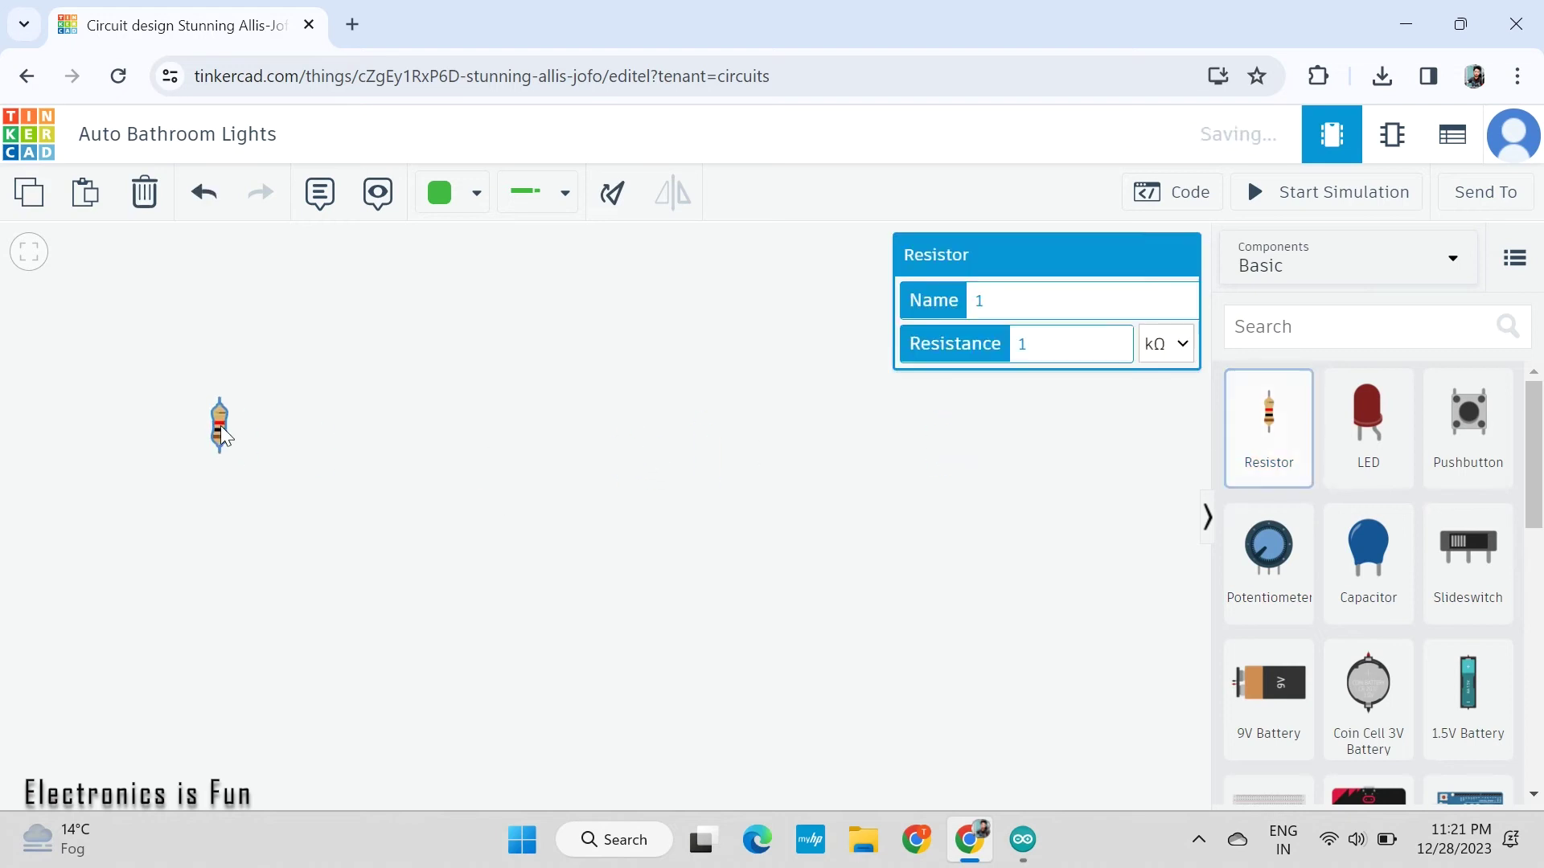
drag(1269, 553, 214, 573)
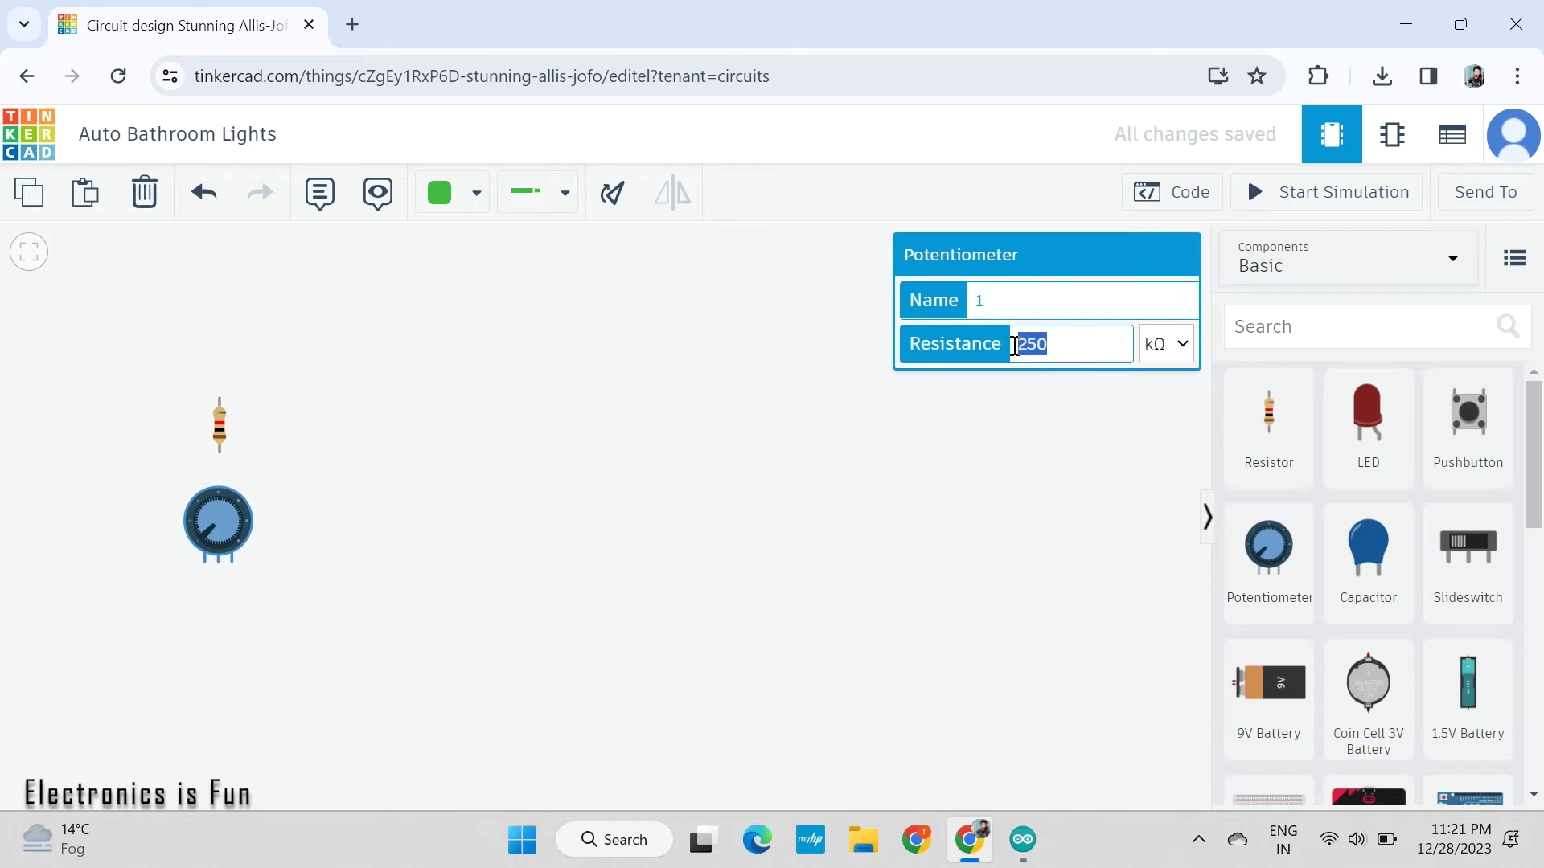
click(1041, 490)
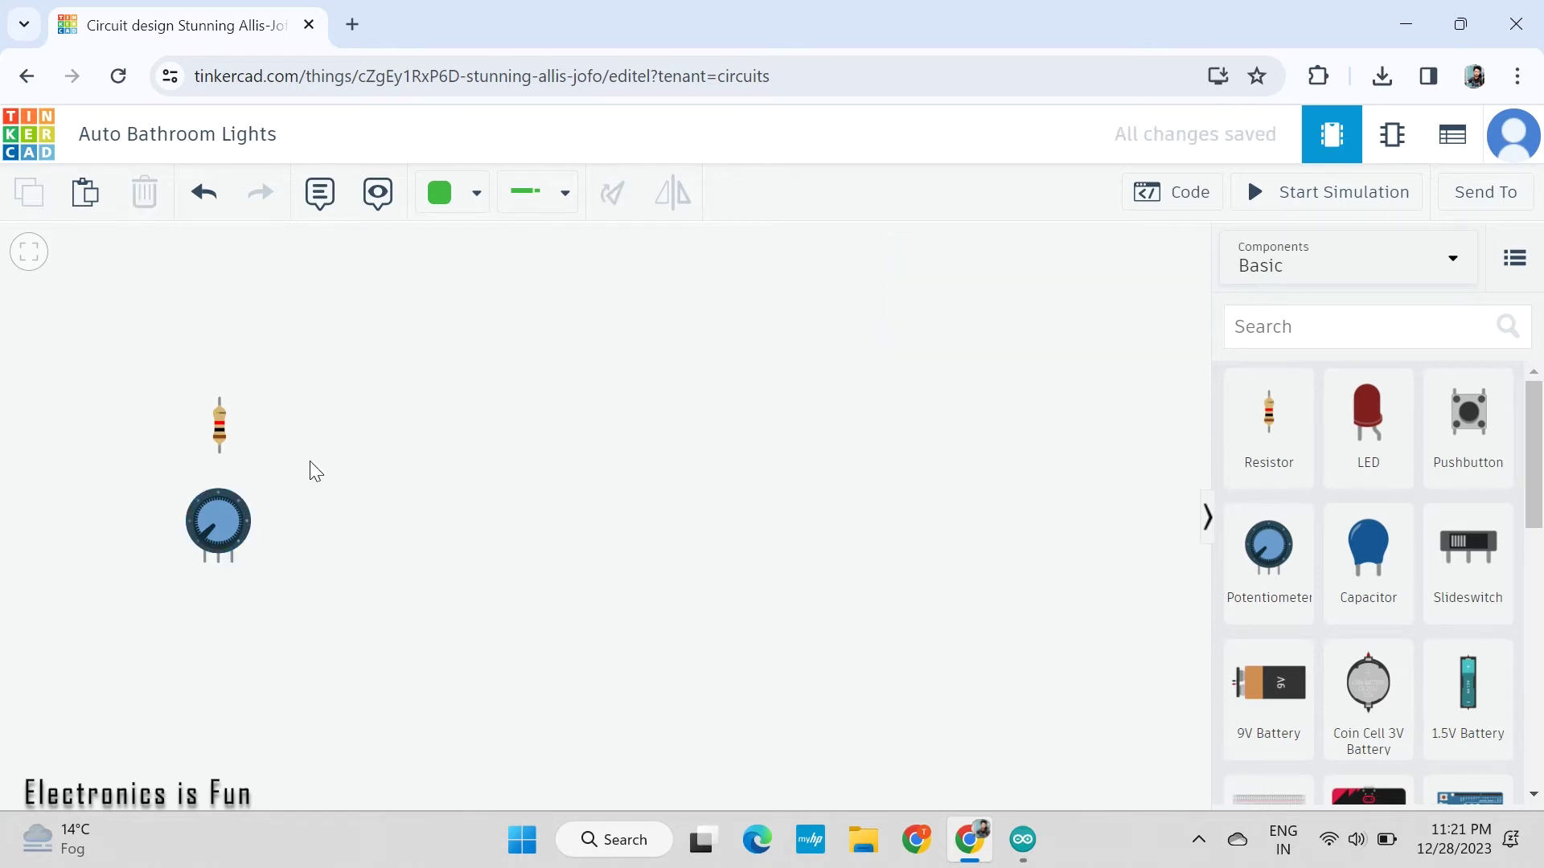
Set the resistor's resistance to 330 Ω
click(219, 433)
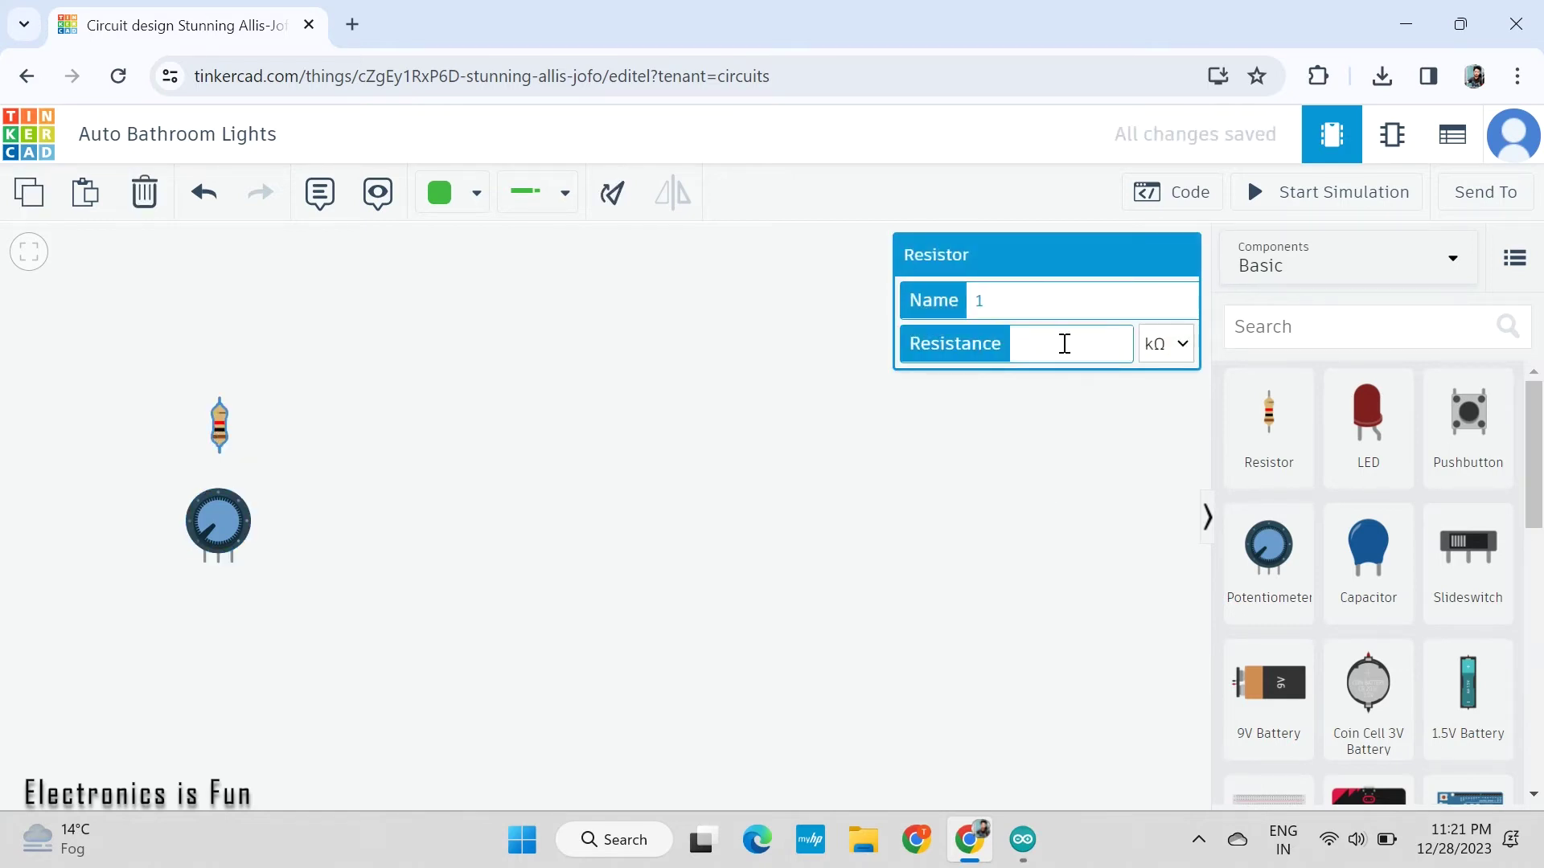
click(1166, 344)
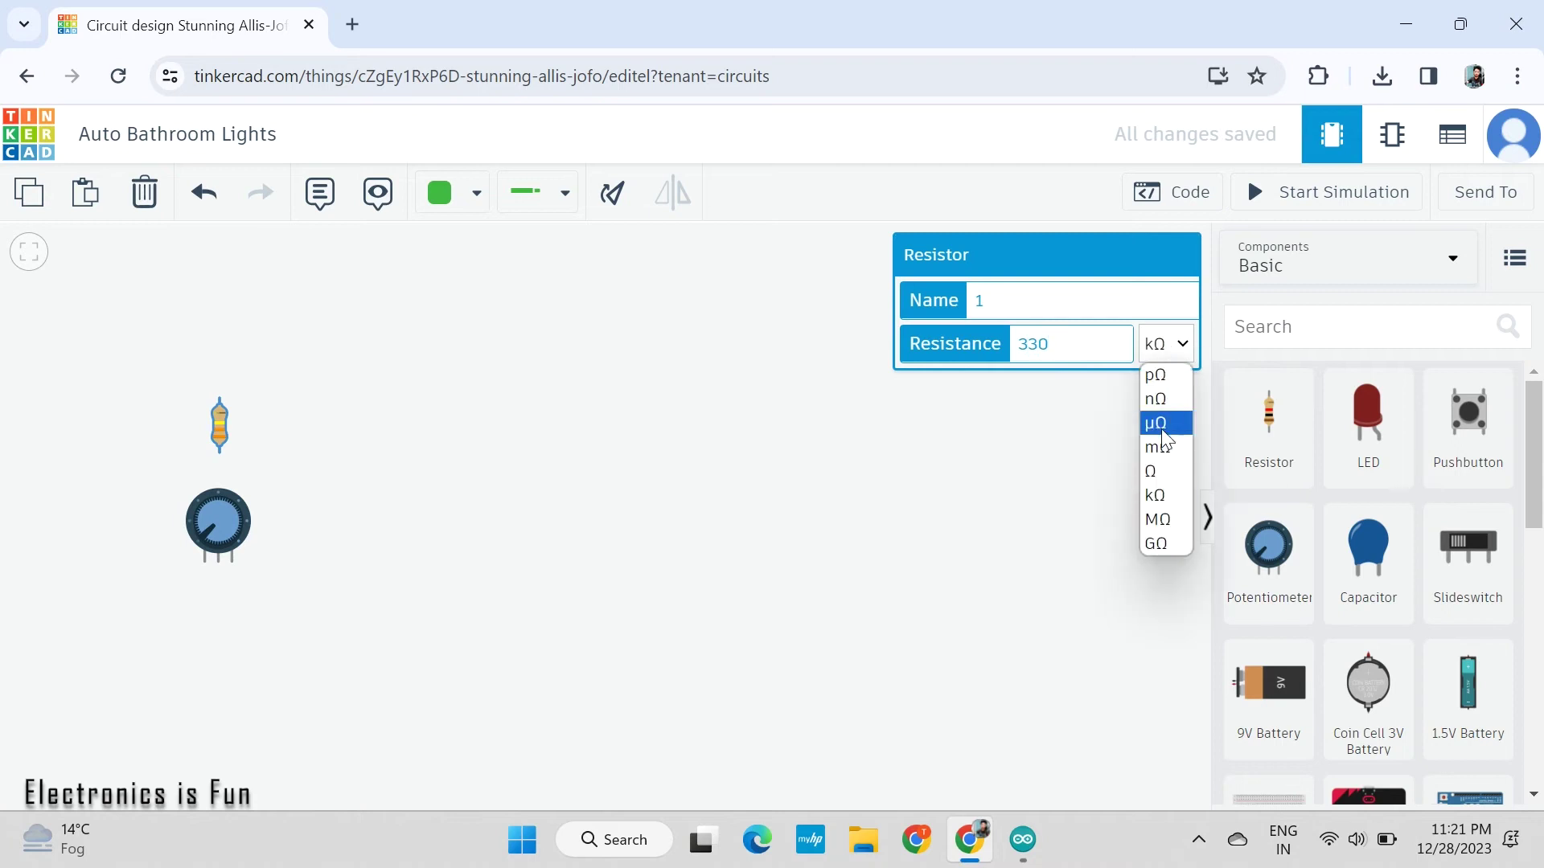
click(1160, 468)
click(1065, 552)
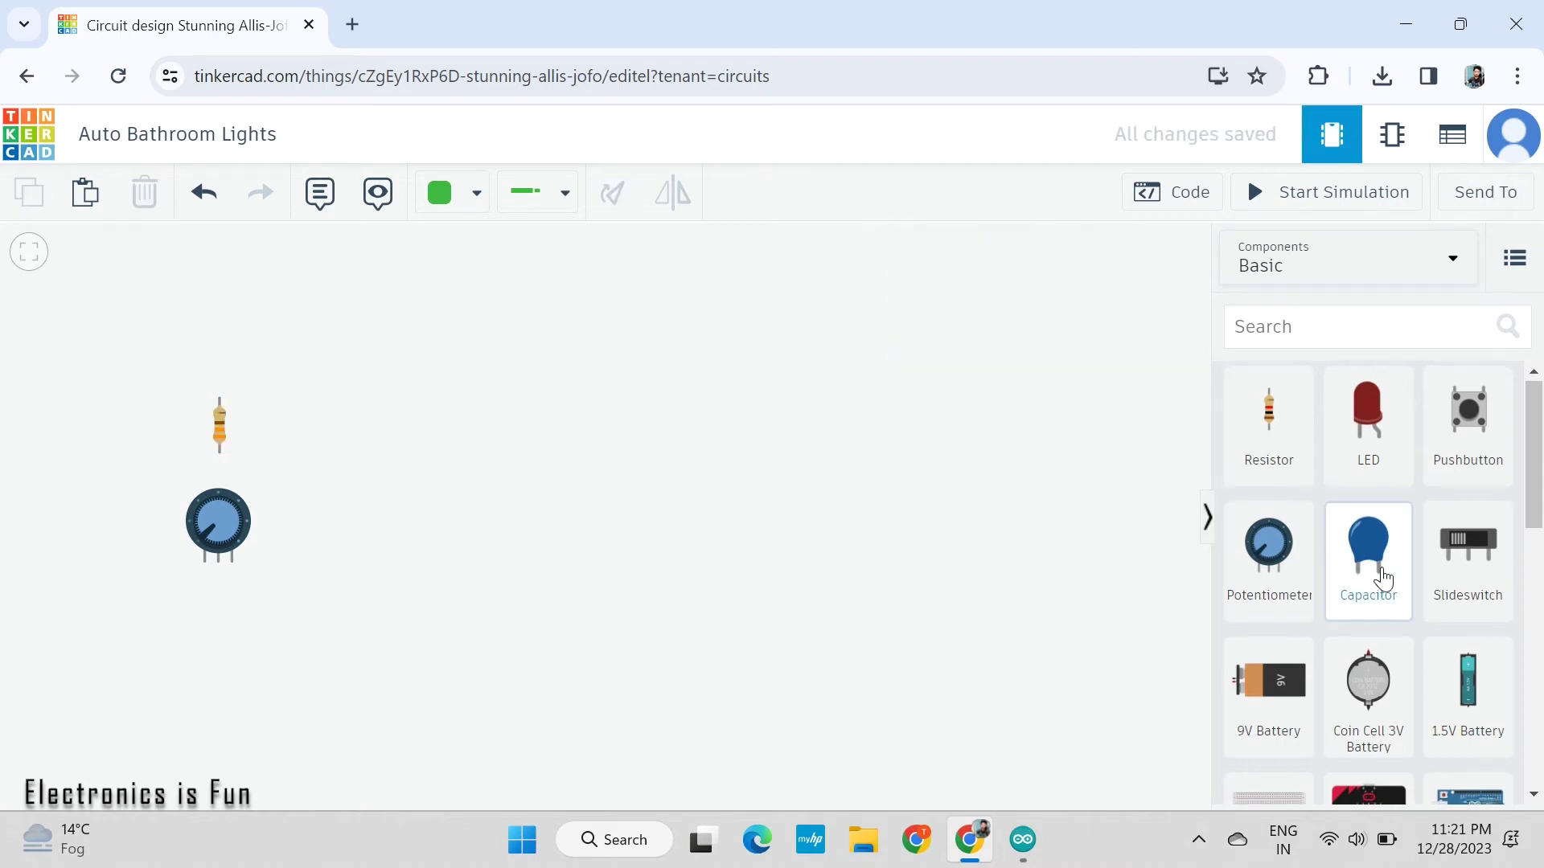
Add an Arduino Uno R3 in the middle of the workplane and two PIR sensors side by side below it
scroll(1374, 575, down, 3)
click(1469, 623)
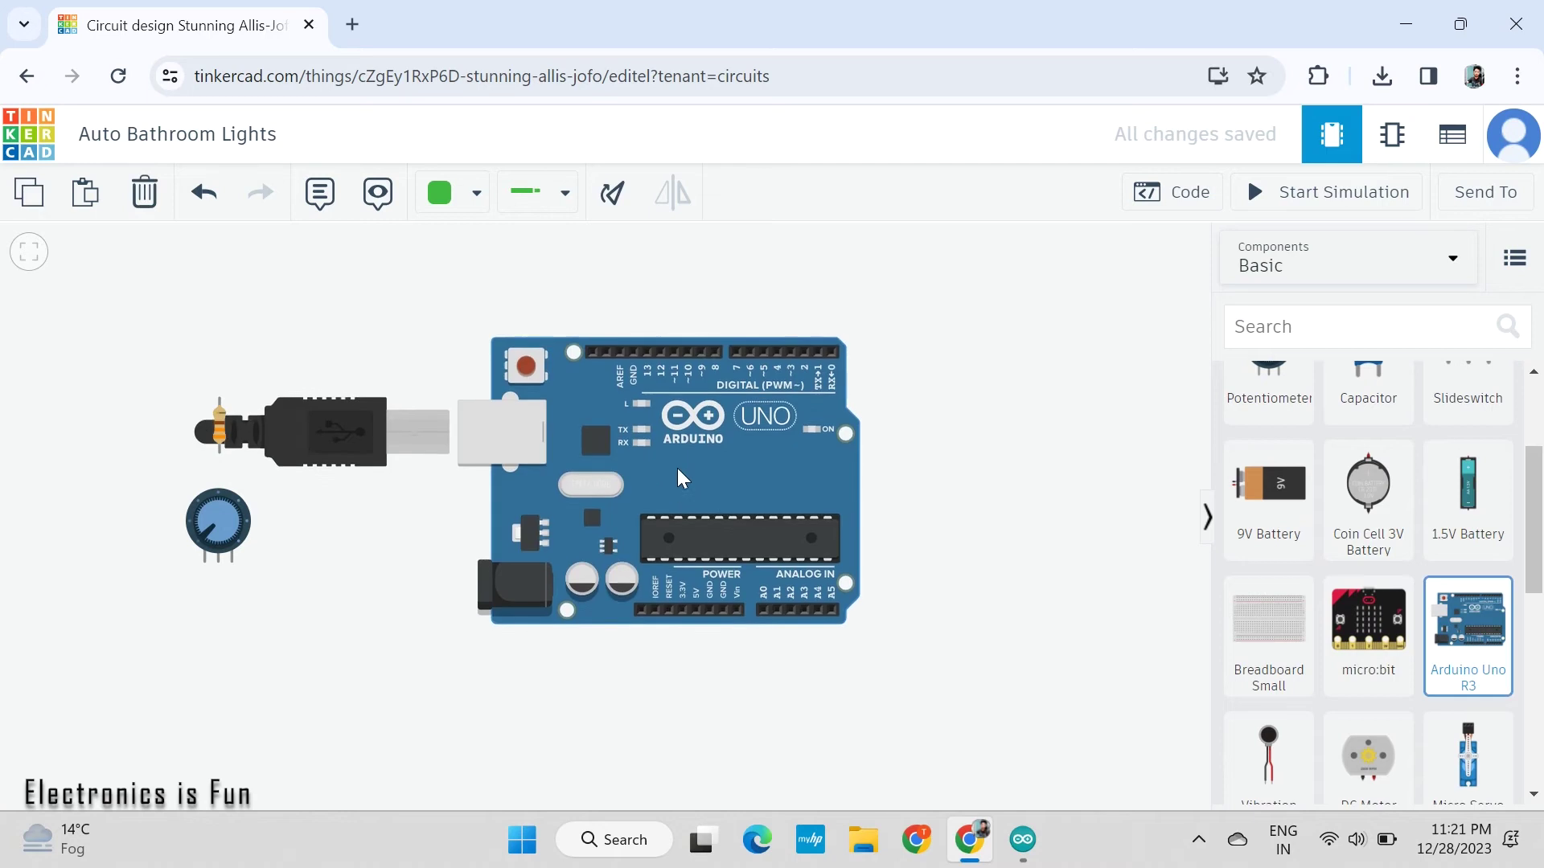
scroll(1365, 599, down, 8)
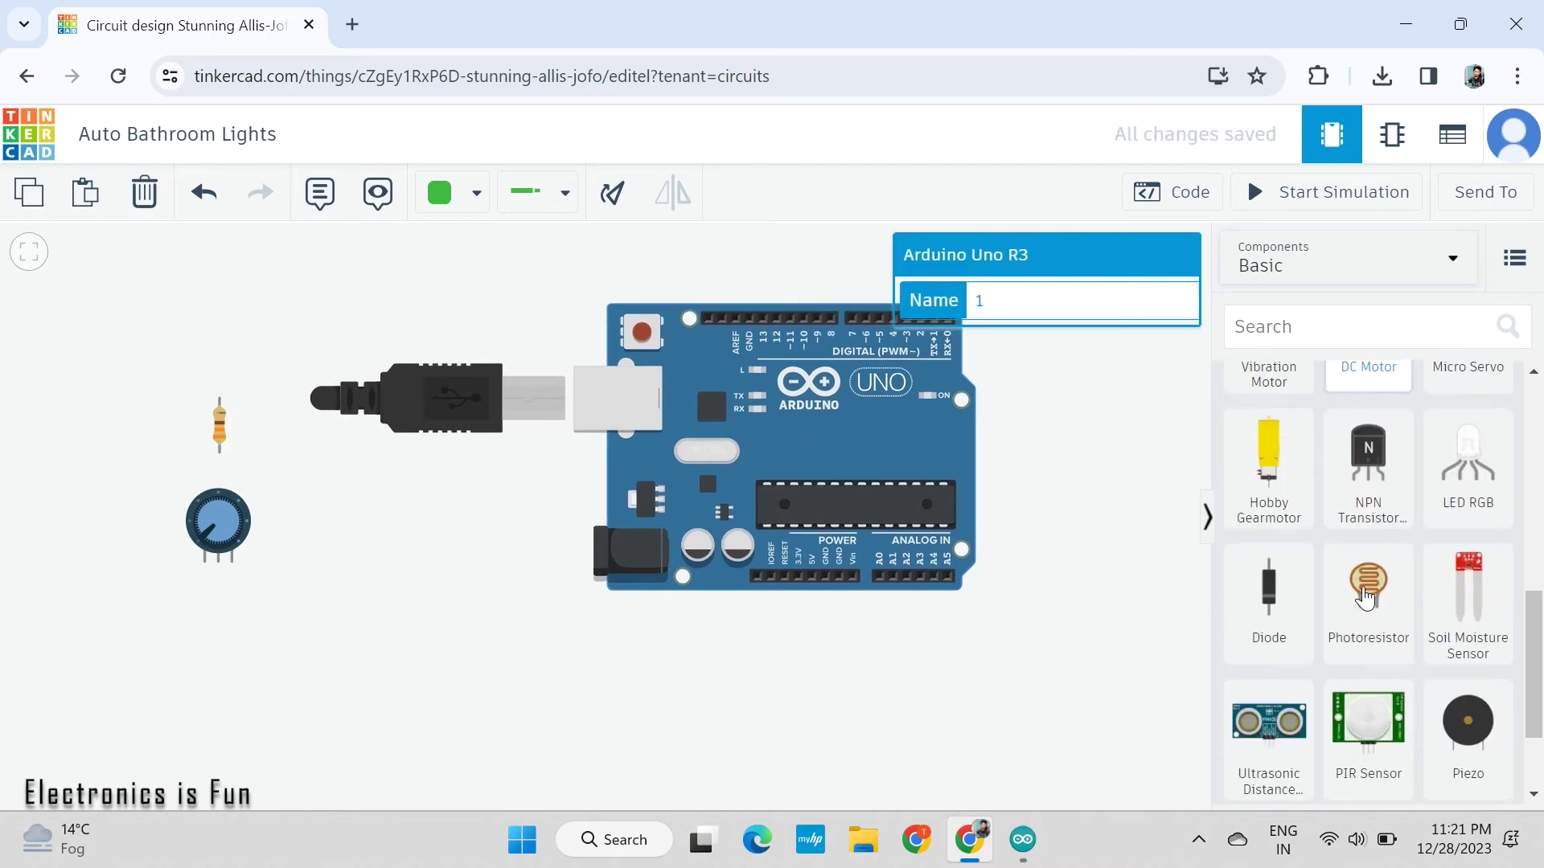
drag(1367, 595, 811, 711)
drag(1367, 595, 1078, 678)
scroll(1395, 667, up, 8)
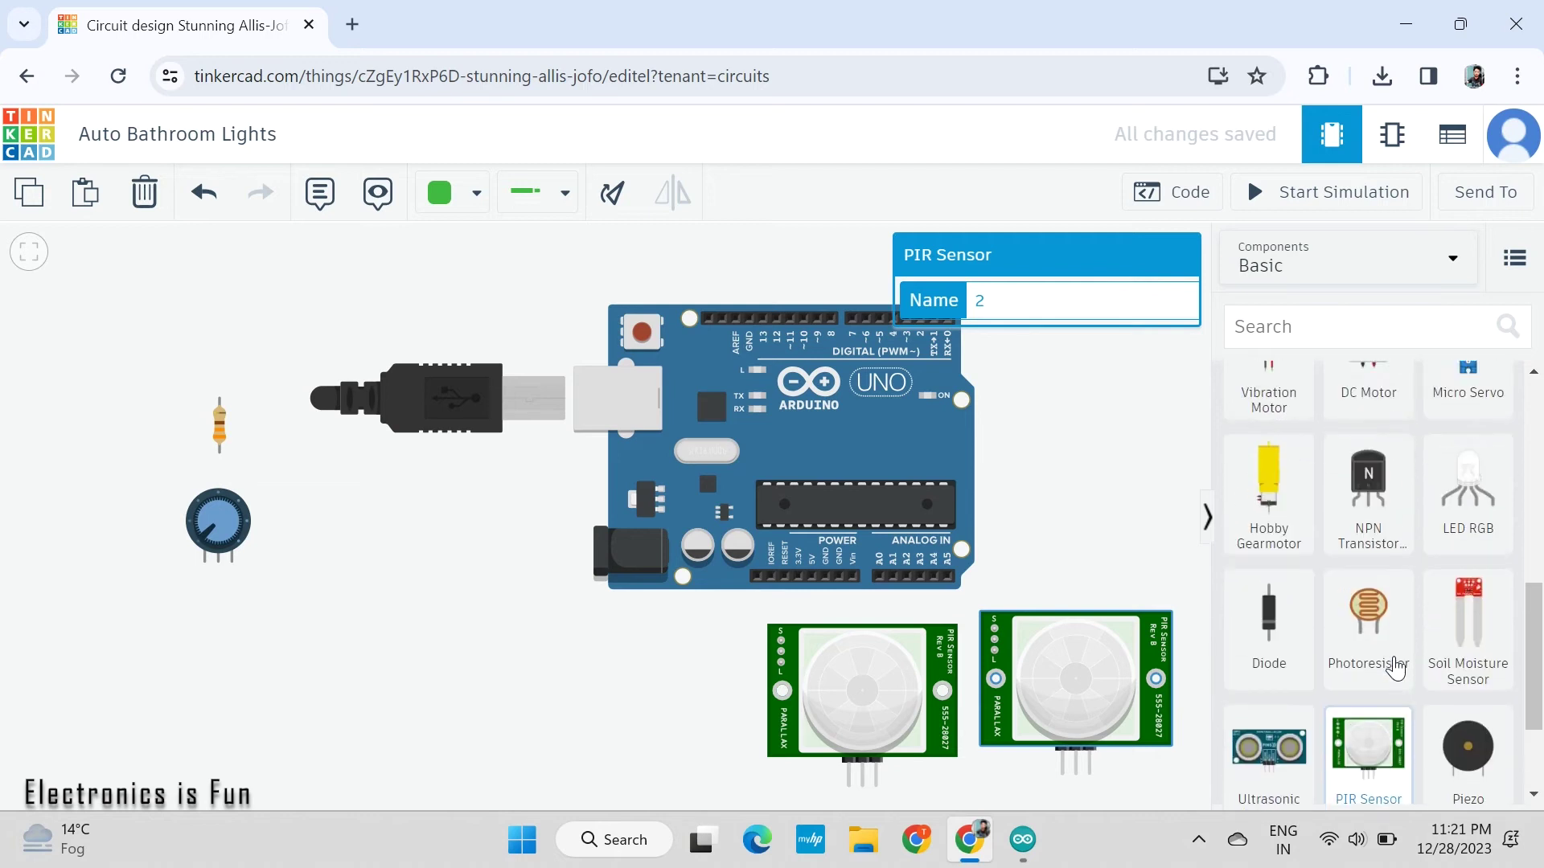
Search the components for "relay" and place a Relay SPDT beside the Arduino, on the side away from its USB cable
scroll(1395, 667, up, 2)
click(1302, 329)
text(relay)
drag(1266, 494, 1071, 418)
Search the components for "lcd" and place an LCD 16 x 2 below the potentiometer
click(1289, 330)
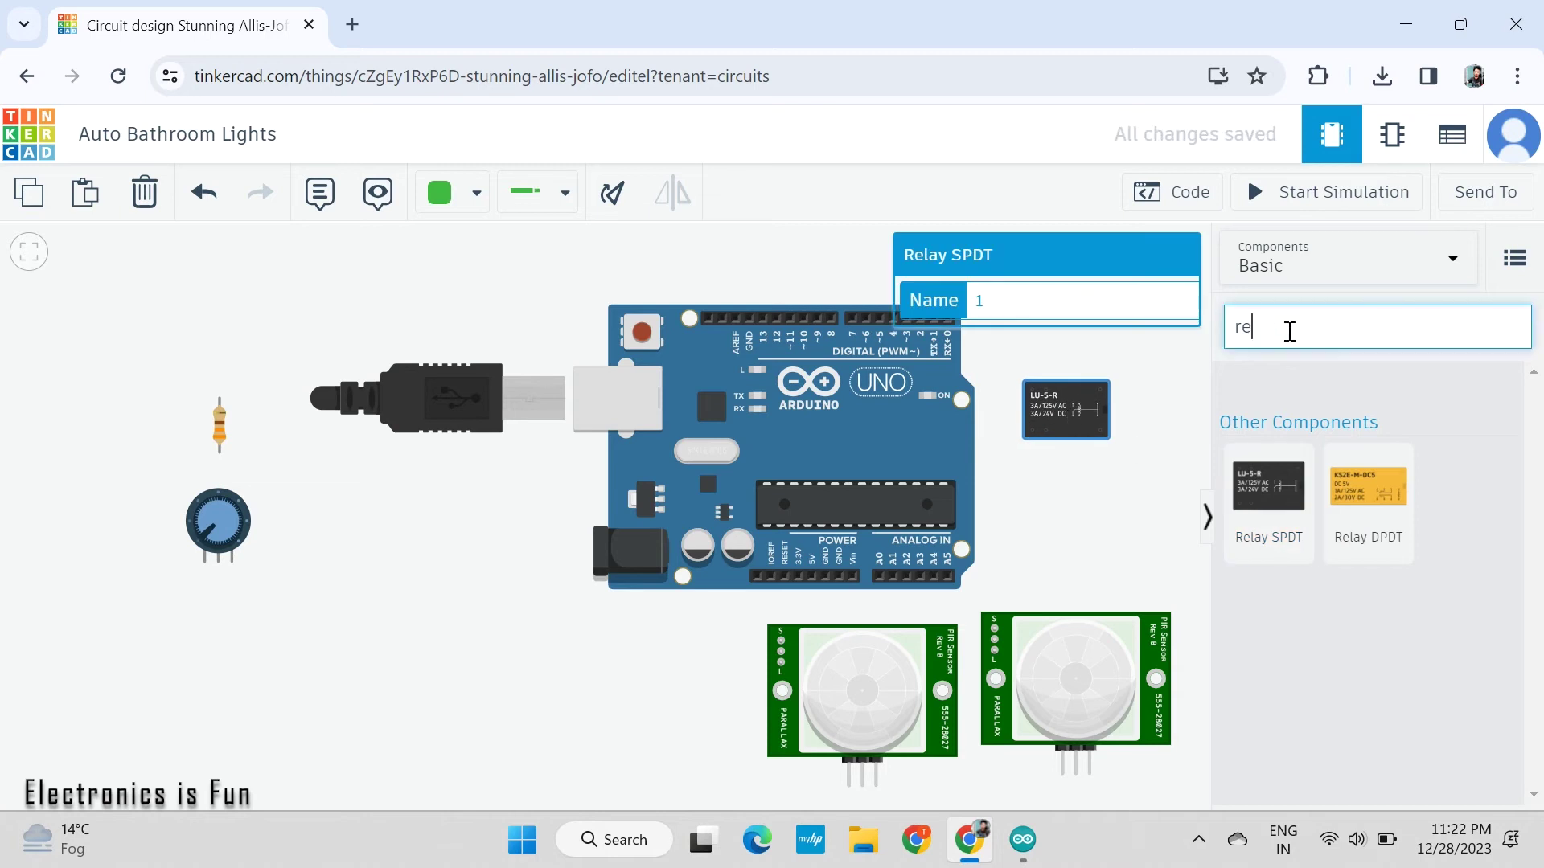
key(BackSpace)
key(BackSpace)
key(BackSpace)
text(lcd)
drag(1270, 533, 342, 727)
Search the components for "bulb" and place a light bulb between the potentiometer and the Arduino
click(1286, 325)
key(BackSpace)
key(BackSpace)
text(bu)
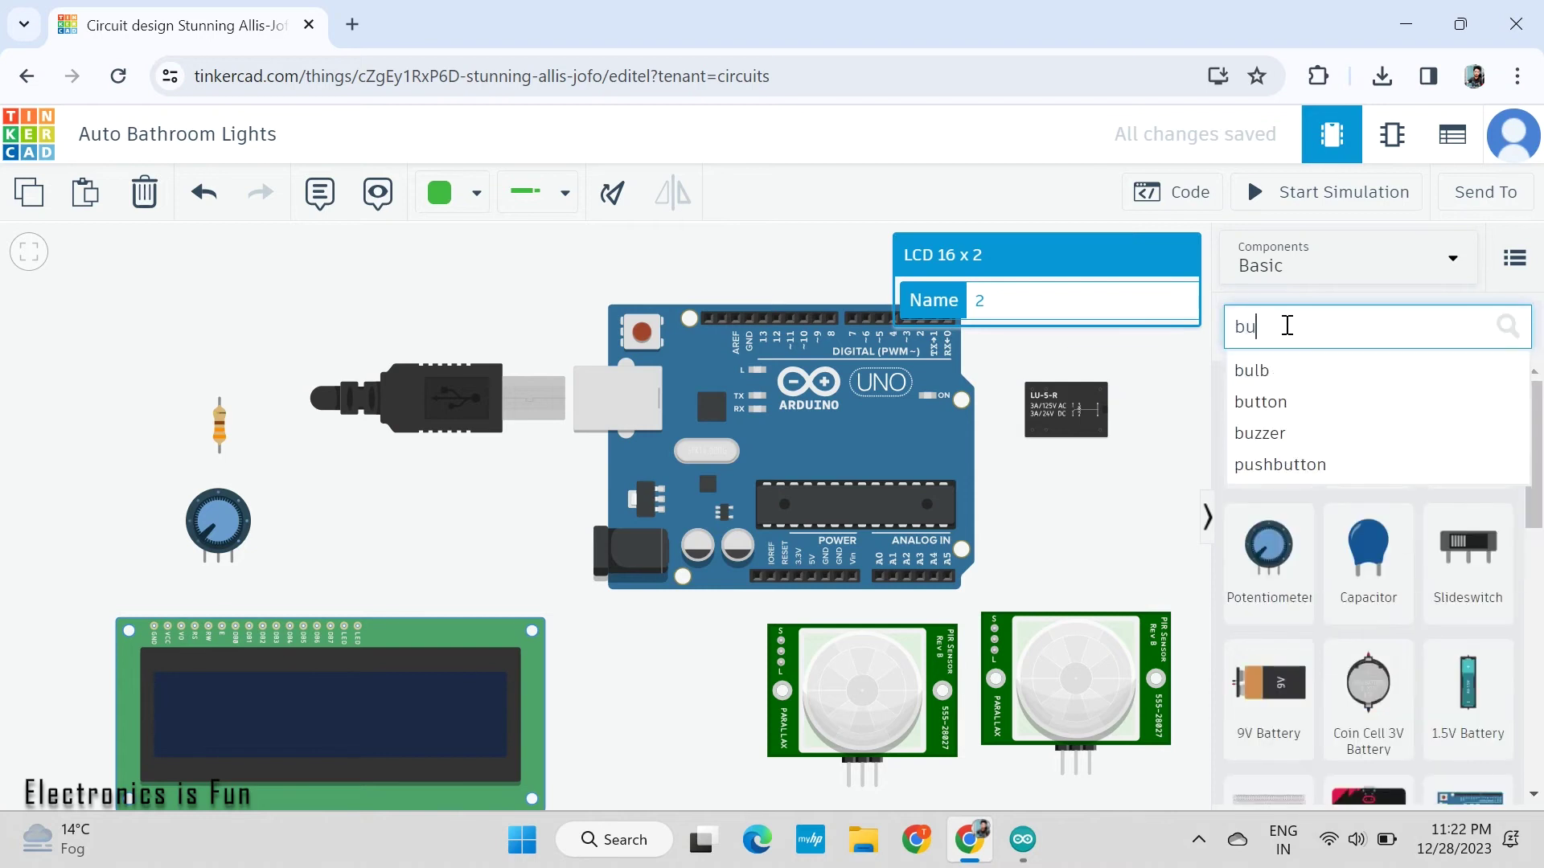
click(1273, 380)
drag(1269, 494, 480, 569)
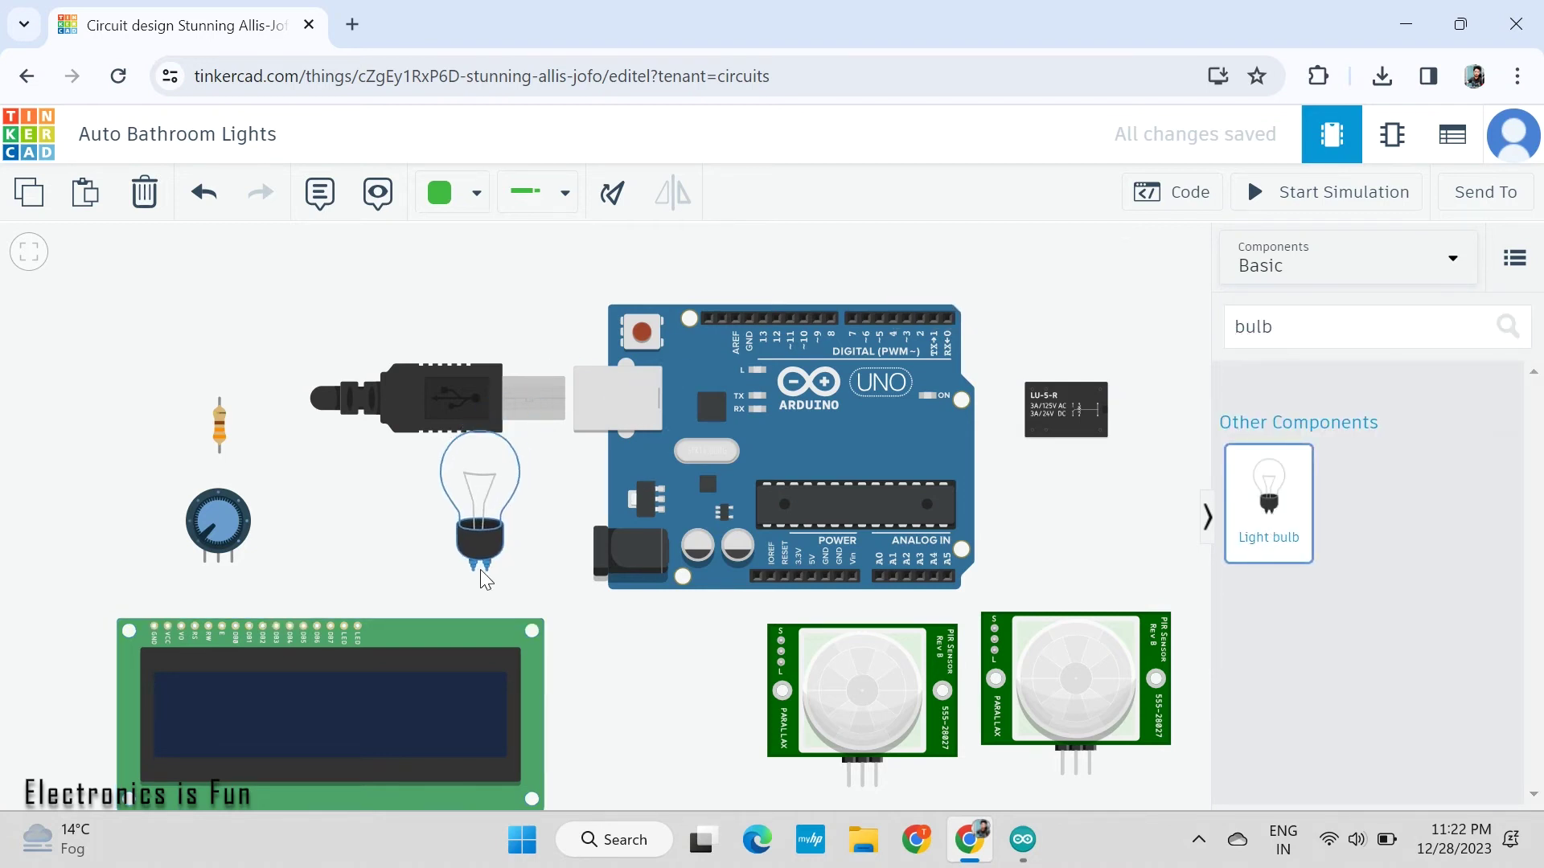
Hide the component library, move both PIR sensors further right, and rotate the Arduino 90° clockwise so its USB port points up
click(1207, 519)
drag(1104, 673, 1435, 670)
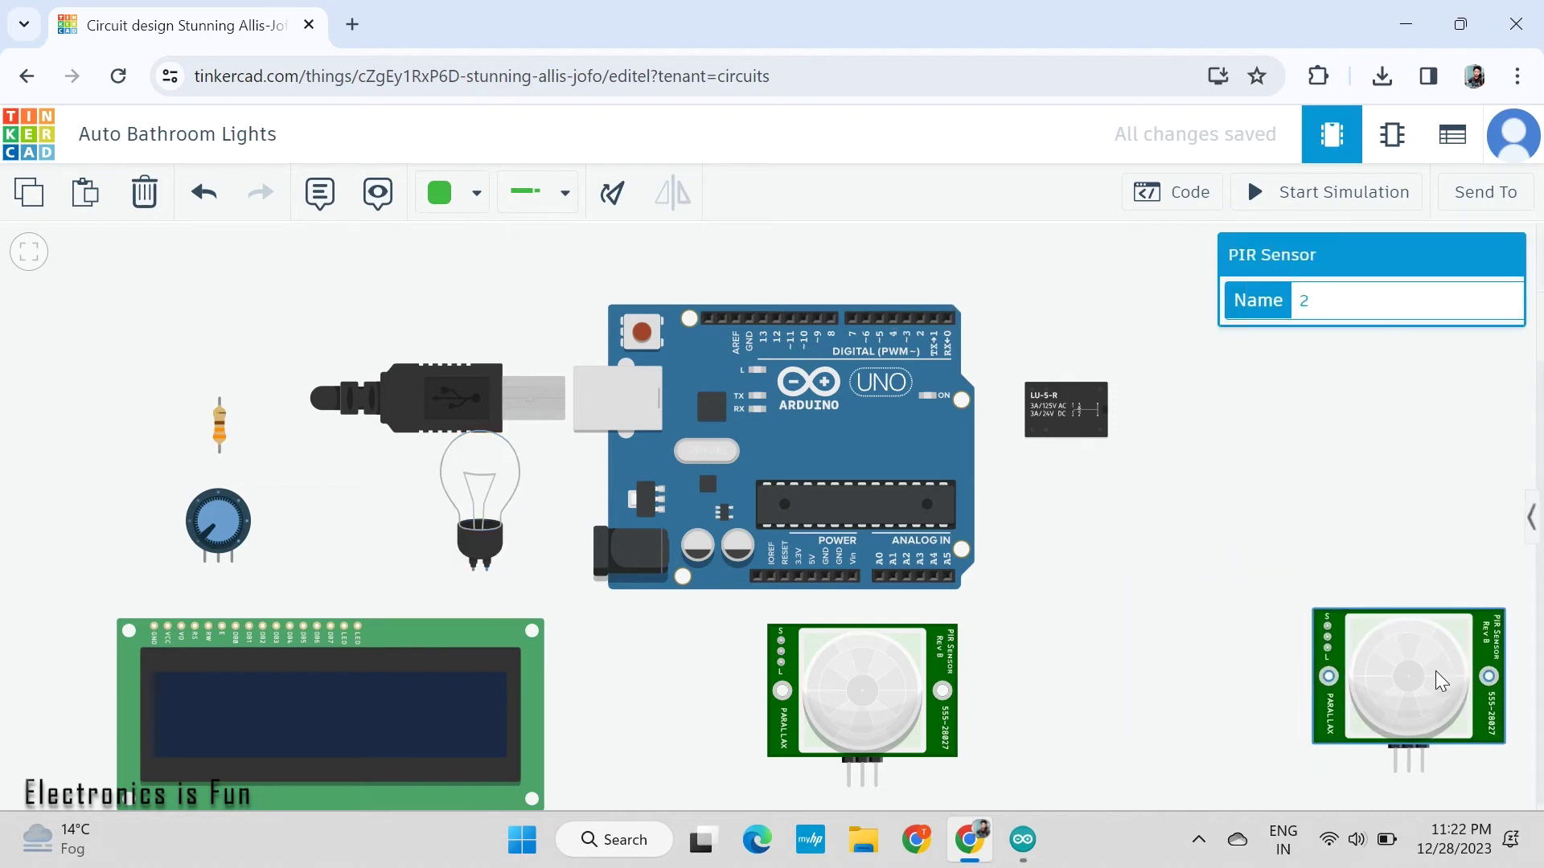
drag(883, 673, 1157, 660)
click(769, 447)
click(611, 196)
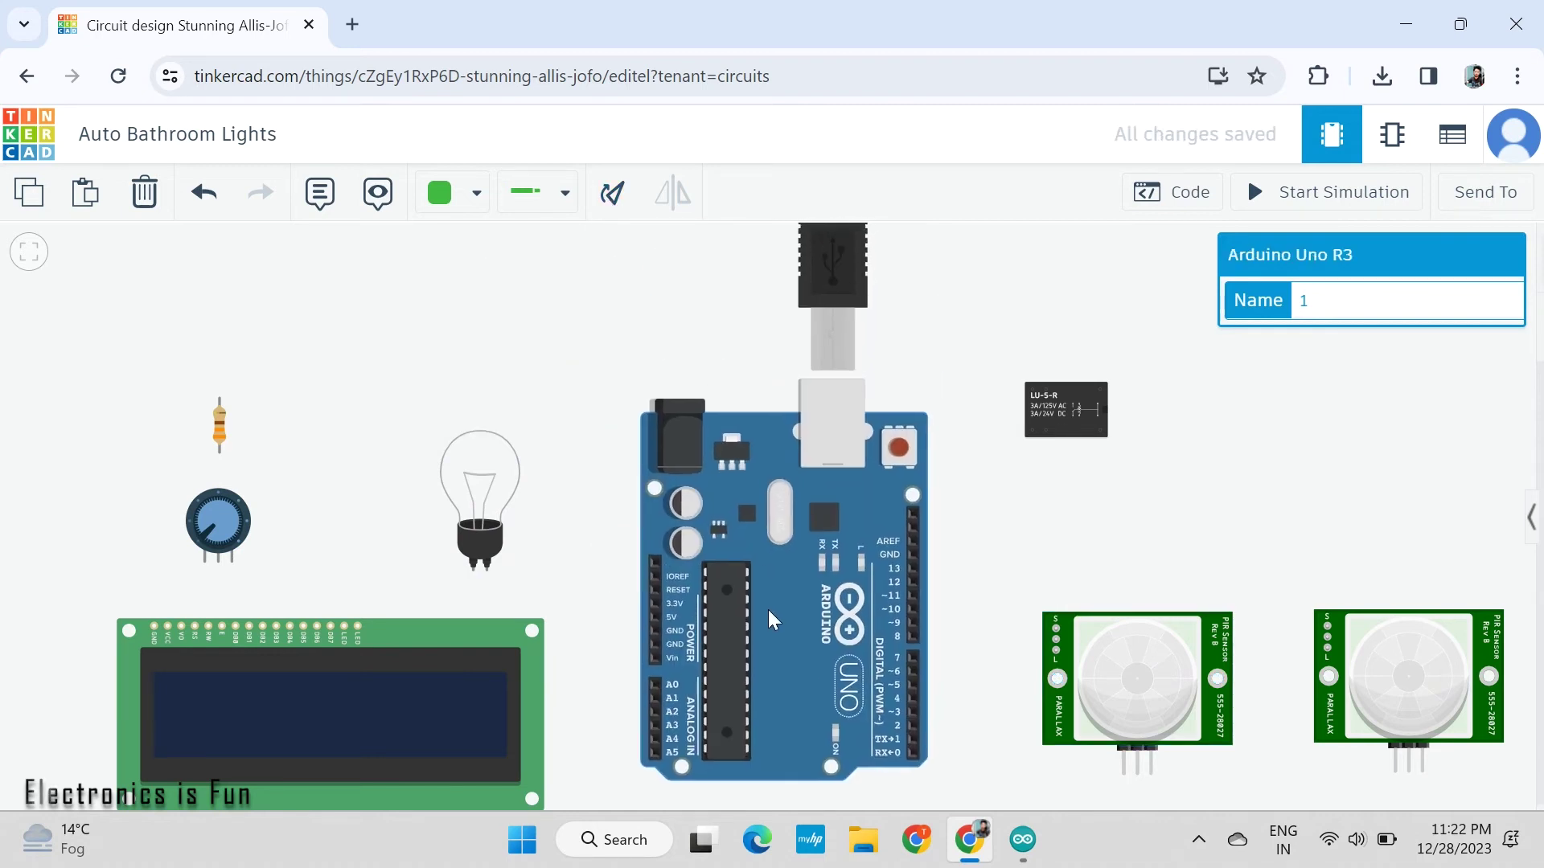
Rearrange the parts with the bulb beside the relay, the potentiometer above the resistor, the Arduino higher, and the LCD below the resistor
drag(488, 467, 1227, 422)
drag(221, 521, 210, 330)
drag(358, 688, 343, 777)
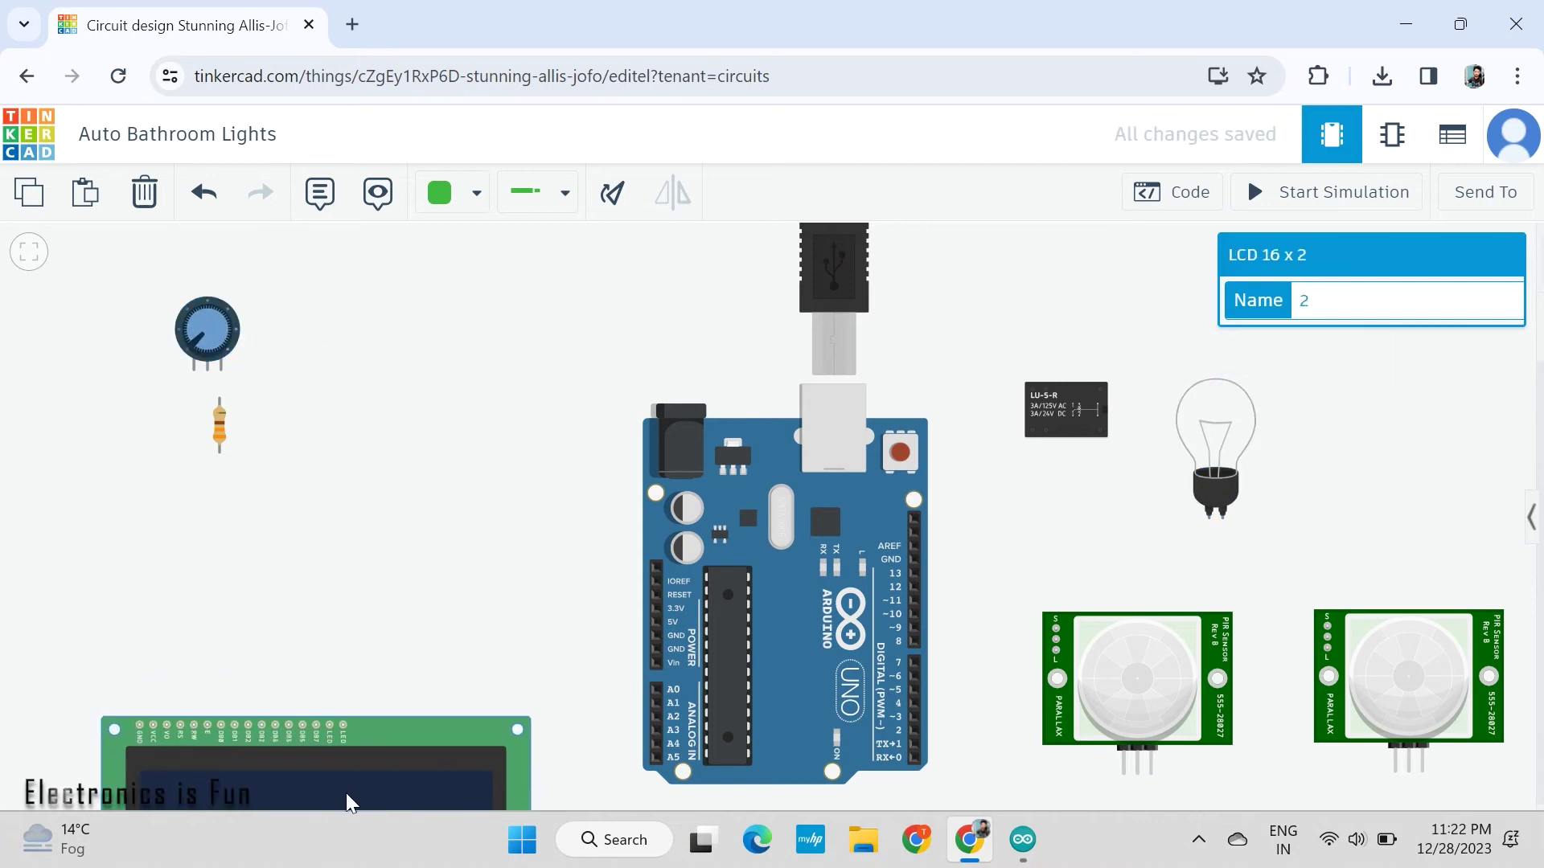
drag(719, 657, 753, 521)
drag(328, 804, 334, 643)
click(387, 529)
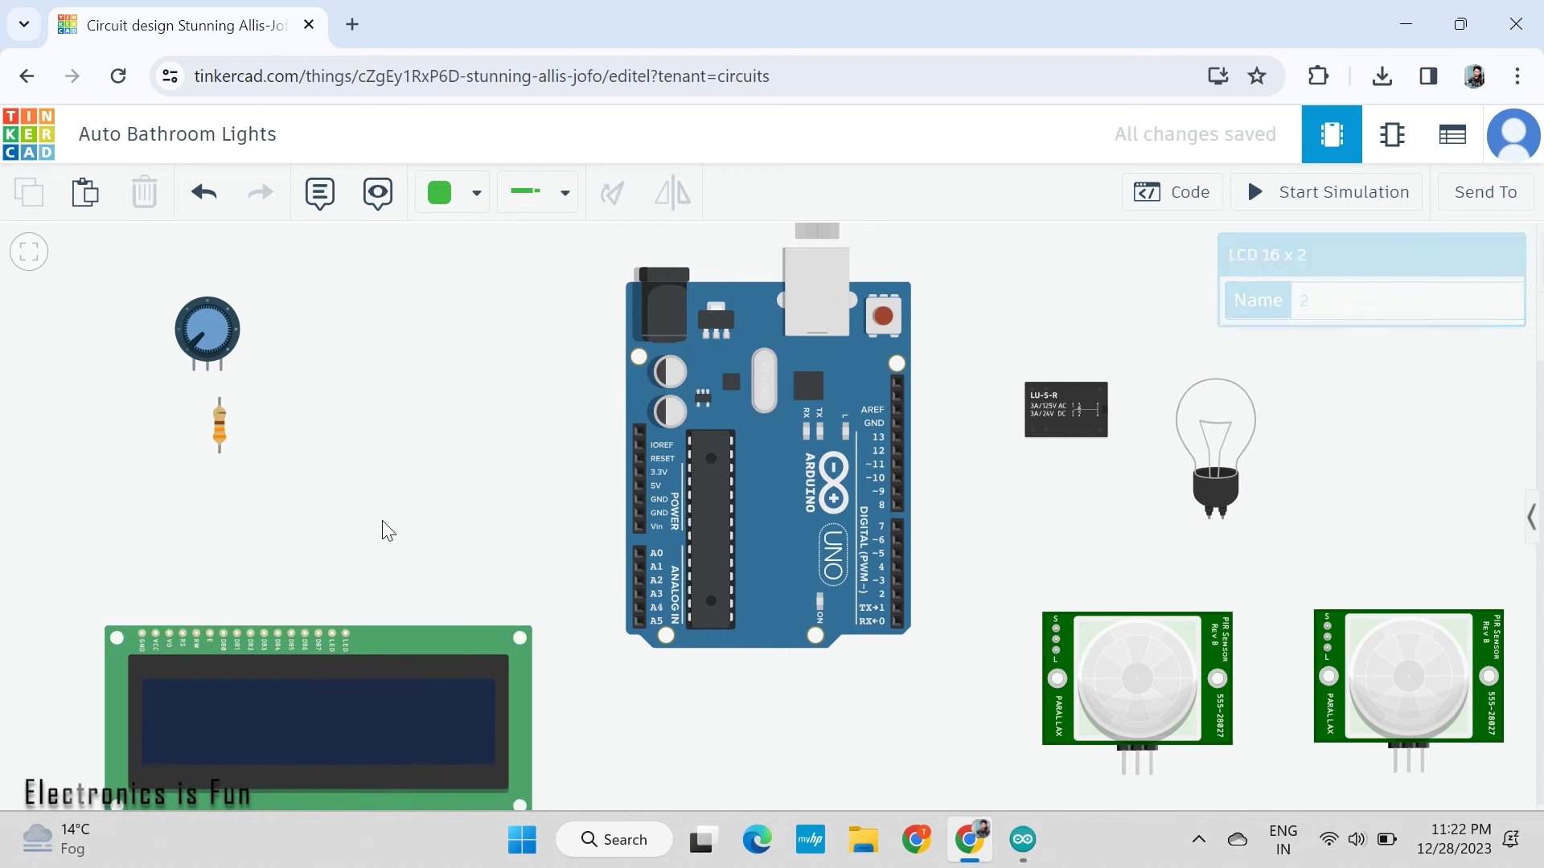
Wire Arduino pin A0 to the LCD's RS pin with a right-angled green wire
click(641, 552)
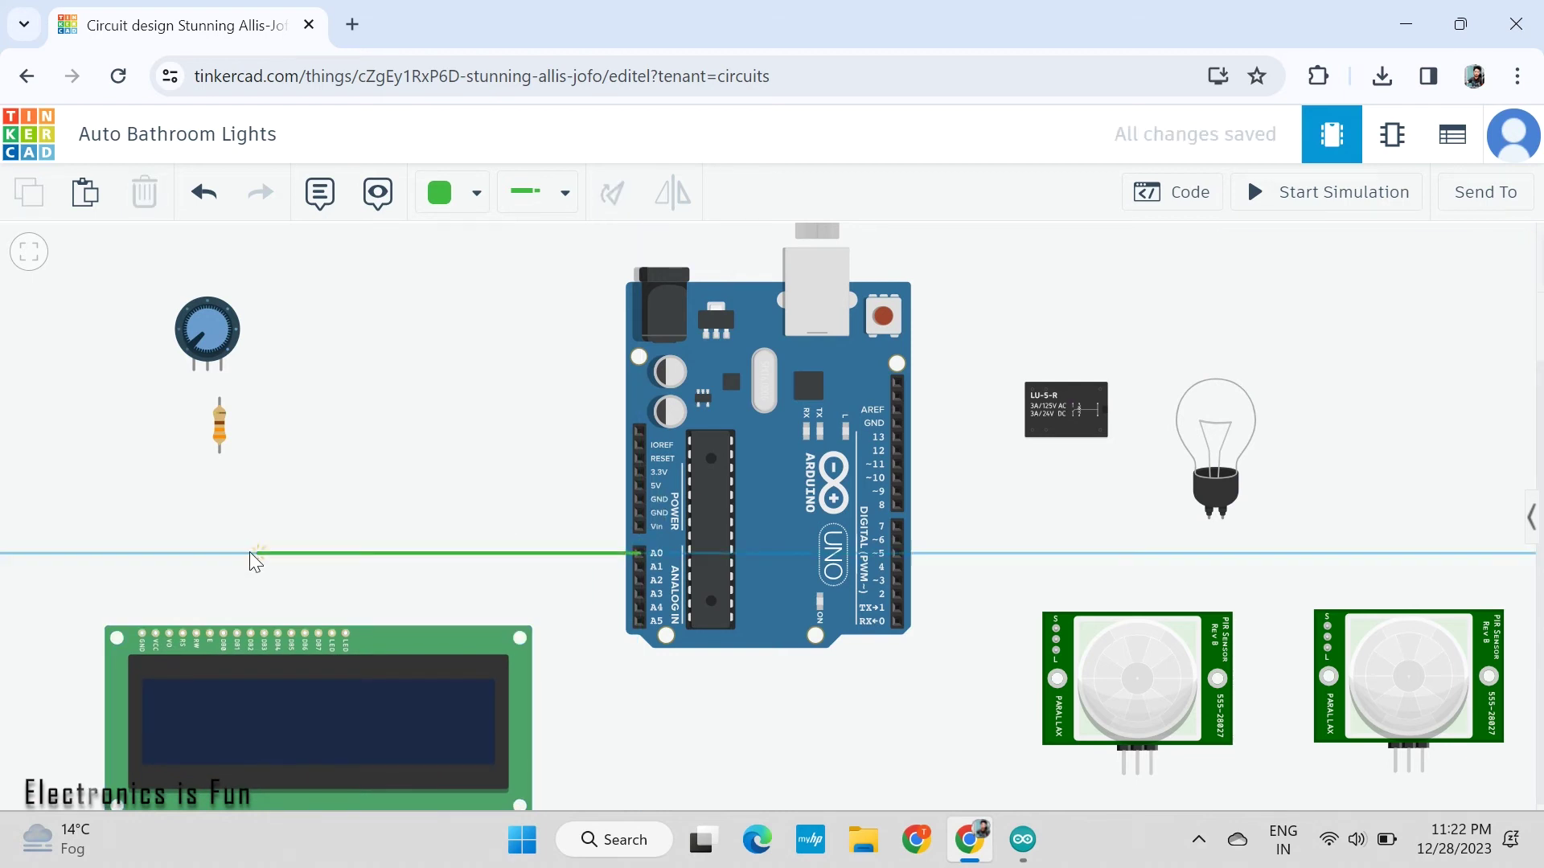
click(184, 553)
click(183, 633)
click(324, 603)
click(395, 554)
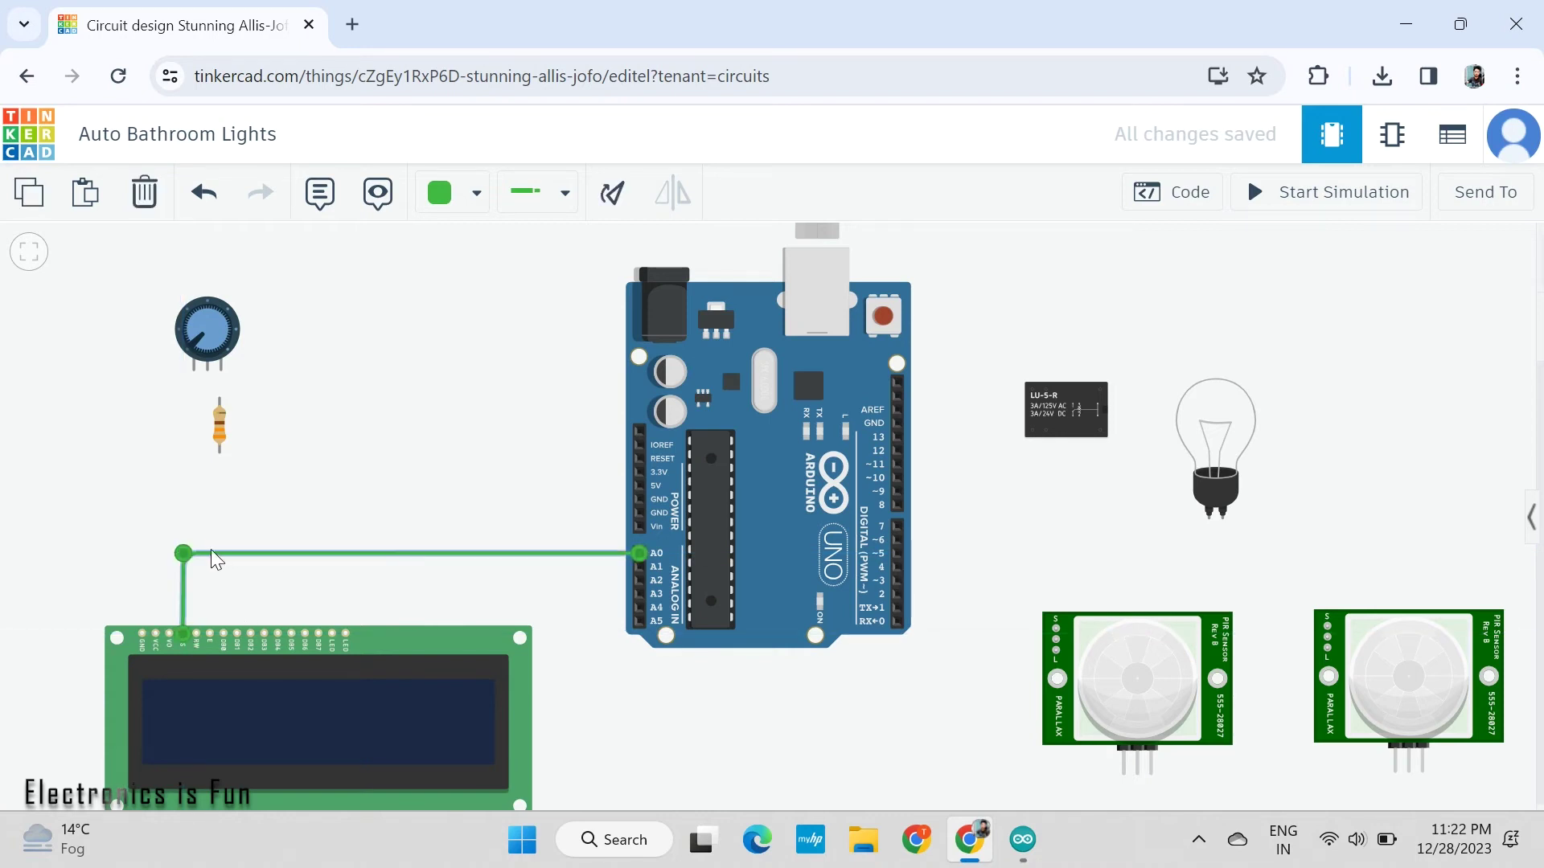
click(322, 598)
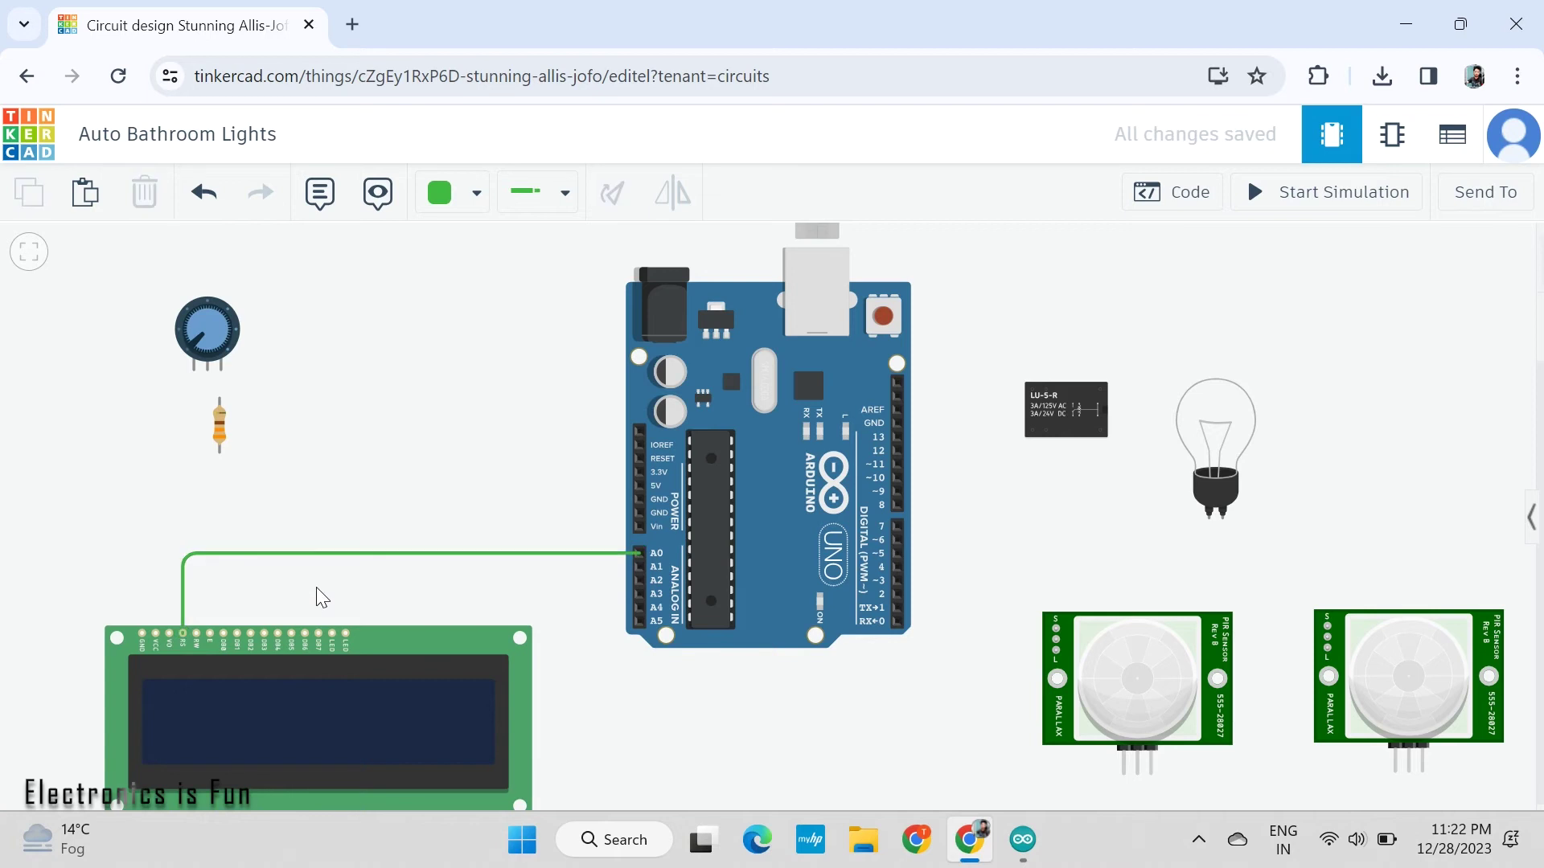
Wire Arduino pin A1 to the LCD's Enable pin with a right-angled wire and colour it orange
click(641, 567)
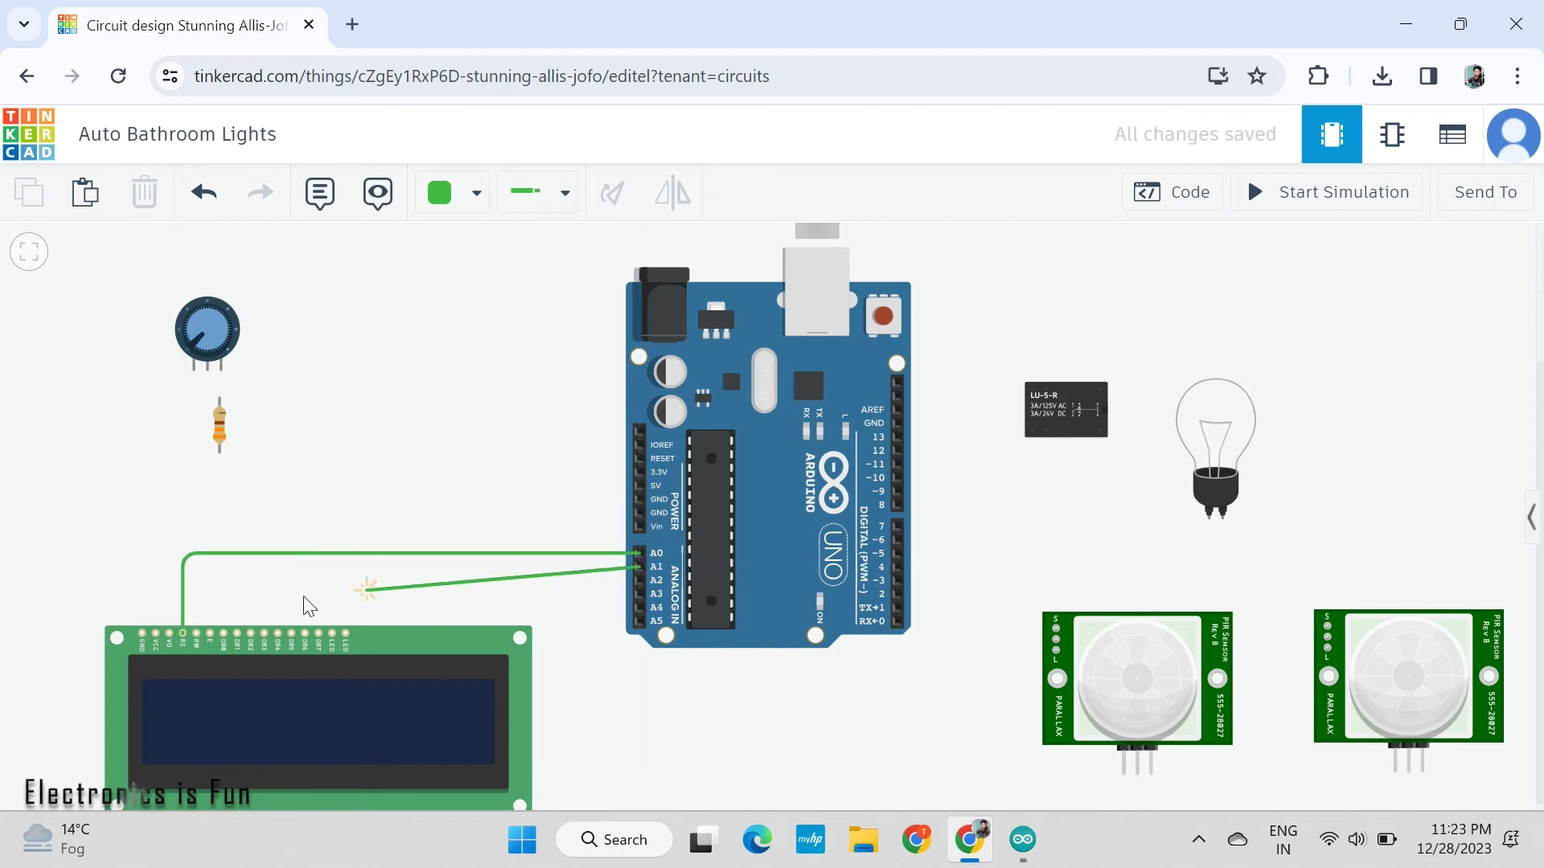
click(209, 567)
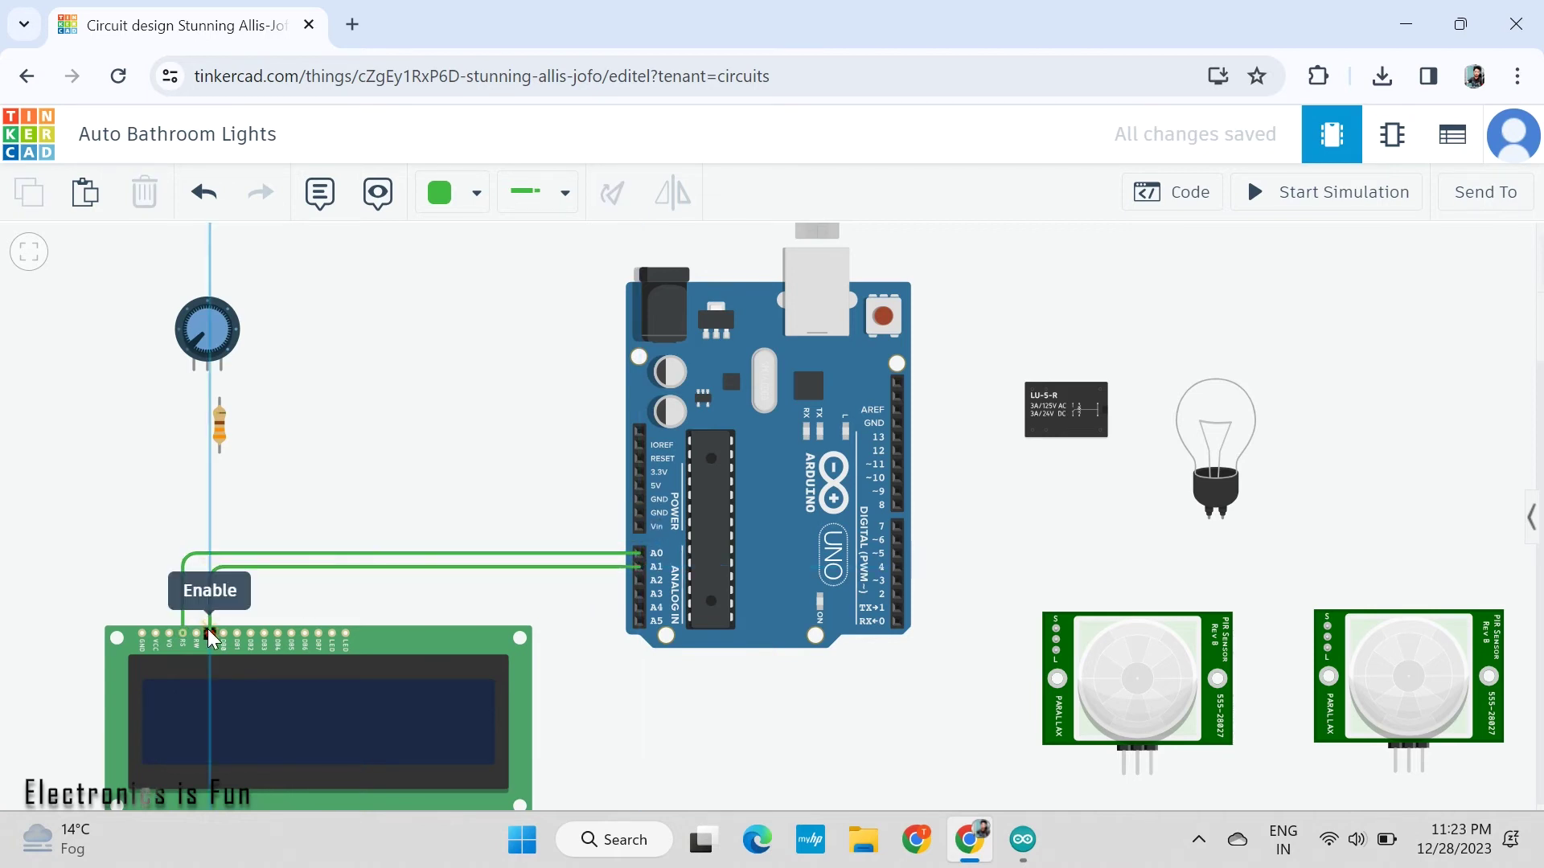
click(210, 635)
click(439, 211)
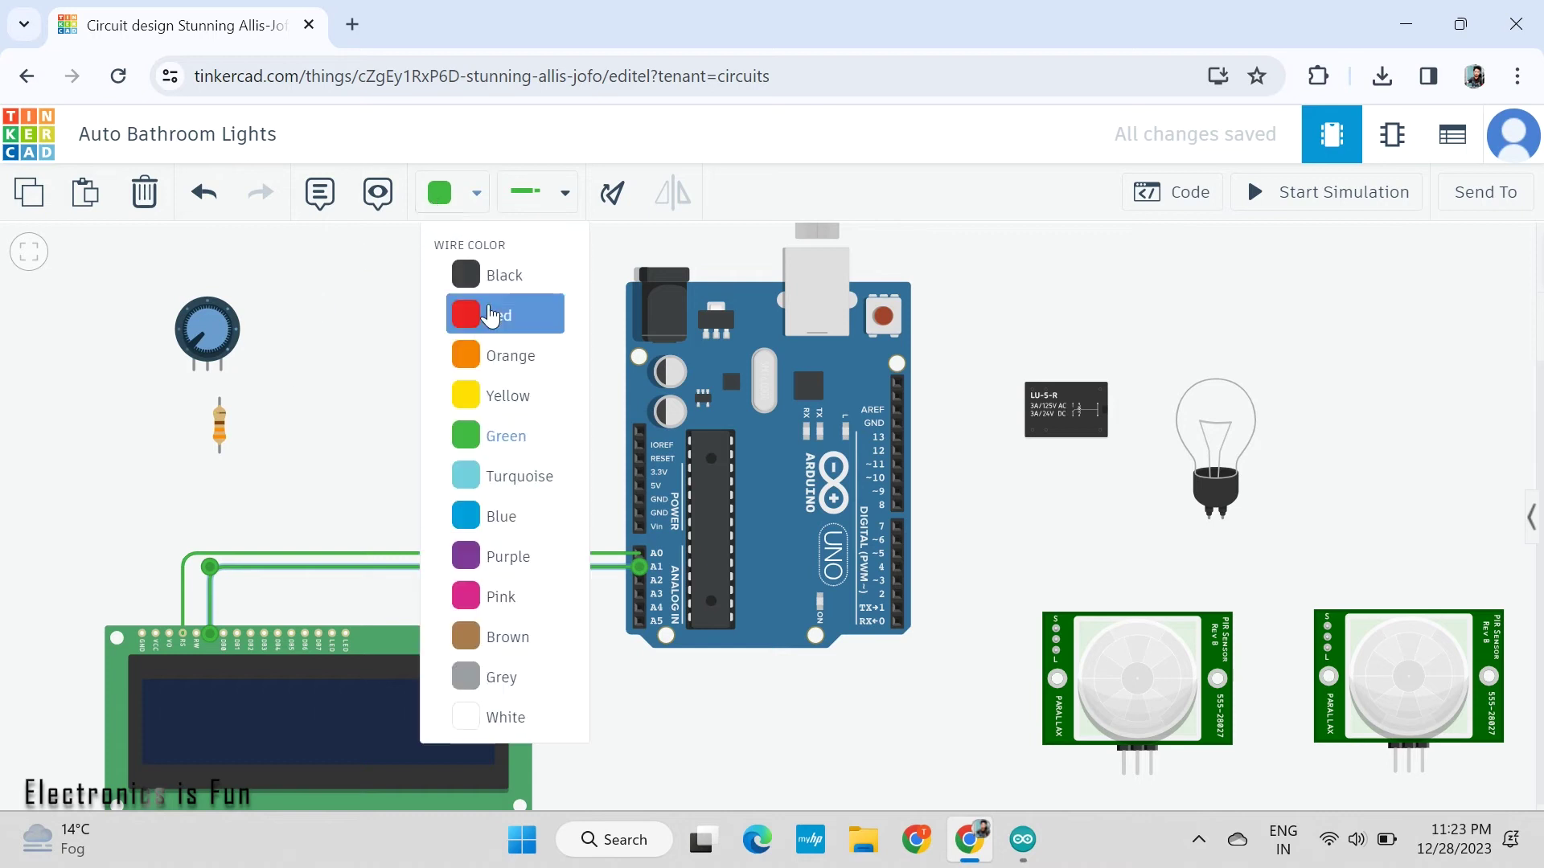
click(499, 351)
click(613, 500)
Wire Arduino pin A2 to the LCD's DB4 pin, straighten the wire's corner, and colour it turquoise
click(641, 580)
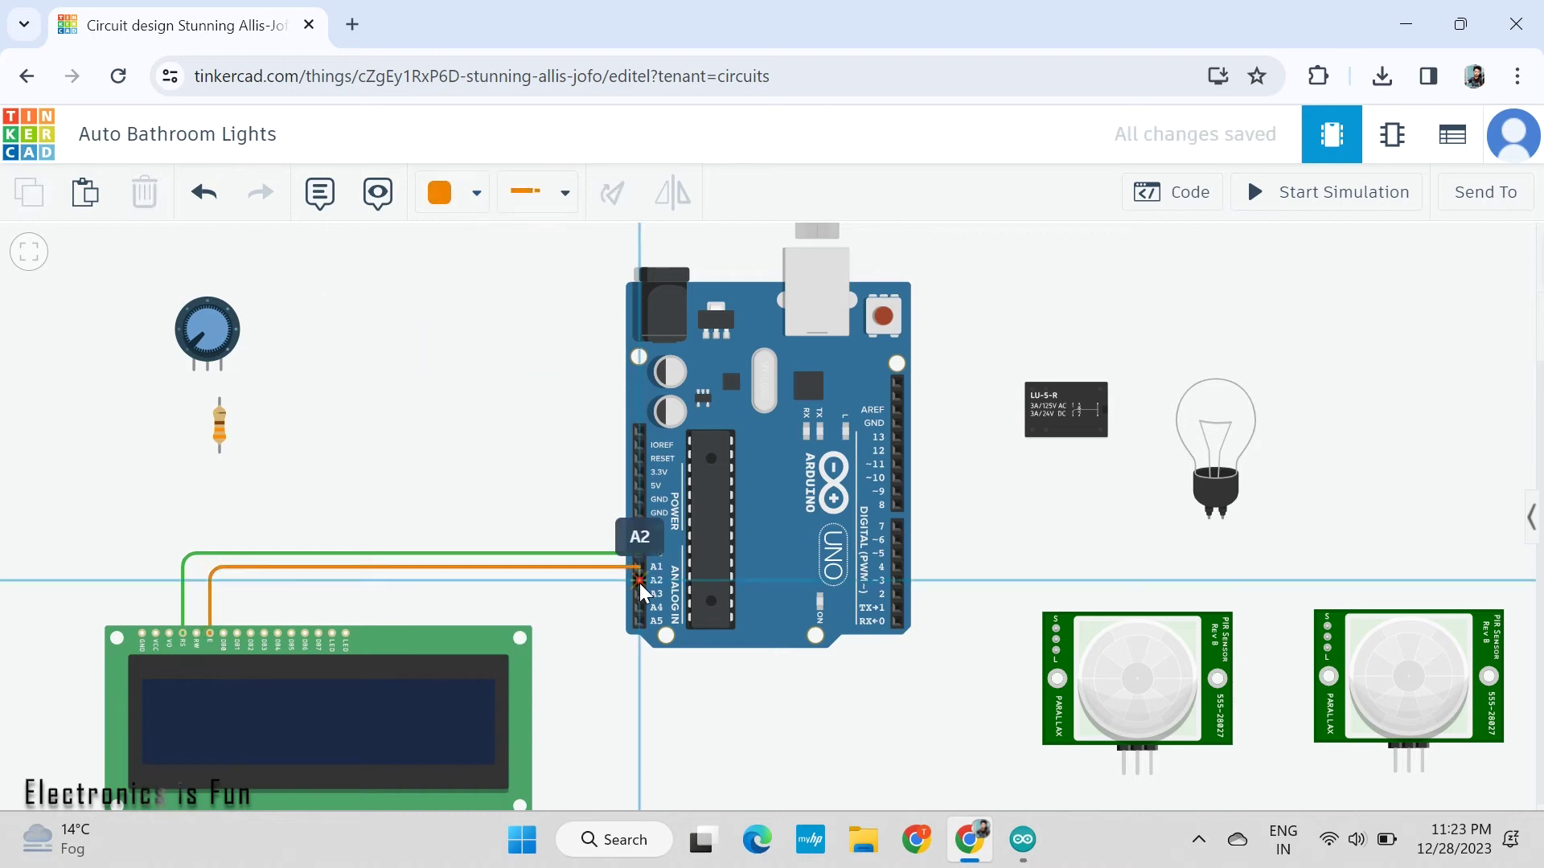
click(274, 581)
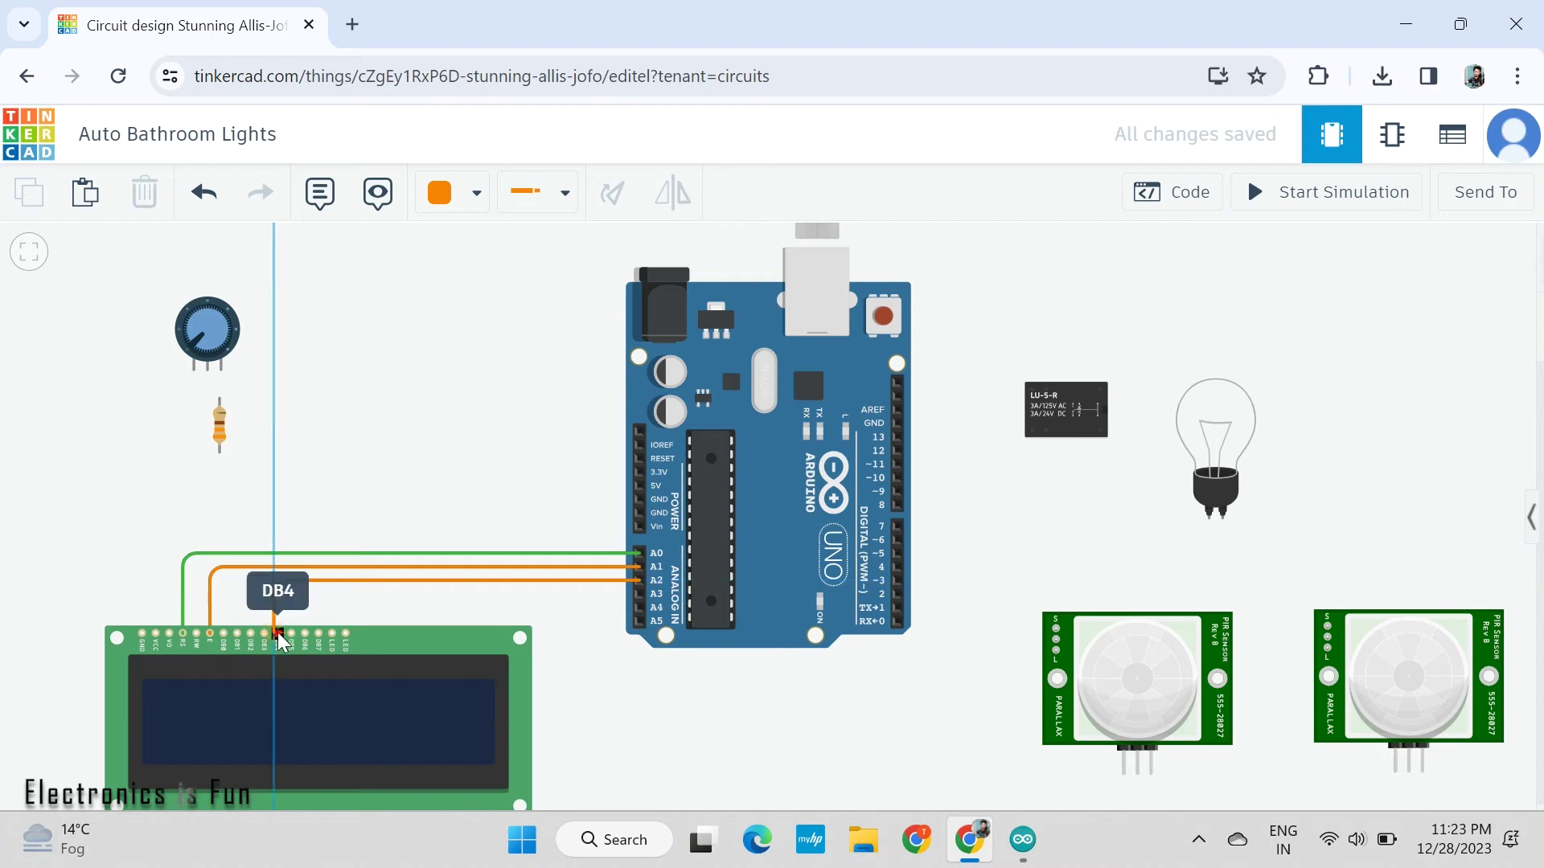
click(277, 634)
drag(276, 588, 279, 588)
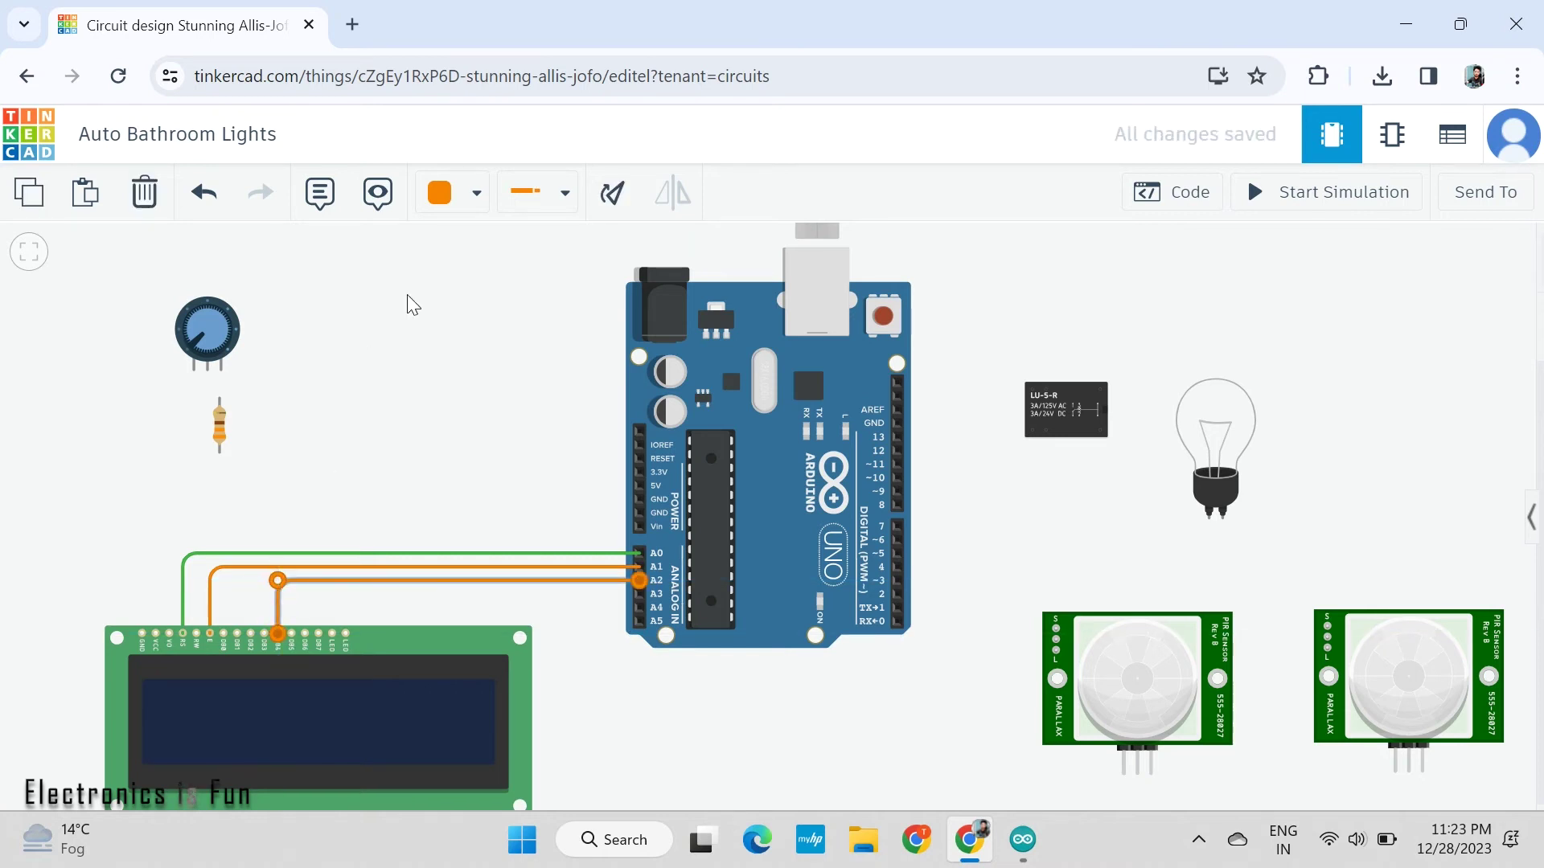
click(462, 193)
click(499, 475)
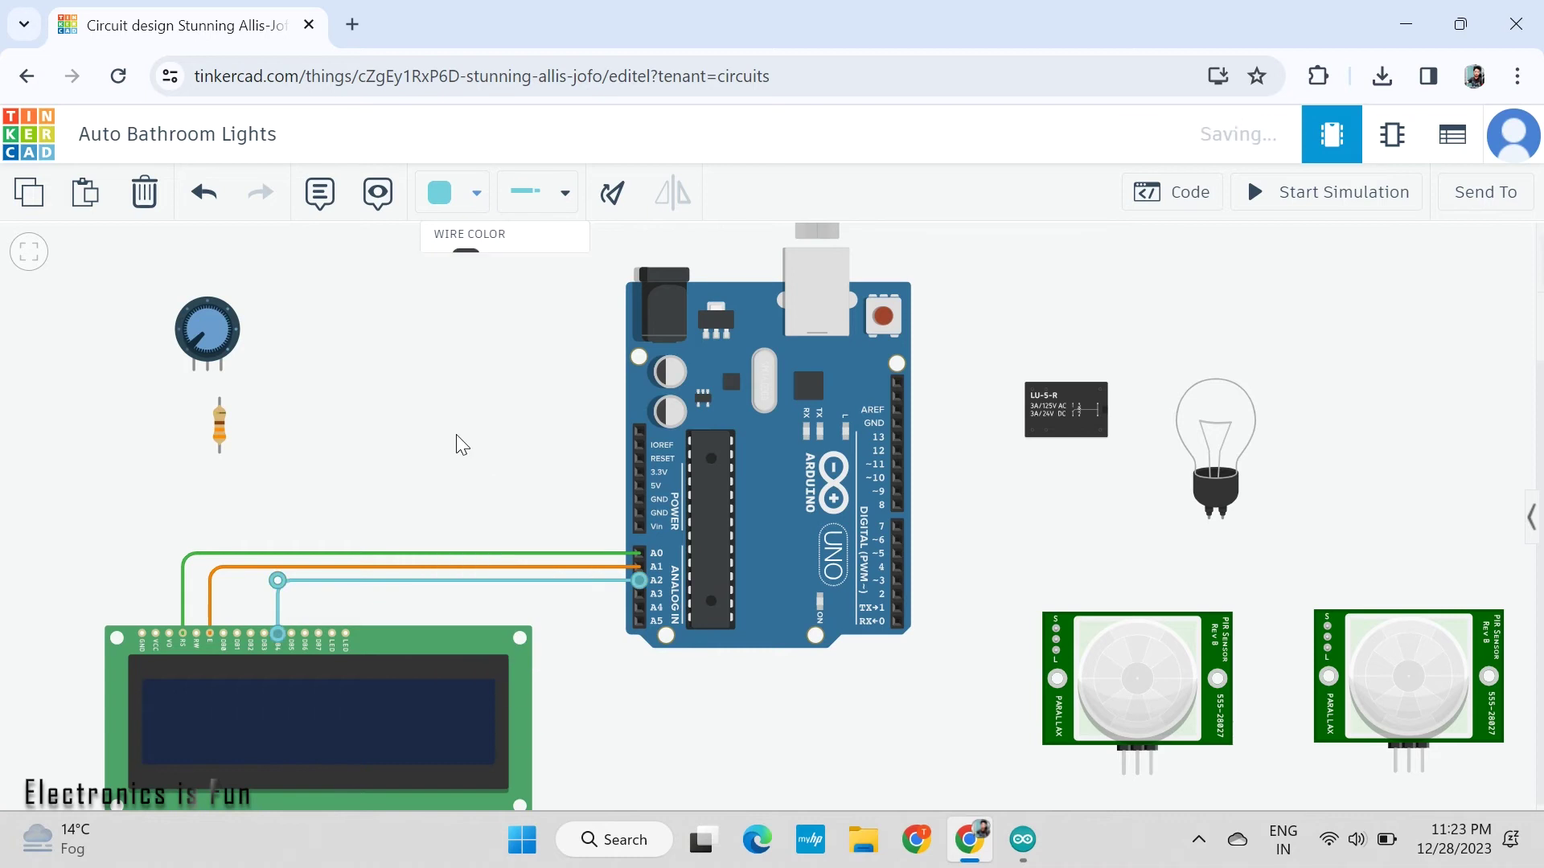
Wire Arduino pin A3 to the LCD's DB5 pin with a right-angled wire and colour it purple
click(640, 593)
click(386, 594)
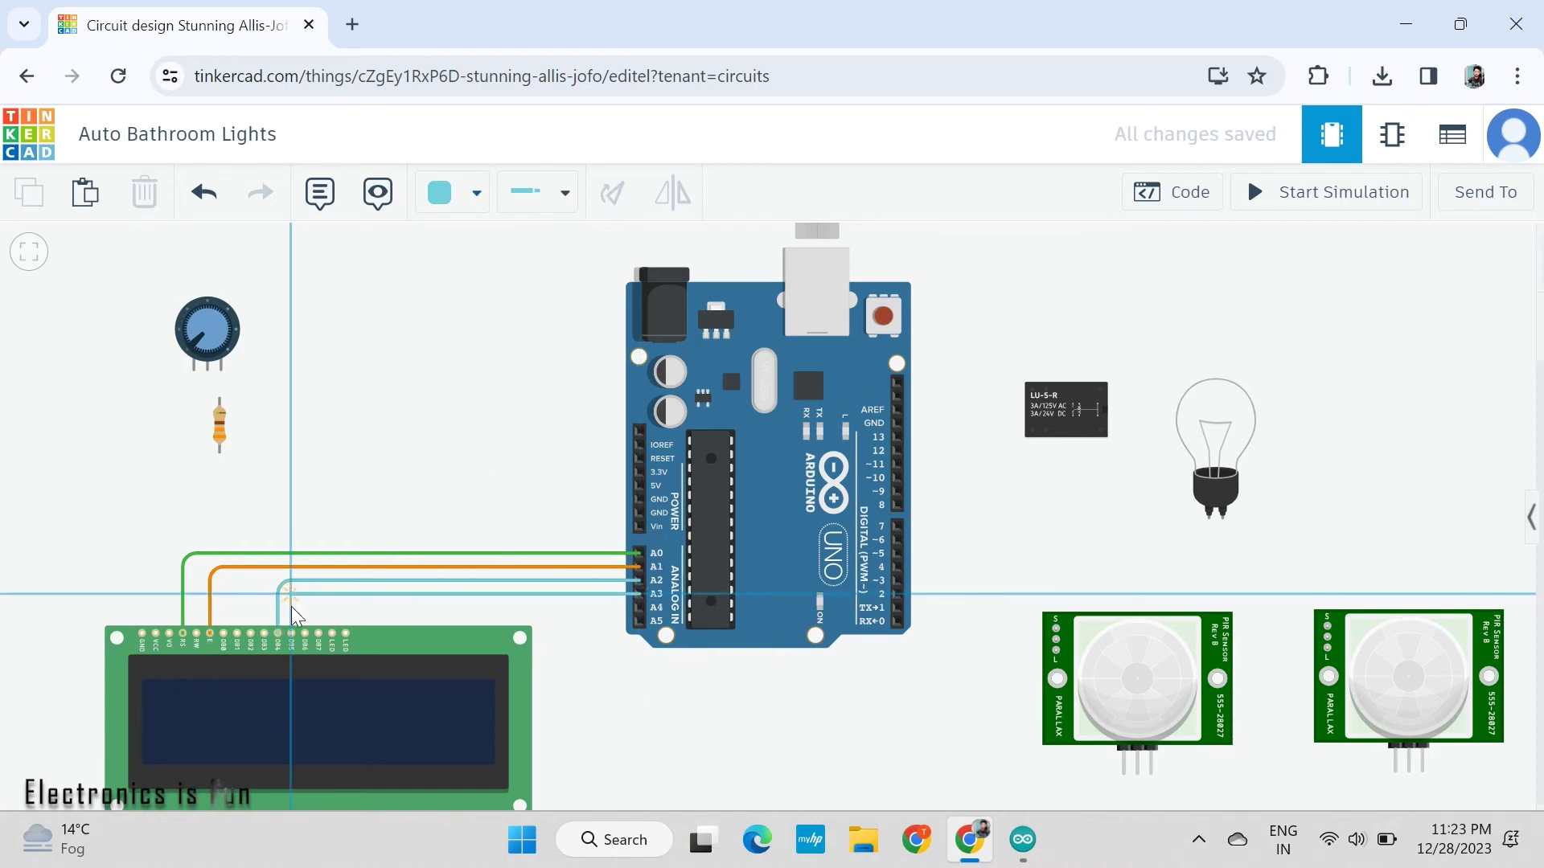
click(293, 634)
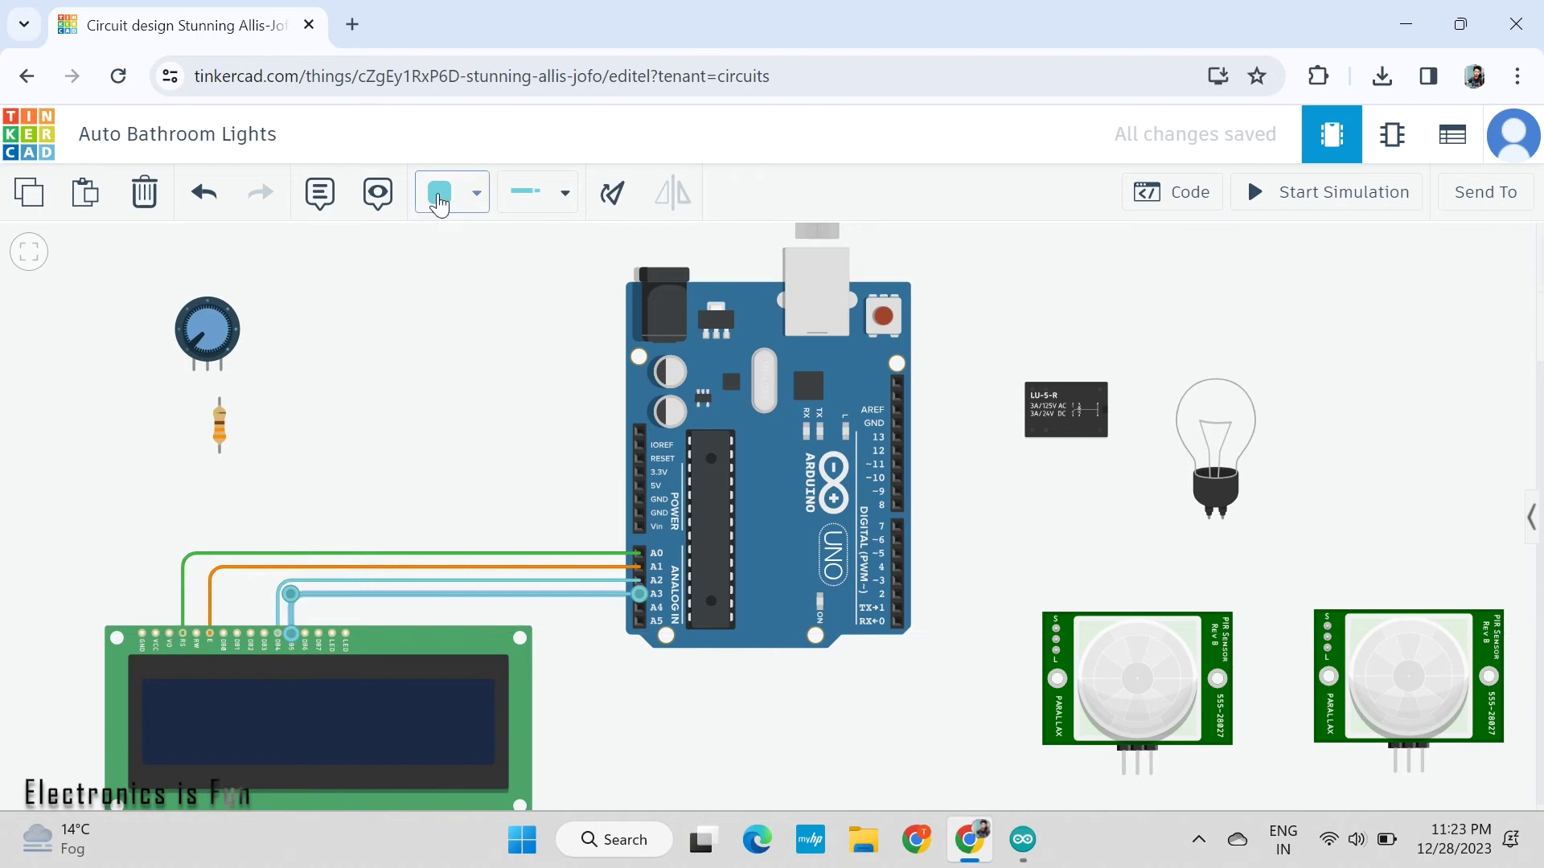
click(438, 204)
click(479, 552)
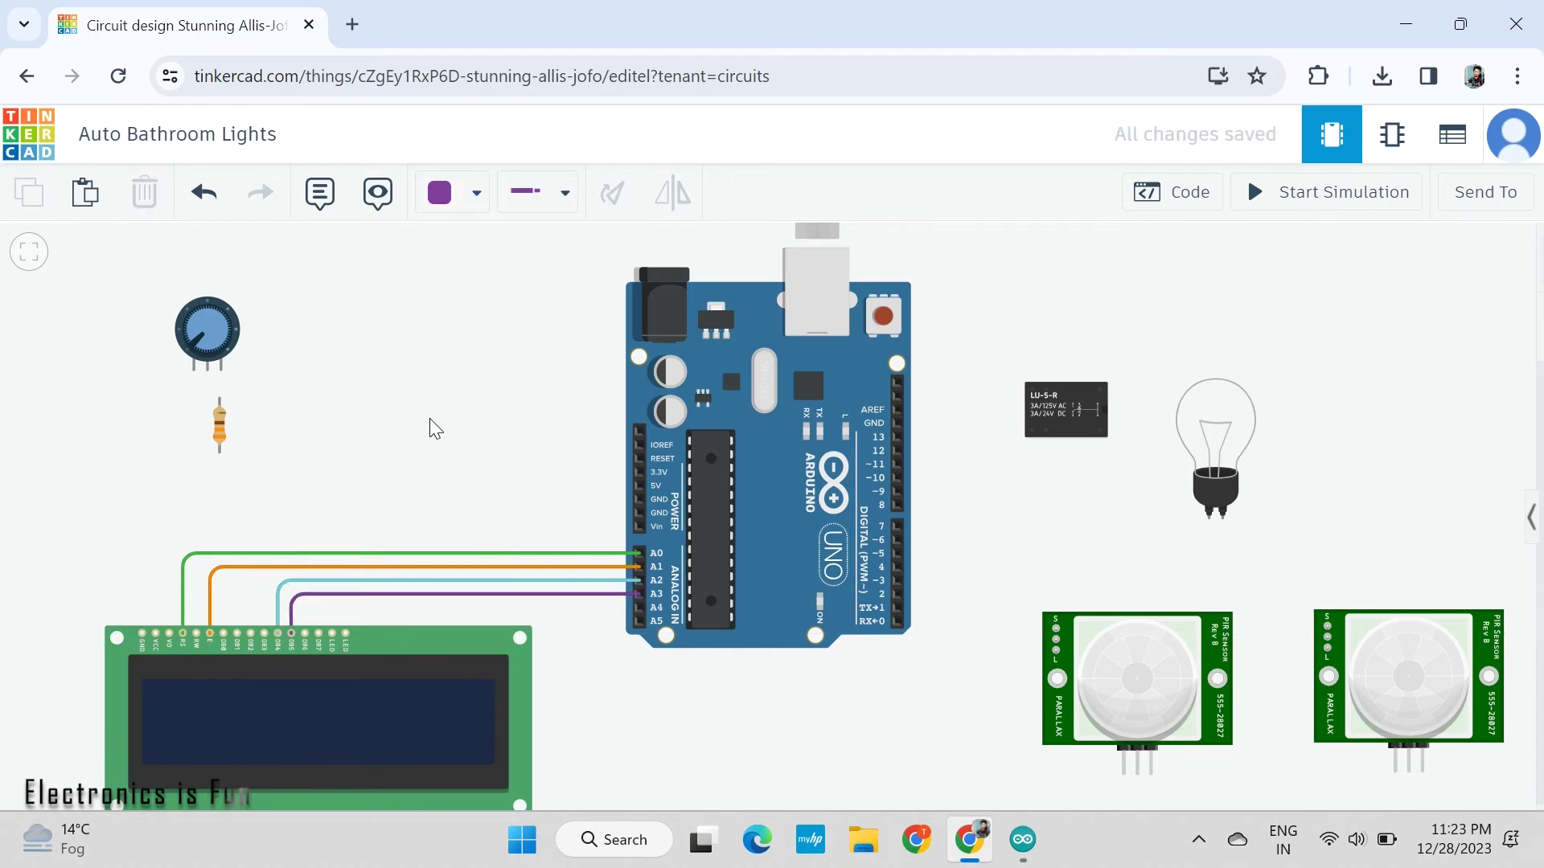
Wire Arduino pin A4 to the LCD's DB6 pin, straighten the wire's corner, and colour it pink
click(639, 607)
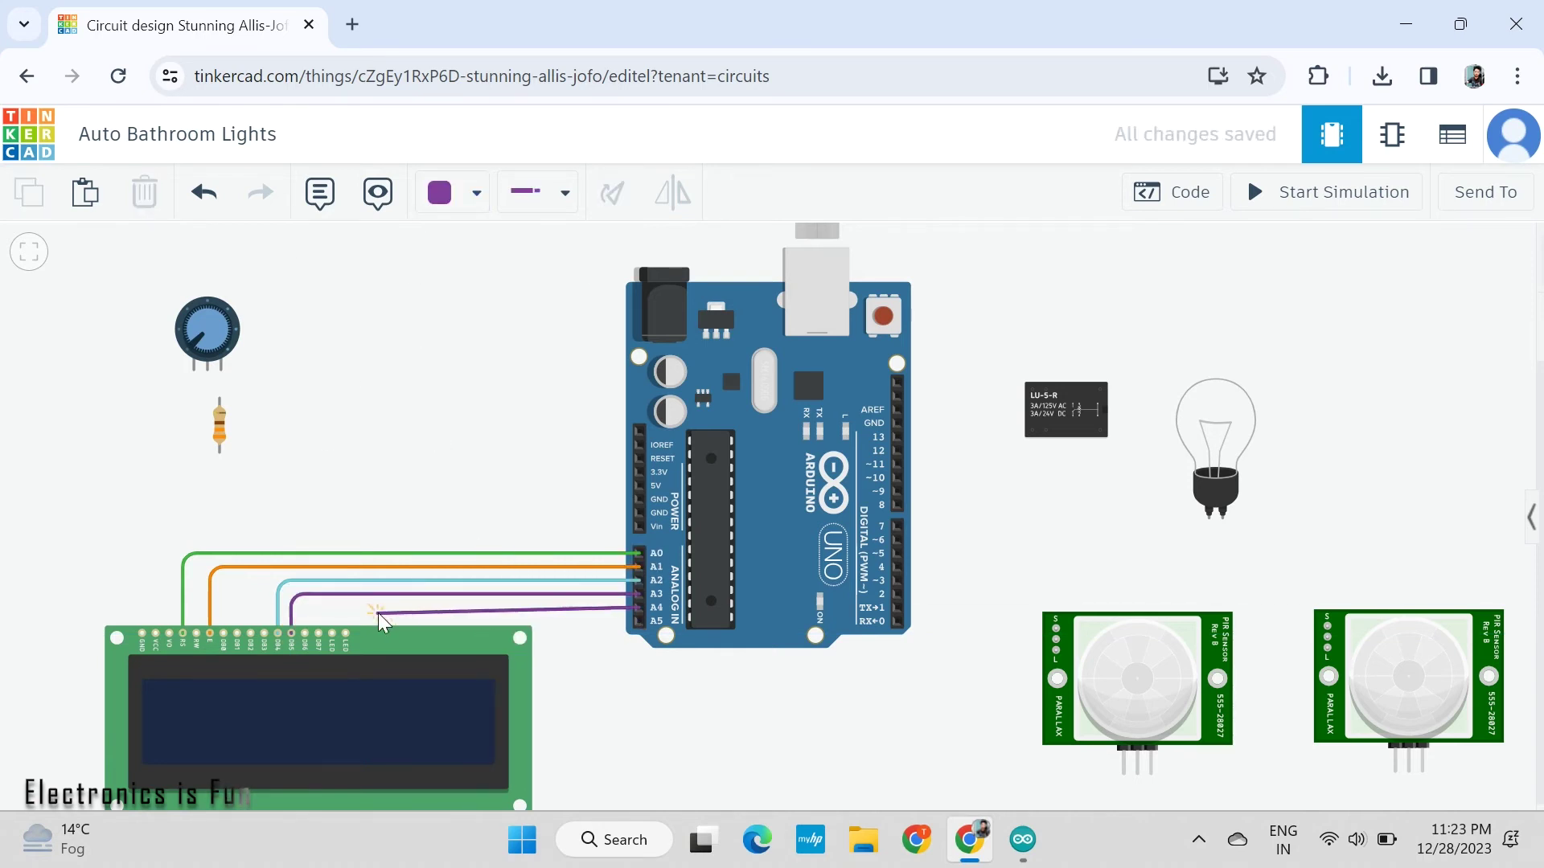
click(305, 632)
drag(299, 609, 306, 608)
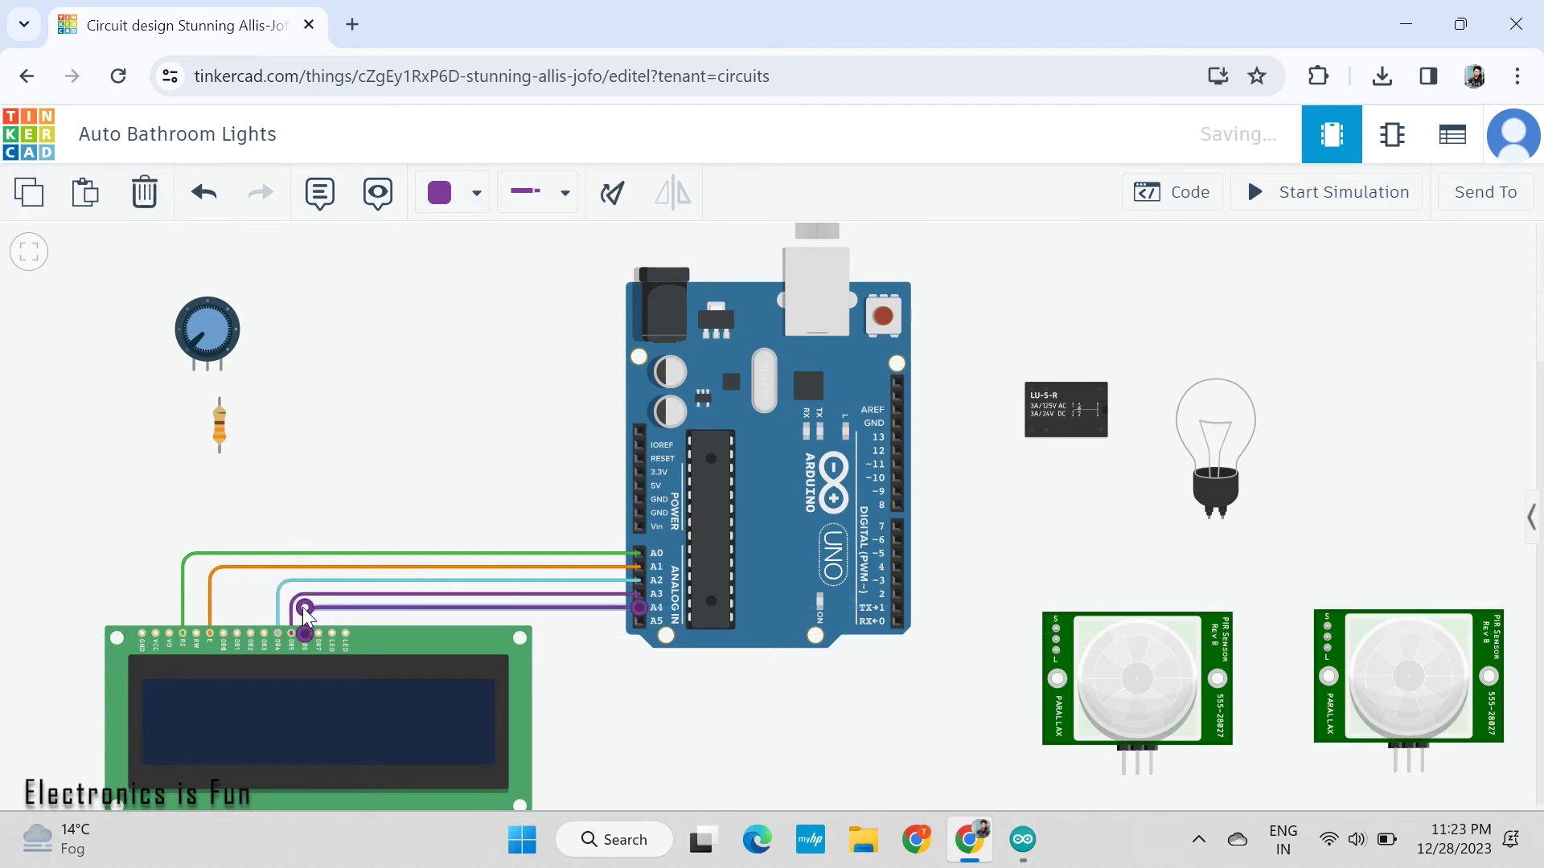
click(441, 209)
click(483, 593)
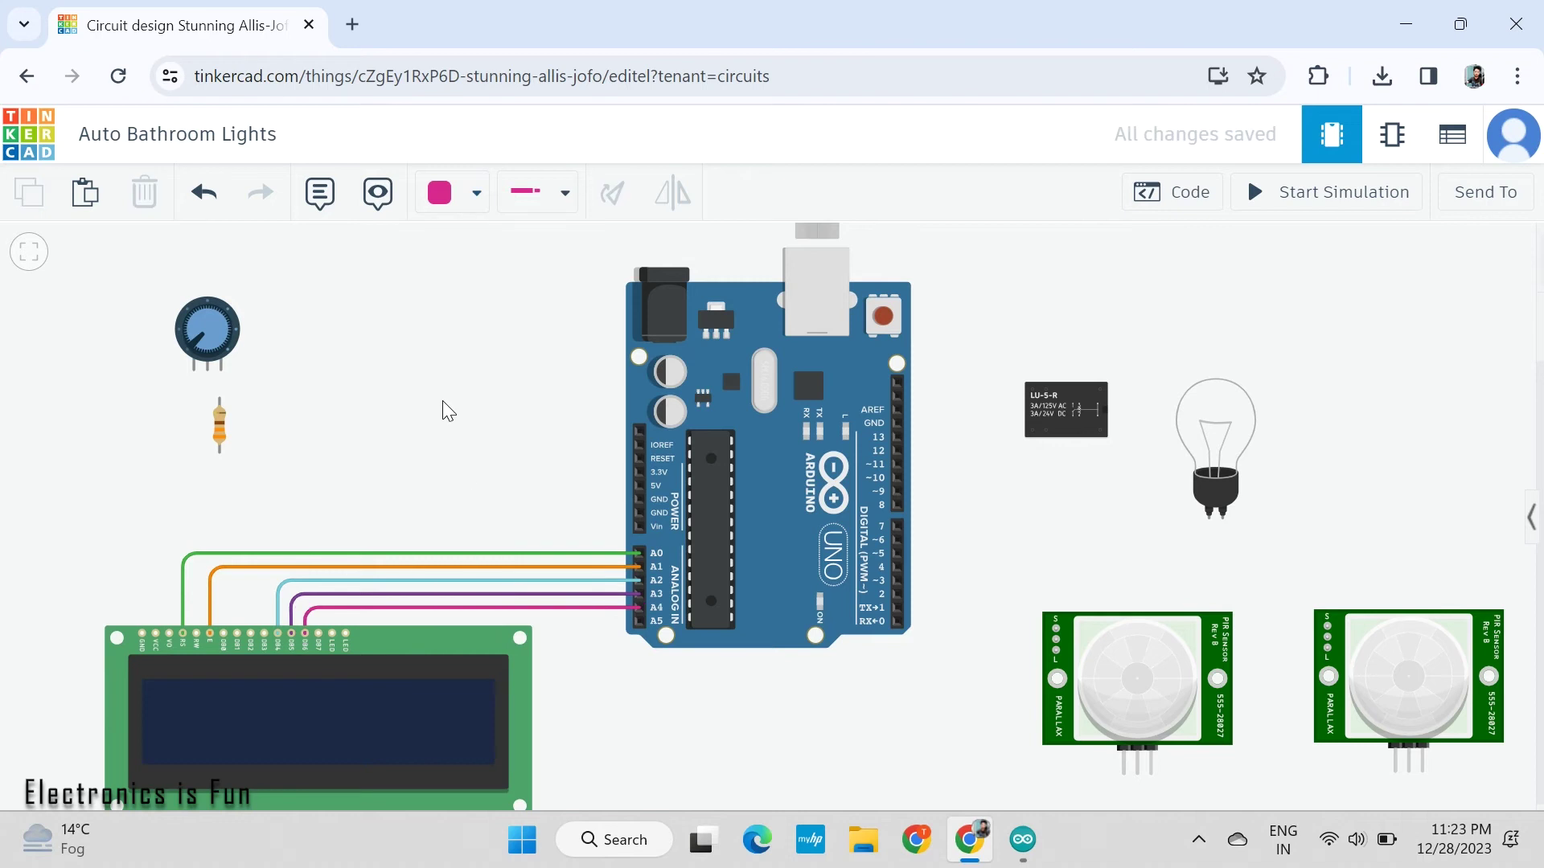
Move the LCD slightly down, wire Arduino pin A5 to its DB7 pin with a right-angled wire, and colour it brown
drag(296, 708, 299, 722)
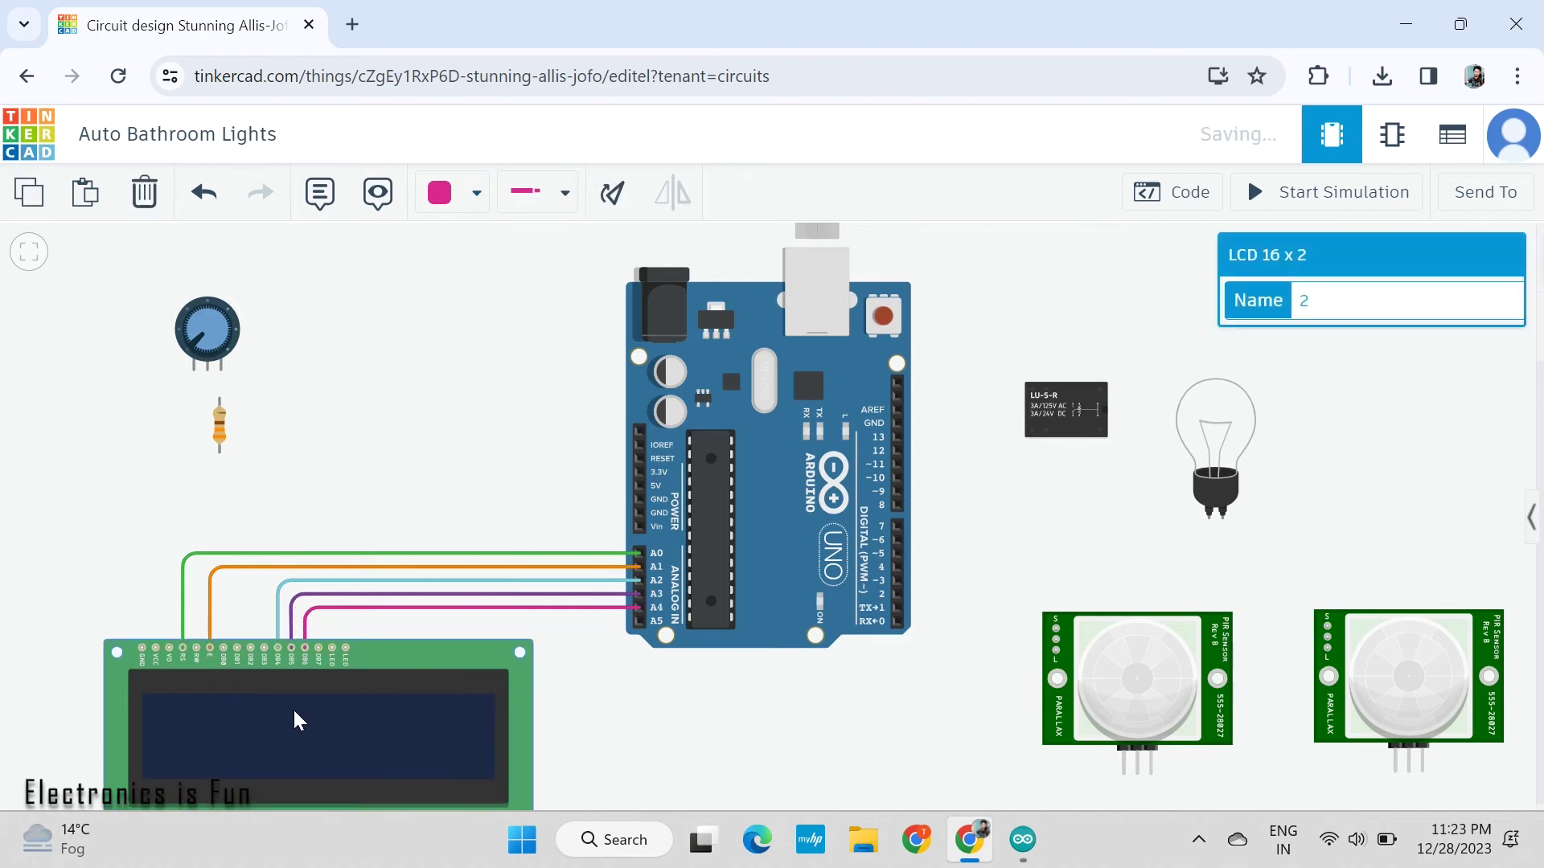
click(640, 621)
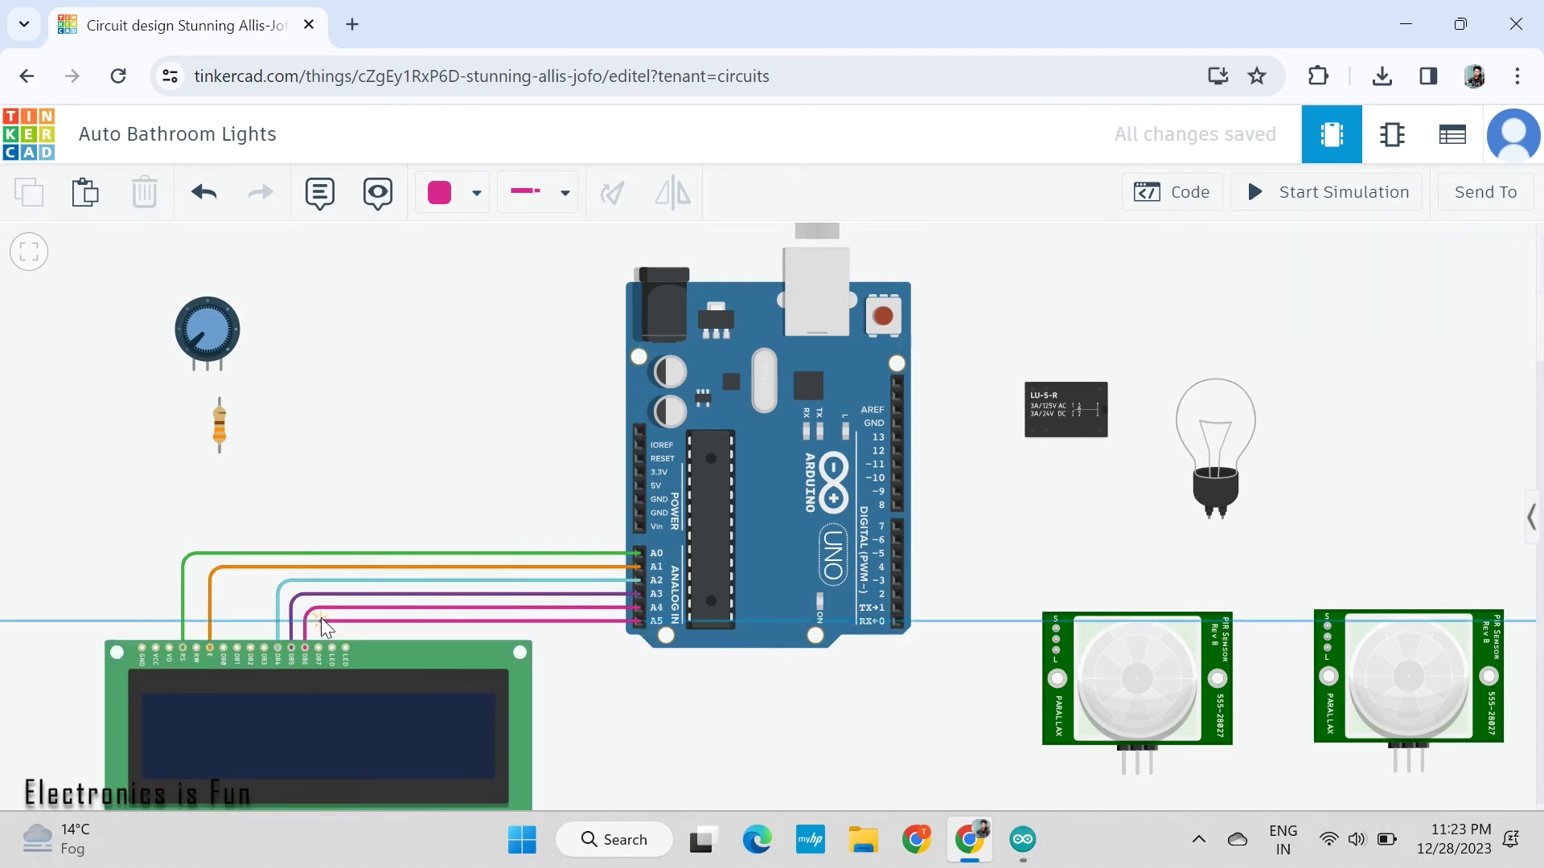
click(321, 623)
click(320, 652)
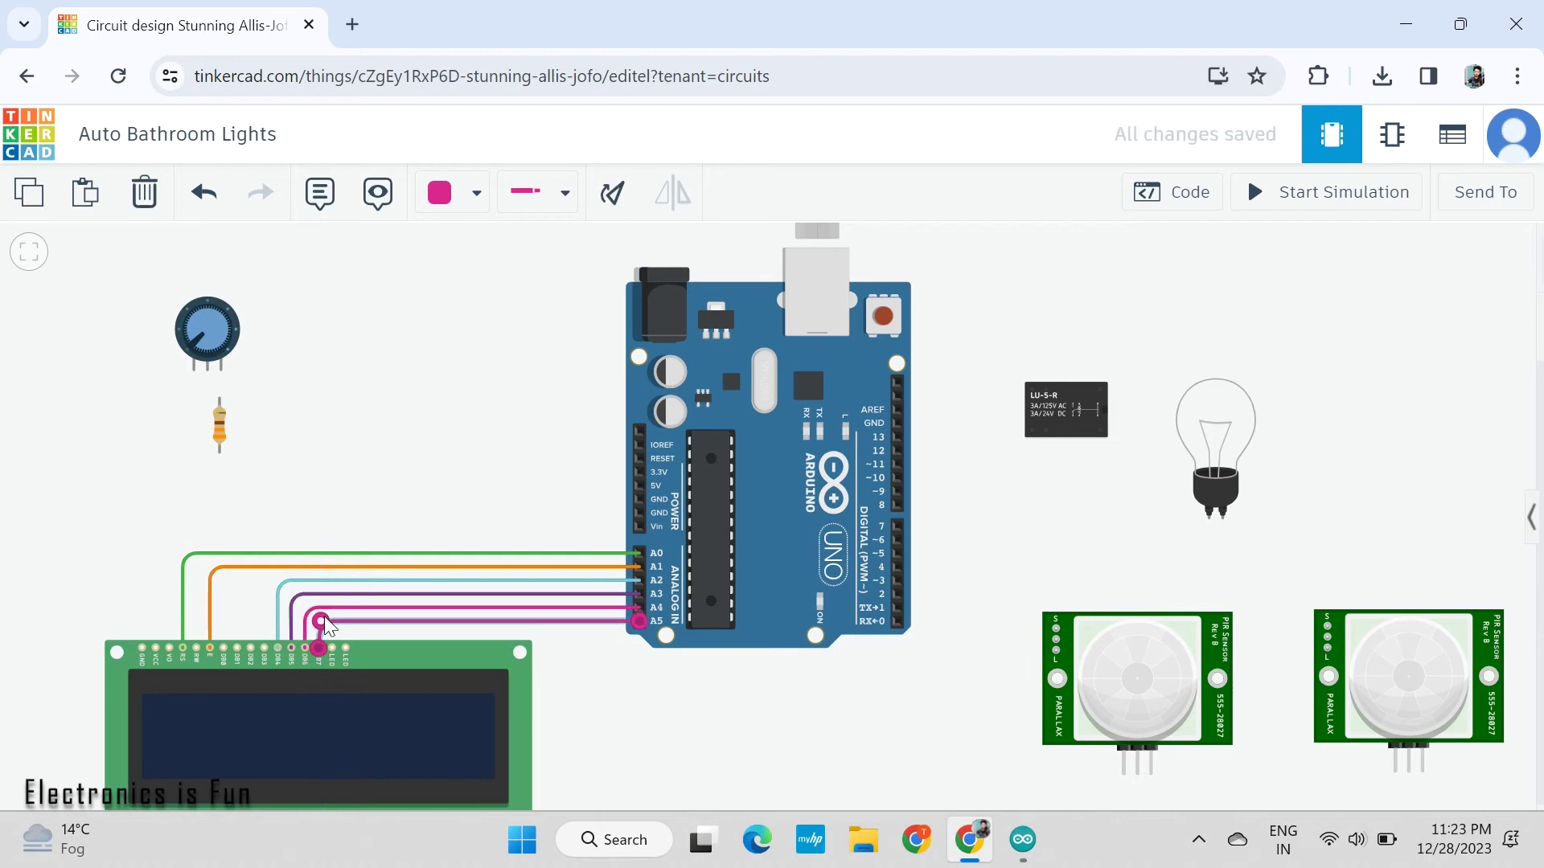
click(441, 199)
click(475, 637)
click(414, 388)
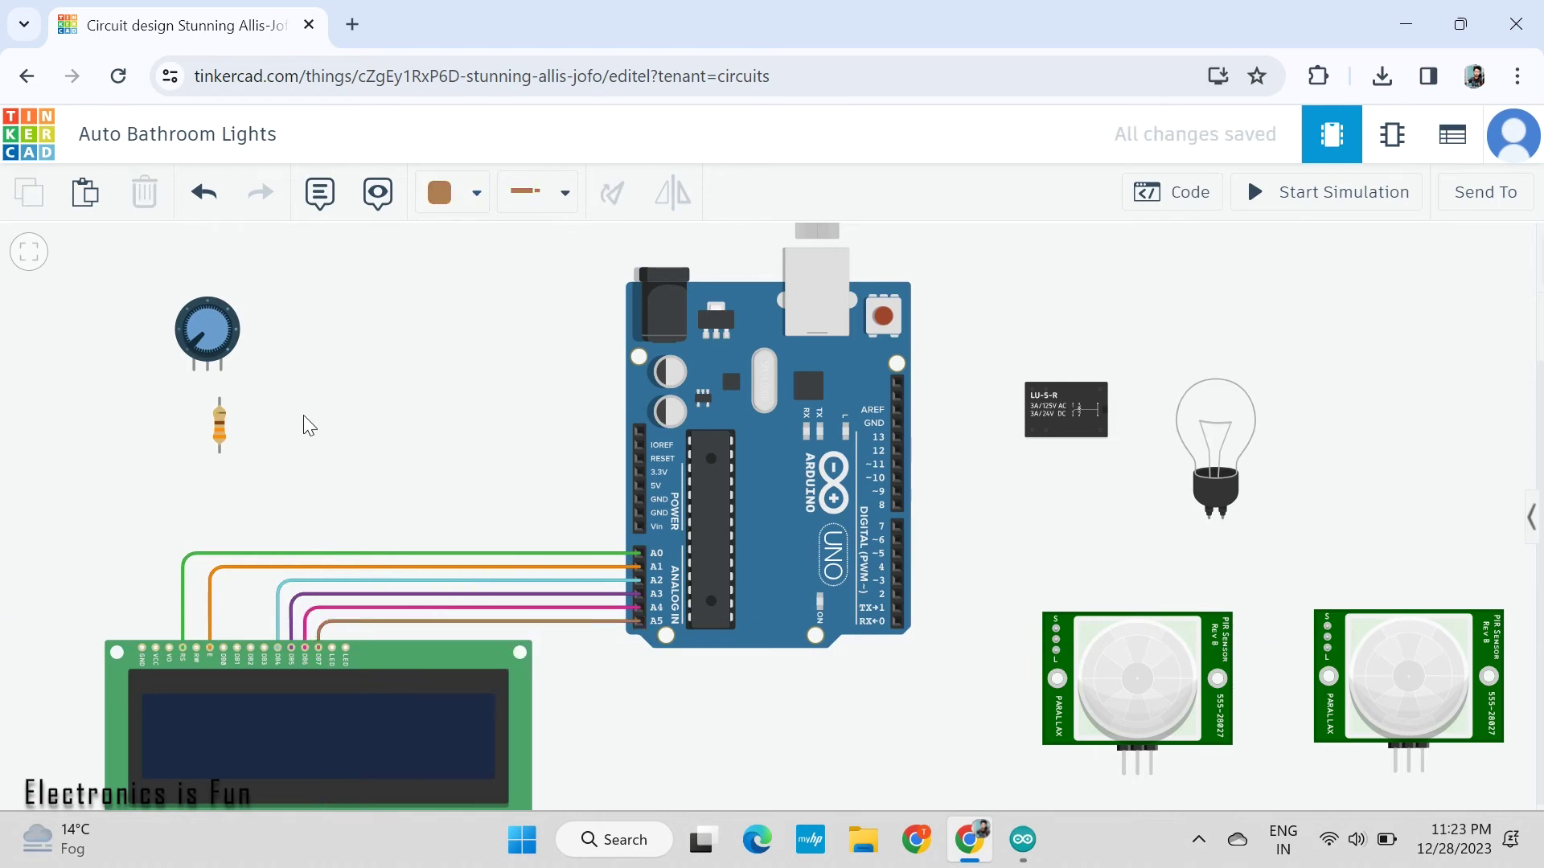
Move the resistor above the LCD's LED pins, wire the first LED pin to its lower terminal in a straight line, and colour the wire red
drag(224, 438, 352, 512)
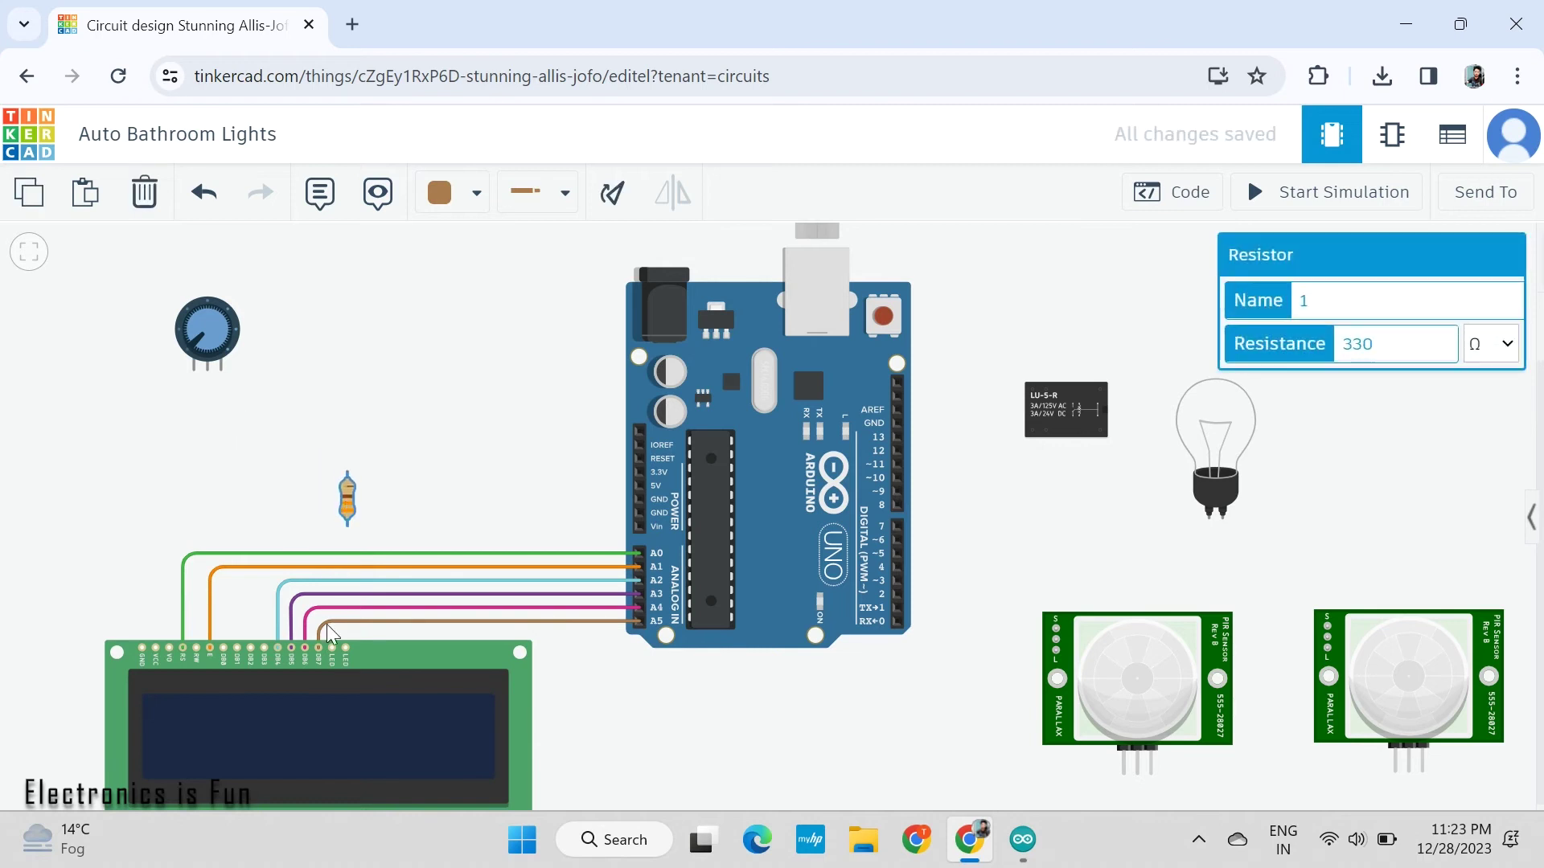
click(333, 654)
click(349, 515)
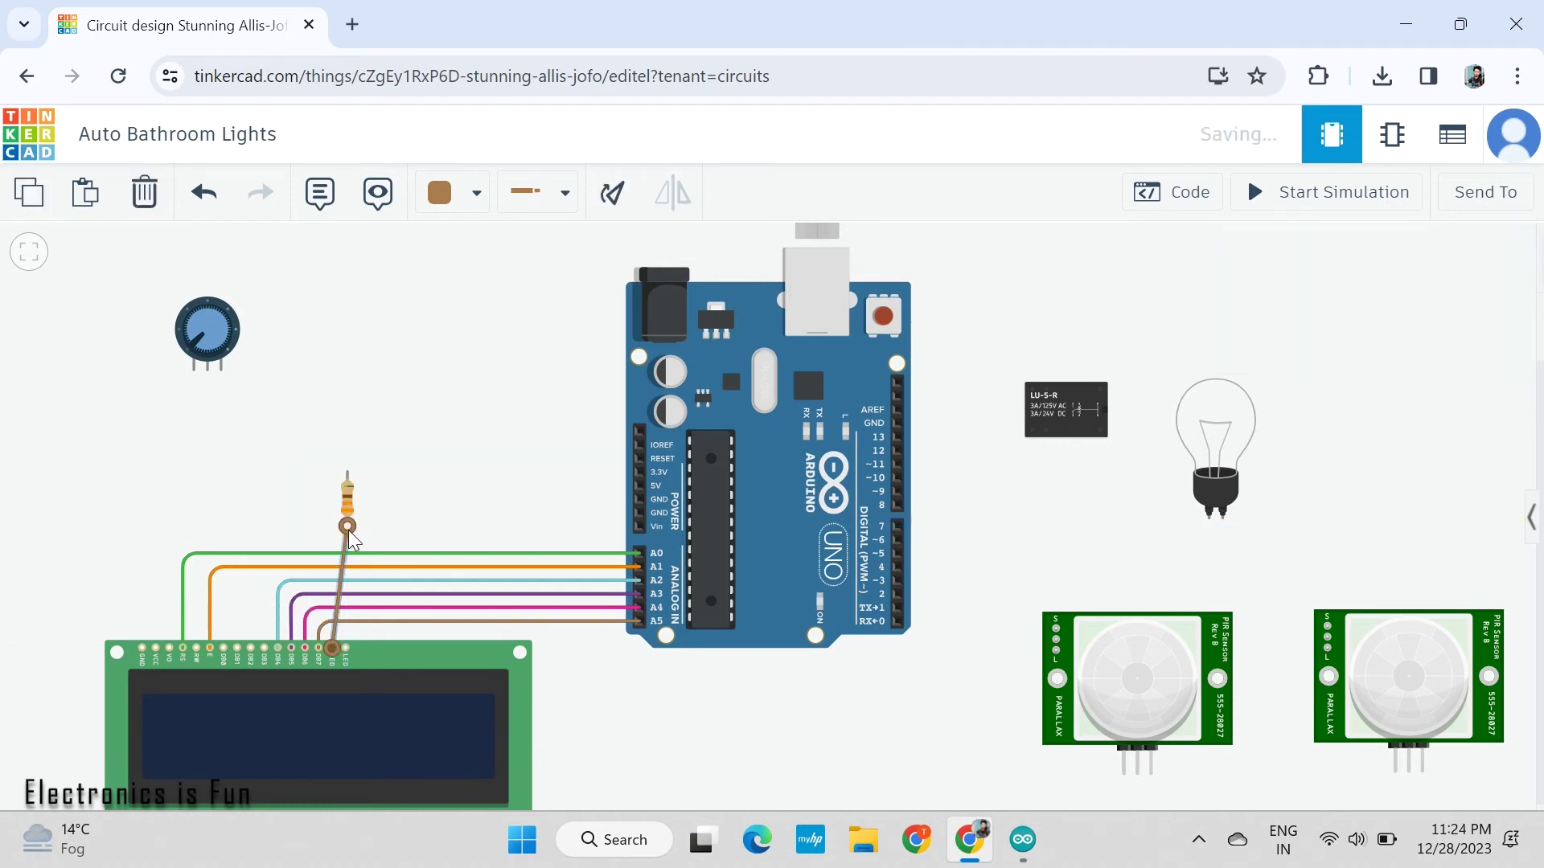
drag(351, 511, 336, 507)
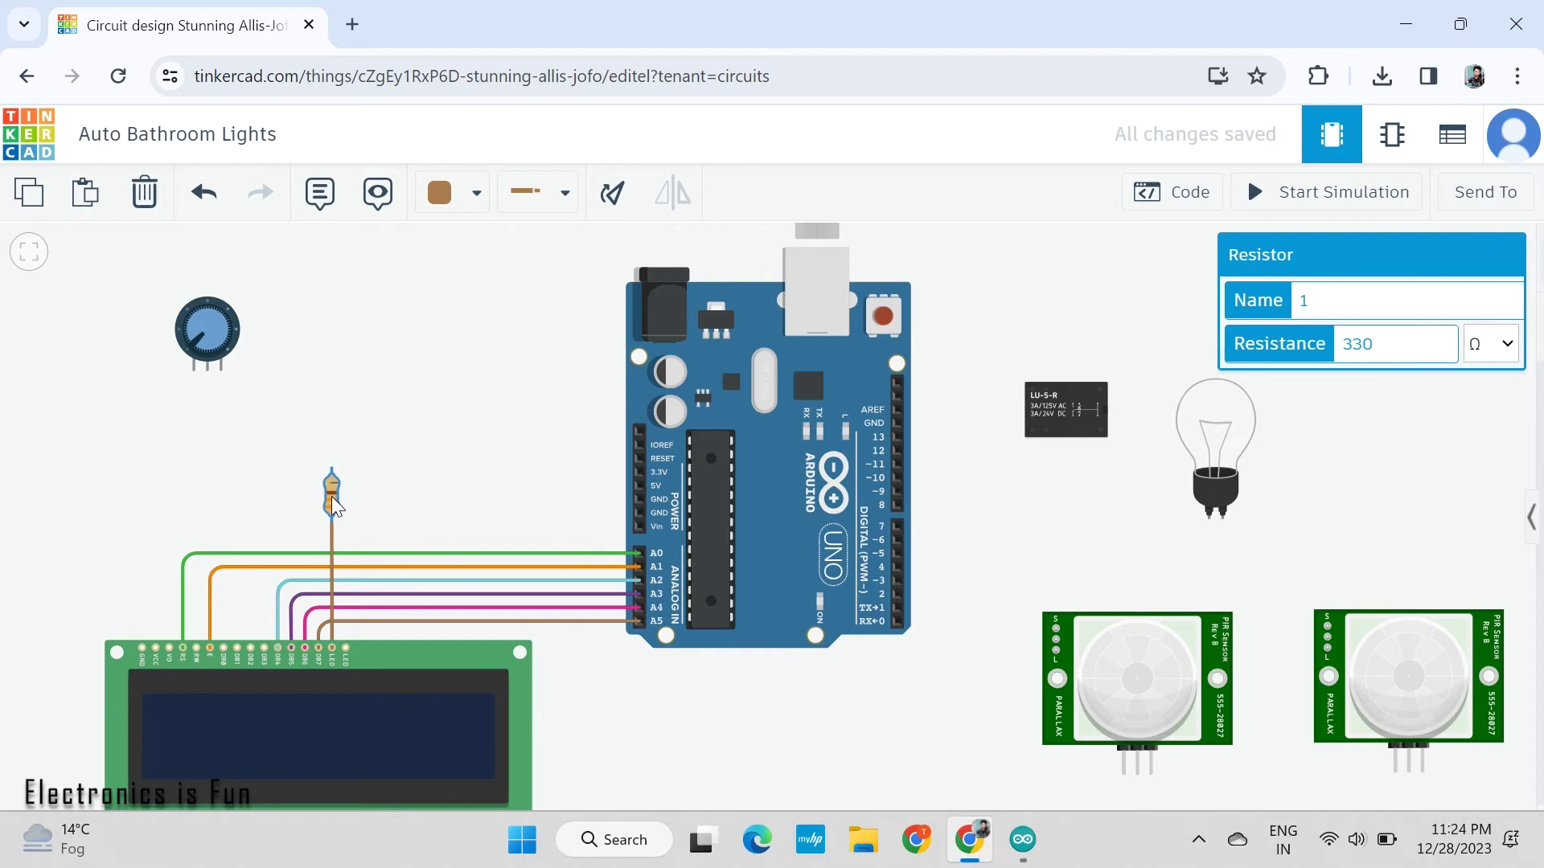
click(380, 374)
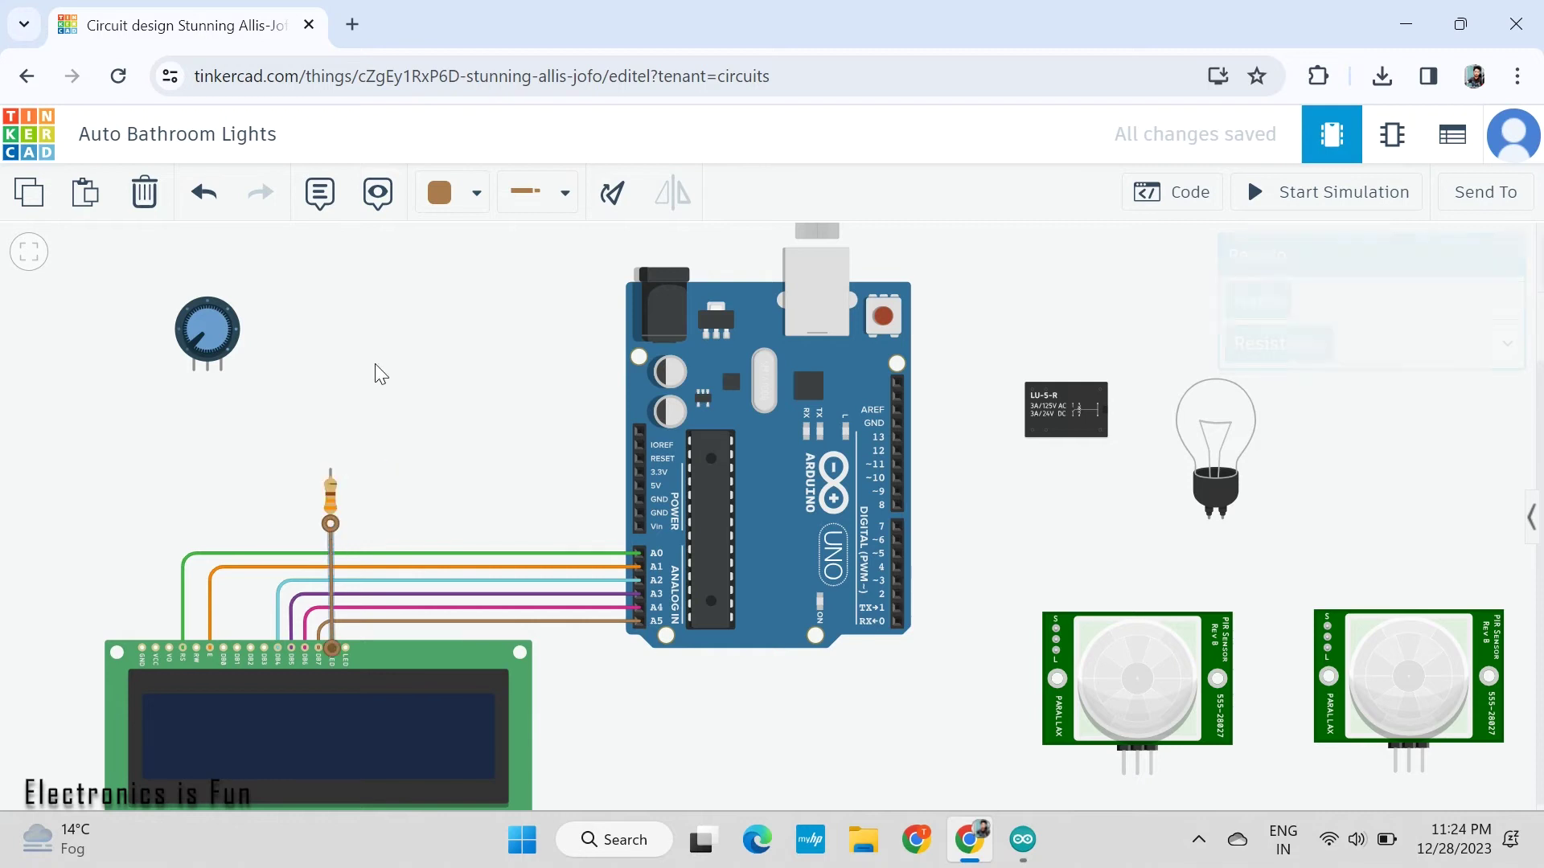
click(453, 207)
click(482, 312)
click(448, 355)
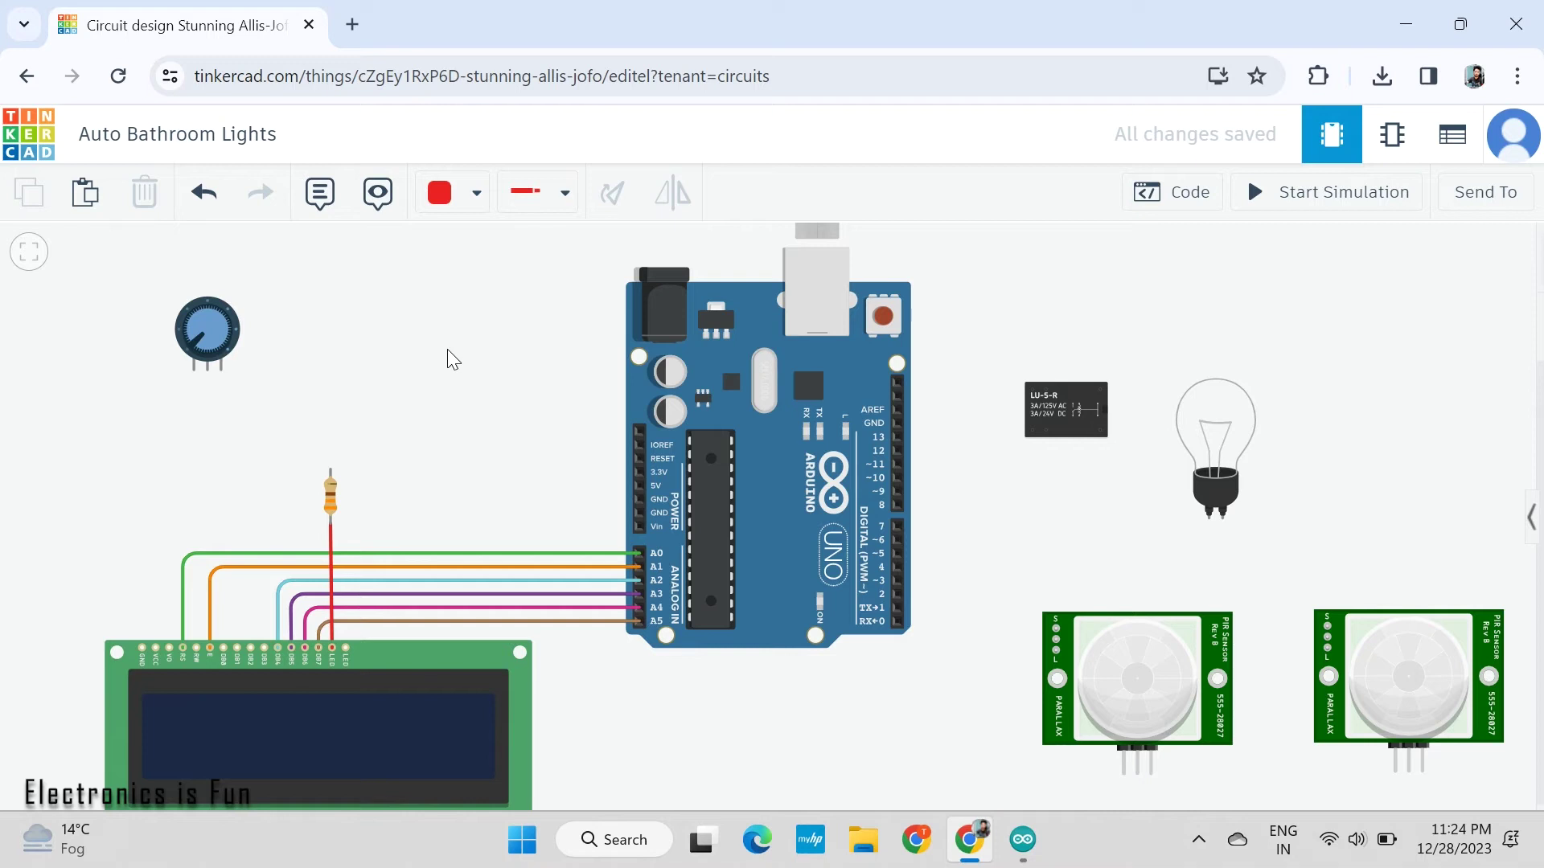
click(639, 486)
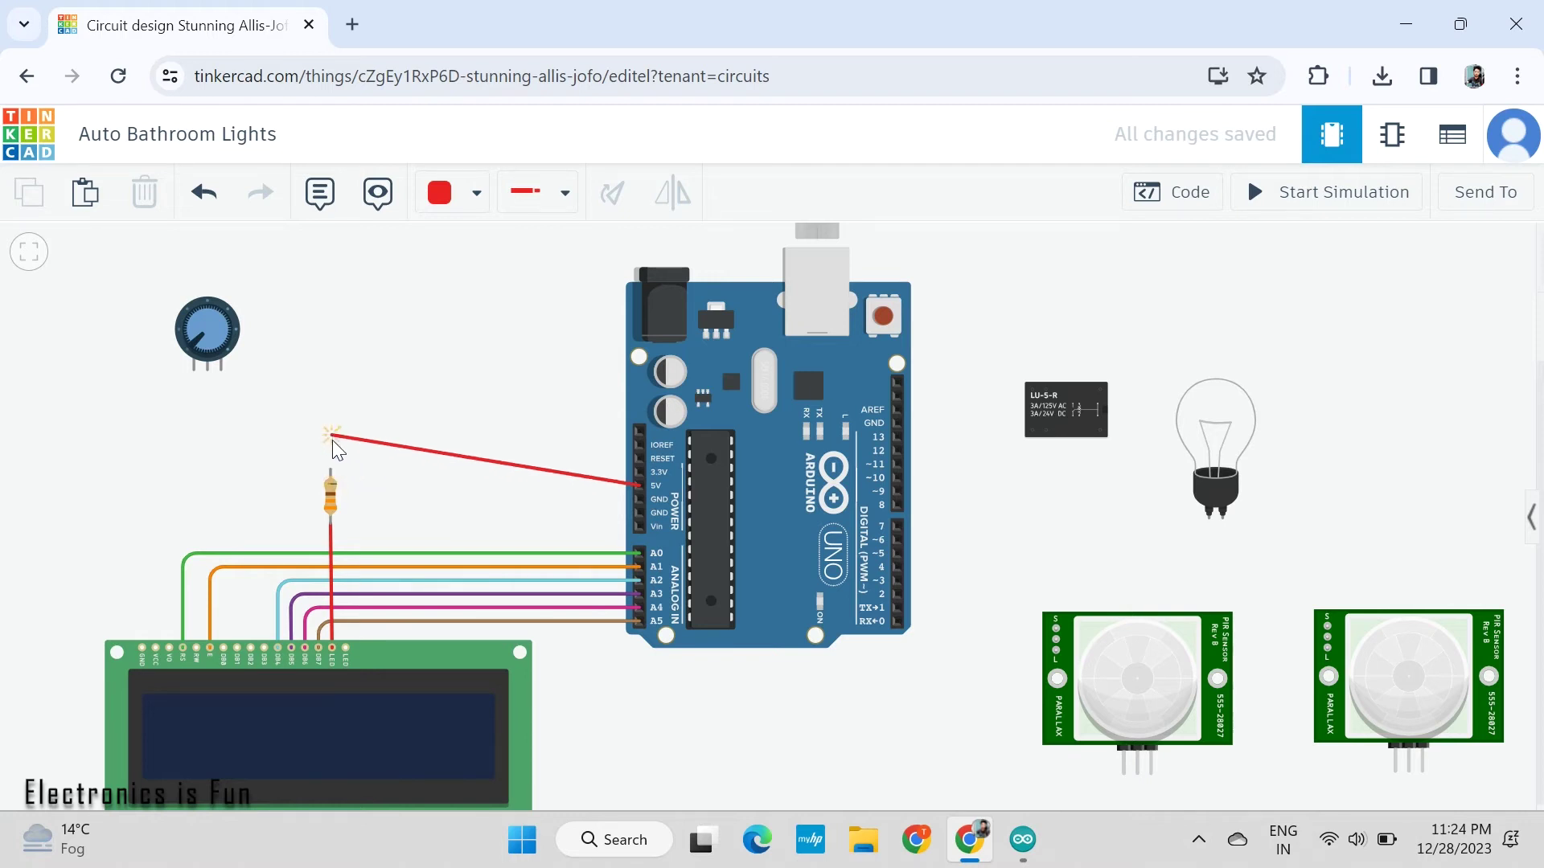
click(332, 438)
click(330, 471)
click(332, 502)
drag(332, 501, 332, 518)
click(332, 454)
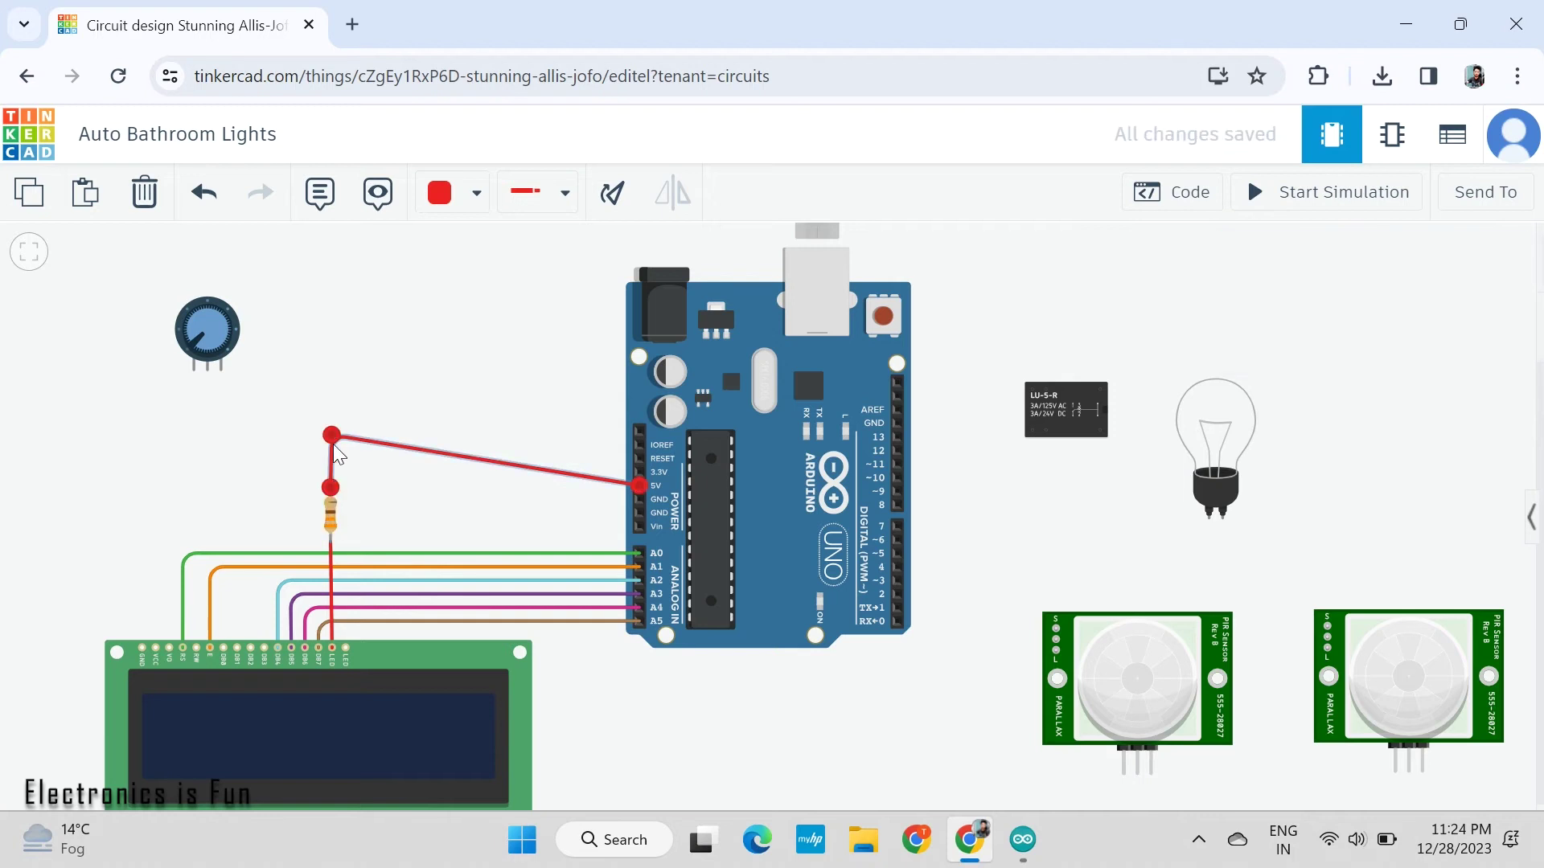
drag(332, 437, 331, 456)
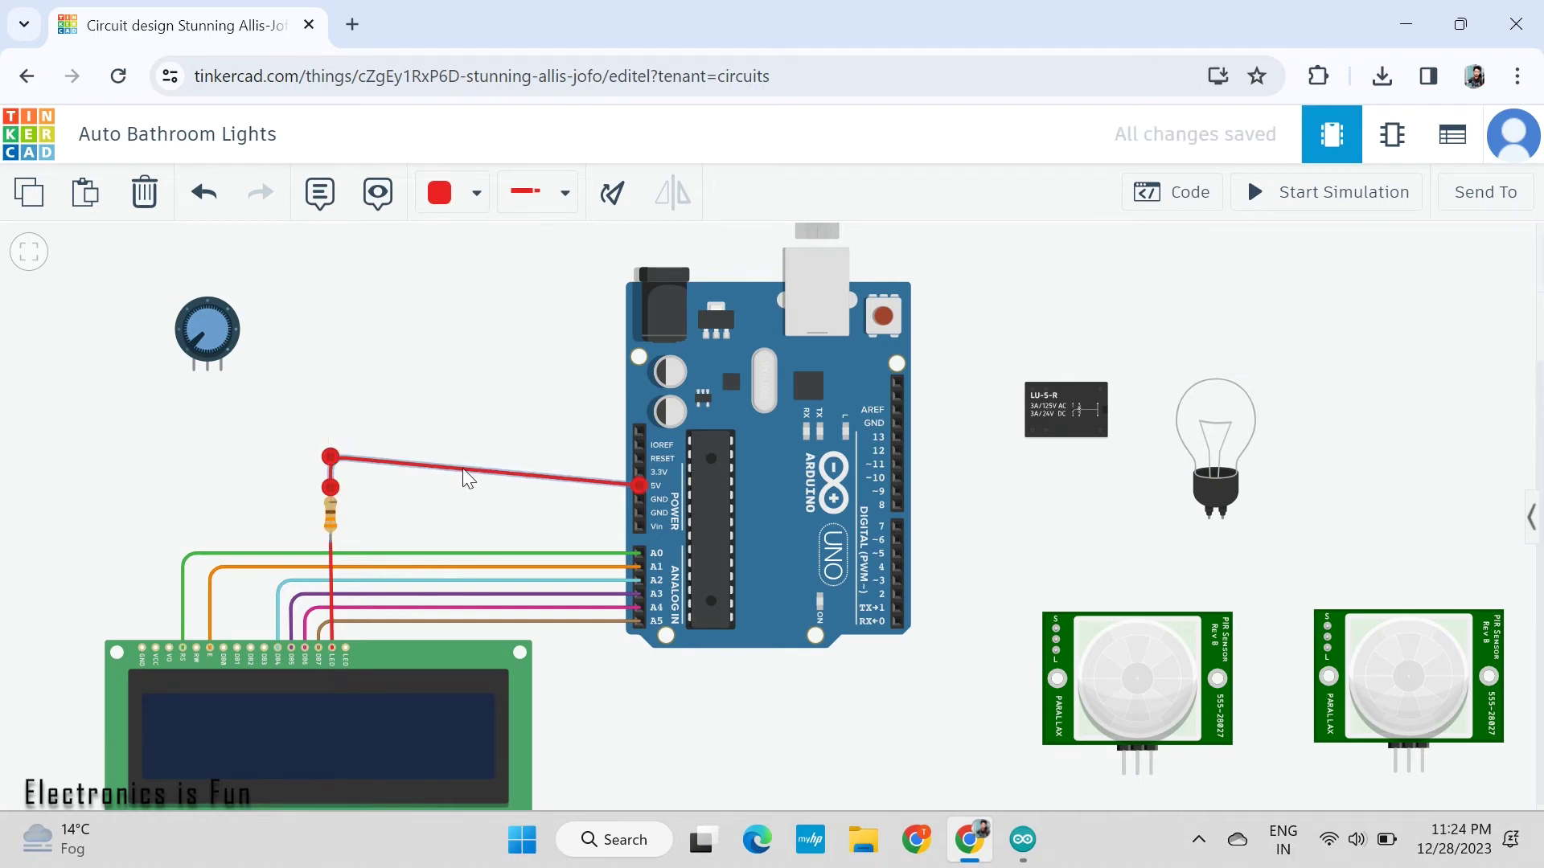
mouse_move(467, 477)
mouse_down()
mouse_move(464, 451)
mouse_move(467, 477)
mouse_up()
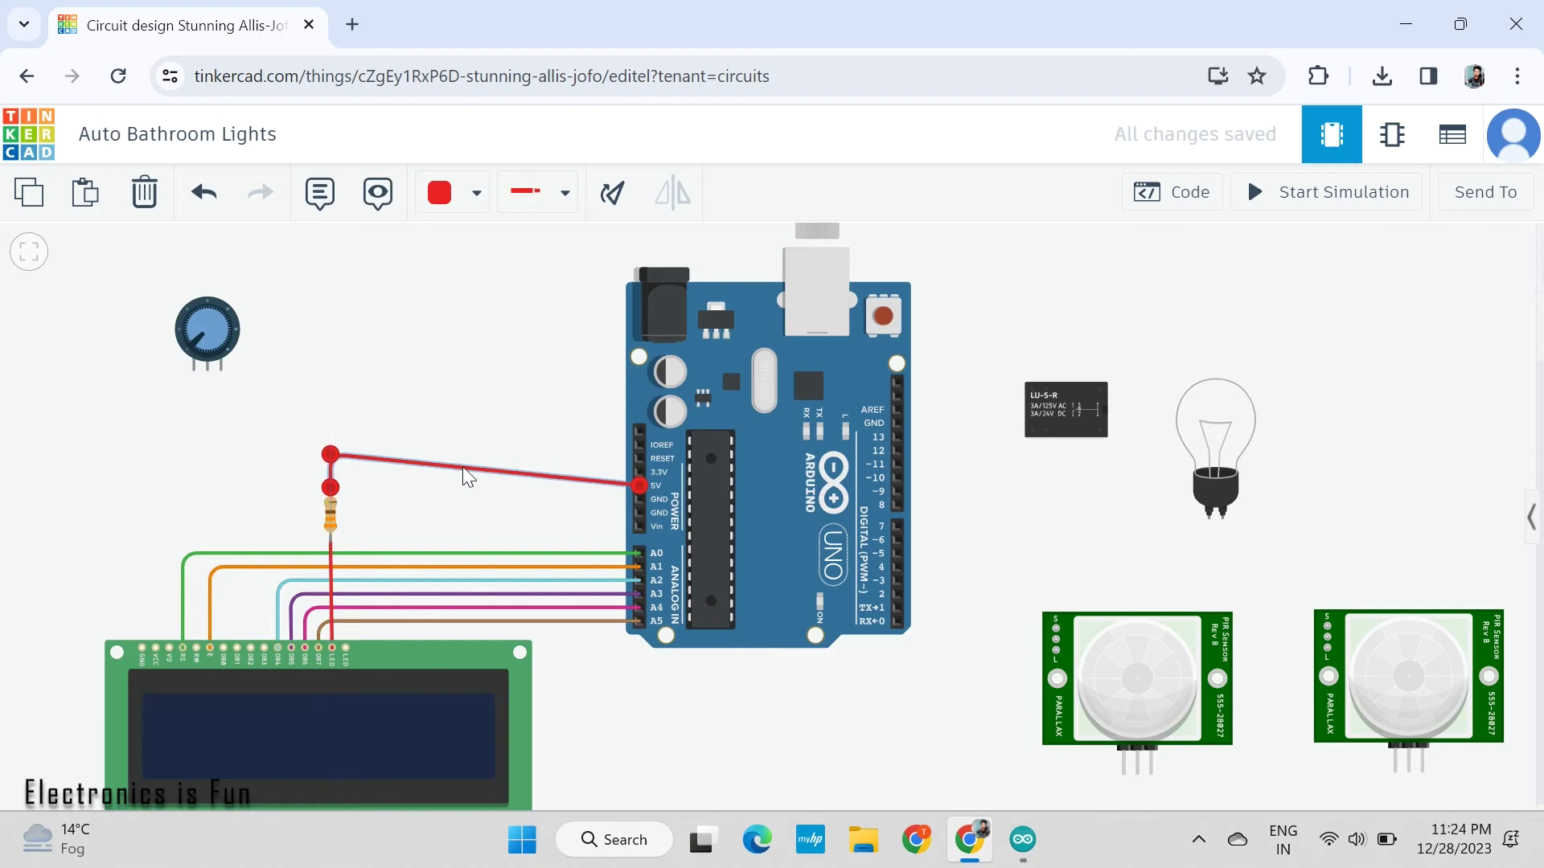
mouse_move(637, 486)
mouse_down()
mouse_move(603, 460)
mouse_move(639, 485)
mouse_up()
drag(337, 458, 510, 458)
key(Delete)
Wire Arduino's 5V pin to the resistor's upper terminal with a stepped, right-angled red wire and straighten its last corner
click(635, 499)
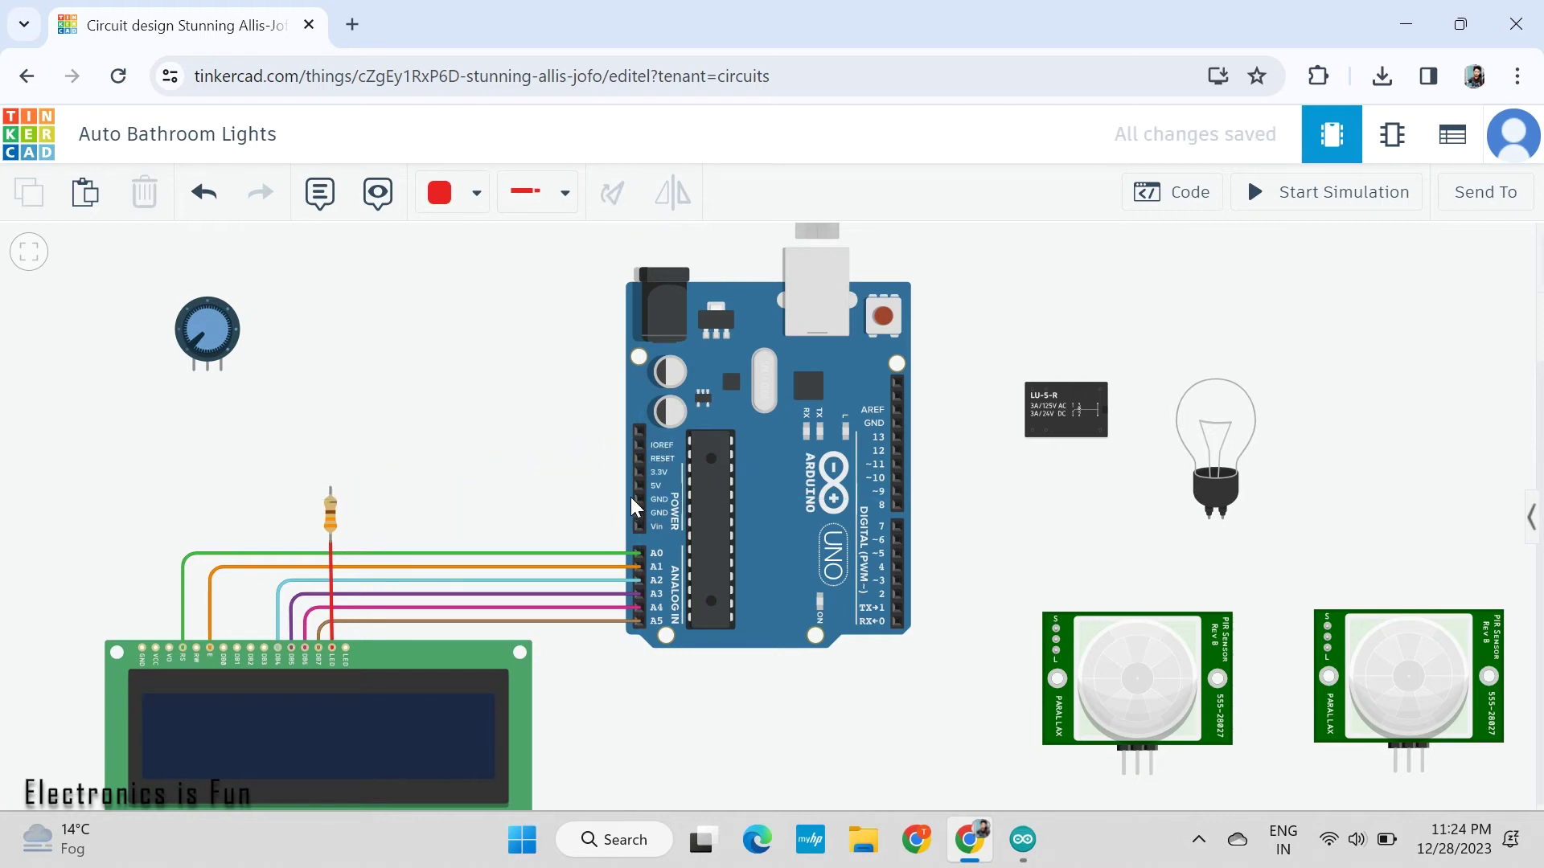
click(636, 485)
click(554, 486)
click(553, 420)
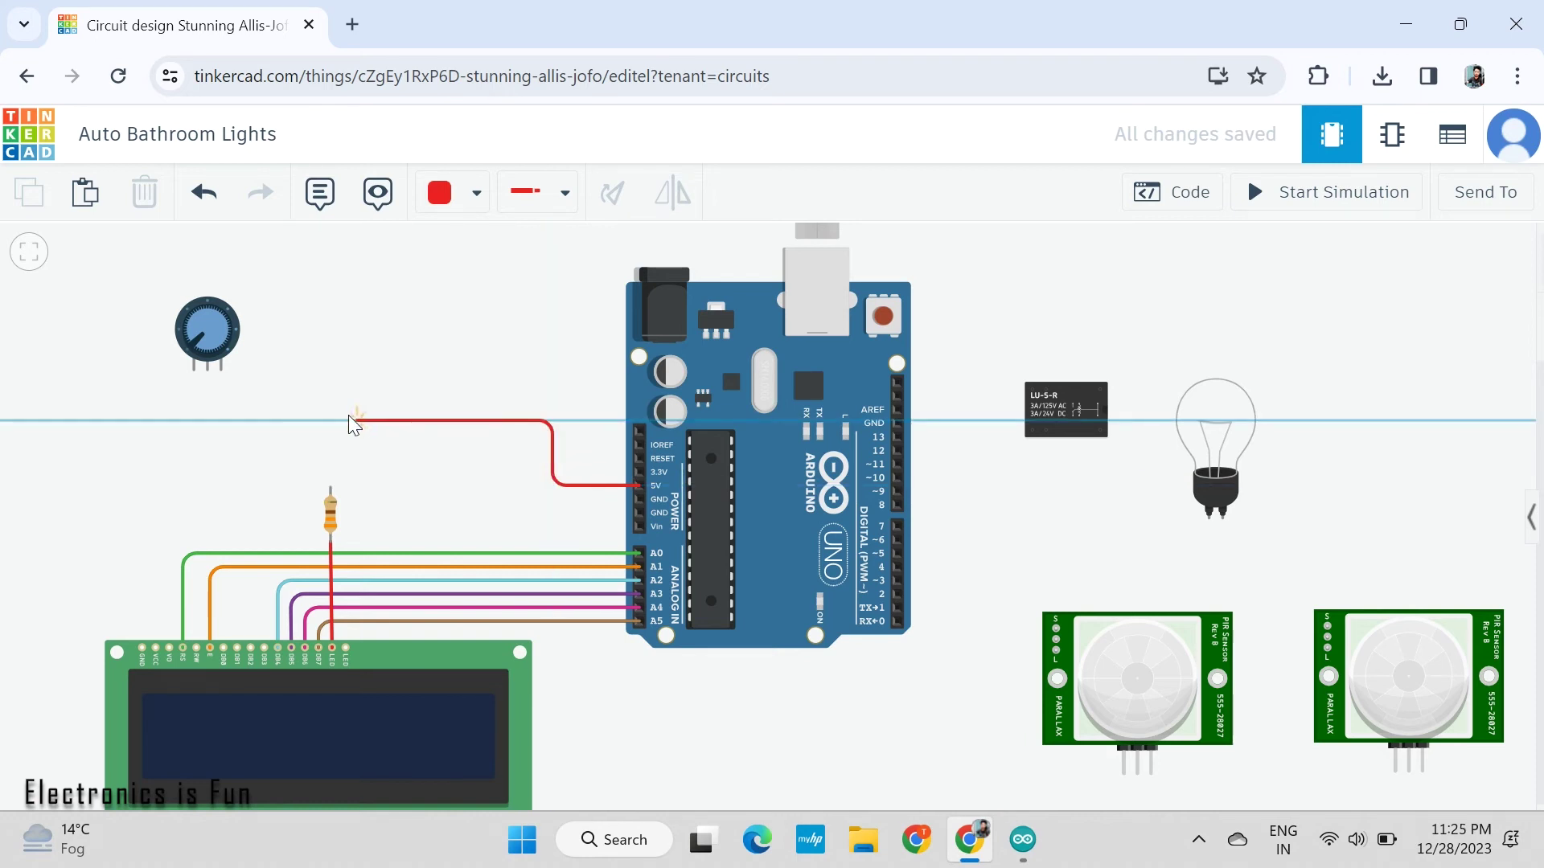
click(325, 419)
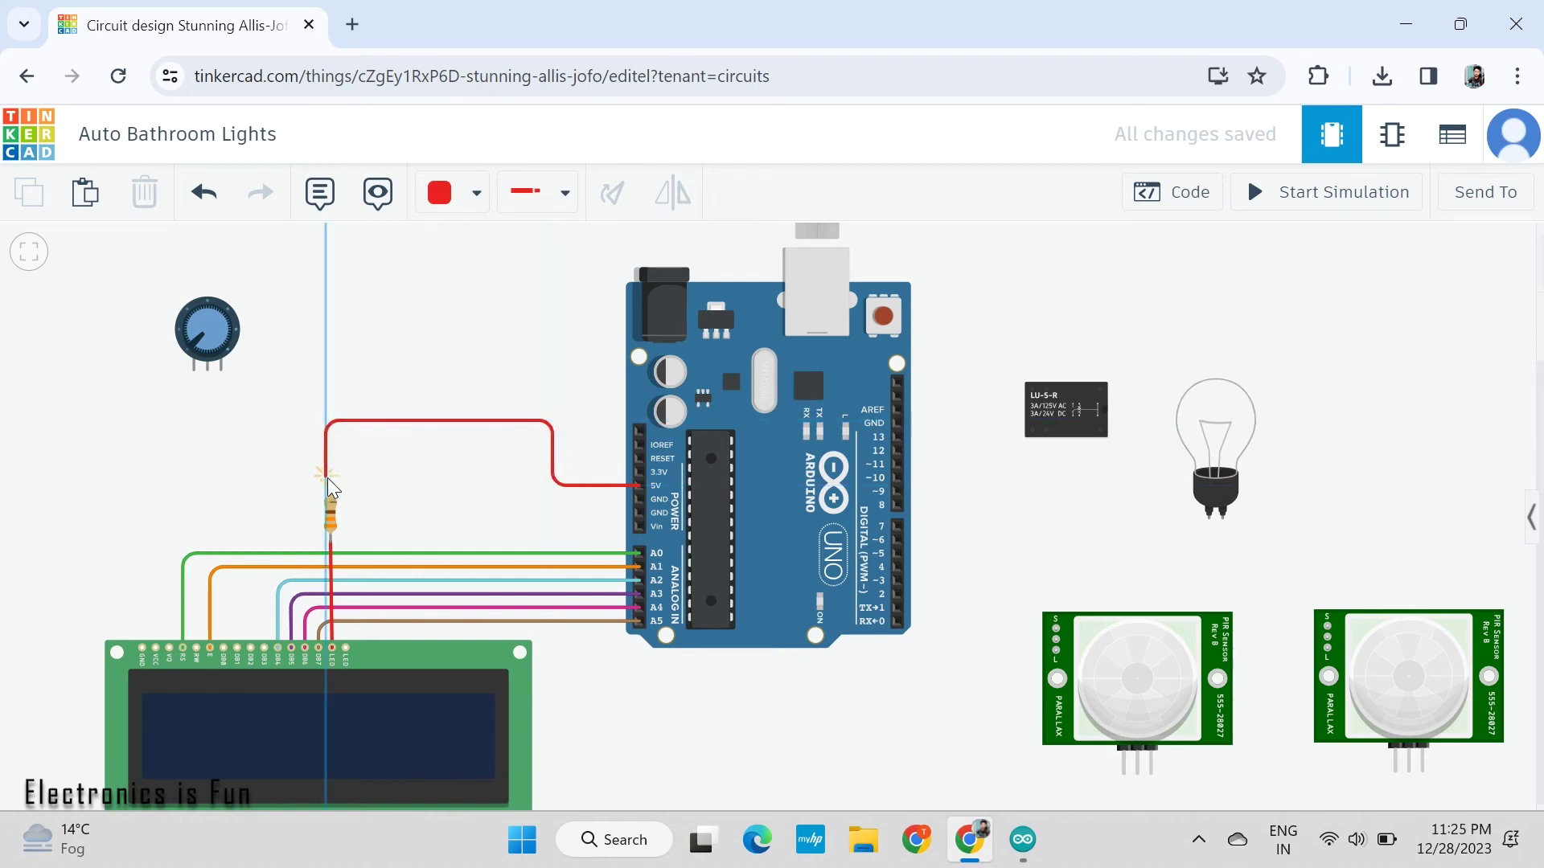
click(330, 488)
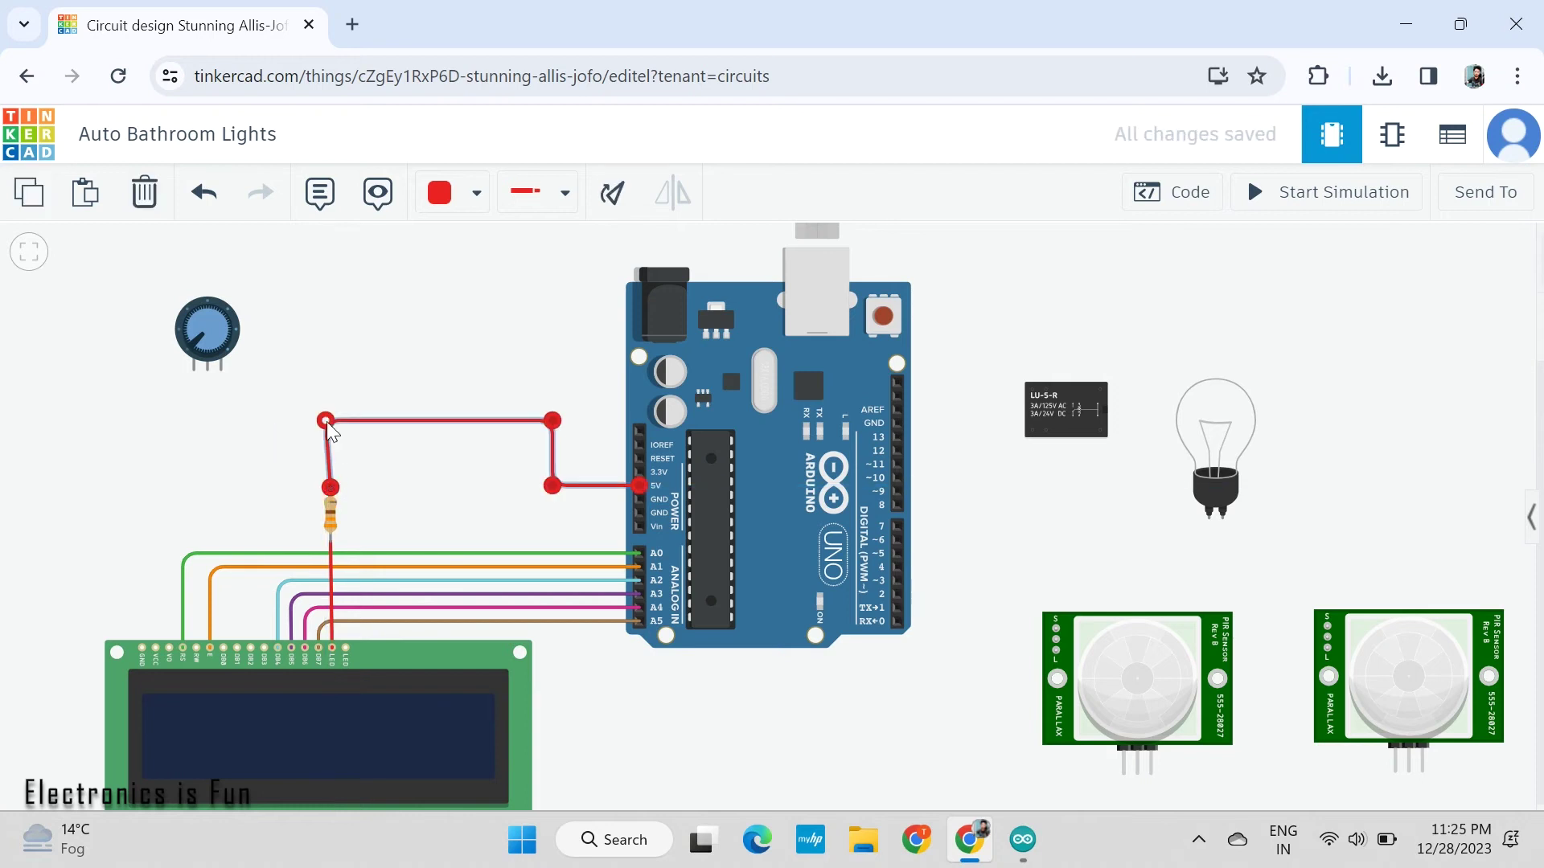
click(307, 443)
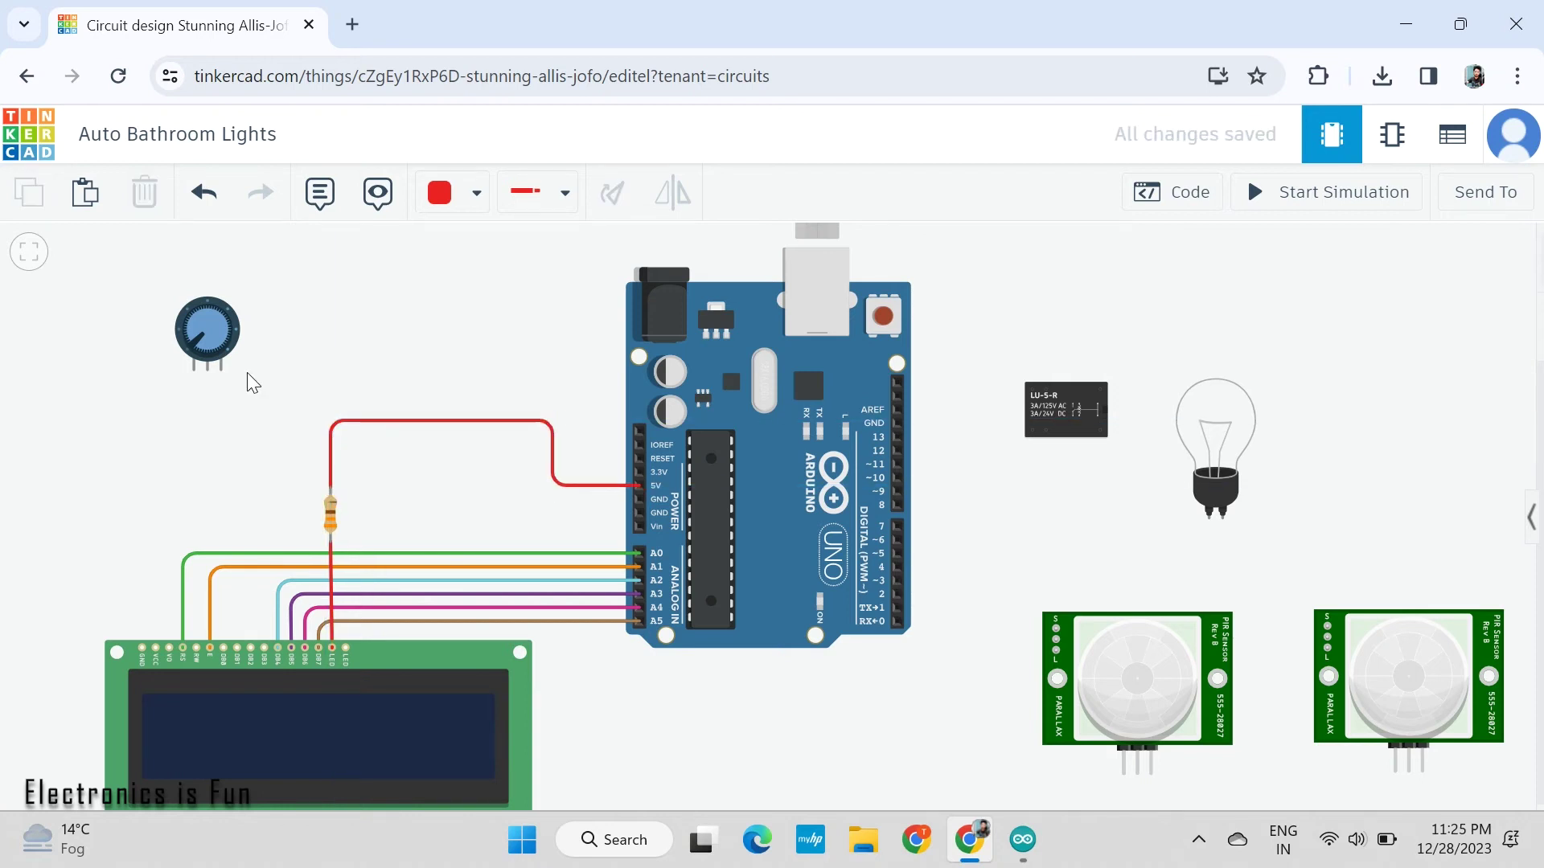
Wire the LCD's second LED pin to the Arduino's GND pin with a right-angled wire and colour it black
click(347, 648)
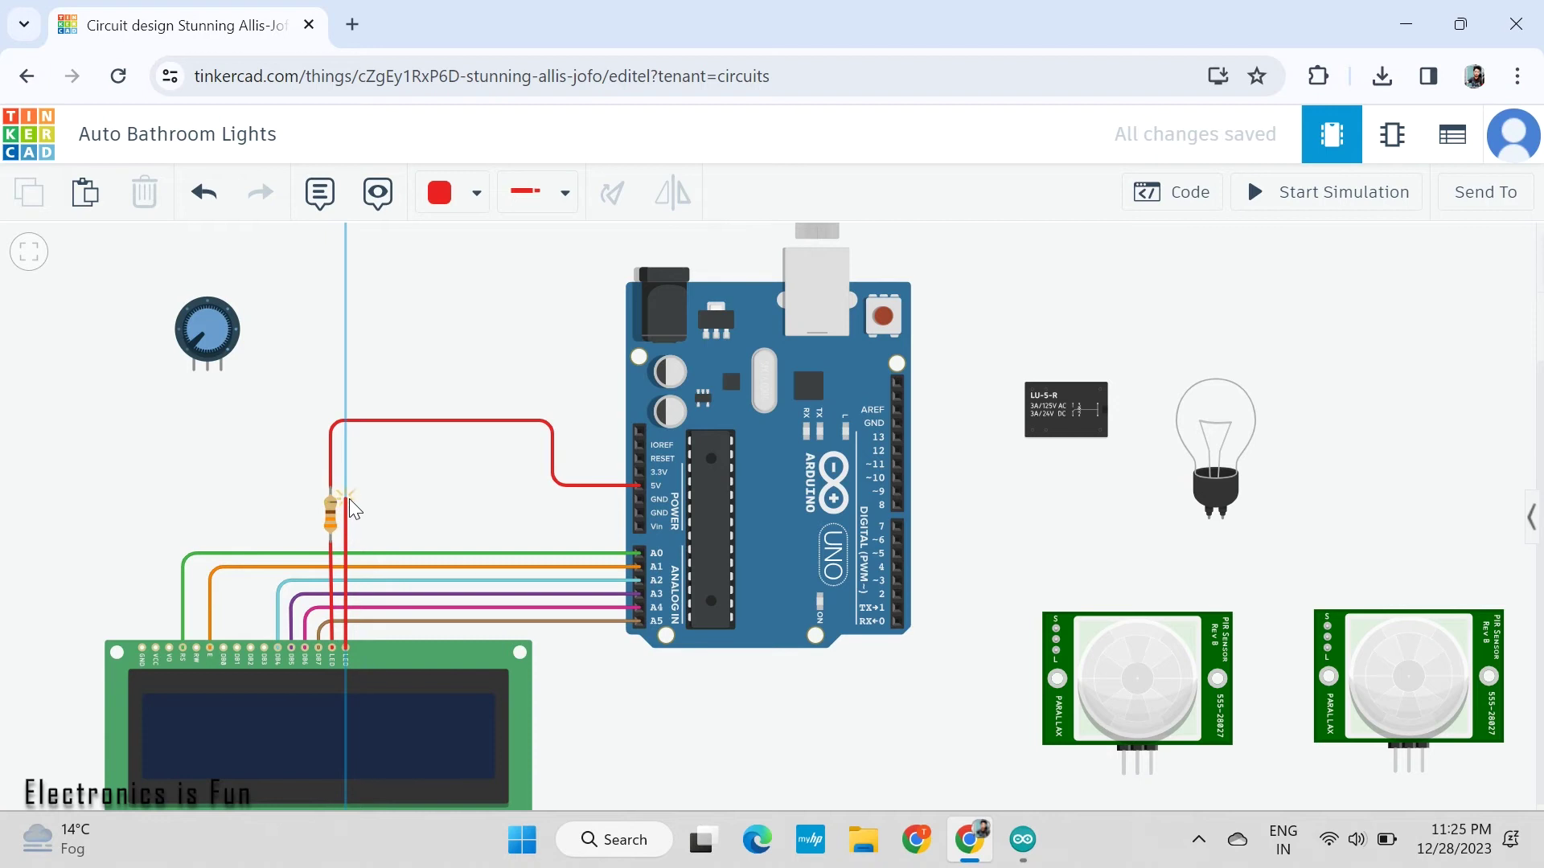
click(639, 499)
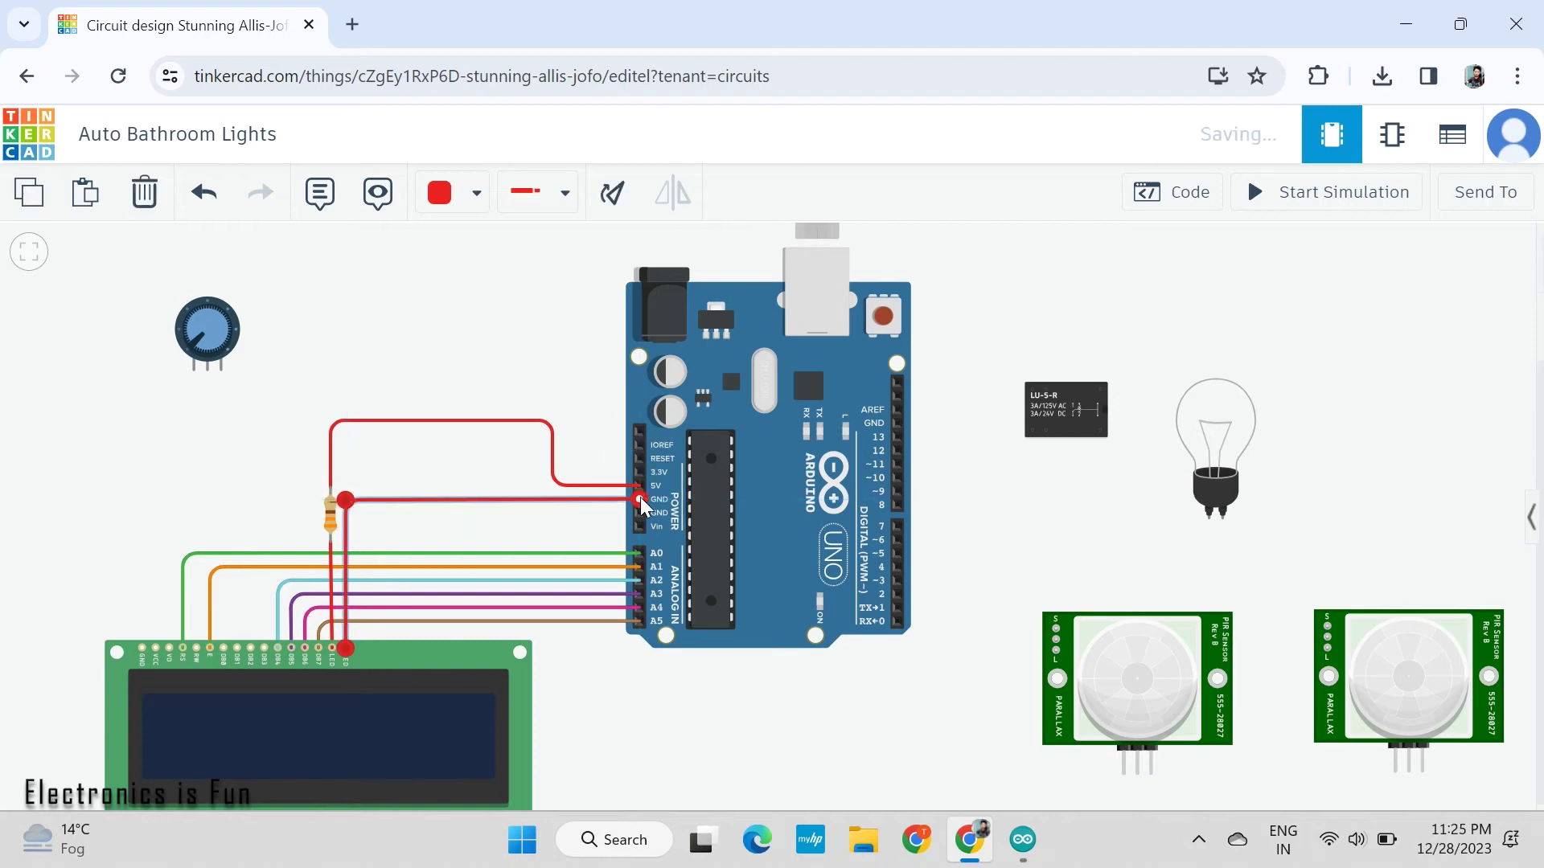
click(447, 194)
click(494, 269)
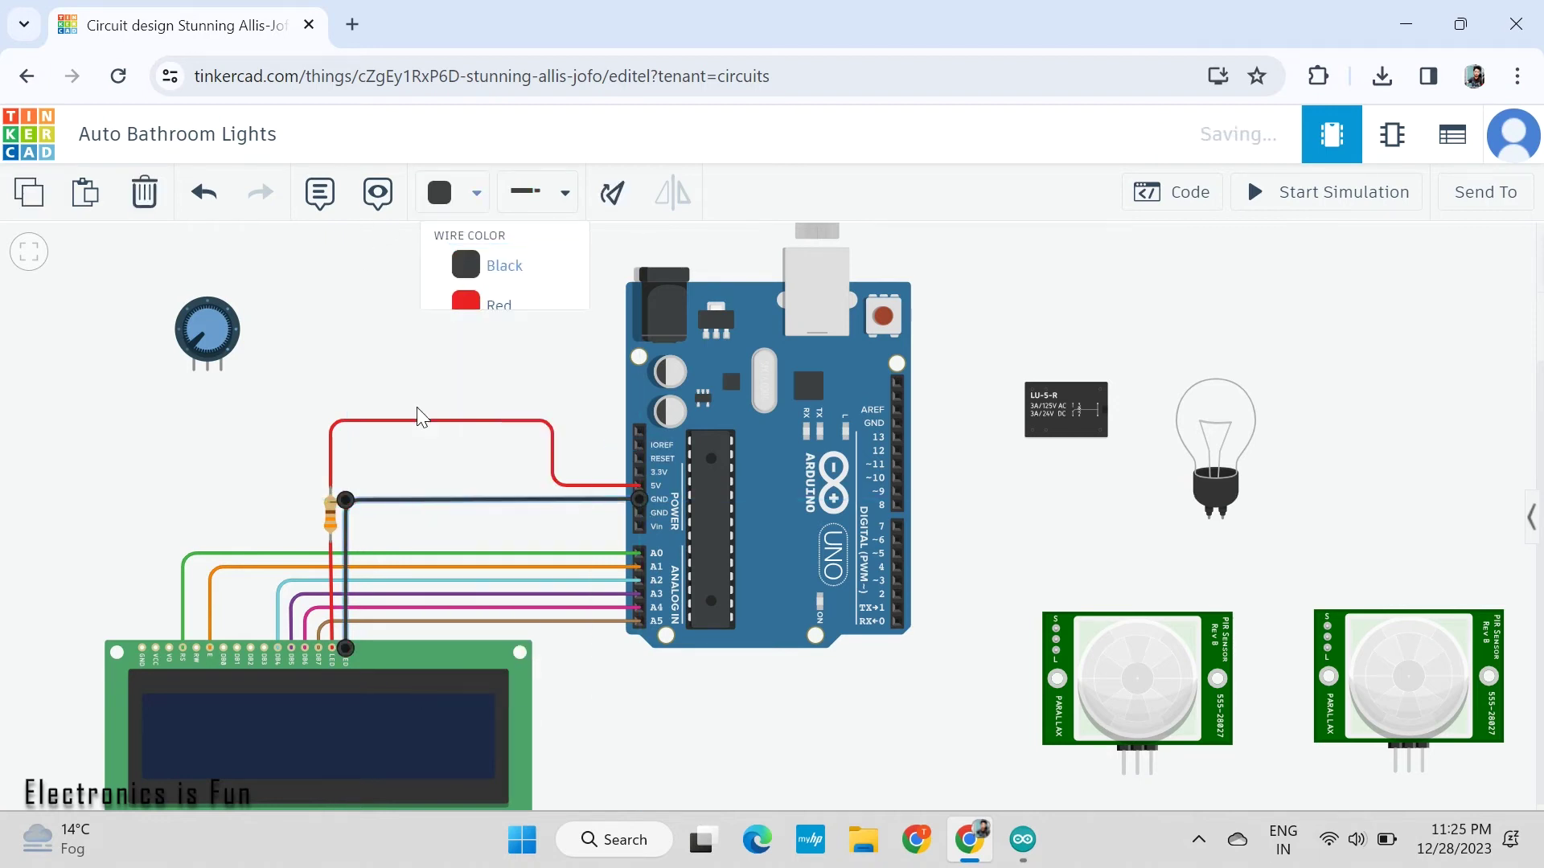
click(354, 502)
click(232, 466)
Move the potentiometer above the LCD's GND pin and connect its left terminal to that pin with a straight black wire
drag(231, 366, 192, 478)
click(125, 567)
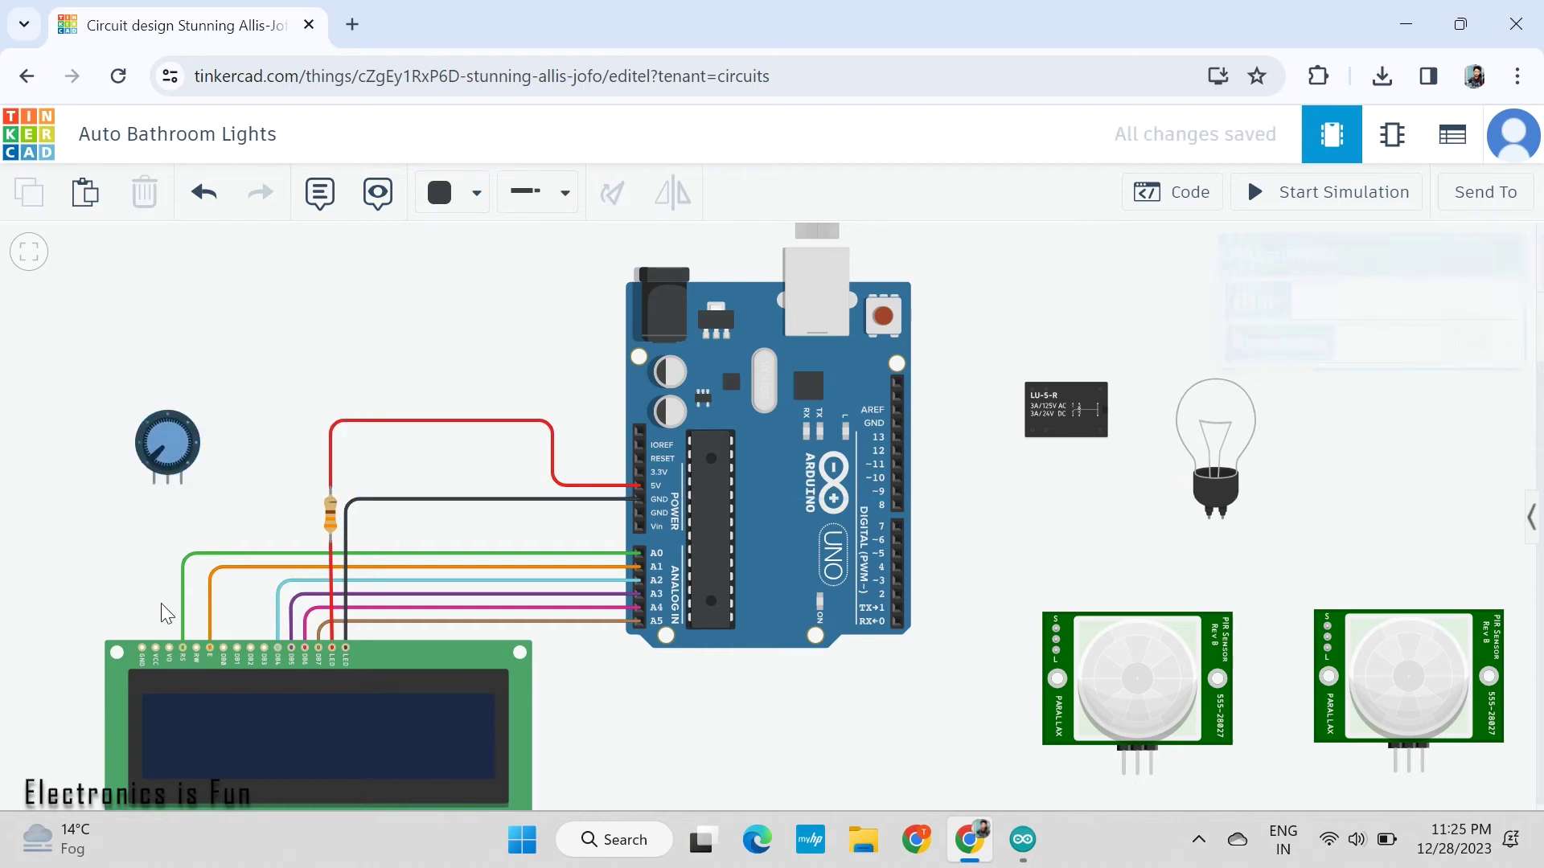
click(141, 653)
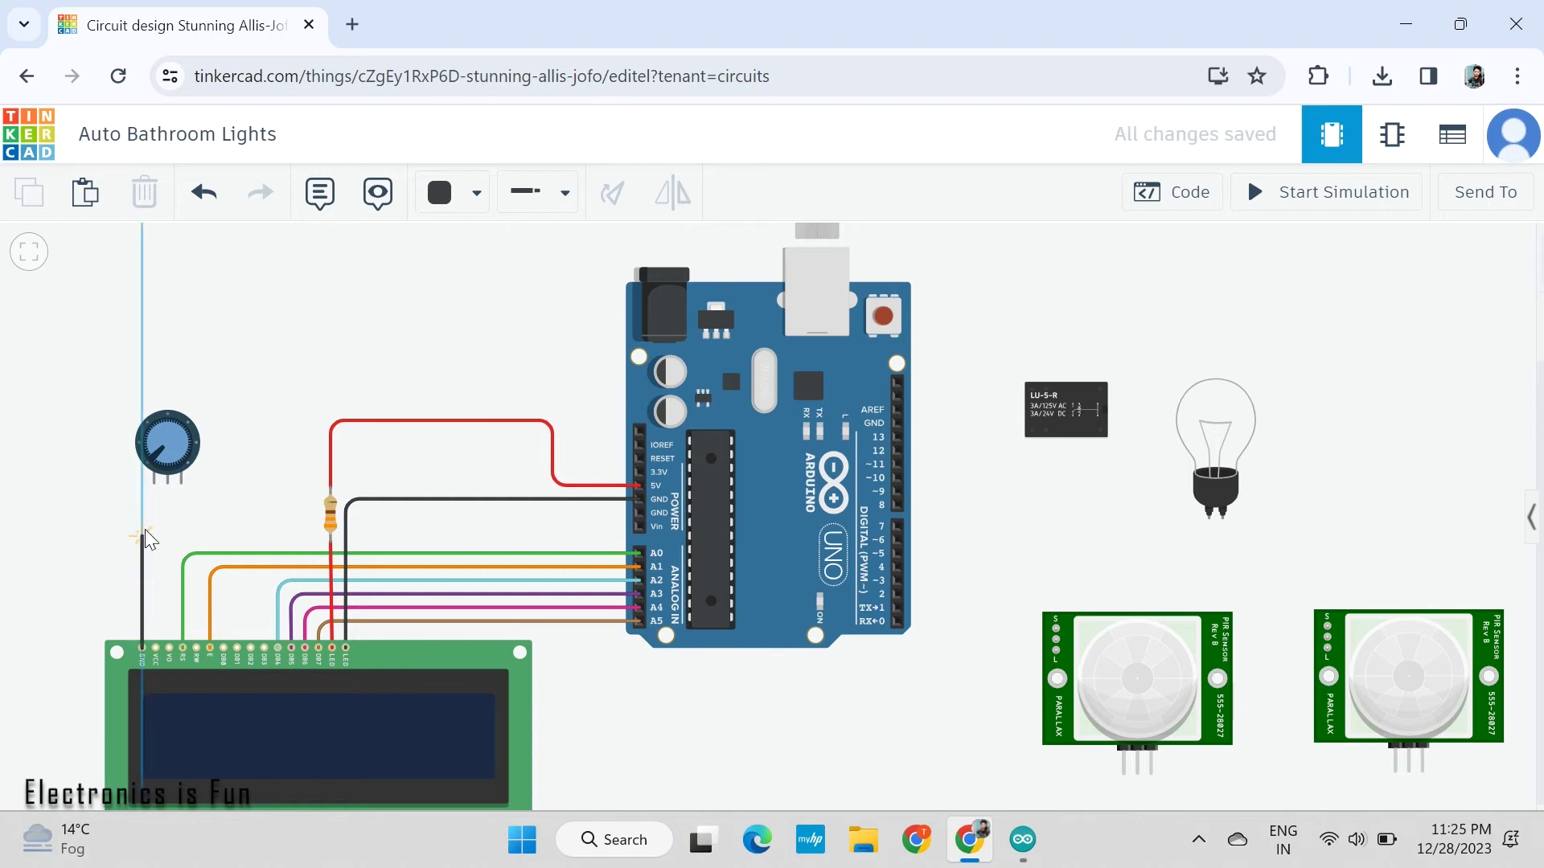
click(154, 481)
drag(163, 459, 152, 441)
click(231, 475)
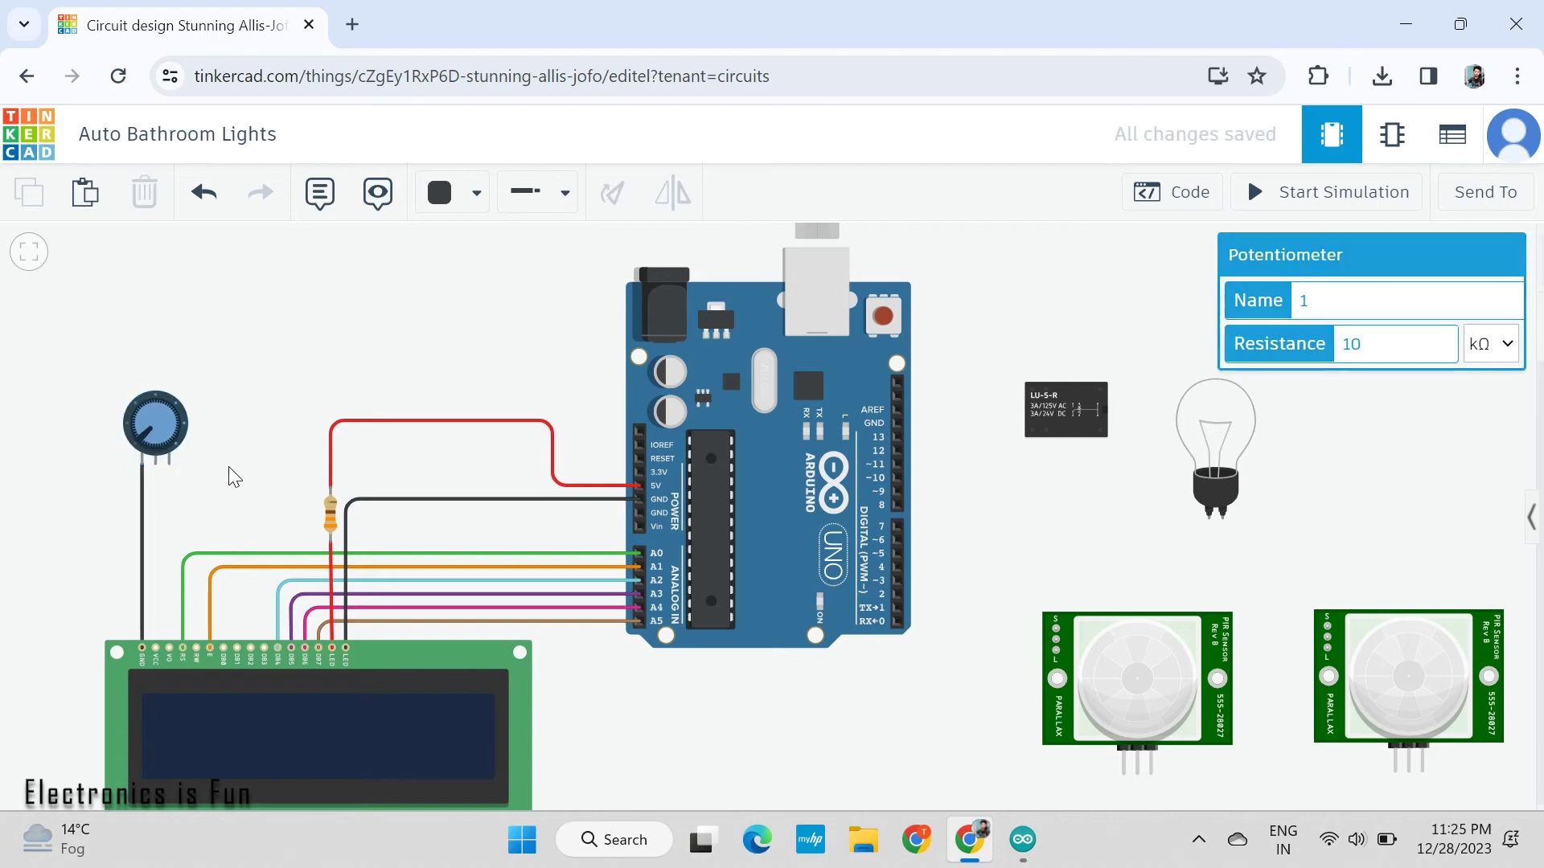
Wire the potentiometer's left terminal to the Arduino's GND pin with a black wire routed just above the existing ground wire
click(167, 494)
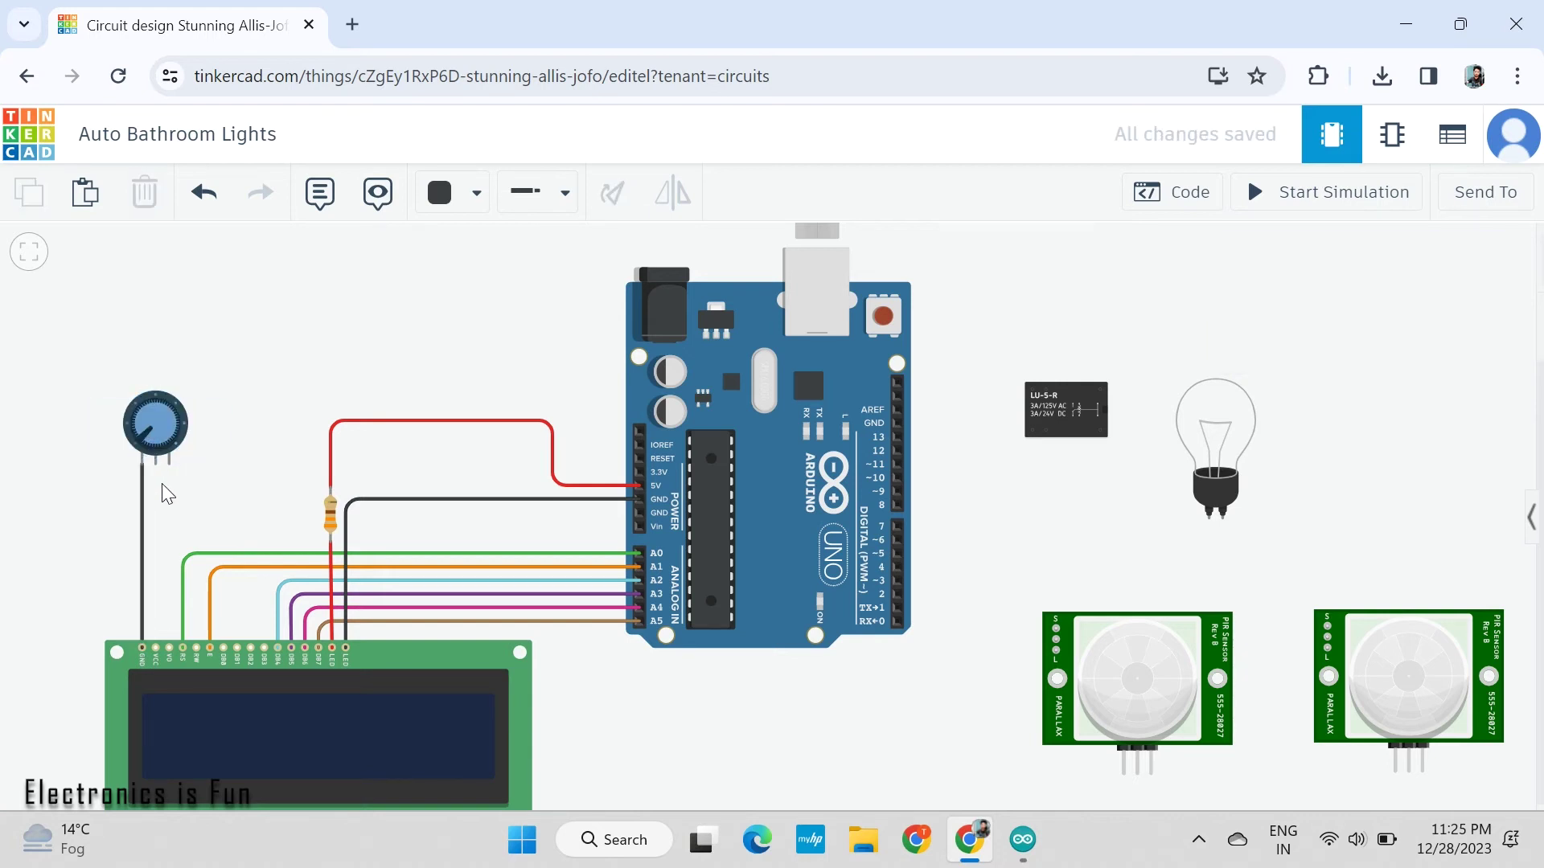
click(144, 470)
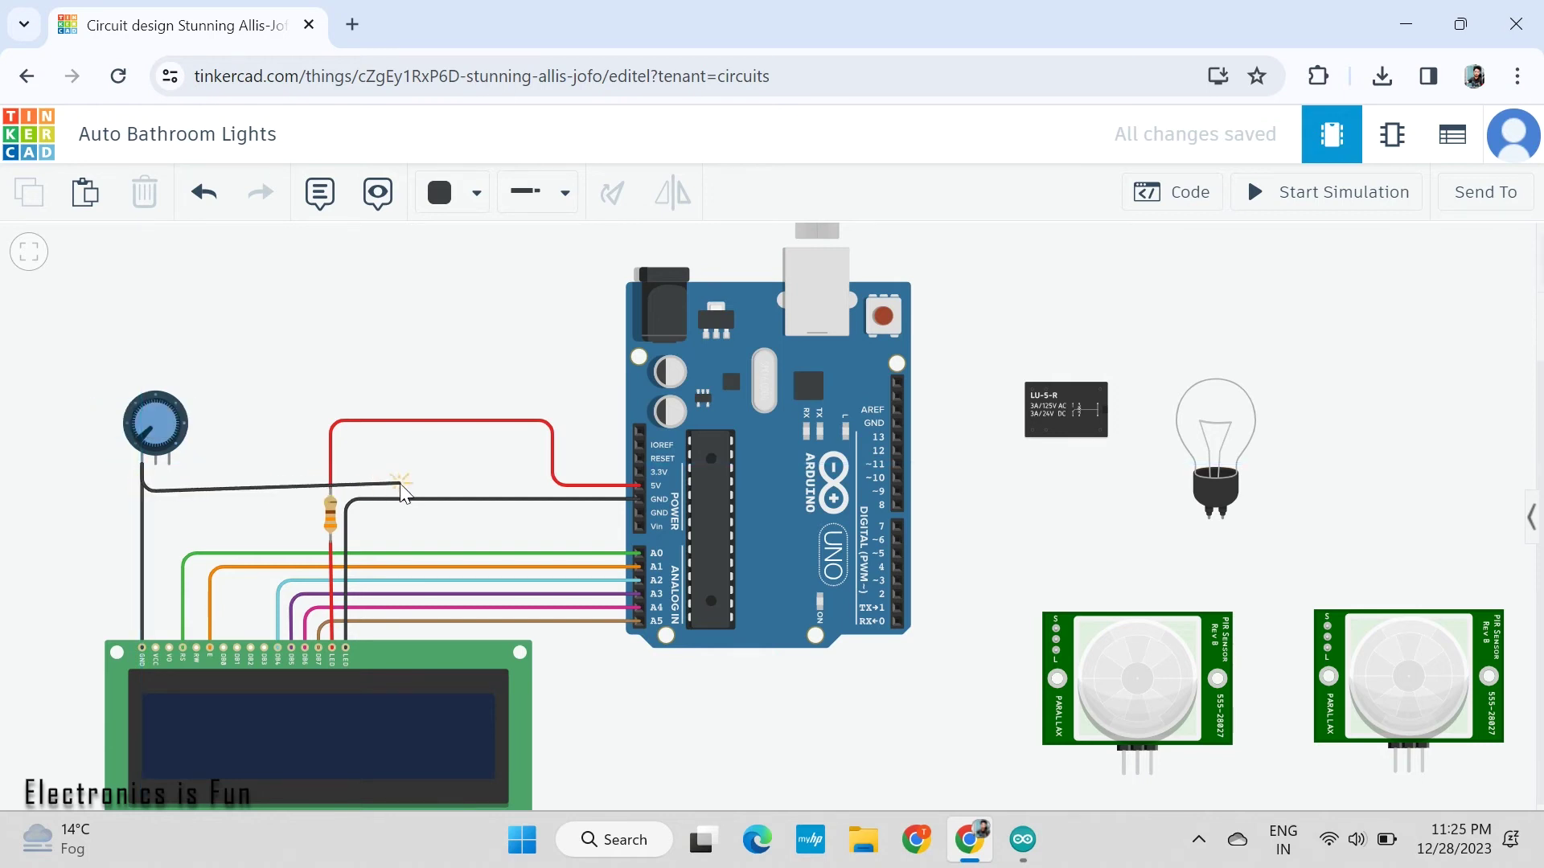
click(466, 493)
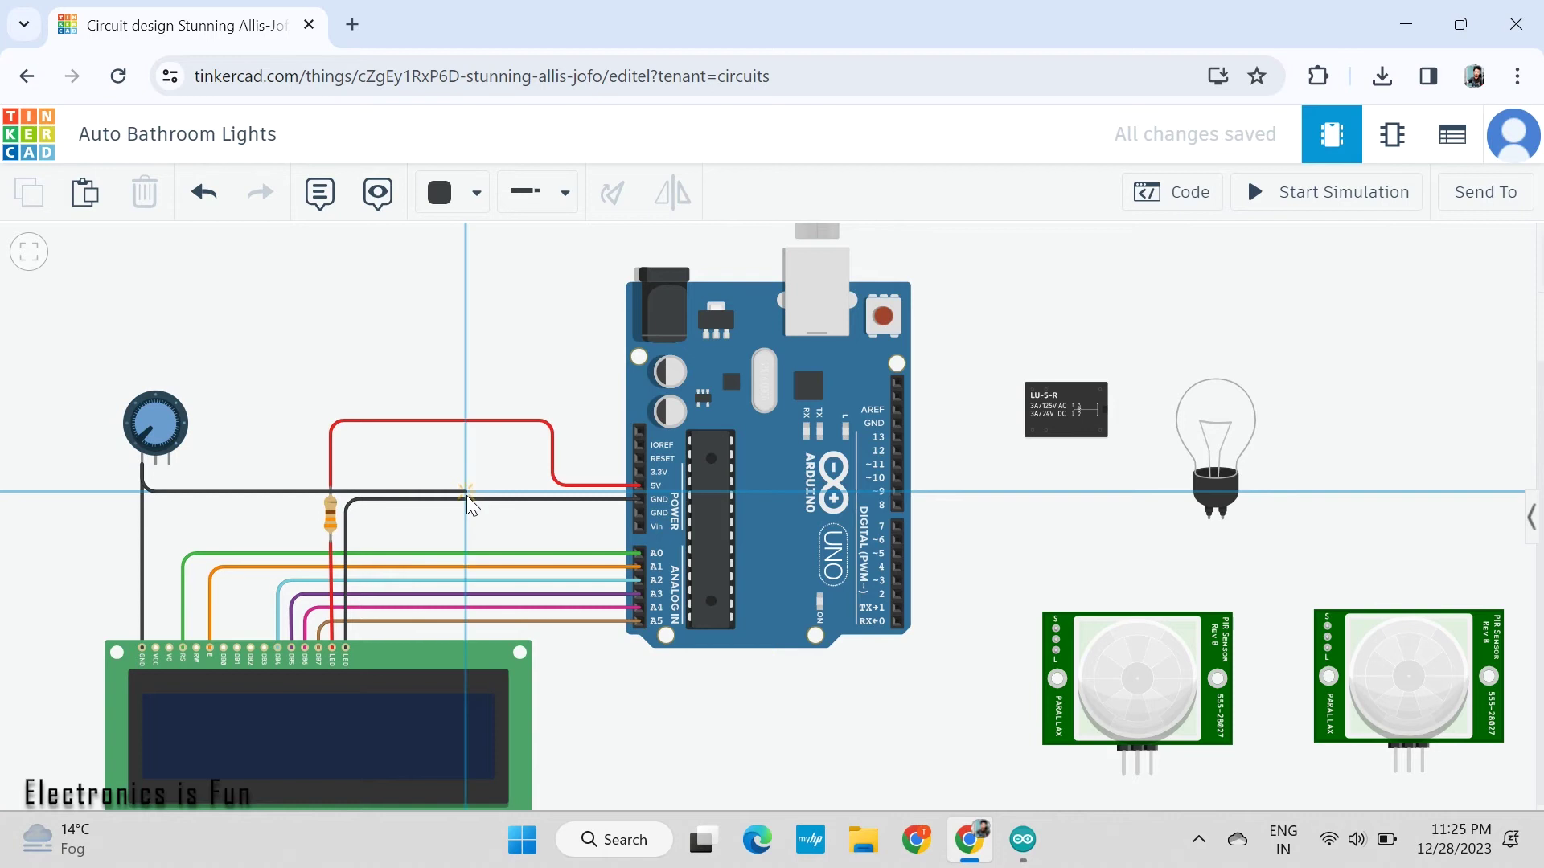
click(641, 503)
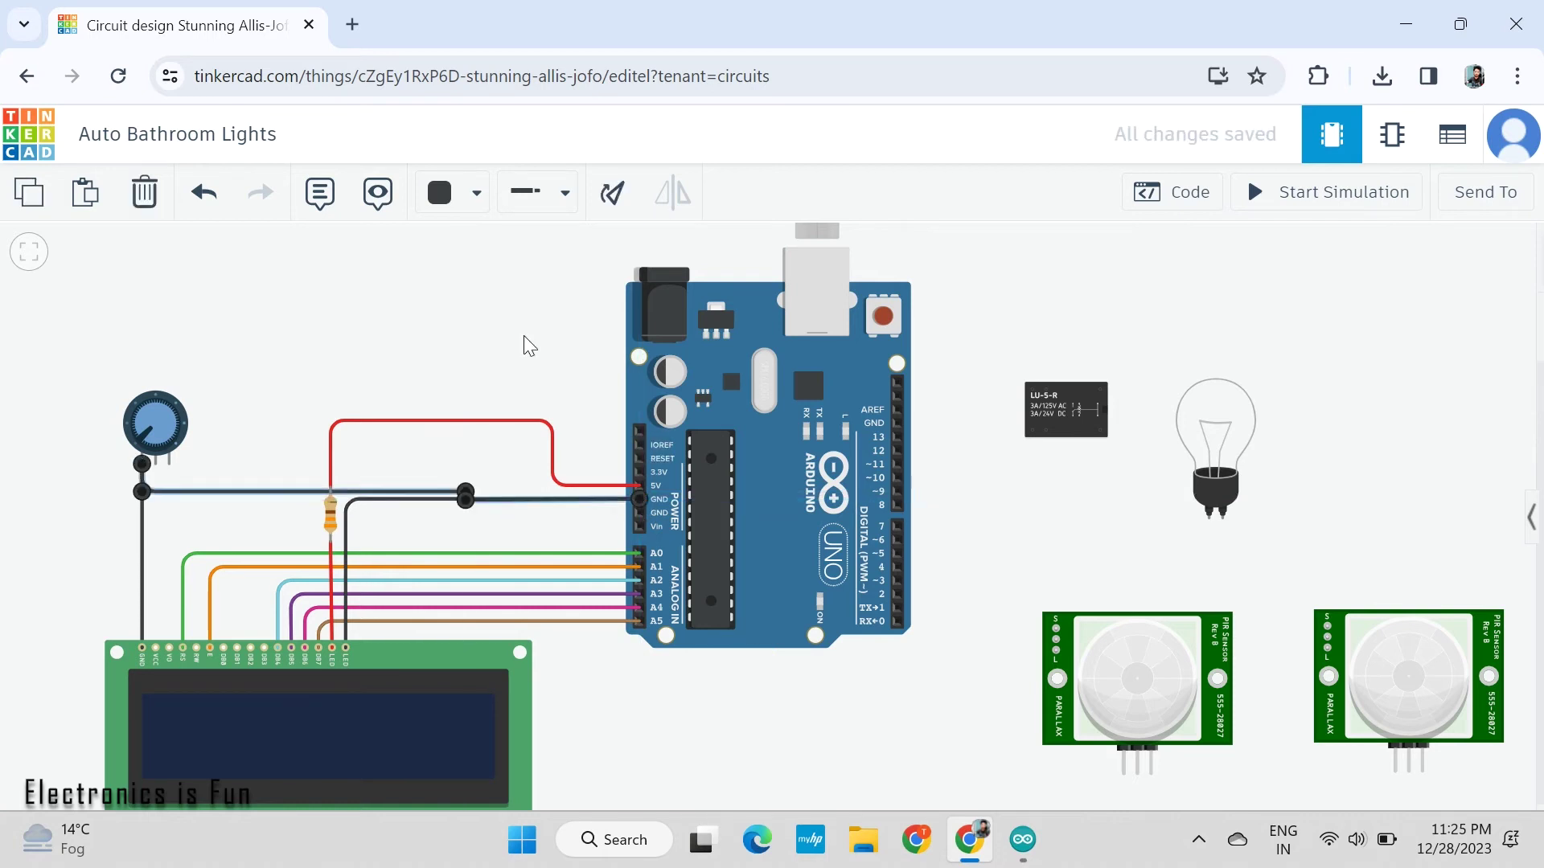
Wire the LCD's RW pin to the potentiometer's left terminal with a right-angled black wire and straighten its corner
click(196, 648)
click(198, 518)
click(143, 520)
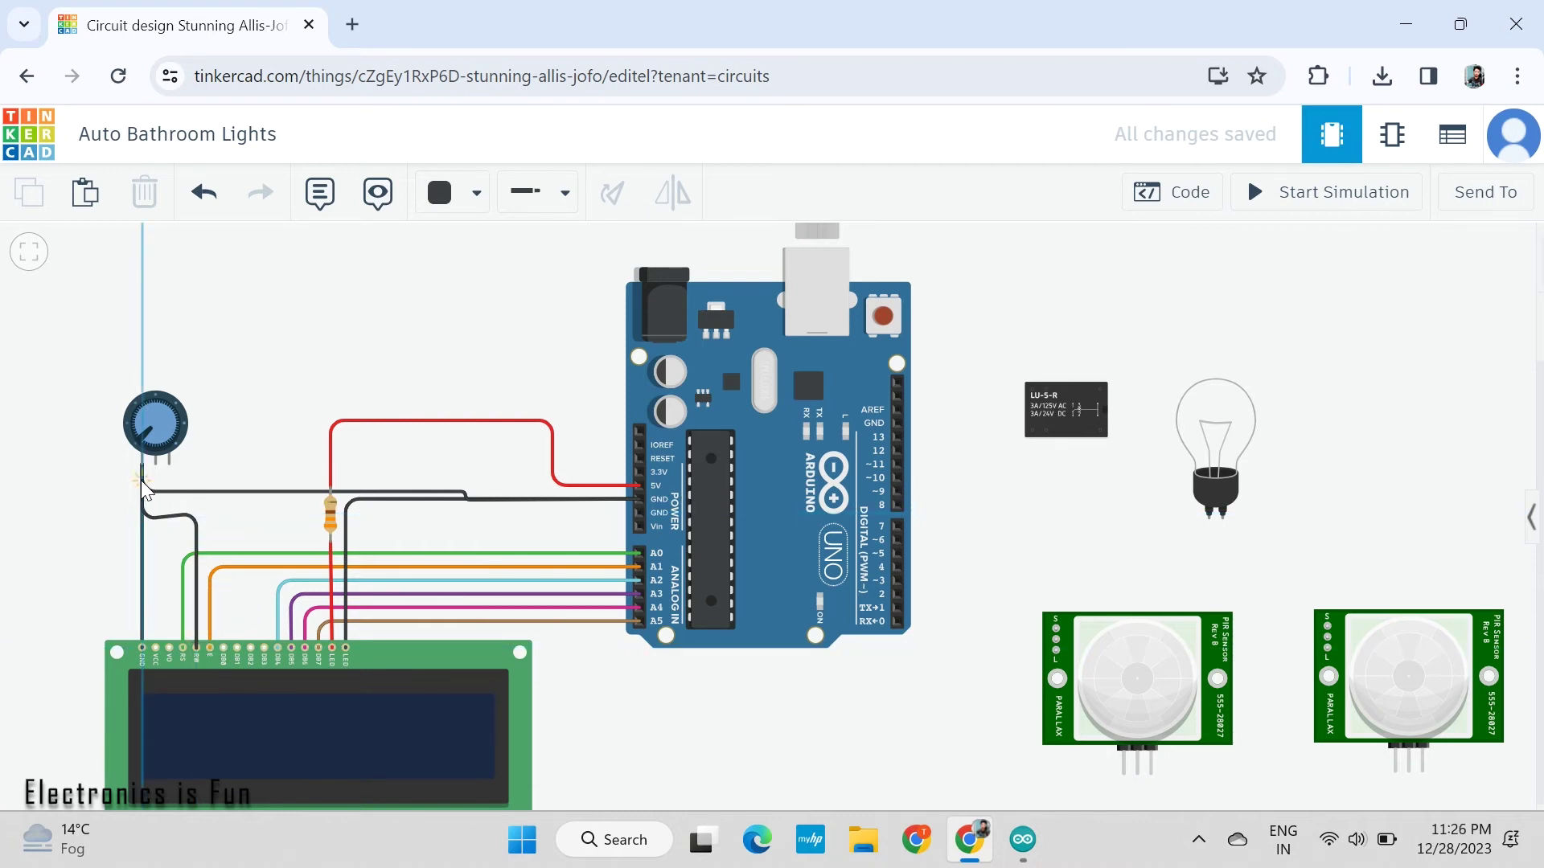
click(142, 466)
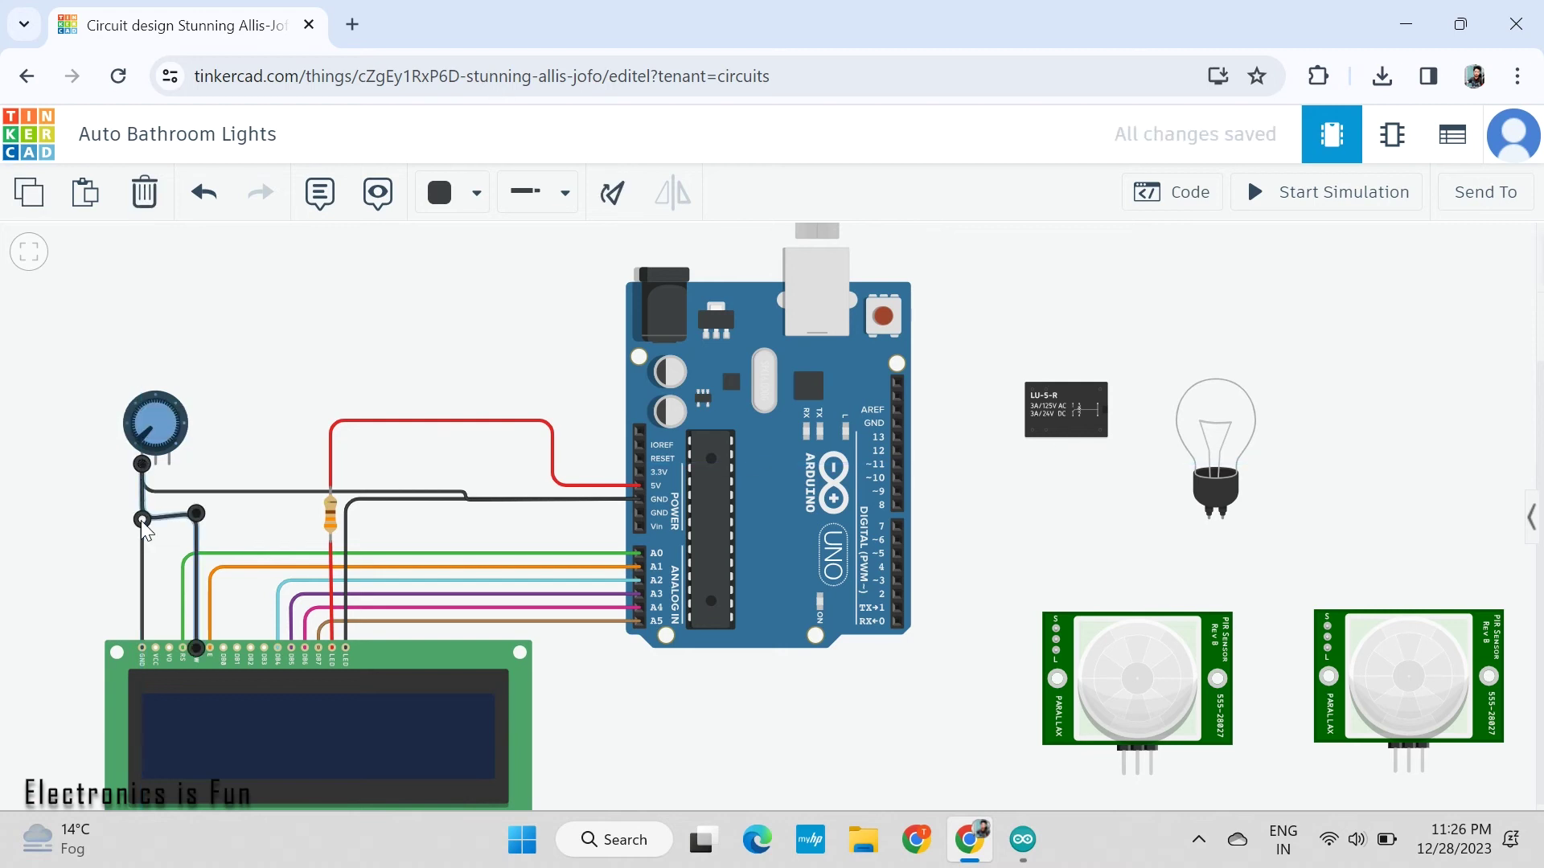
click(97, 528)
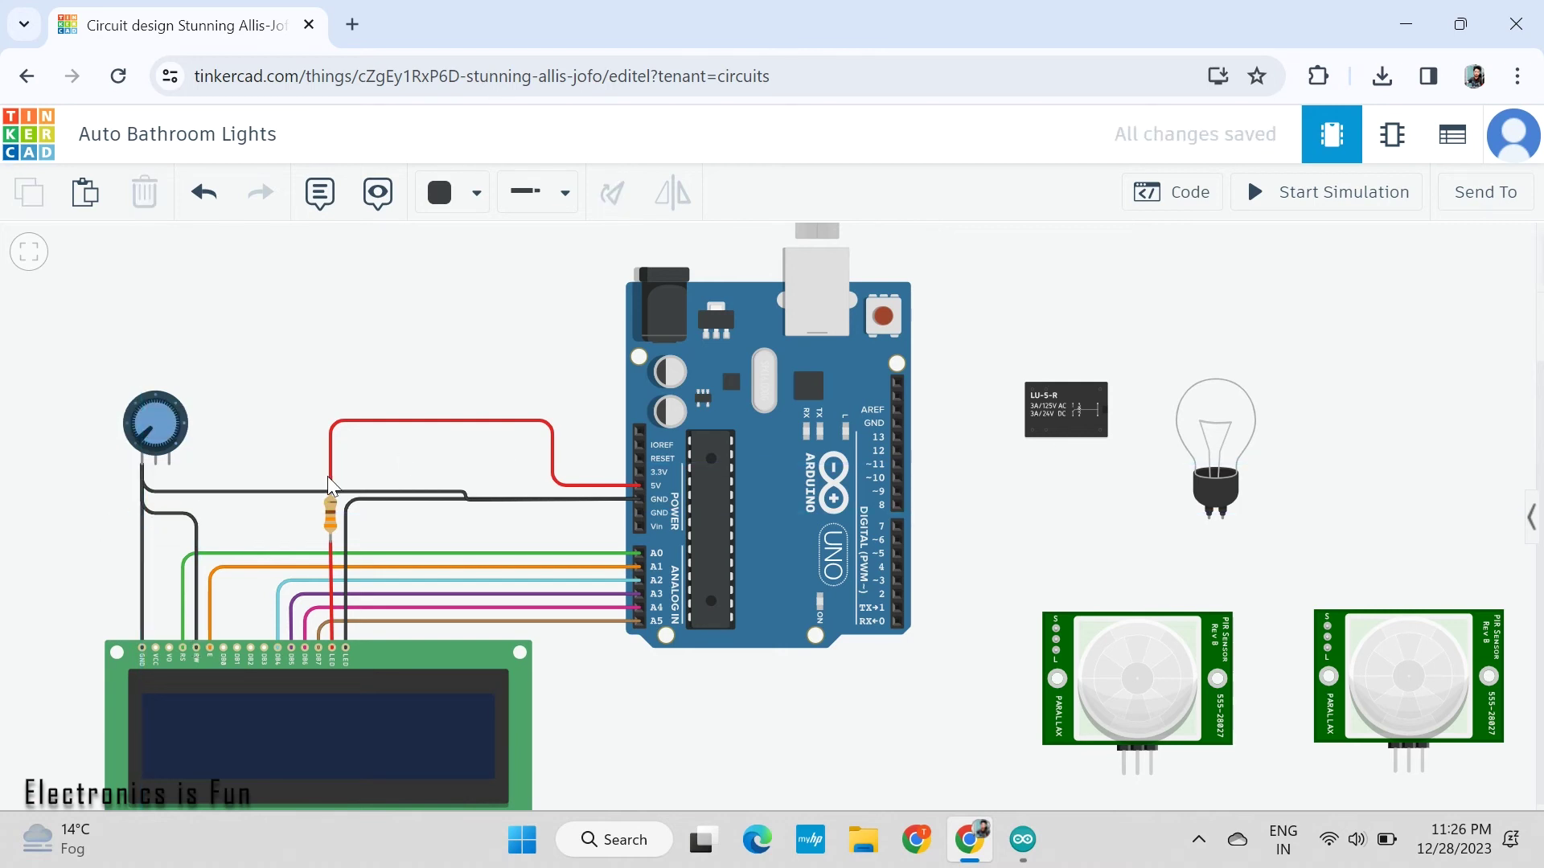
Wire the LCD's VCC pin to the potentiometer's right terminal with a stepped wire and colour it red
click(155, 648)
click(156, 528)
click(174, 528)
click(169, 464)
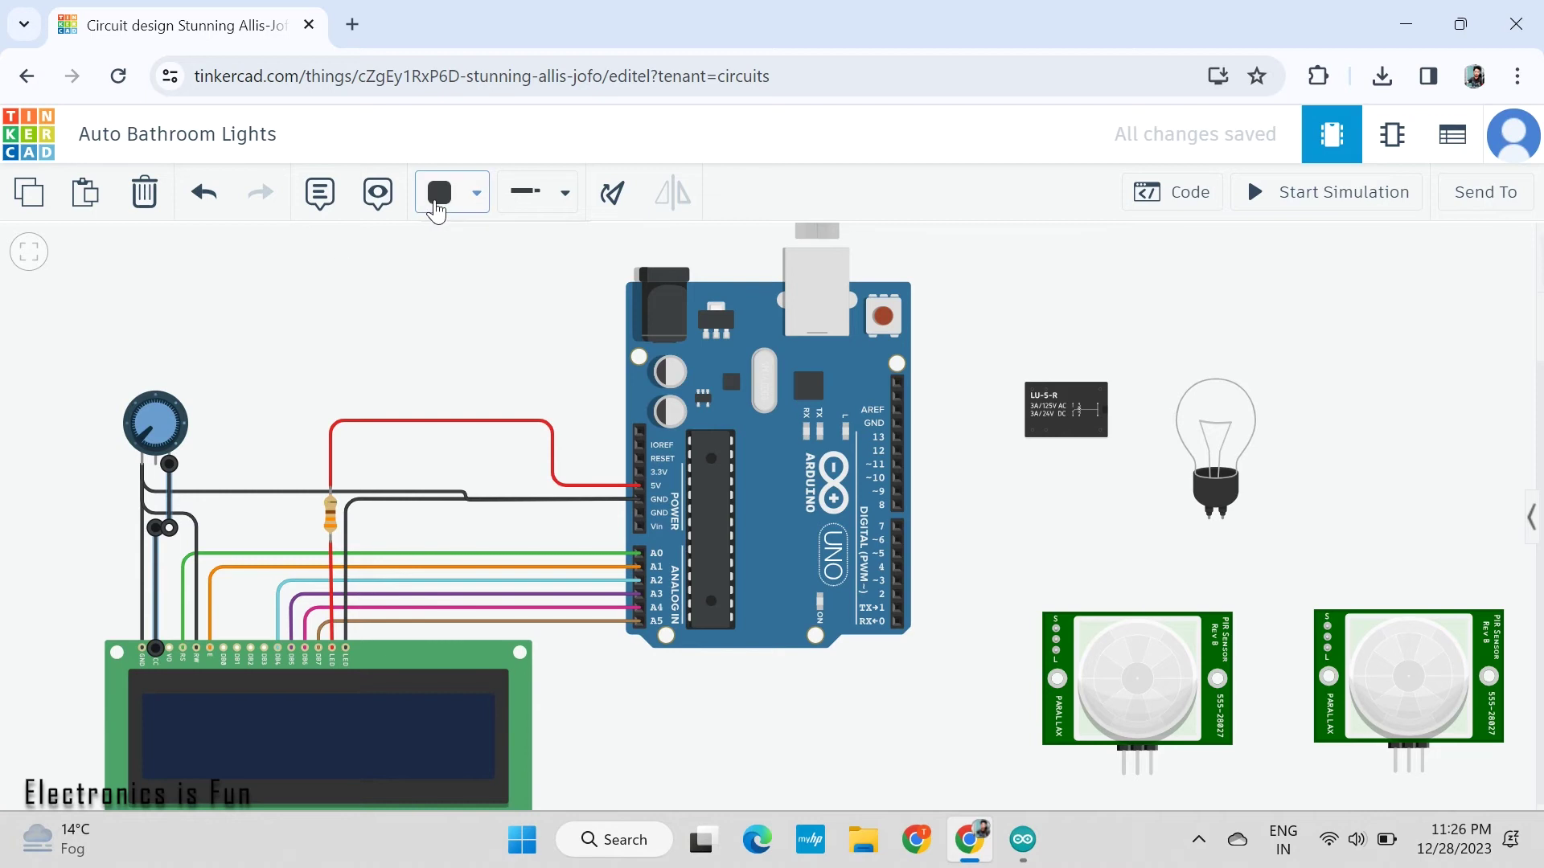
click(435, 212)
click(474, 315)
click(258, 456)
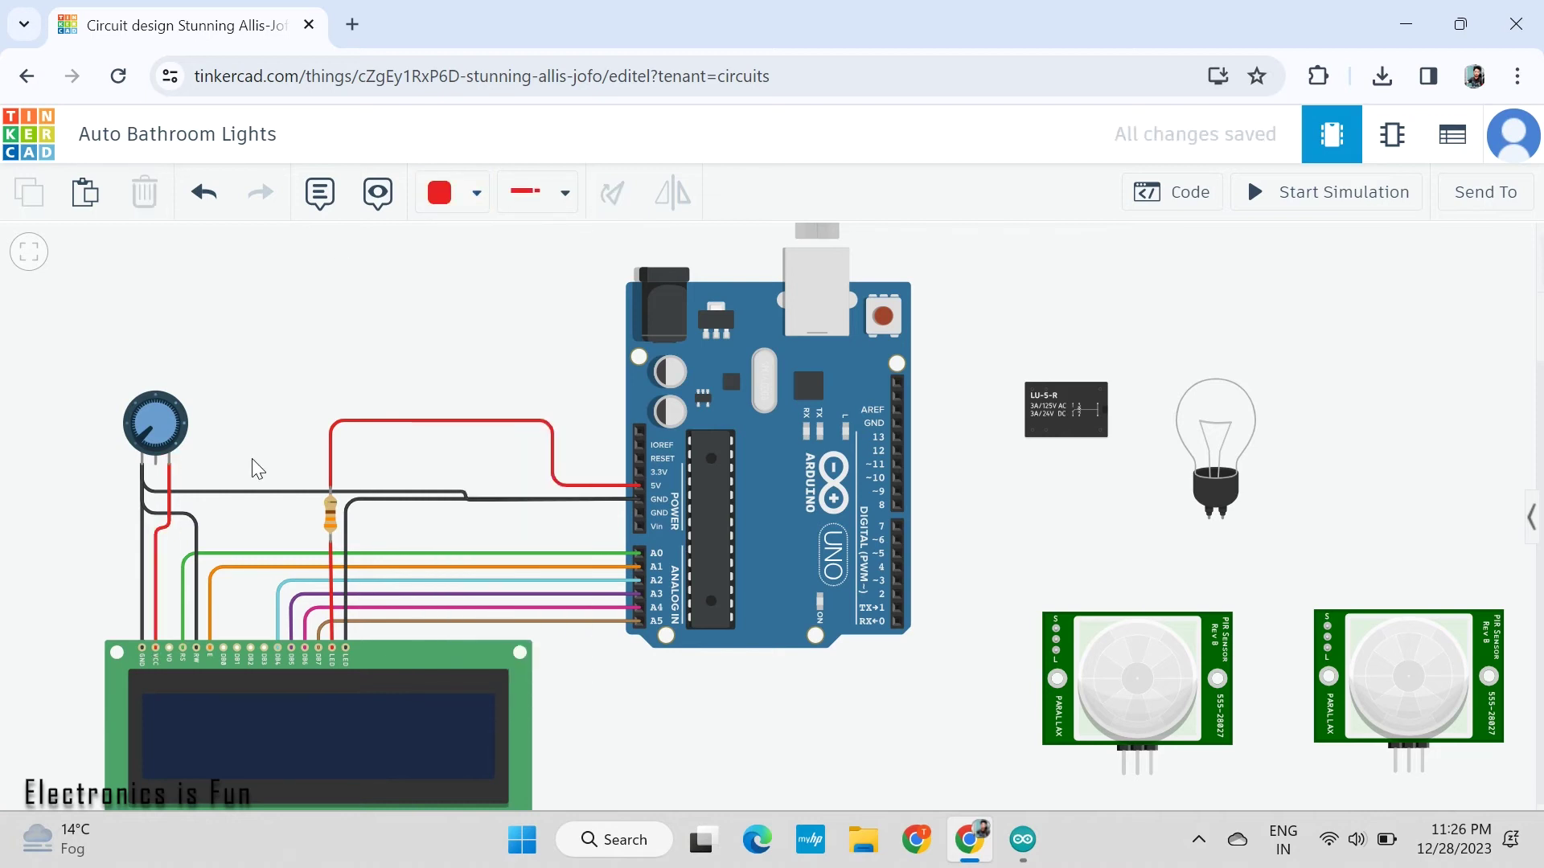
Wire the potentiometer's right terminal to the Arduino's 5V pin with a red wire routed along the existing 5V wire
click(169, 464)
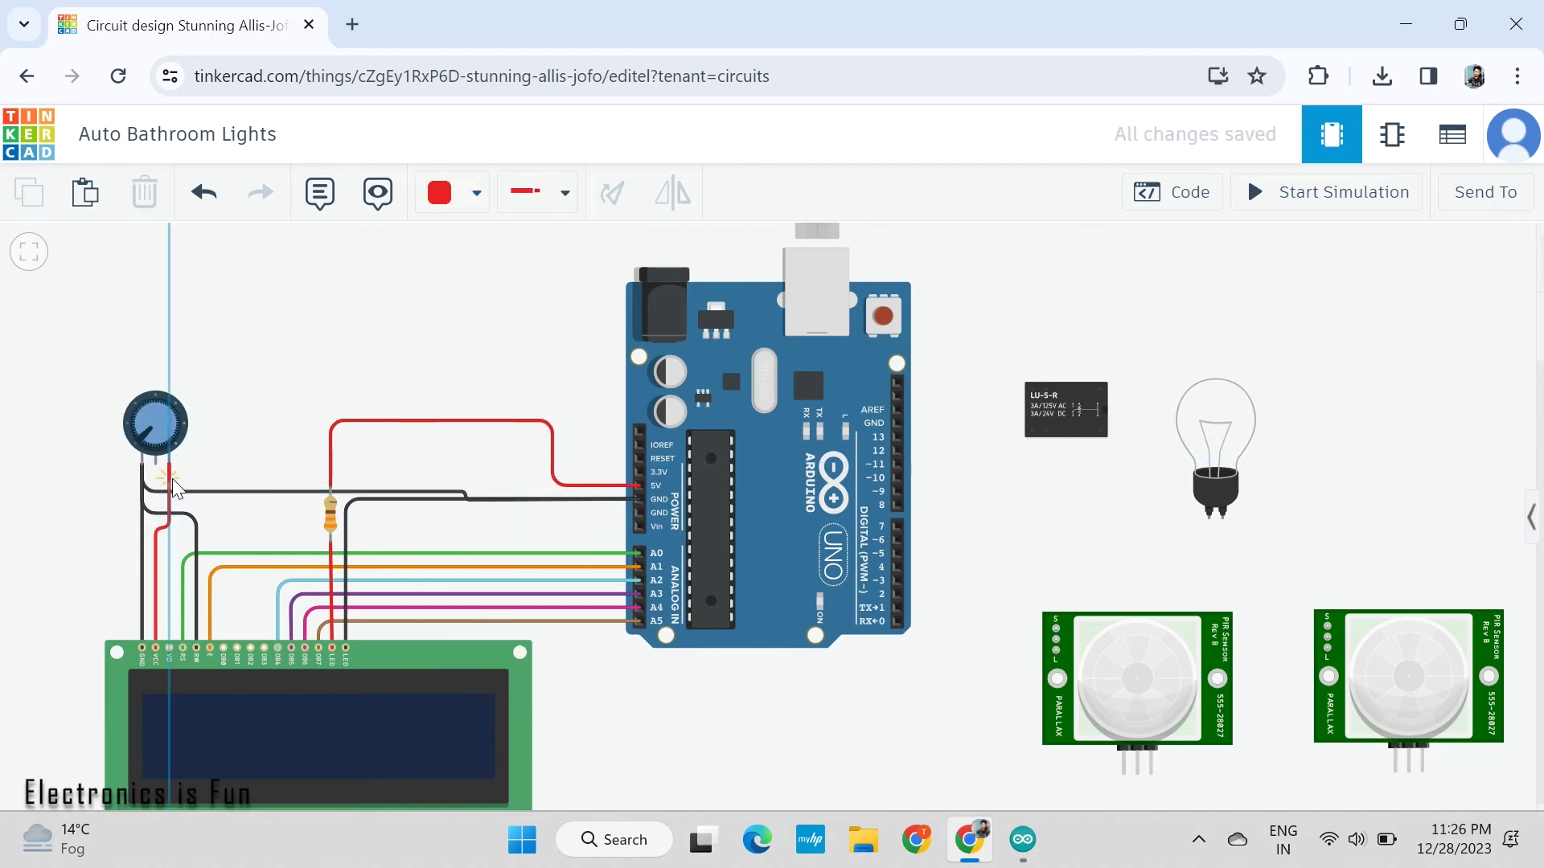
click(333, 493)
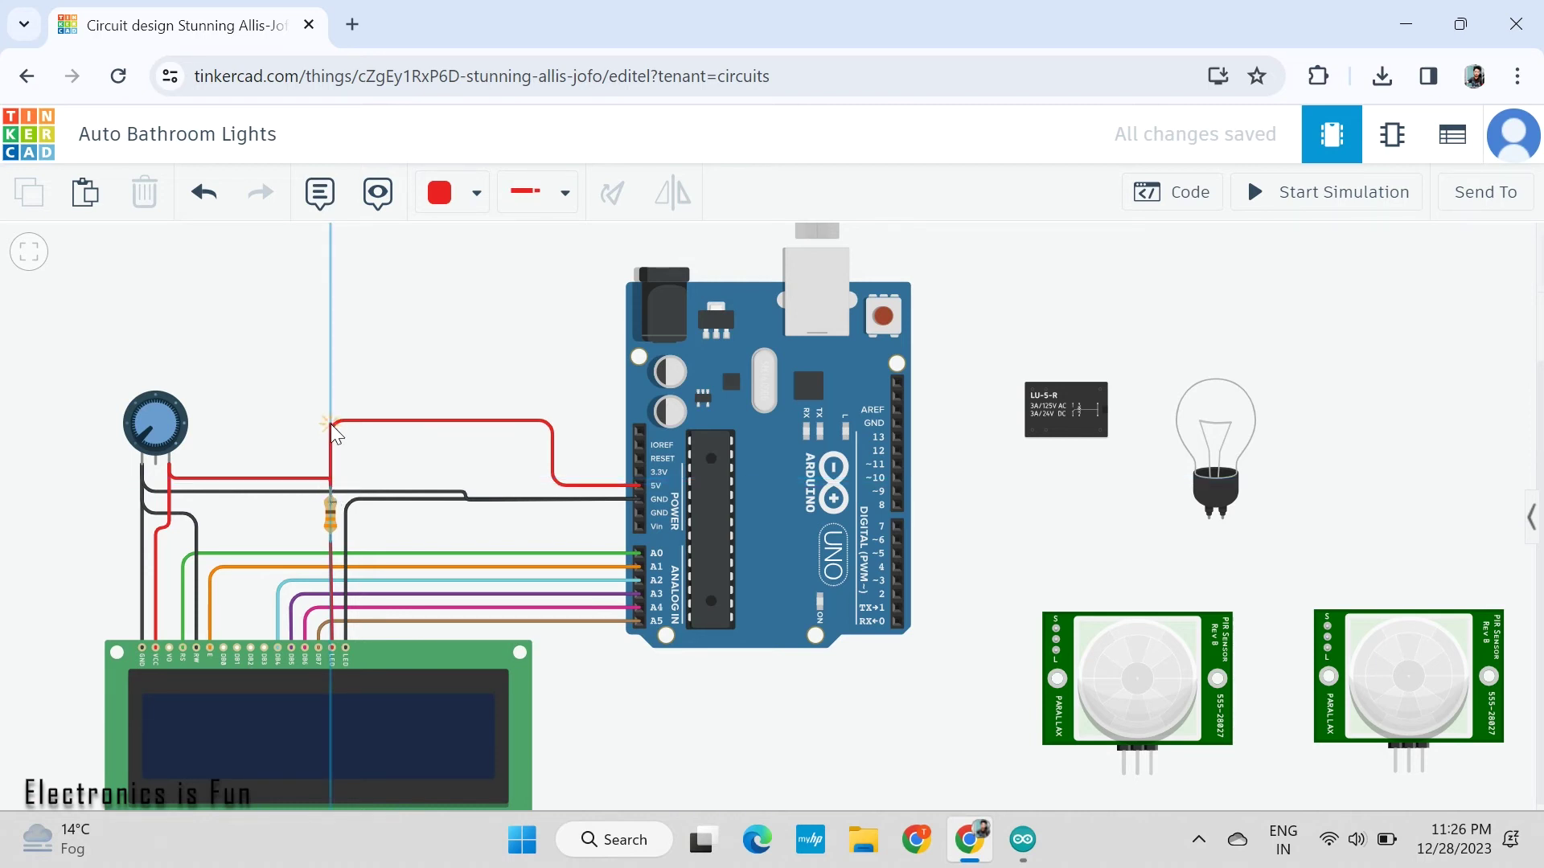
drag(332, 430, 558, 487)
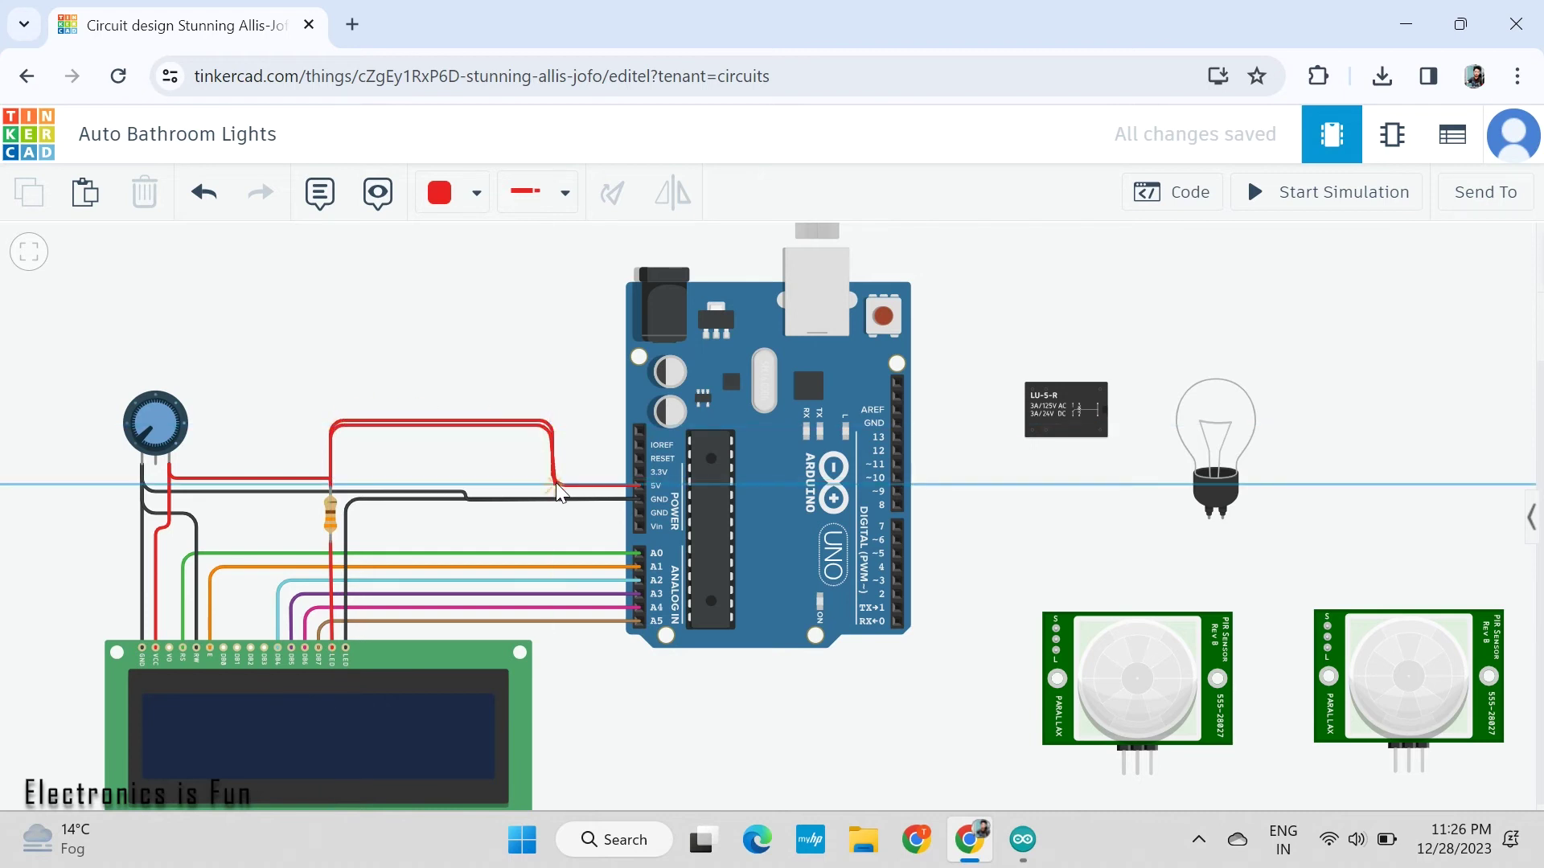
click(639, 485)
Align the bends of the potentiometer's 5V wire so its segments run straight and overlap the existing red wire
drag(552, 424, 548, 419)
drag(557, 486, 548, 486)
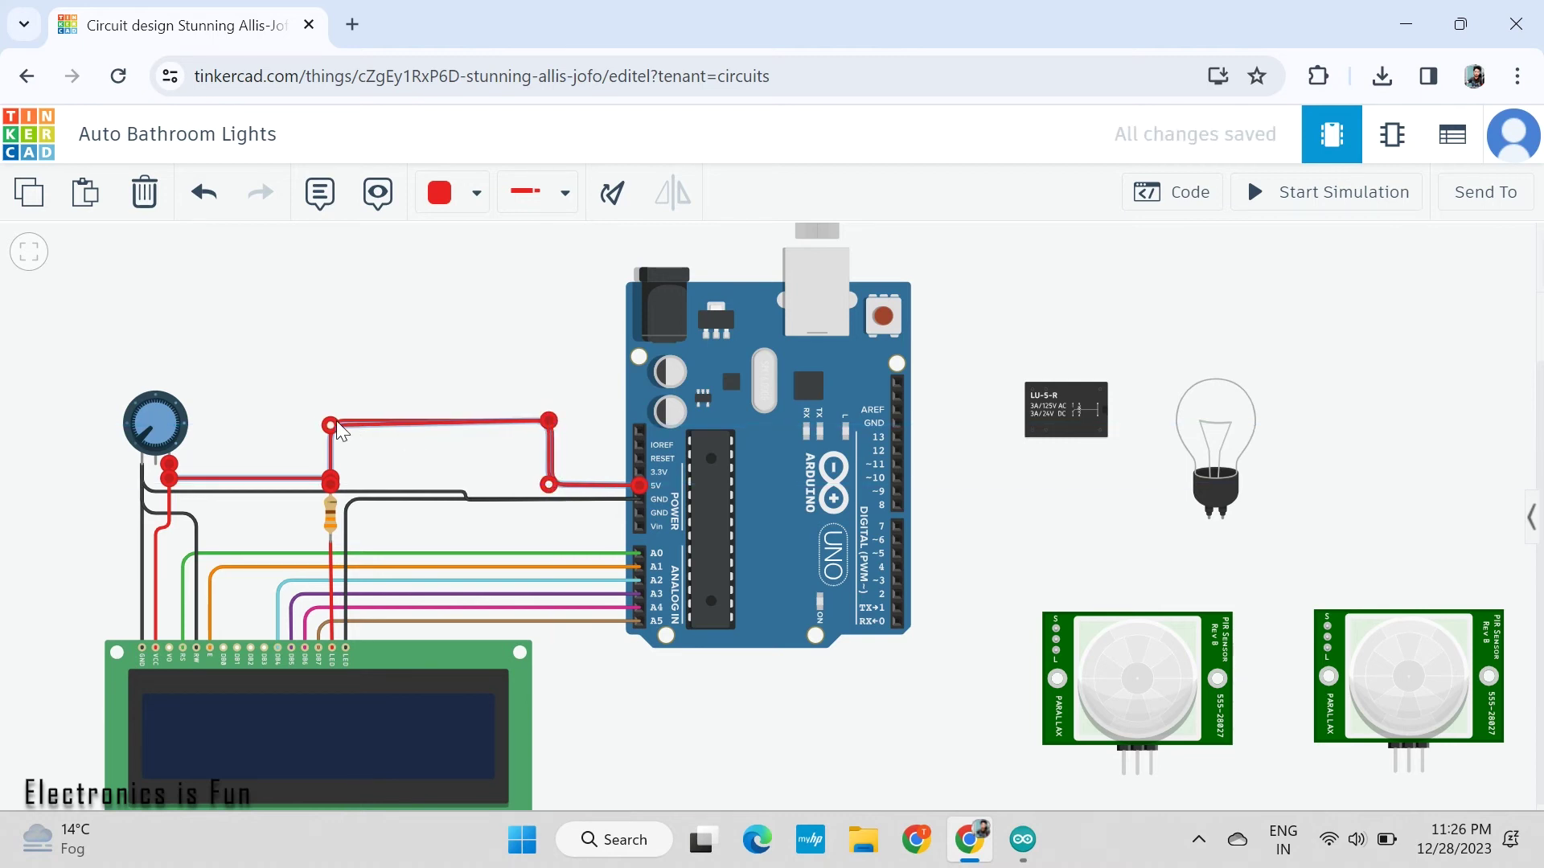
drag(330, 423, 330, 420)
click(419, 372)
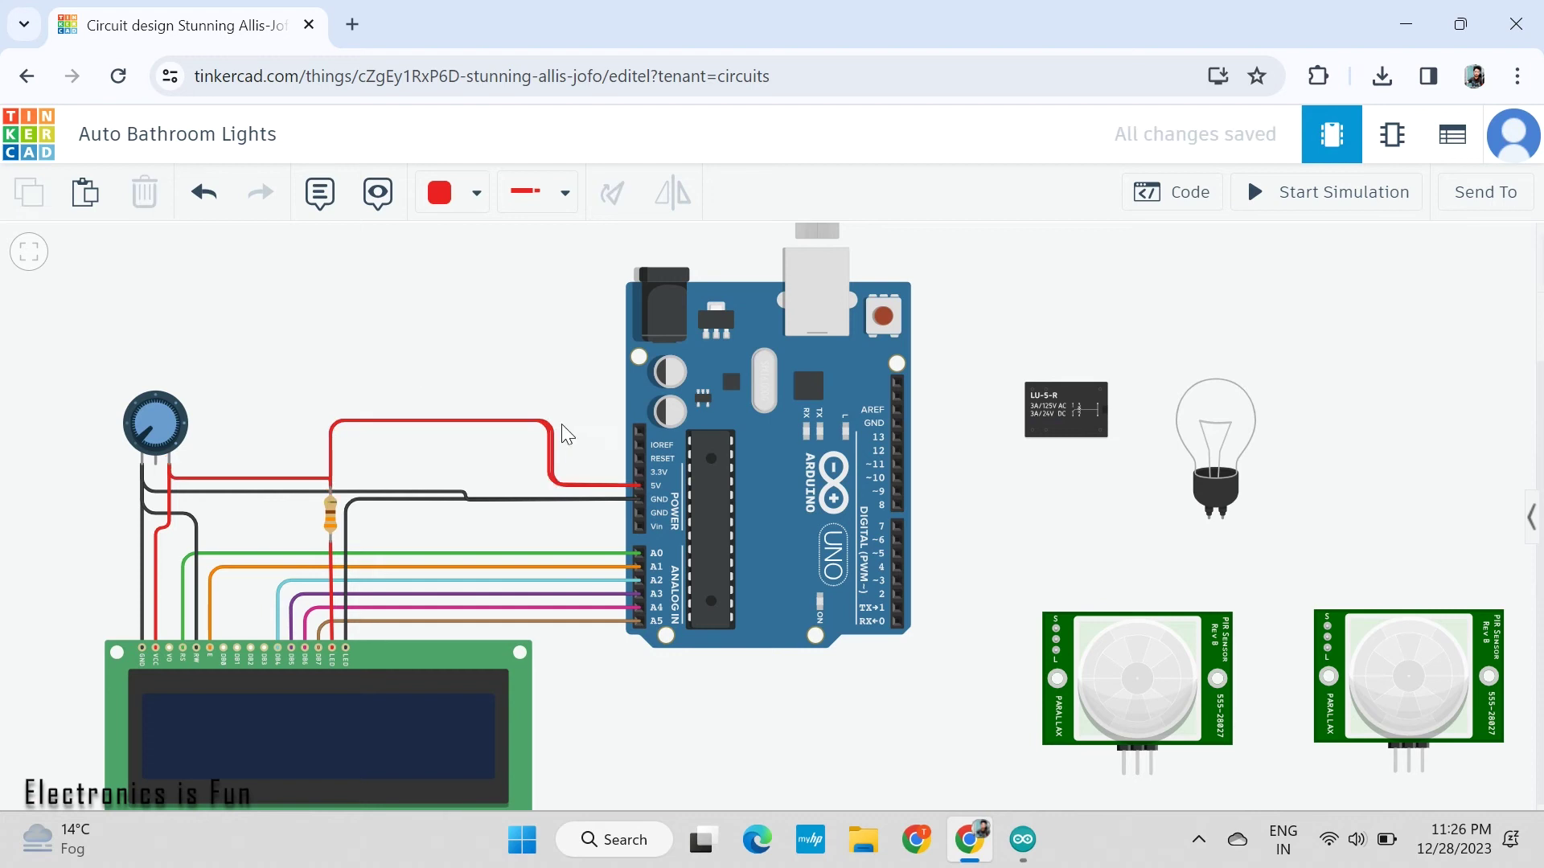
click(552, 444)
drag(551, 422, 555, 420)
drag(549, 485, 555, 485)
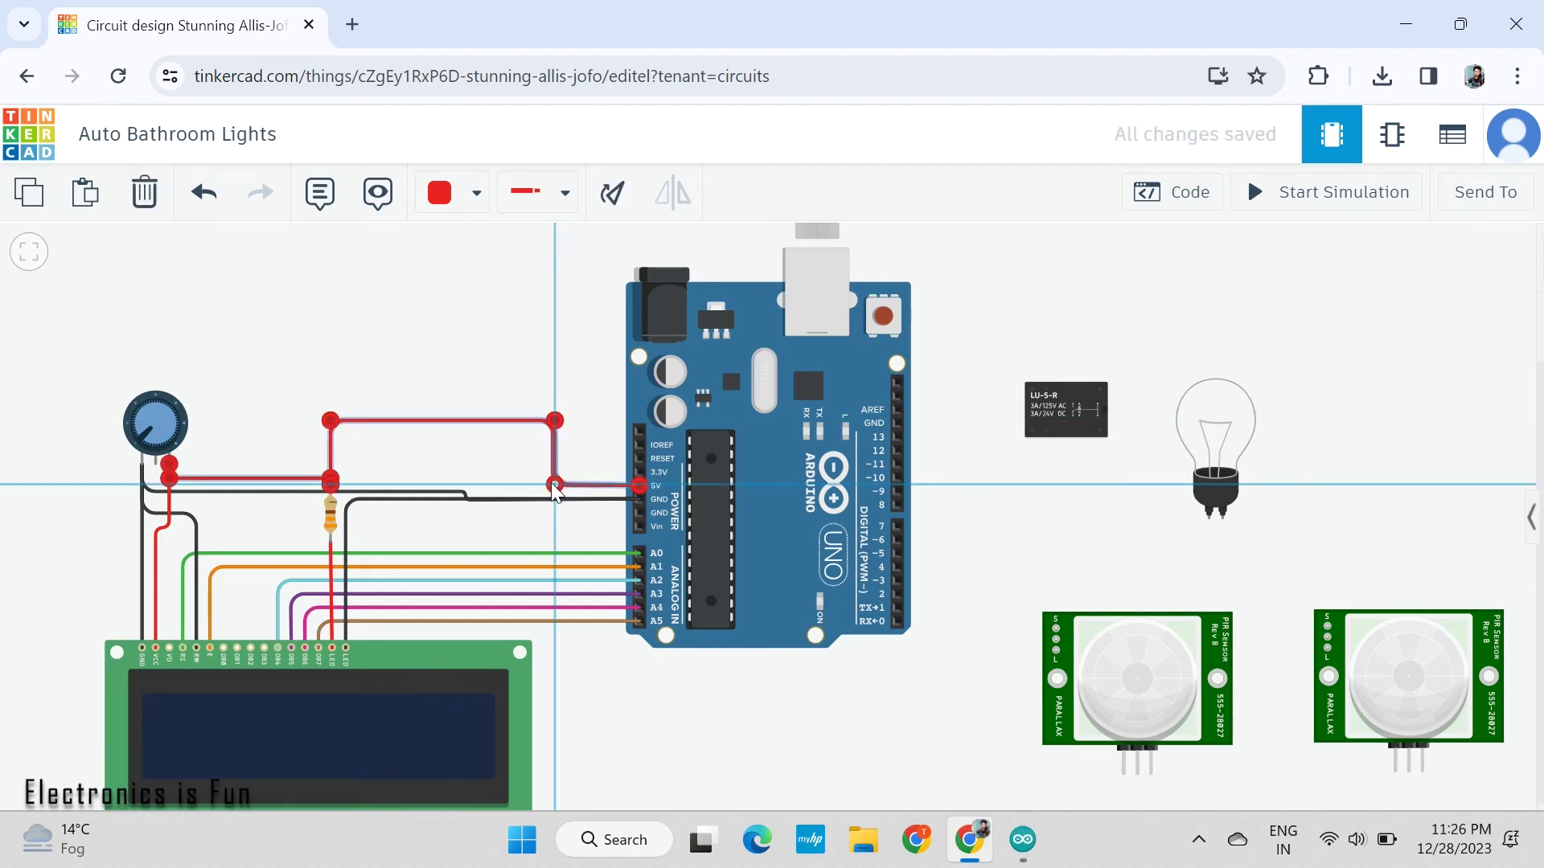
click(507, 344)
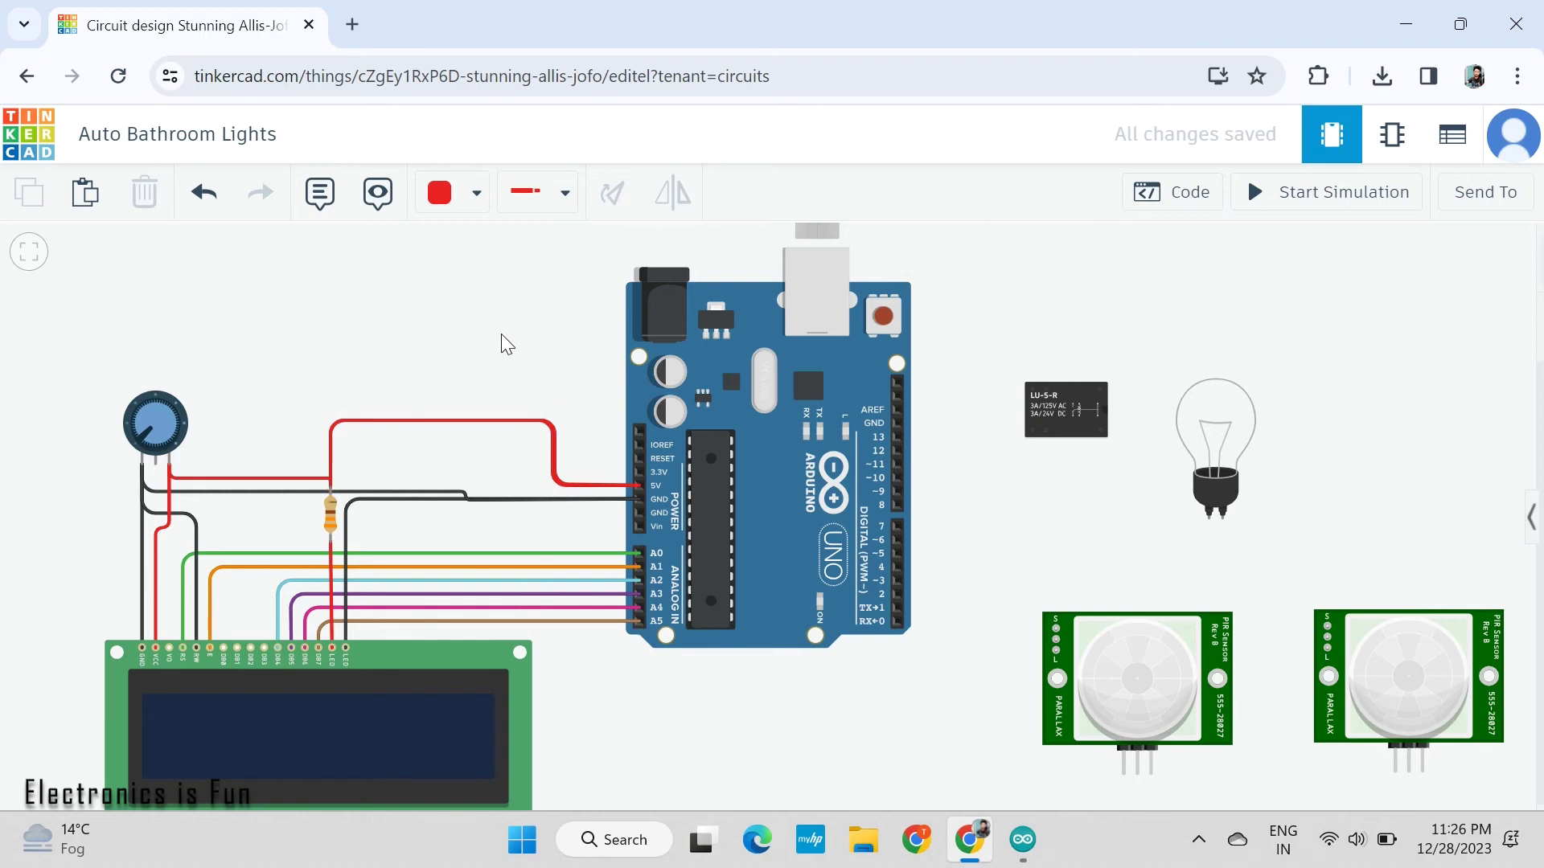
Wire the LCD's V0 pin to the potentiometer's middle terminal with a stepped wire and colour it yellow
click(169, 648)
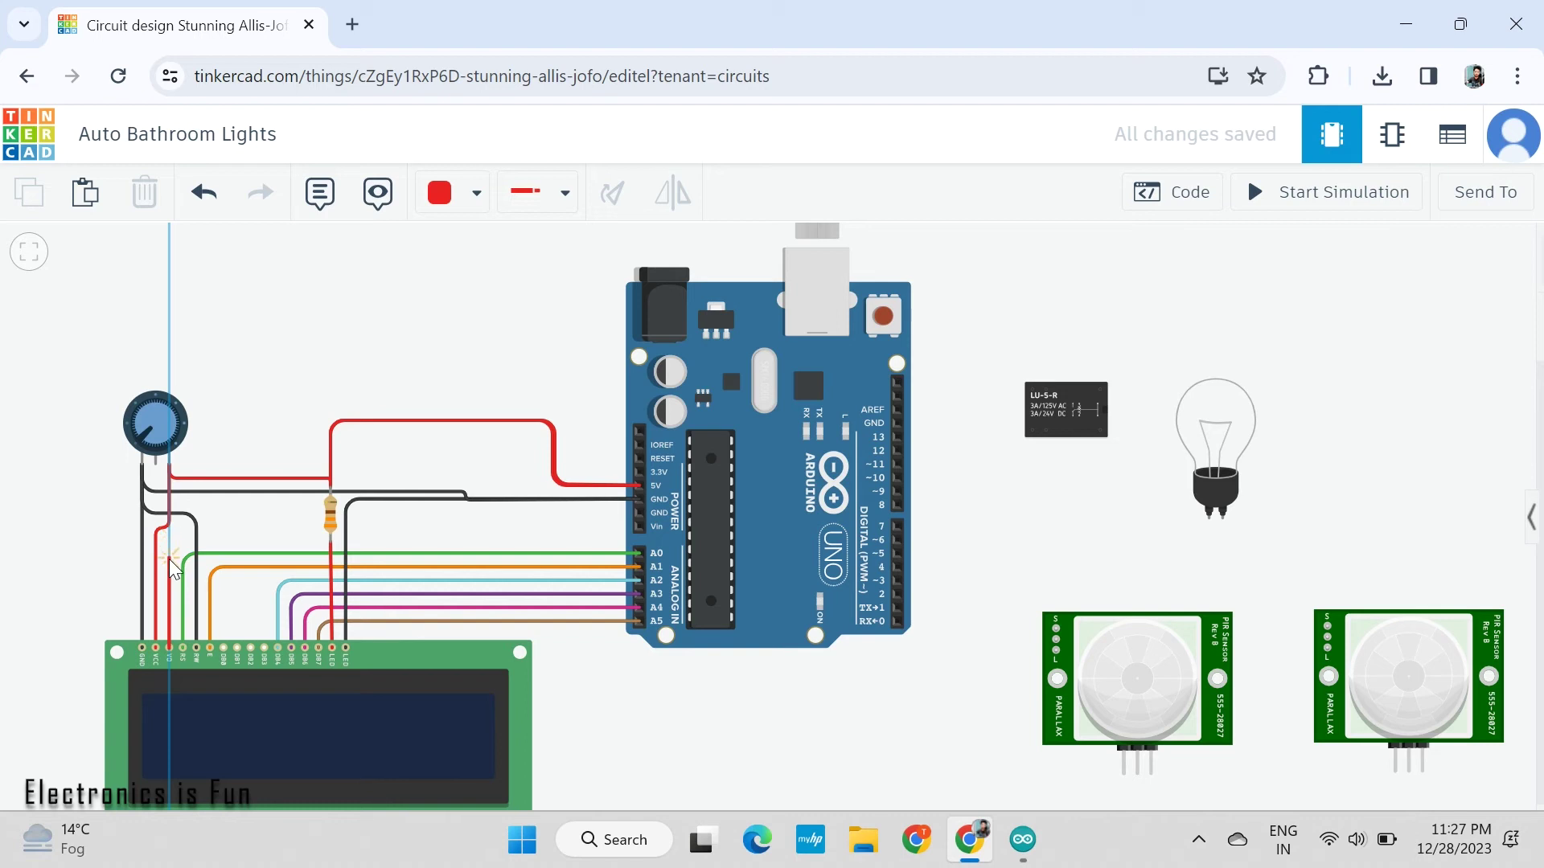
click(167, 563)
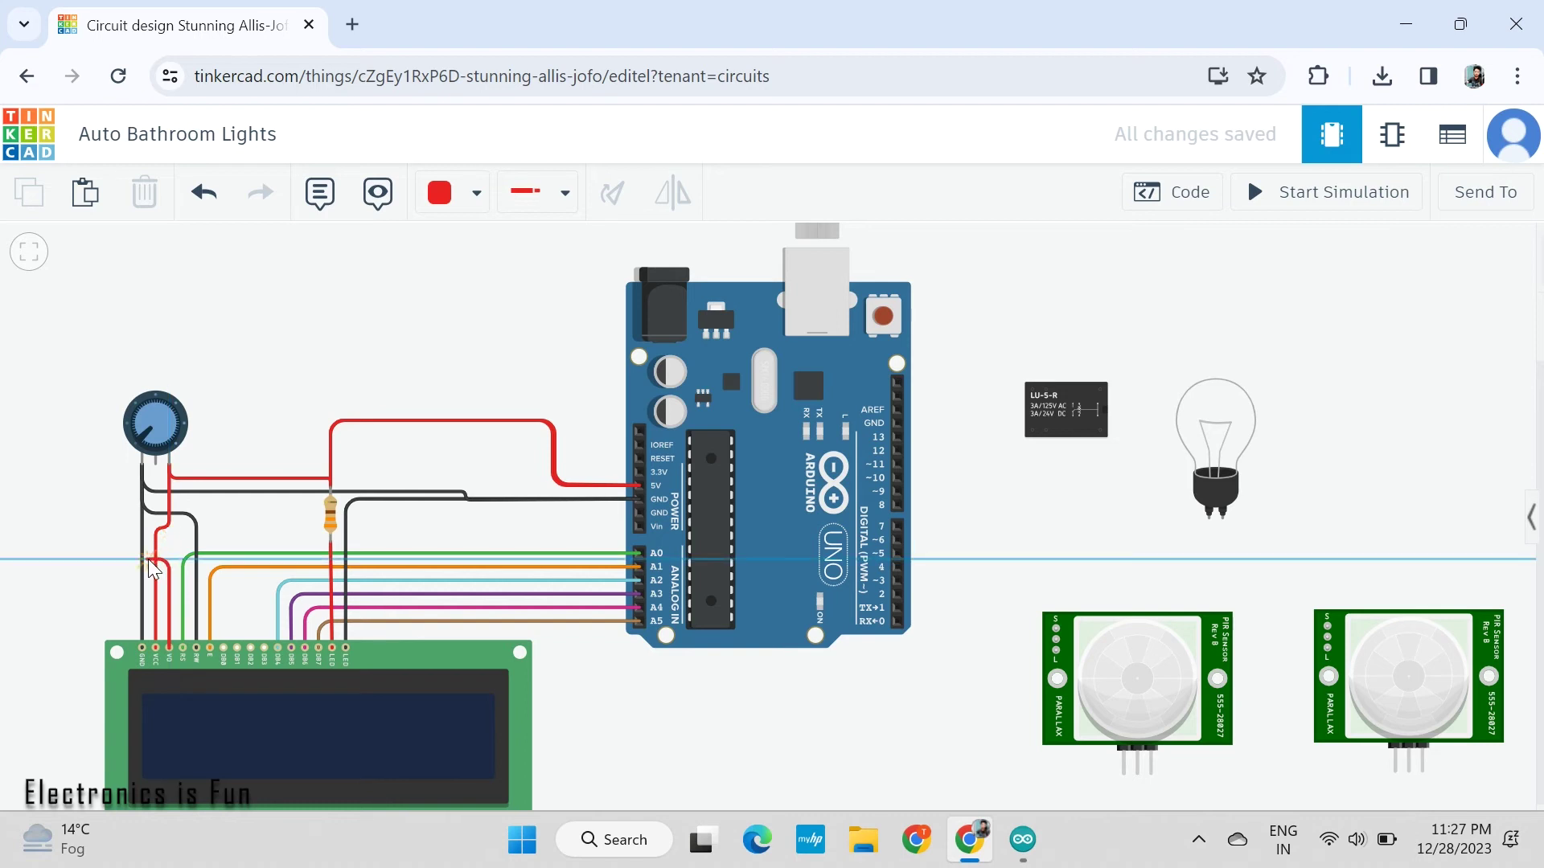
click(155, 464)
drag(149, 560, 156, 559)
click(434, 197)
click(496, 399)
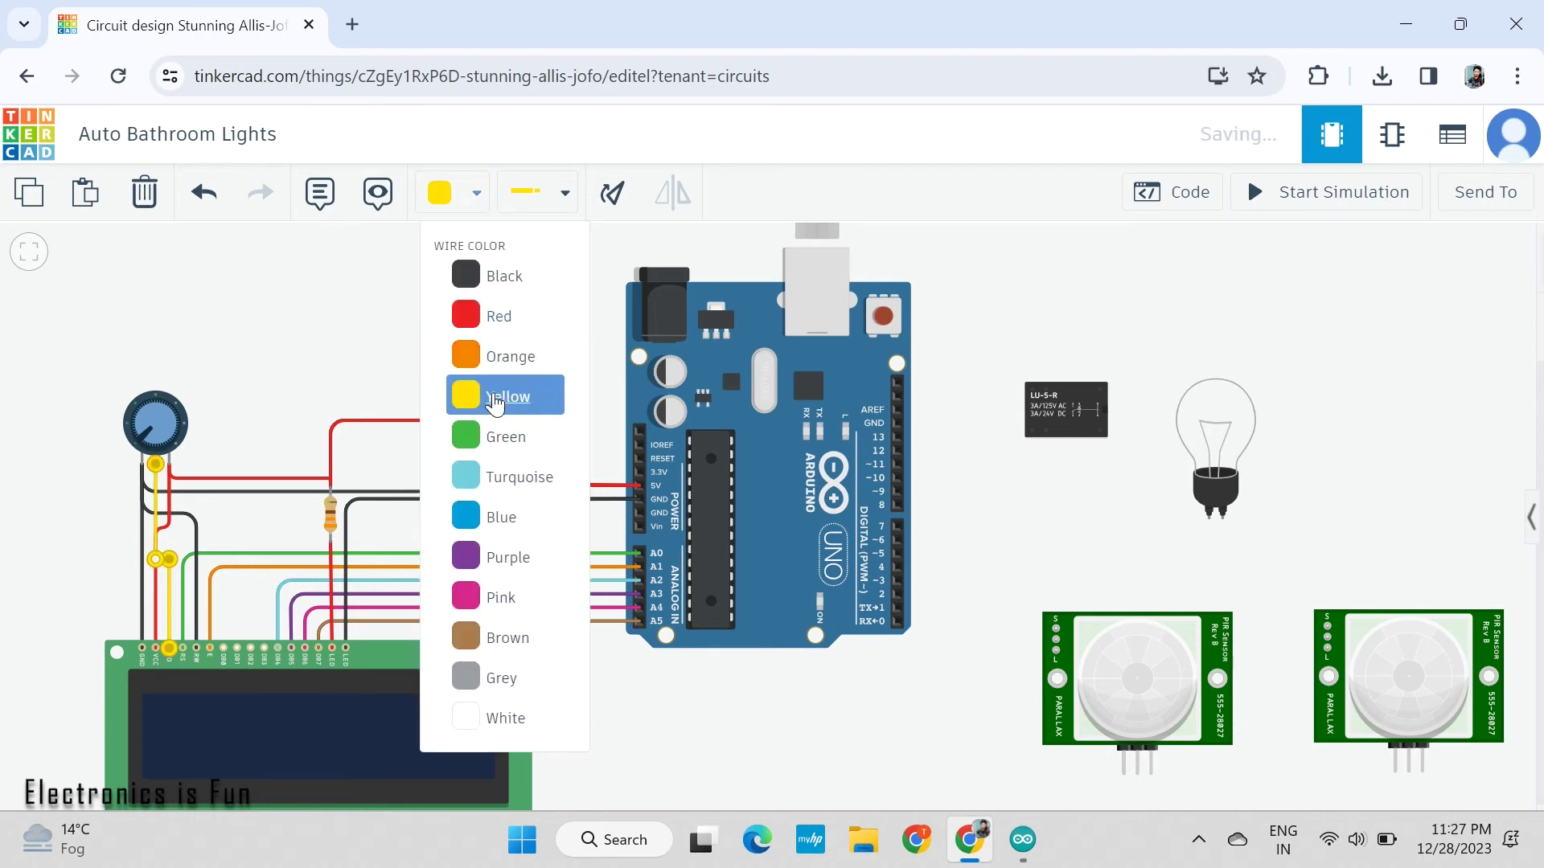
click(374, 376)
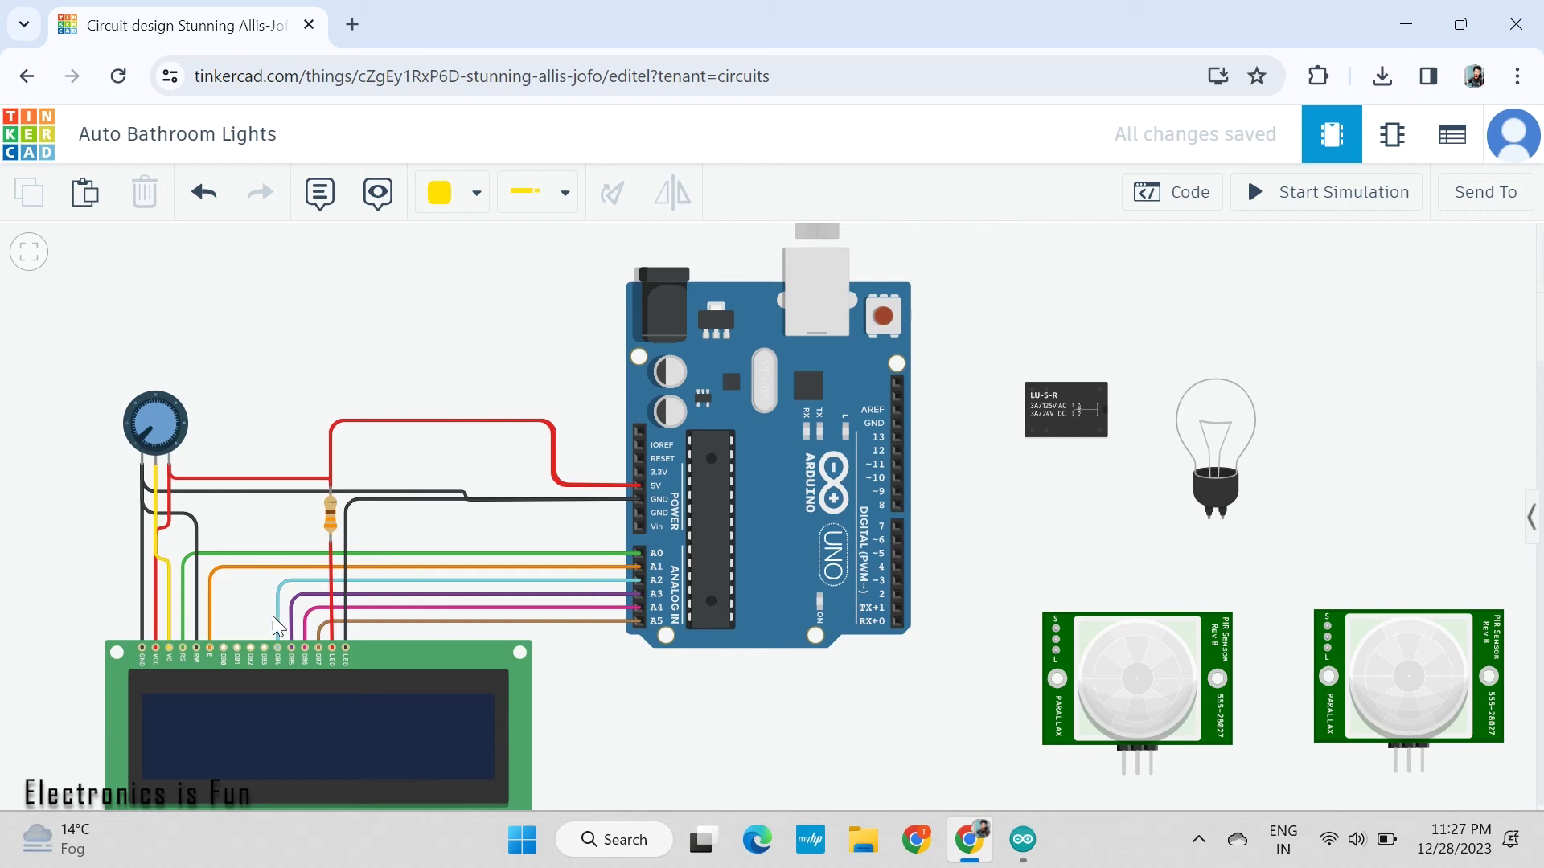
Raise both PIR sensors slightly so they sit level, and move the light bulb and relay below the Arduino
drag(882, 756, 809, 724)
click(1075, 663)
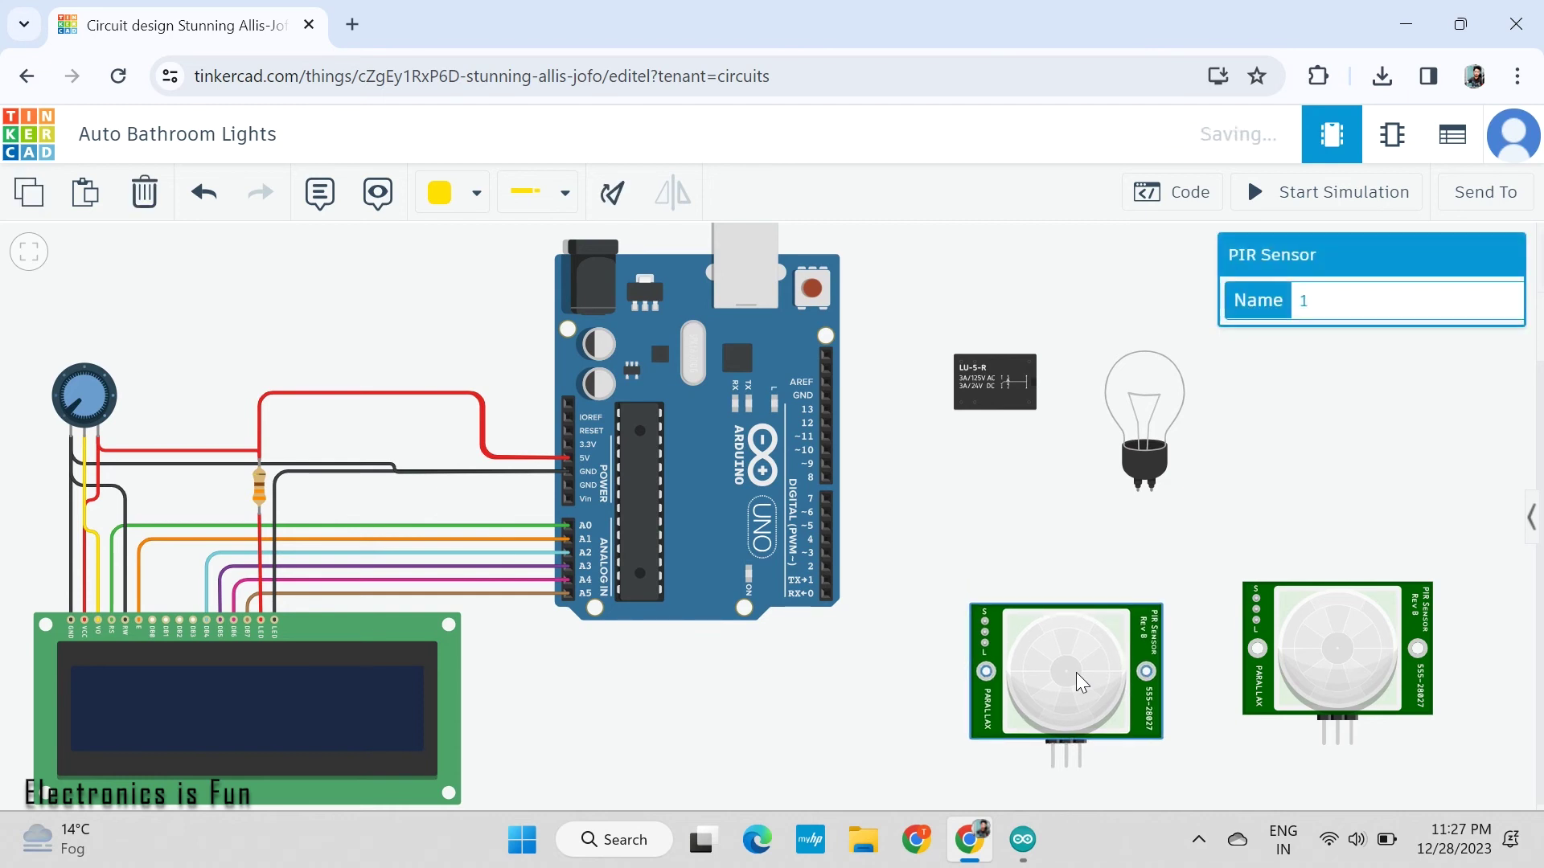
drag(1075, 664, 1081, 645)
click(1337, 644)
drag(1337, 644, 1341, 641)
click(1353, 529)
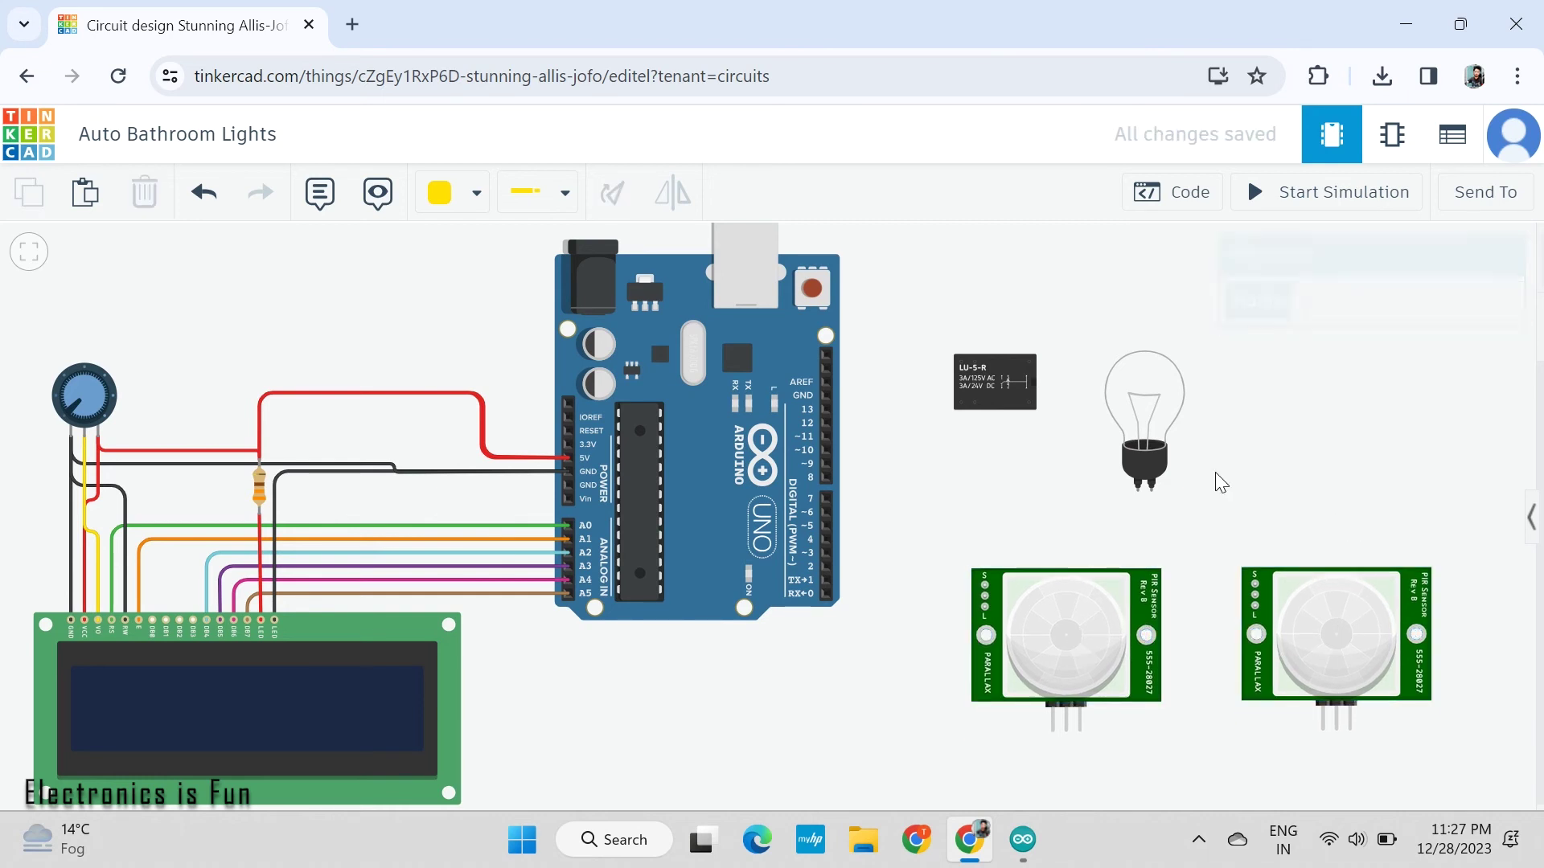
drag(1154, 428, 812, 720)
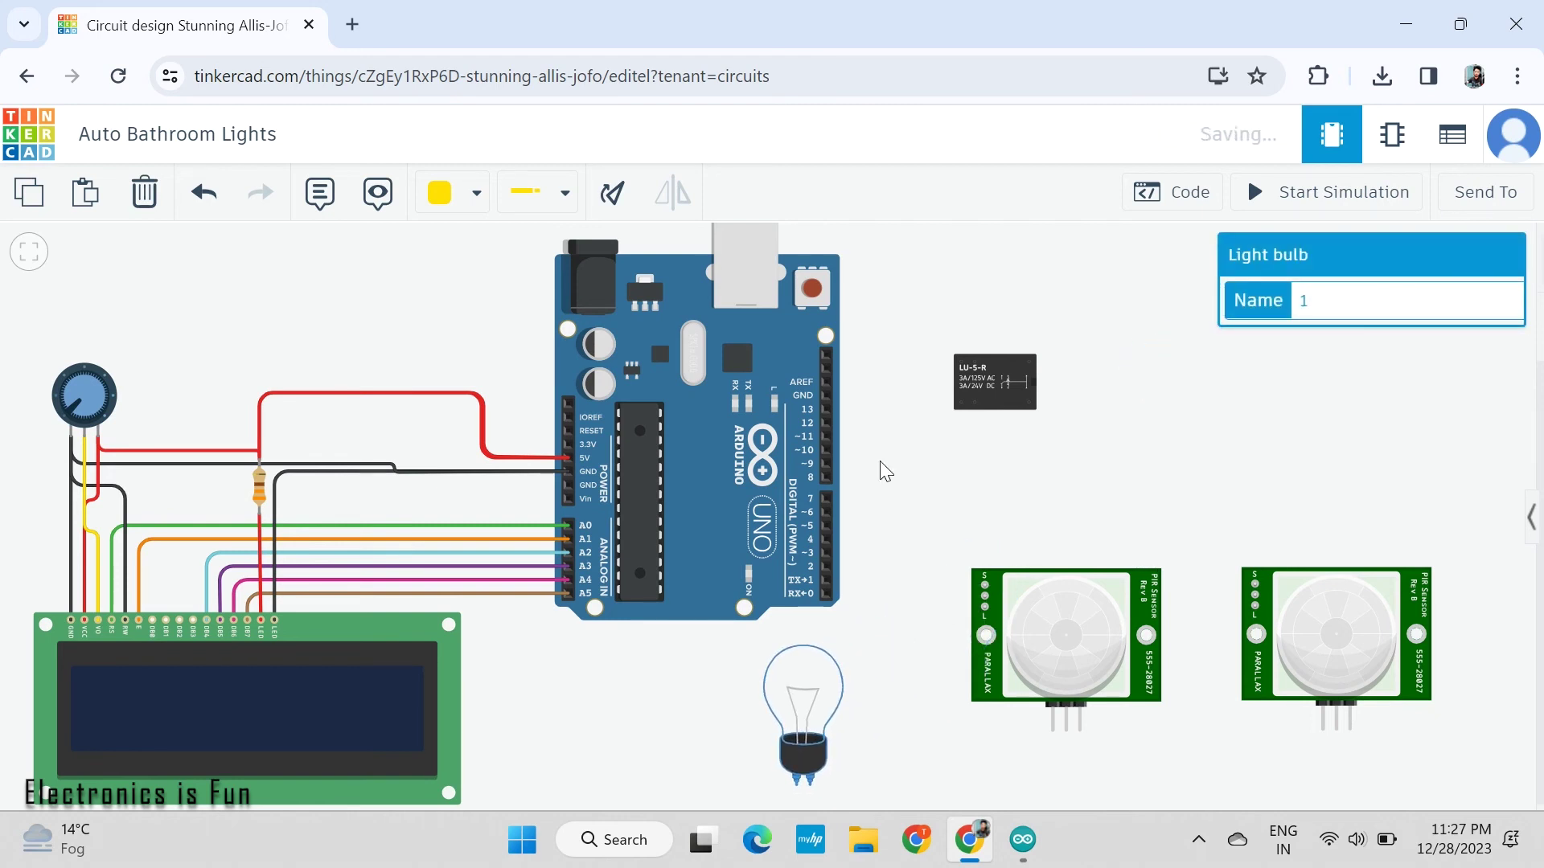
drag(1000, 396, 636, 713)
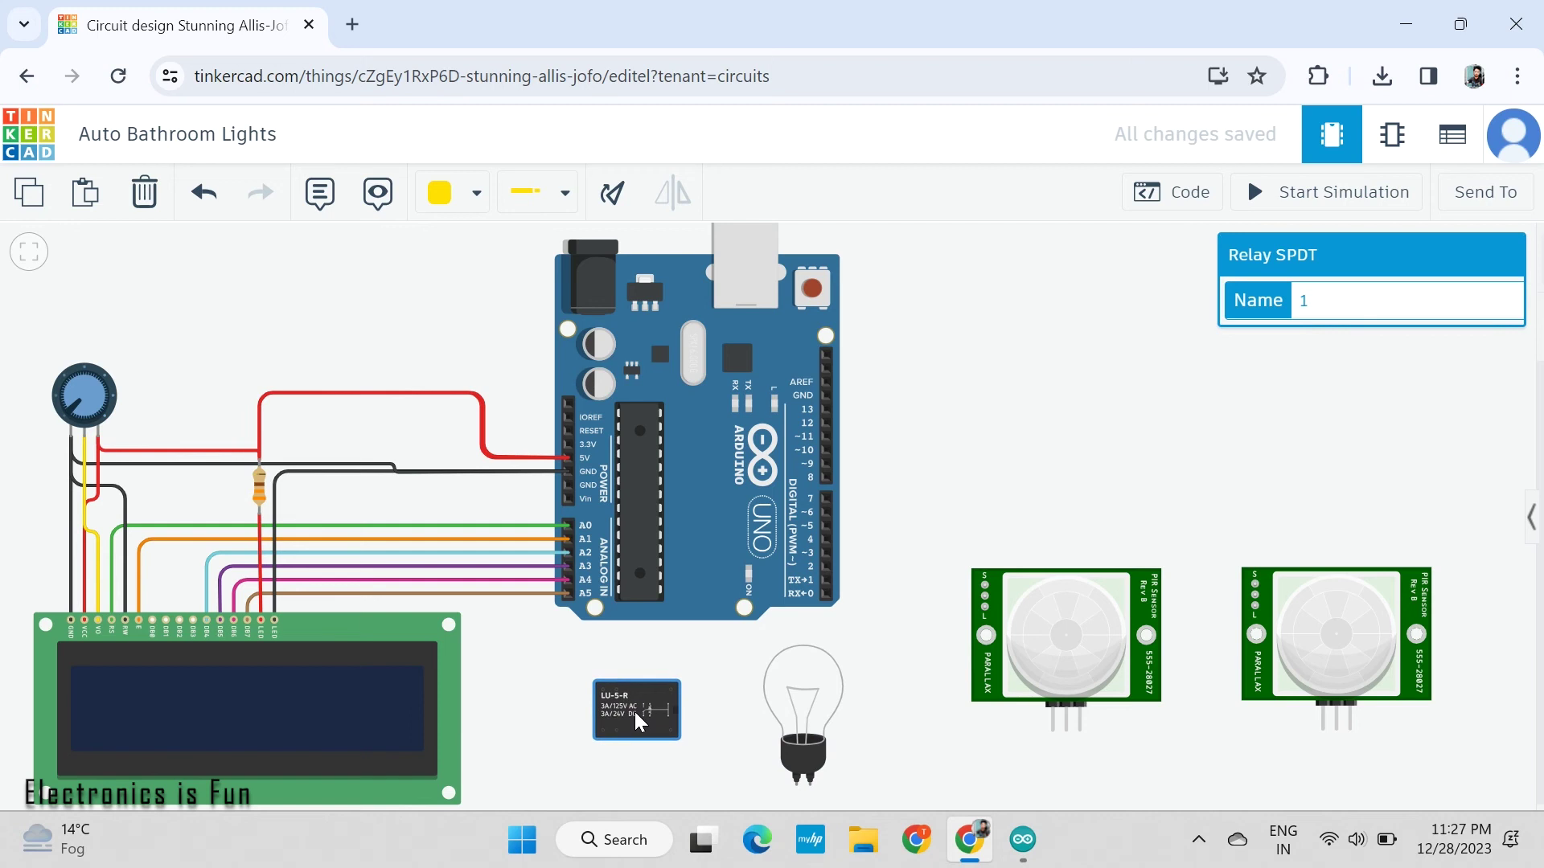
Wire the Arduino's GND pin beside pin 13 to the left PIR sensor's right pin, routing around the light bulb
click(827, 395)
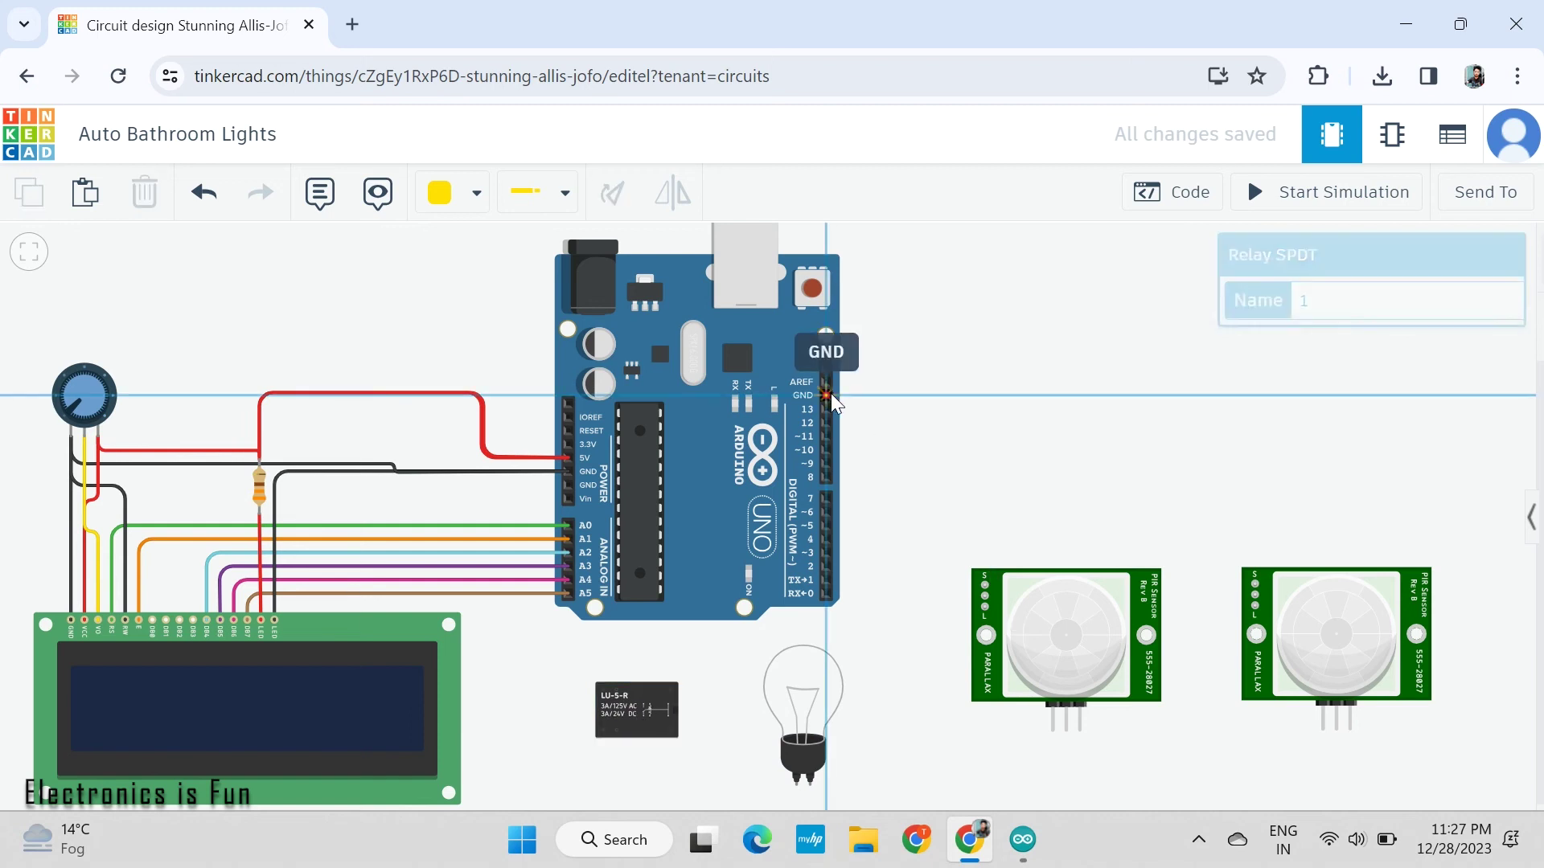
click(878, 396)
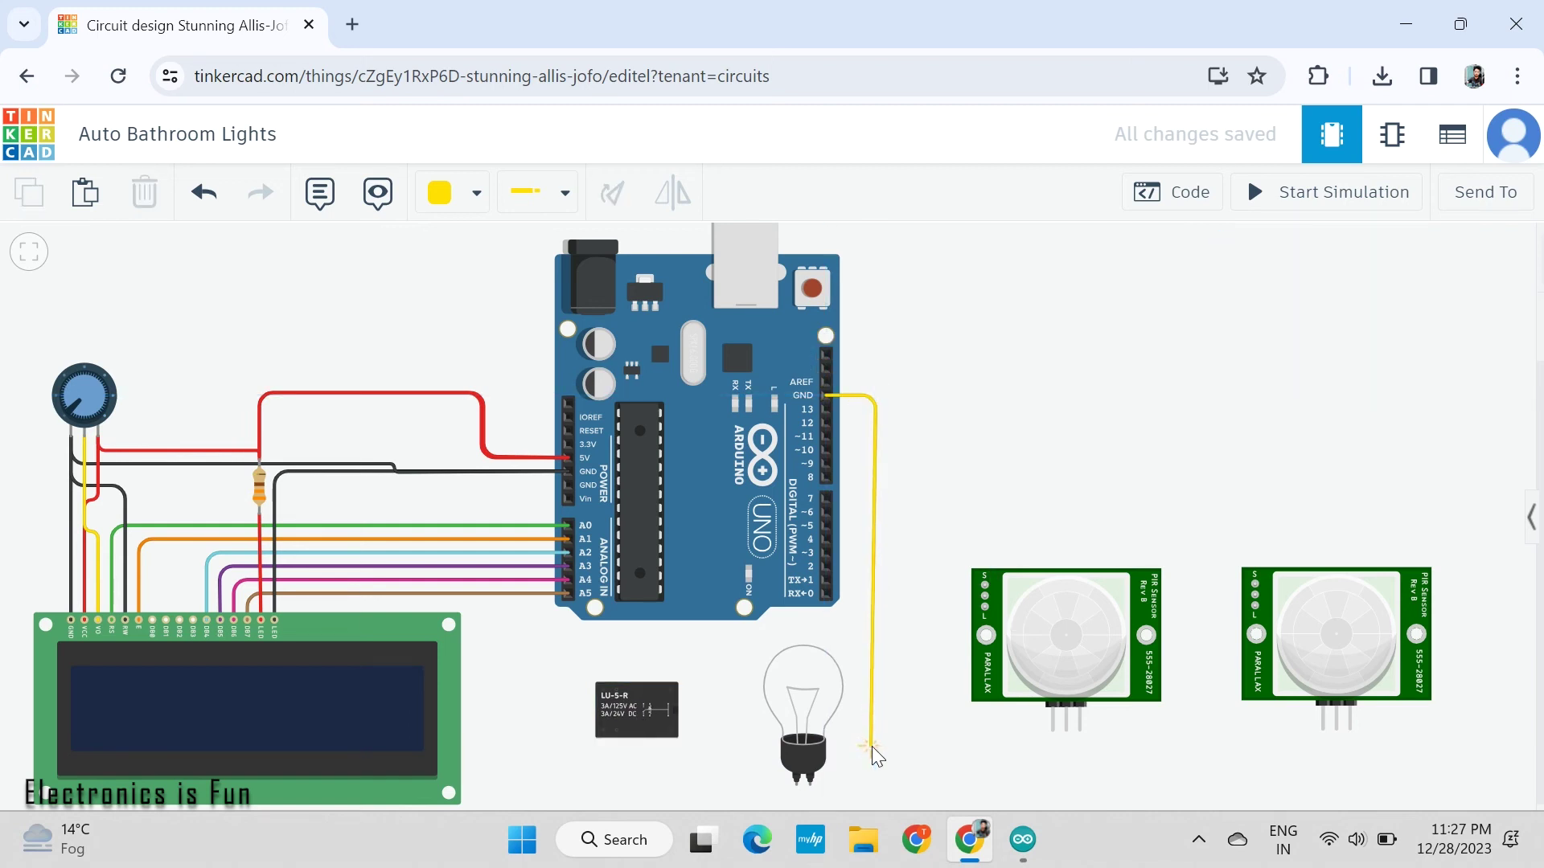
click(877, 771)
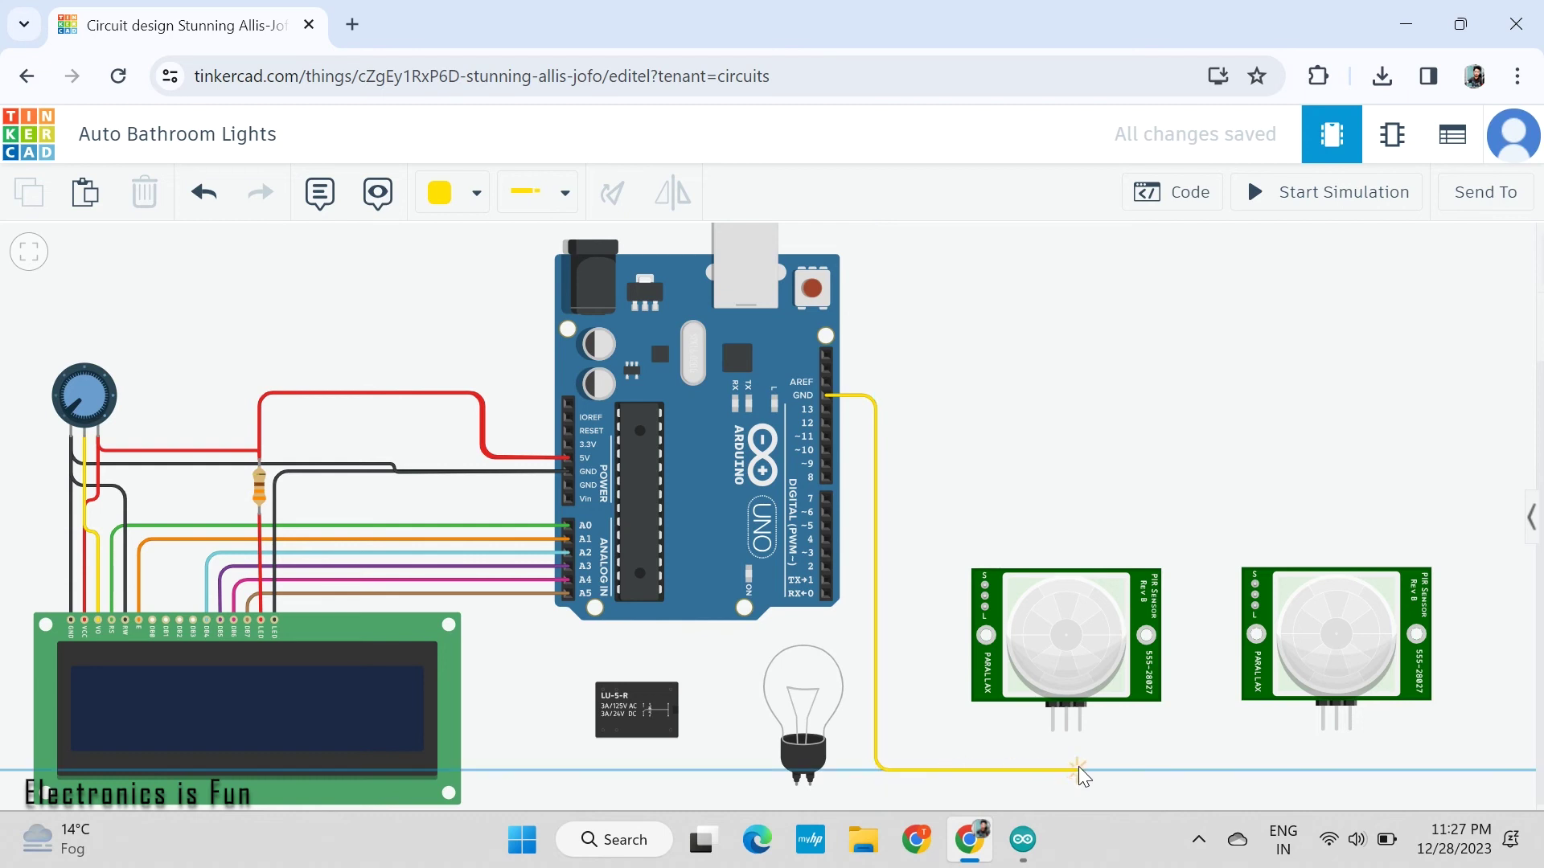
click(1079, 770)
click(1079, 730)
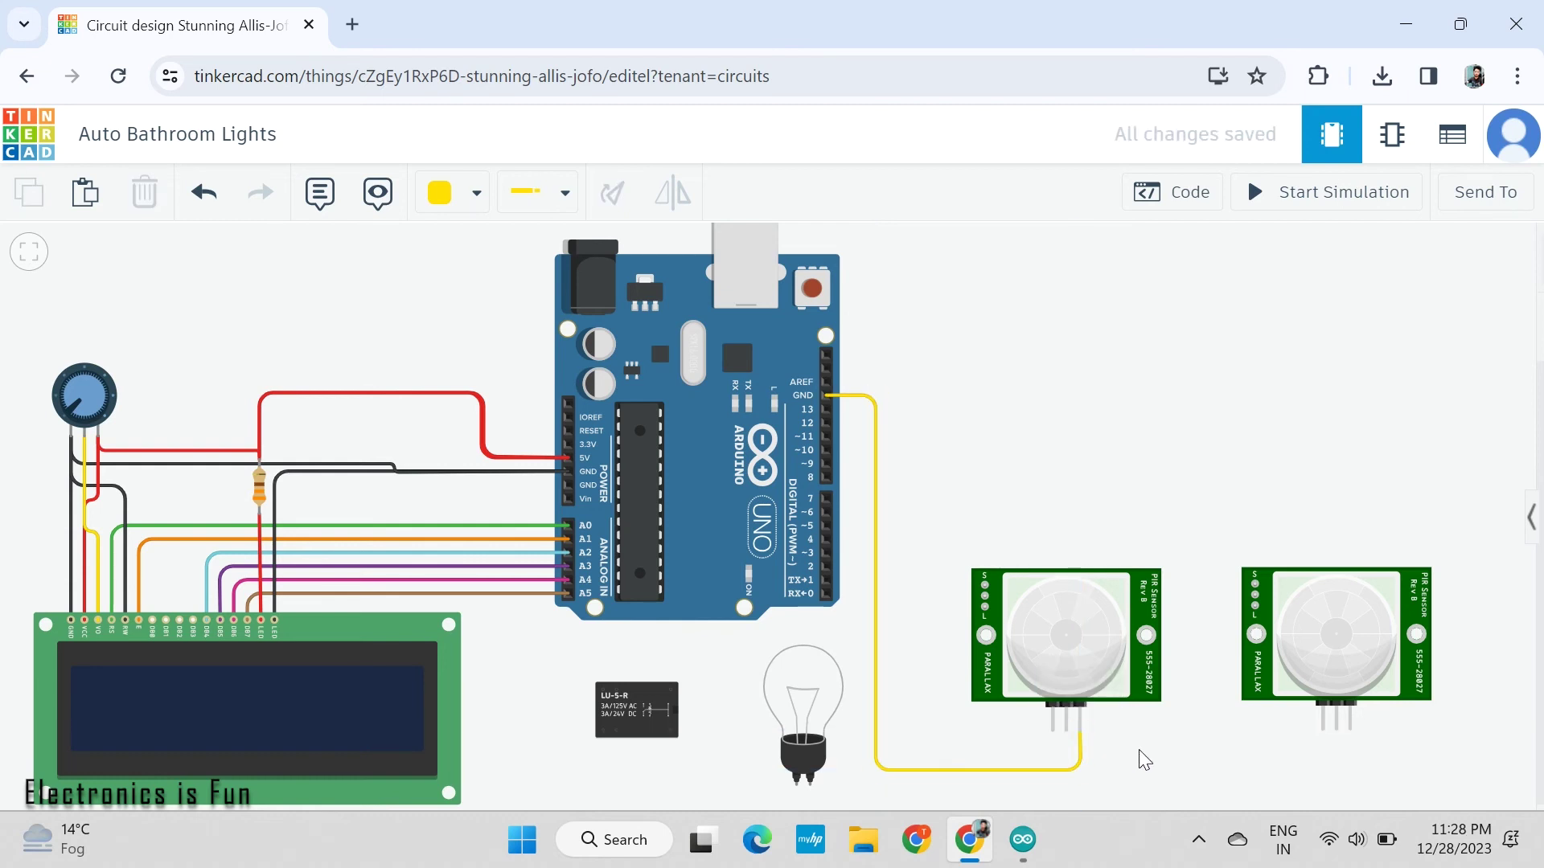
Connect the right pins of both PIR sensors with a U-shaped wire below them and colour it black
click(1350, 730)
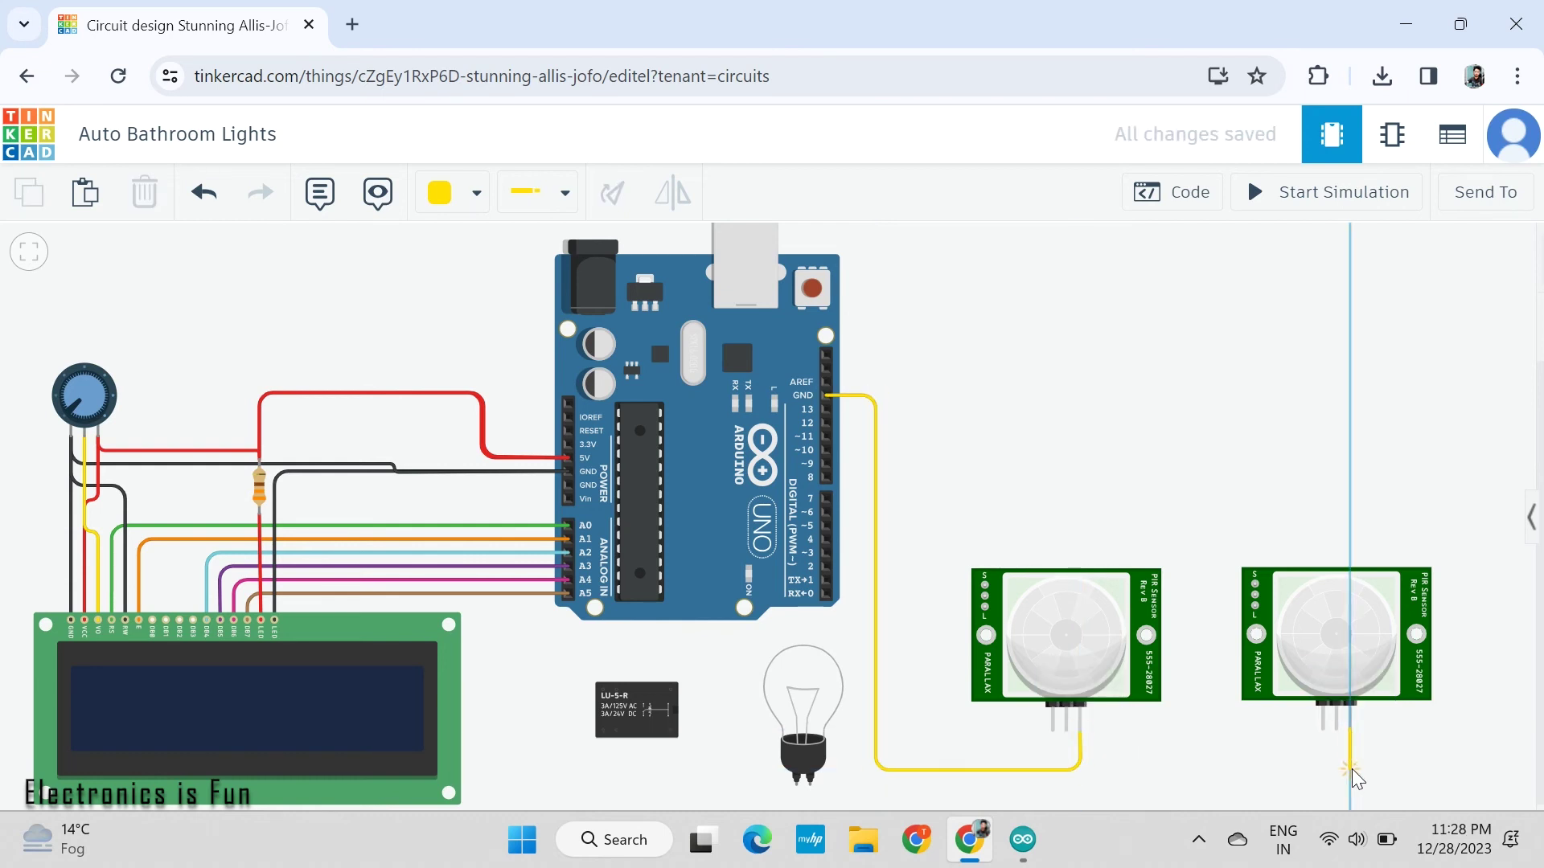
click(1350, 771)
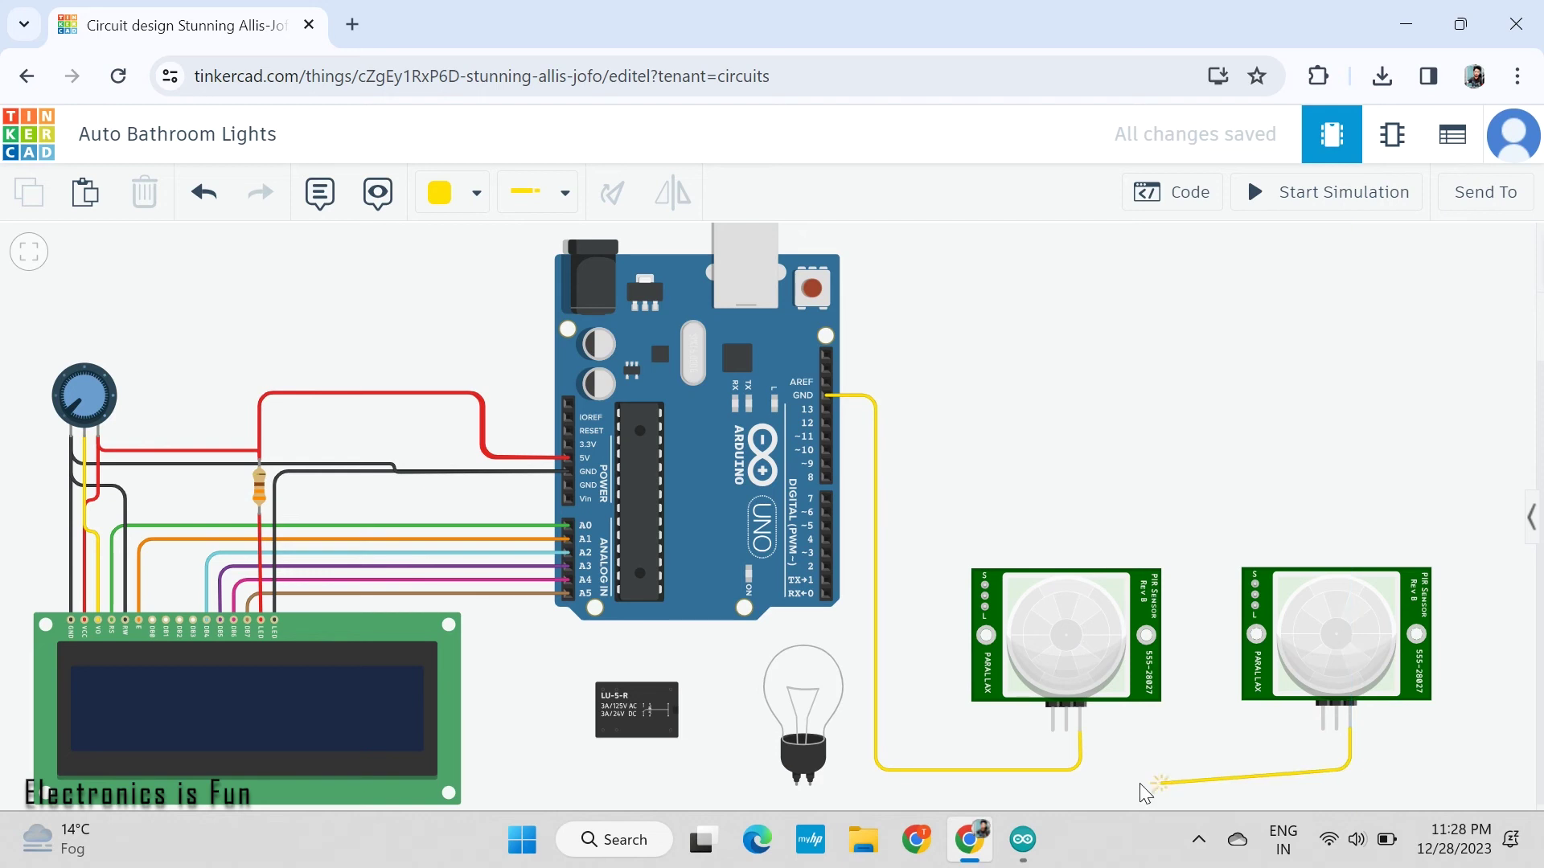
click(1080, 771)
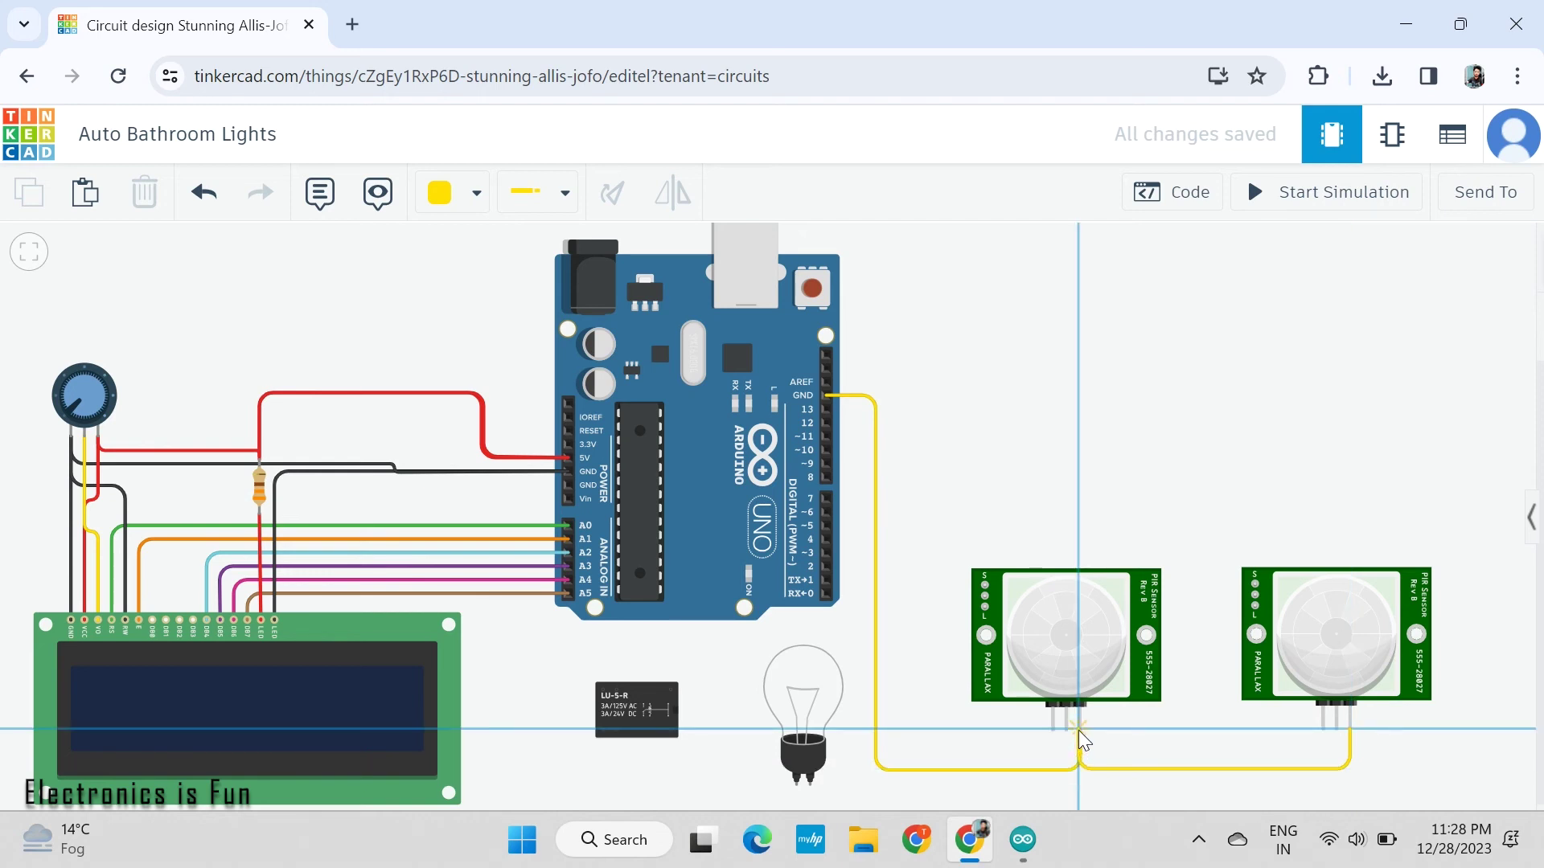
click(1079, 730)
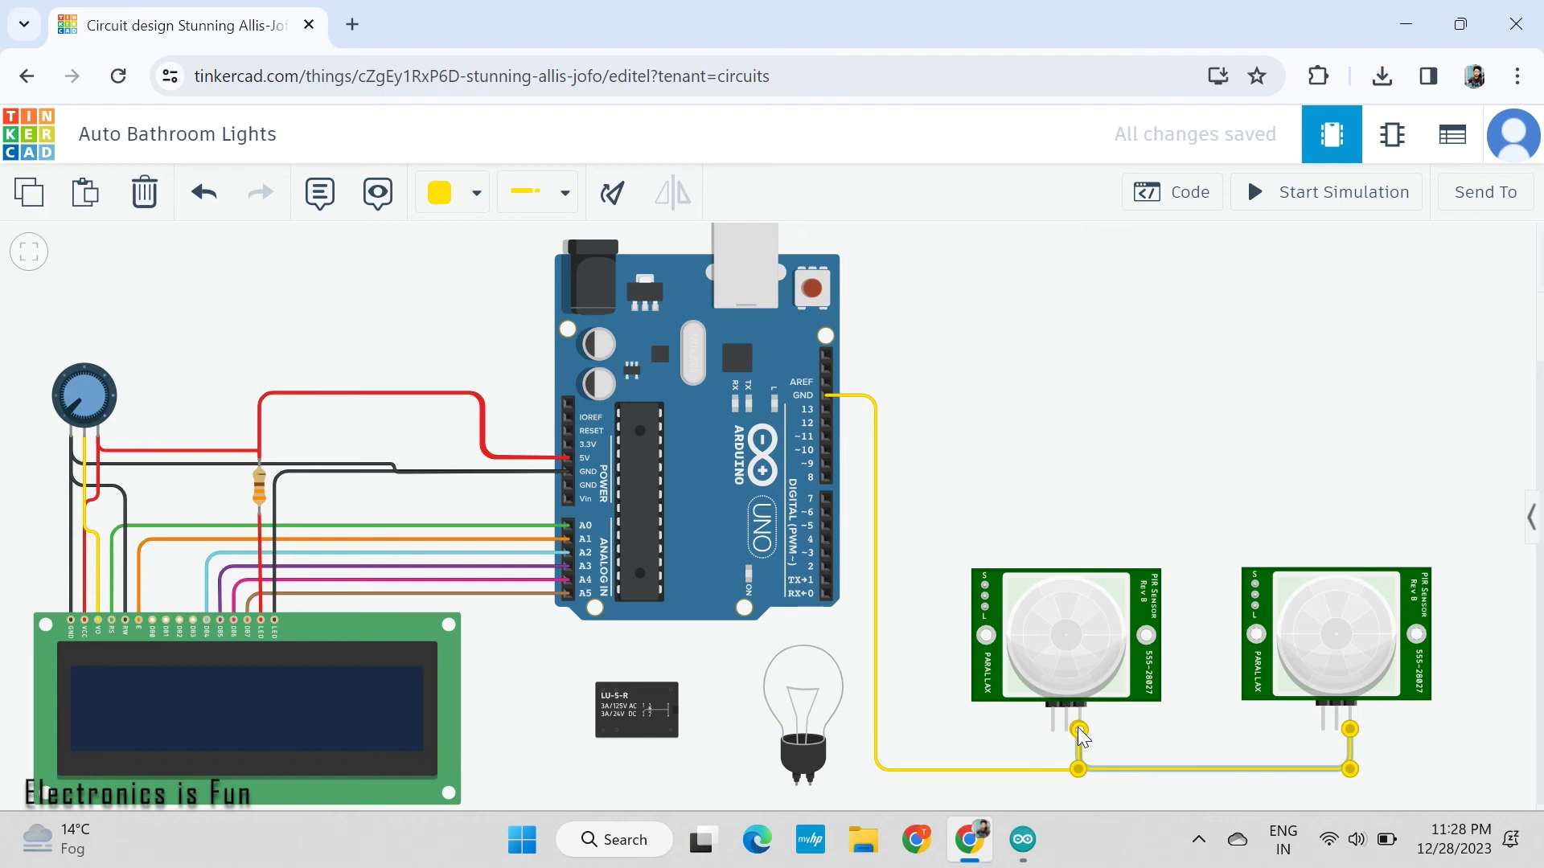
click(441, 193)
click(460, 268)
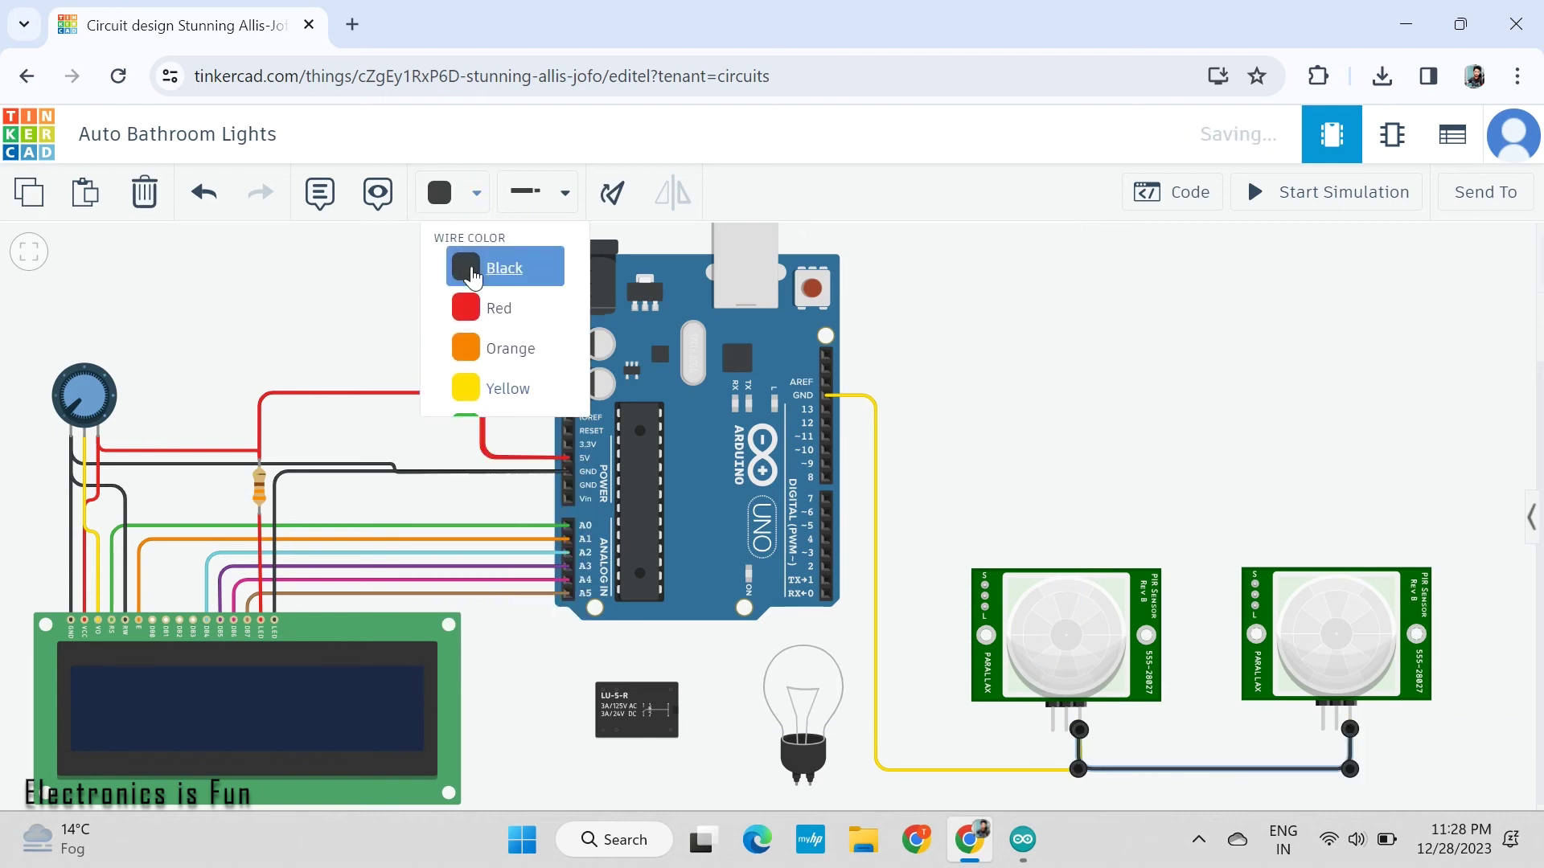
Colour the wire from the Arduino's GND pin to the left PIR sensor black
click(876, 494)
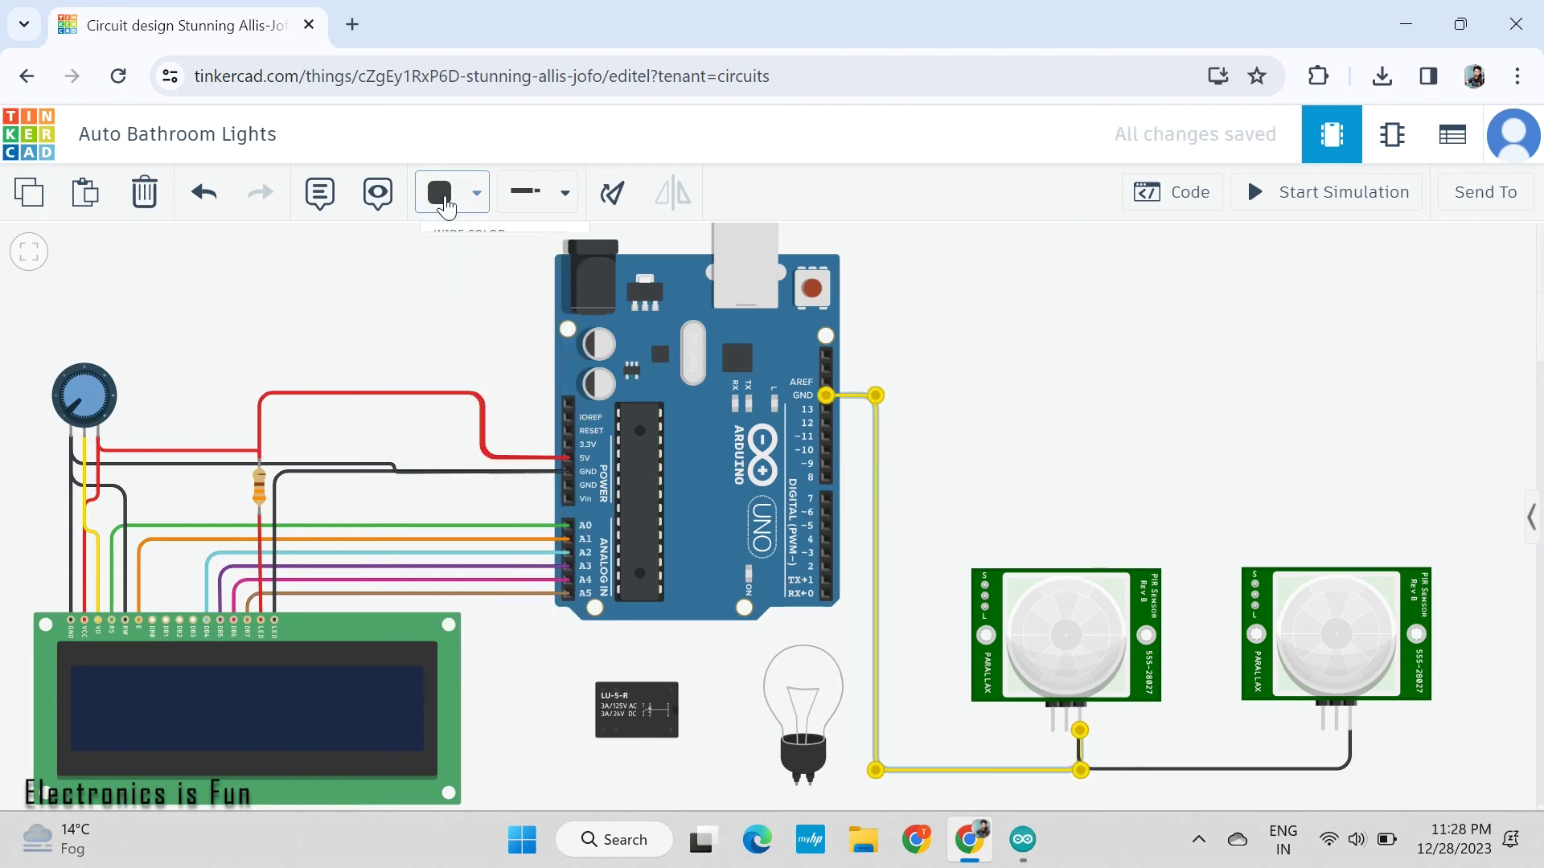
click(443, 199)
click(505, 276)
click(1053, 394)
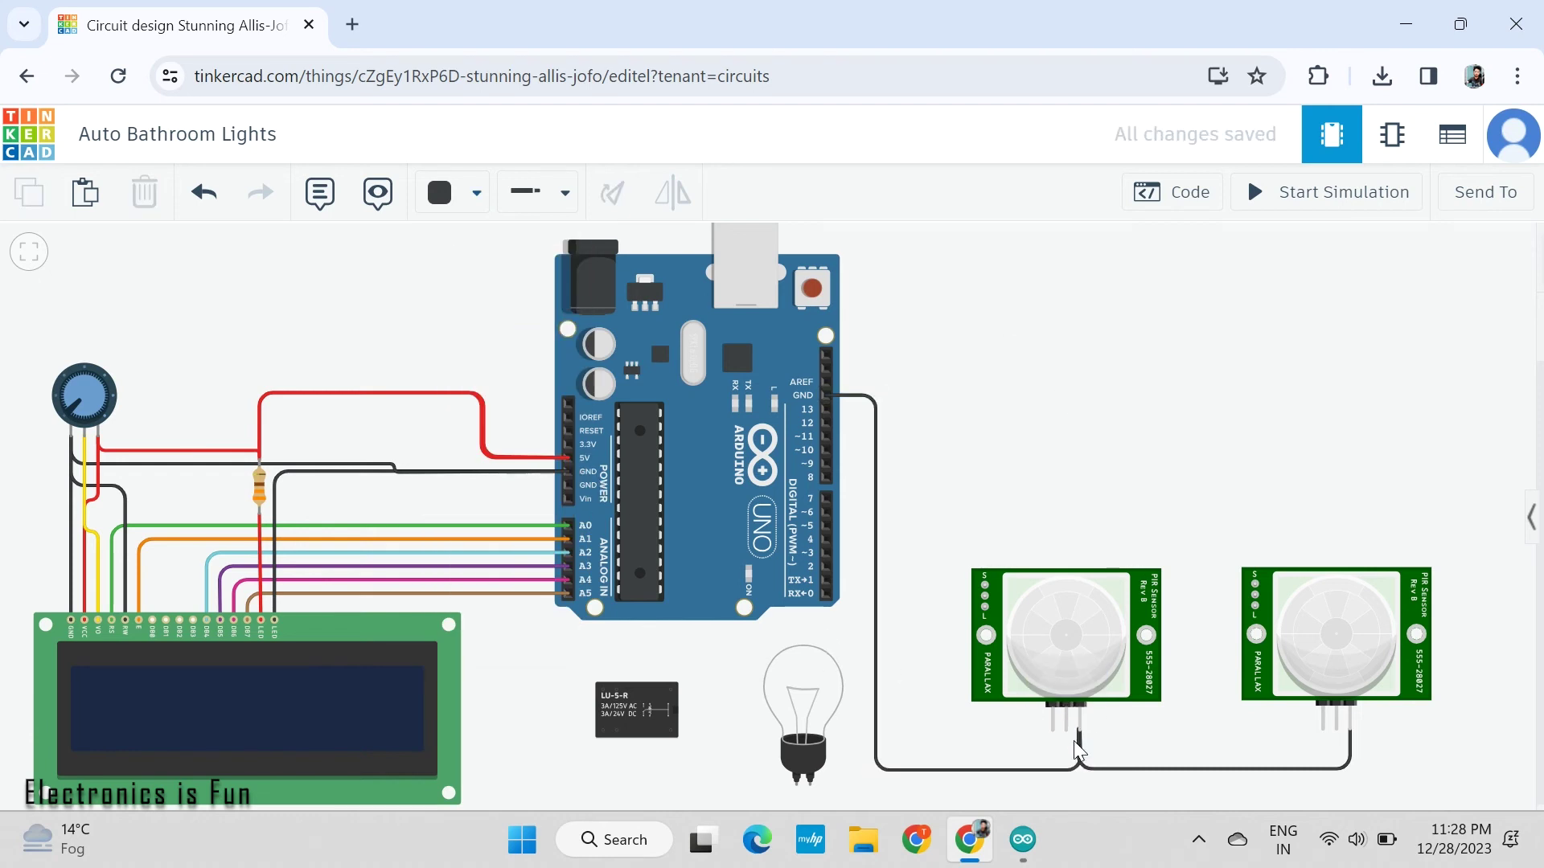
Connect the middle pins of both PIR sensors with a U-shaped wire just below the black one and colour it red
click(1336, 723)
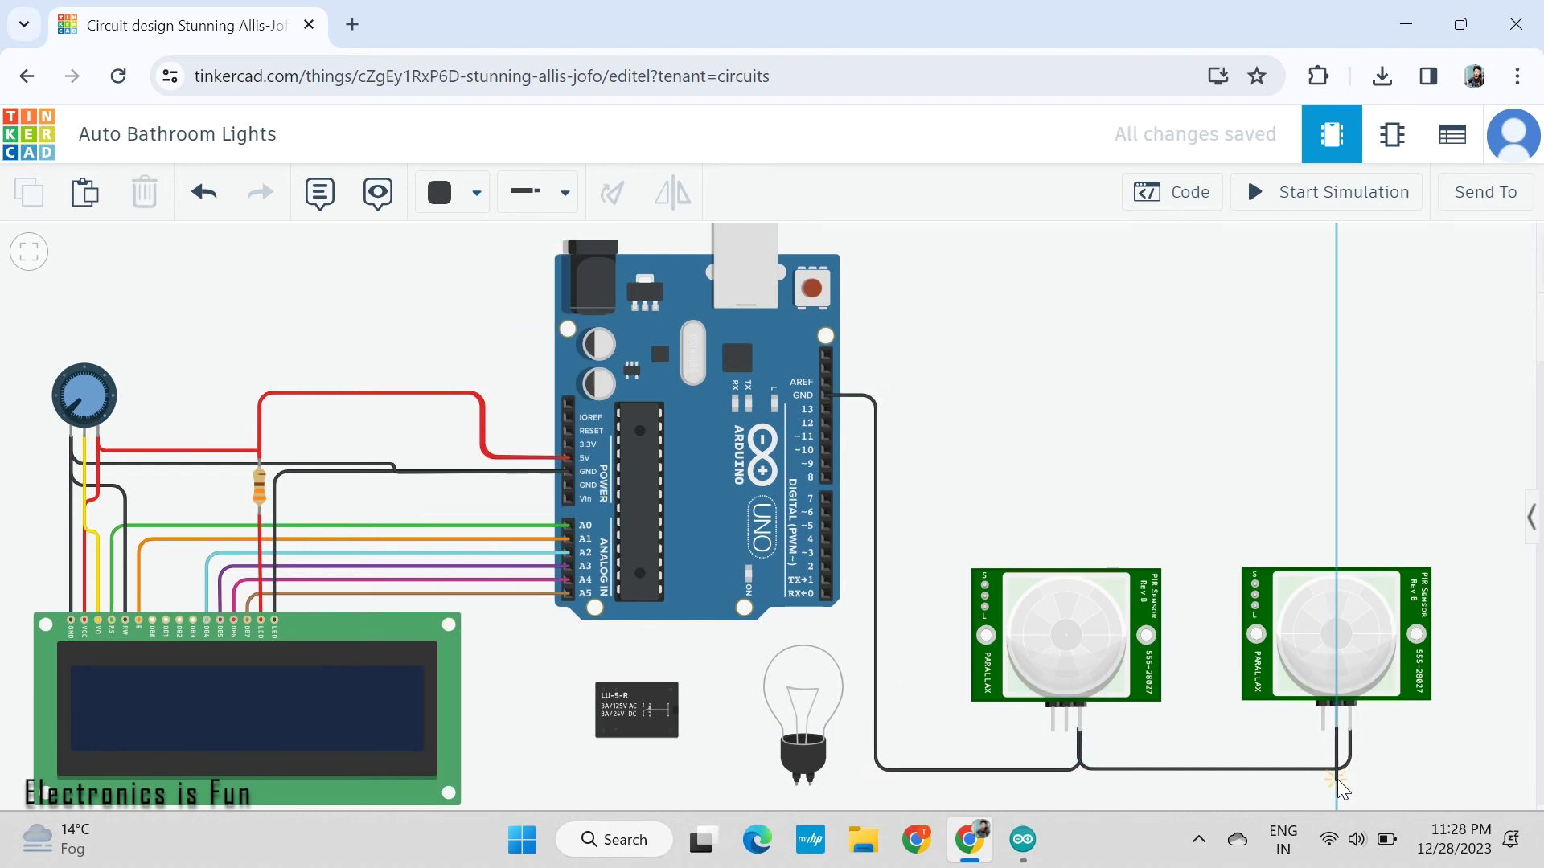
click(1337, 779)
click(1066, 779)
click(1067, 730)
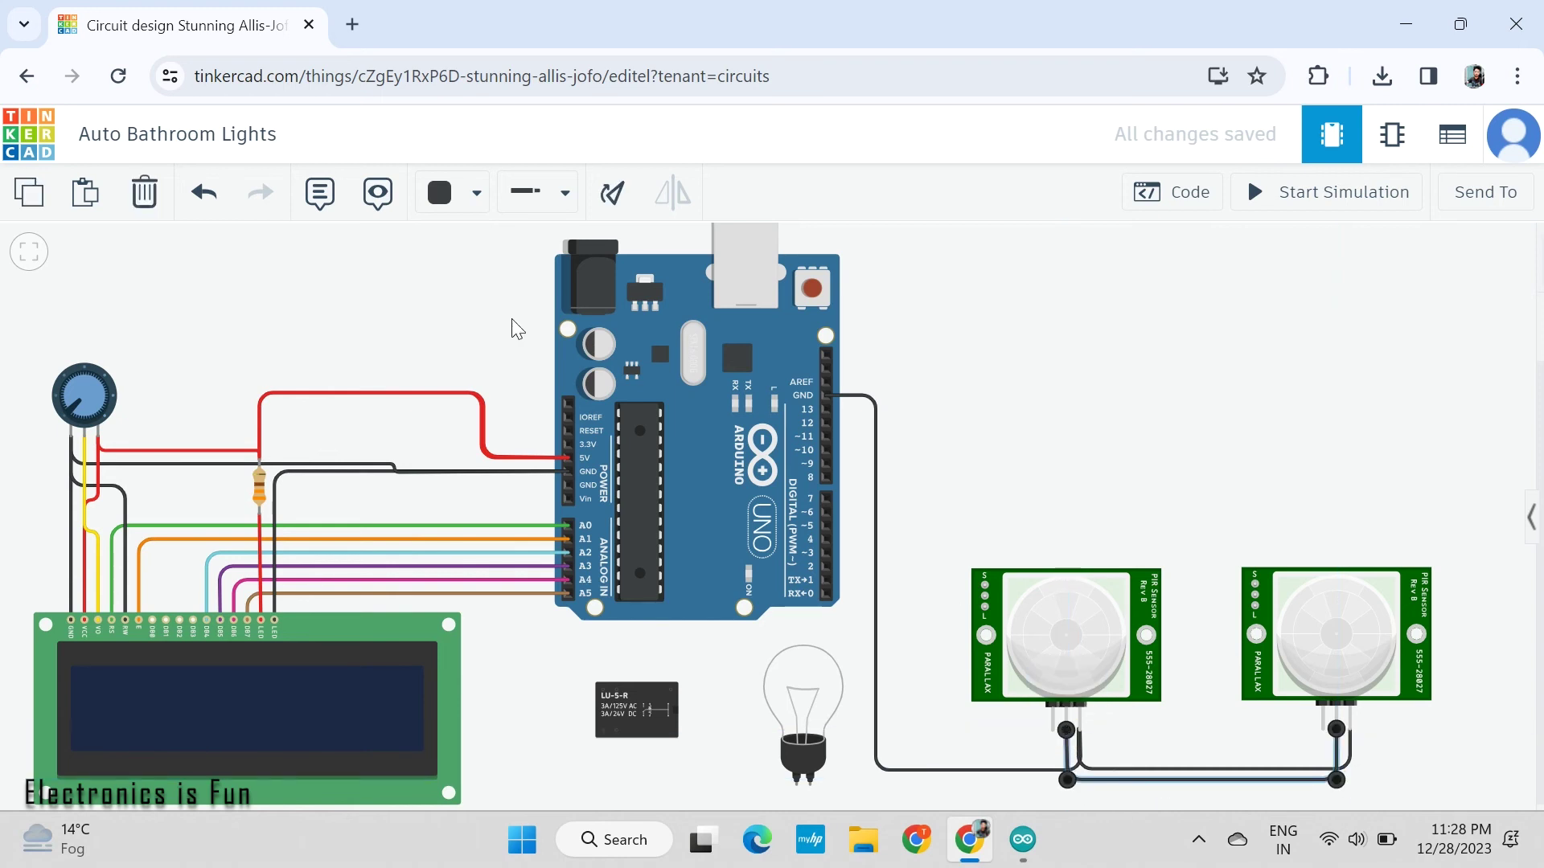
click(441, 193)
click(471, 312)
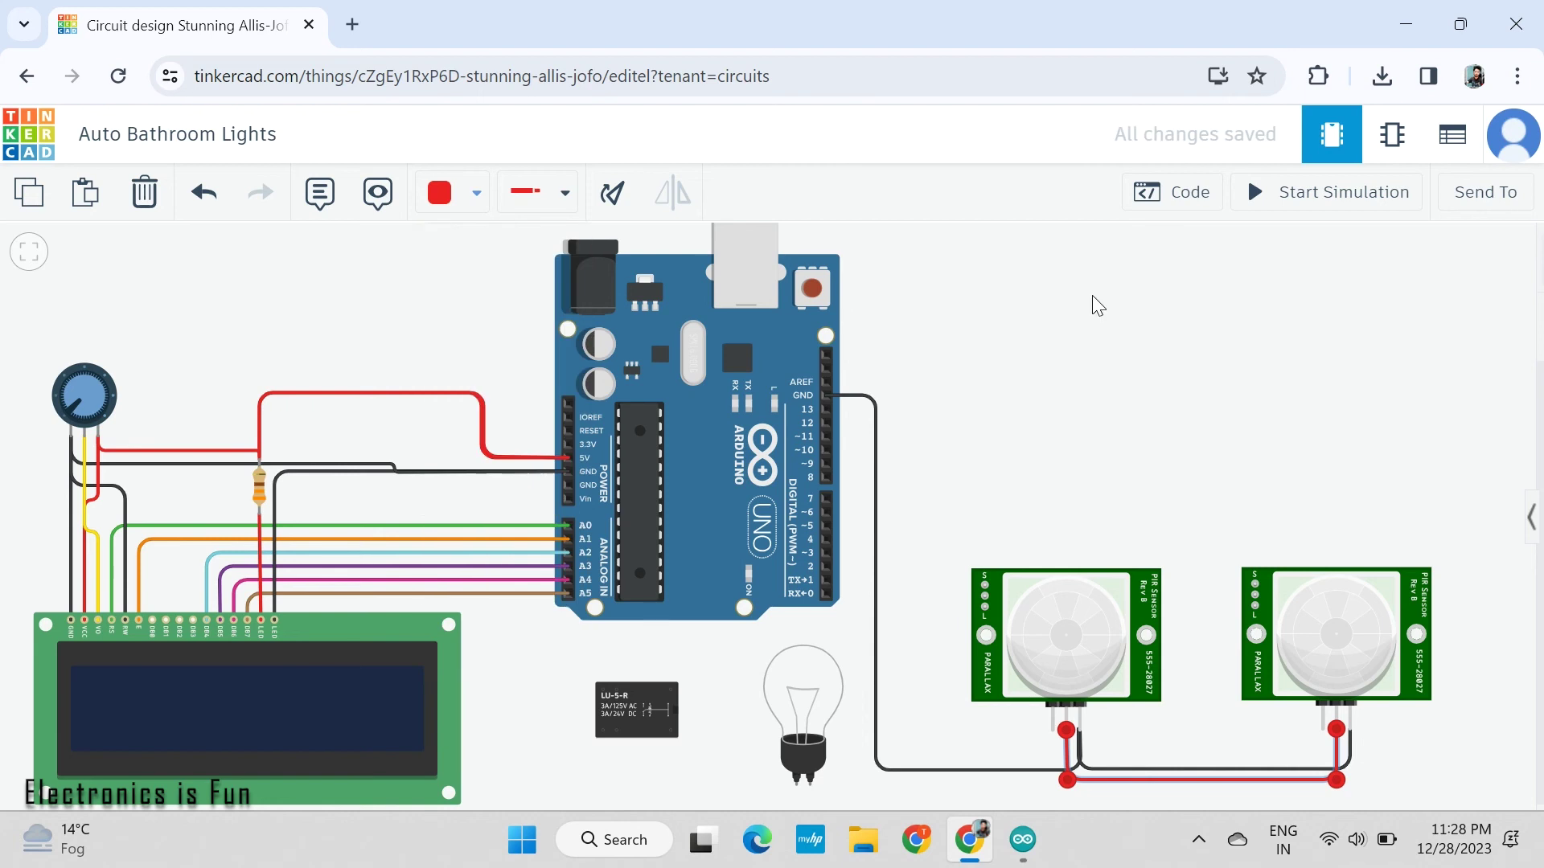
Wire the left PIR sensor's middle pin to the Arduino's 5V pin with a red wire routed beneath the board
mouse_move(1074, 783)
mouse_down()
mouse_move(1066, 746)
mouse_move(1071, 788)
mouse_move(934, 780)
mouse_up()
click(988, 735)
click(933, 620)
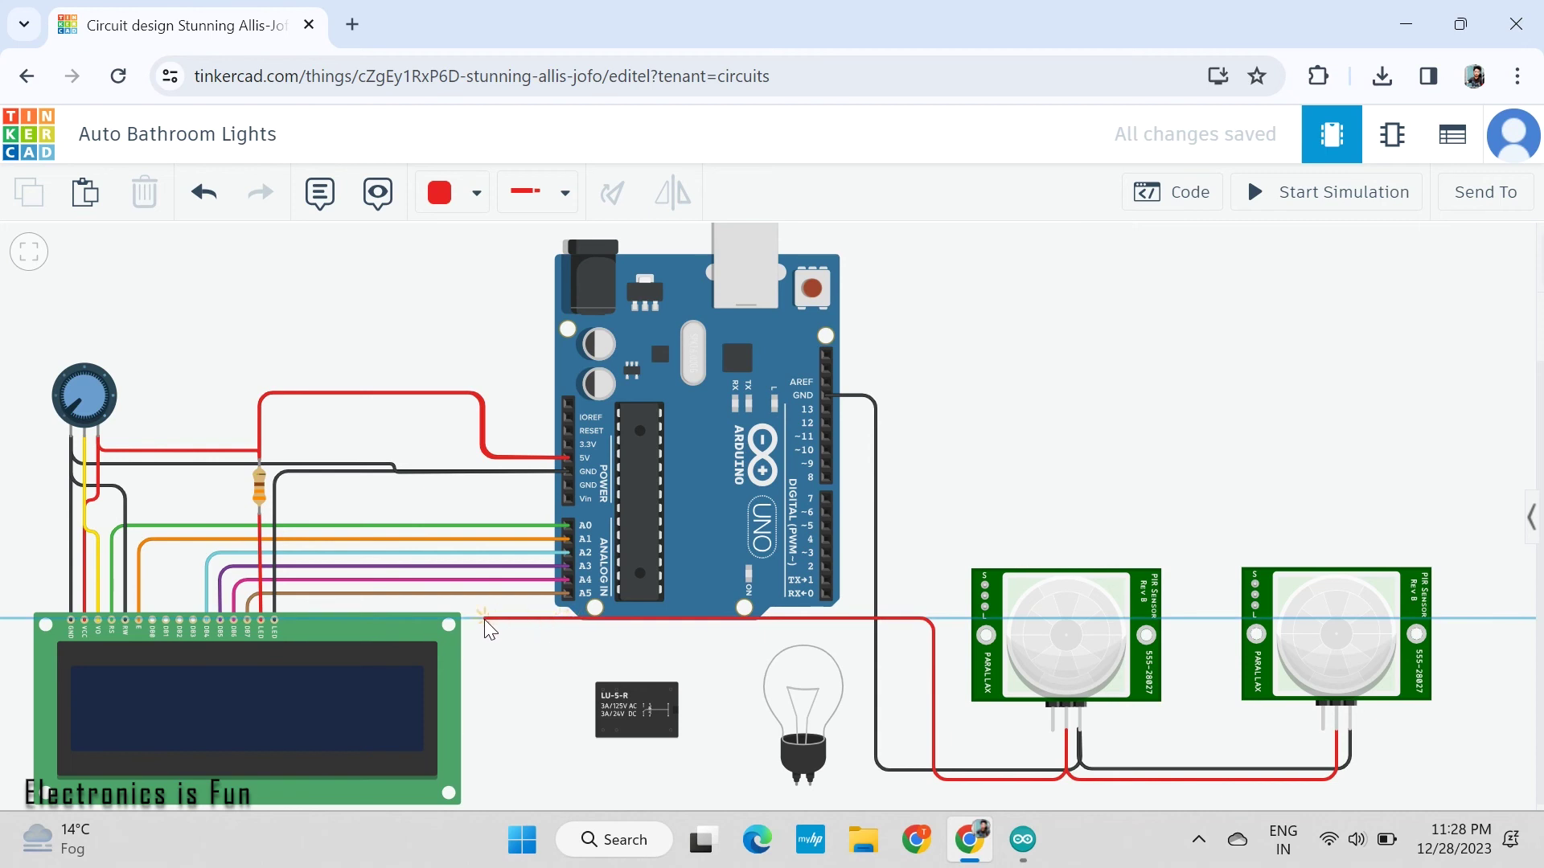
click(483, 619)
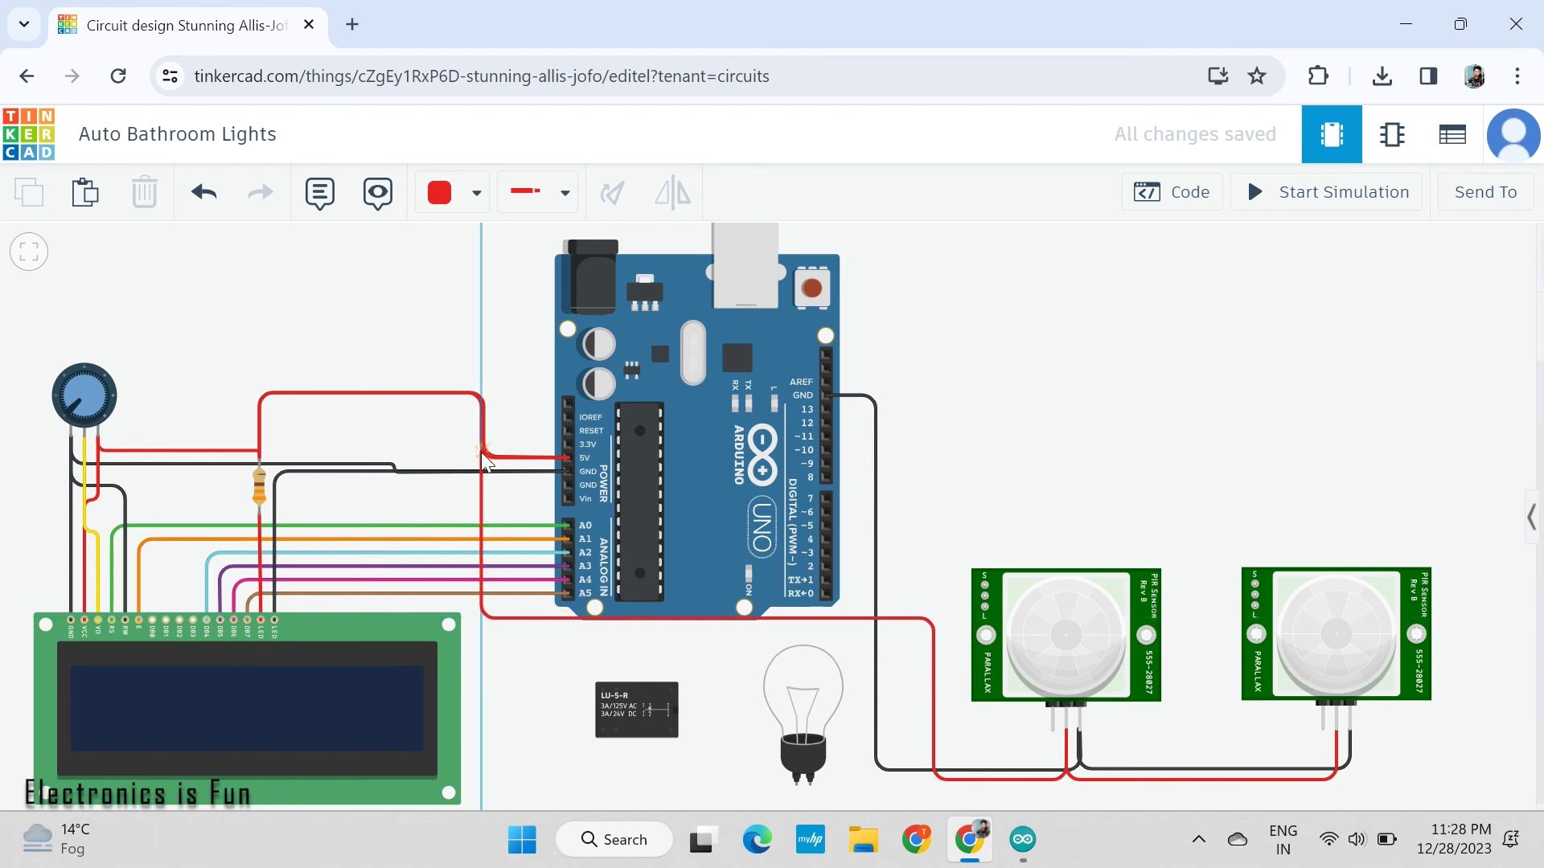
click(482, 456)
click(568, 457)
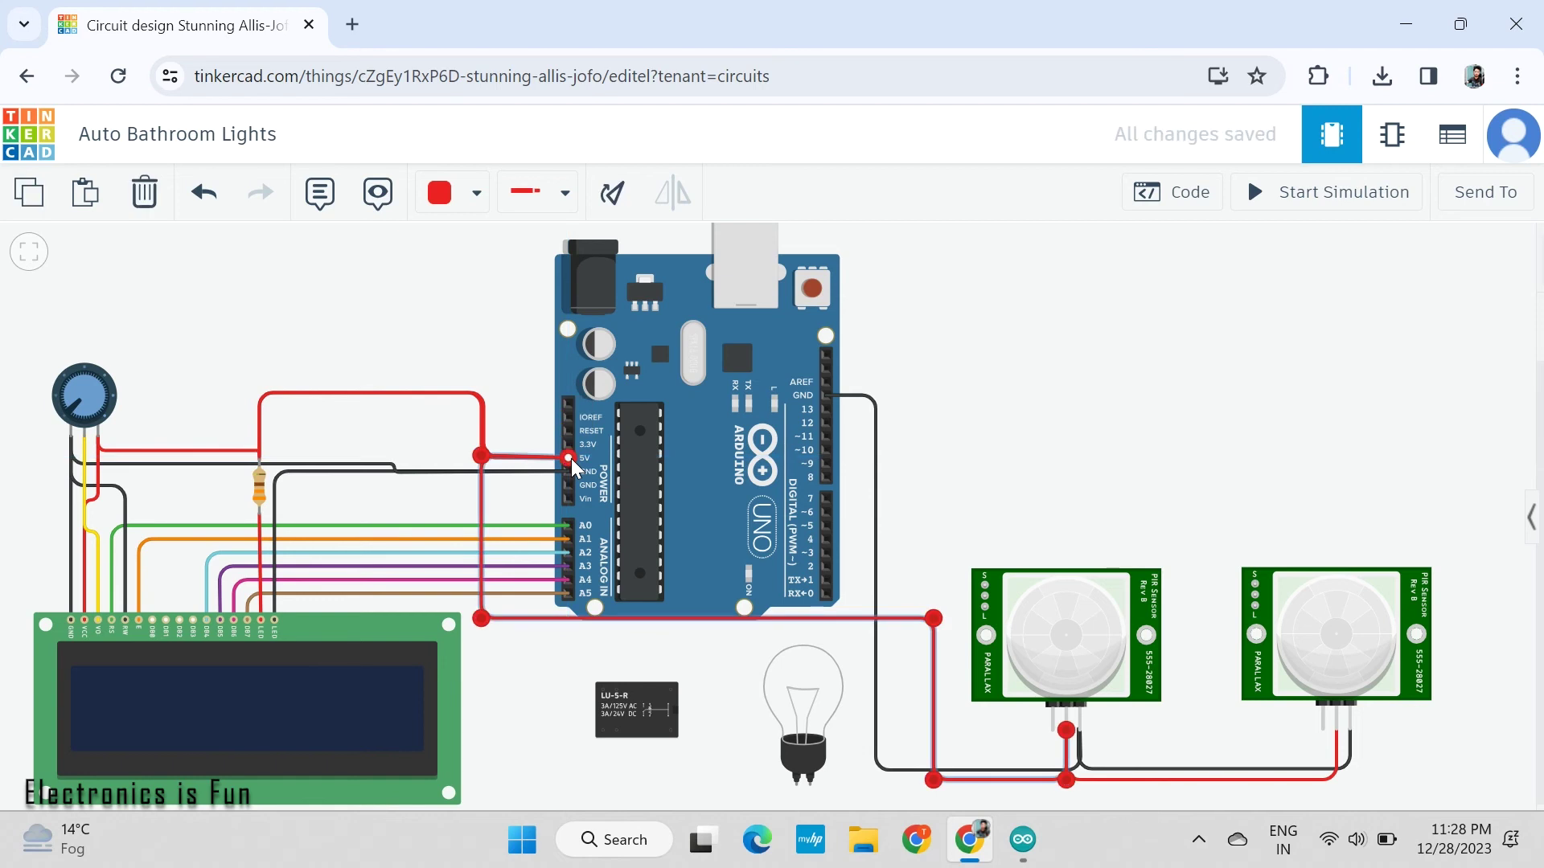
Lower the horizontal section of the PIR sensors' red 5V wire so it clears the Arduino's bottom edge
drag(484, 624, 481, 638)
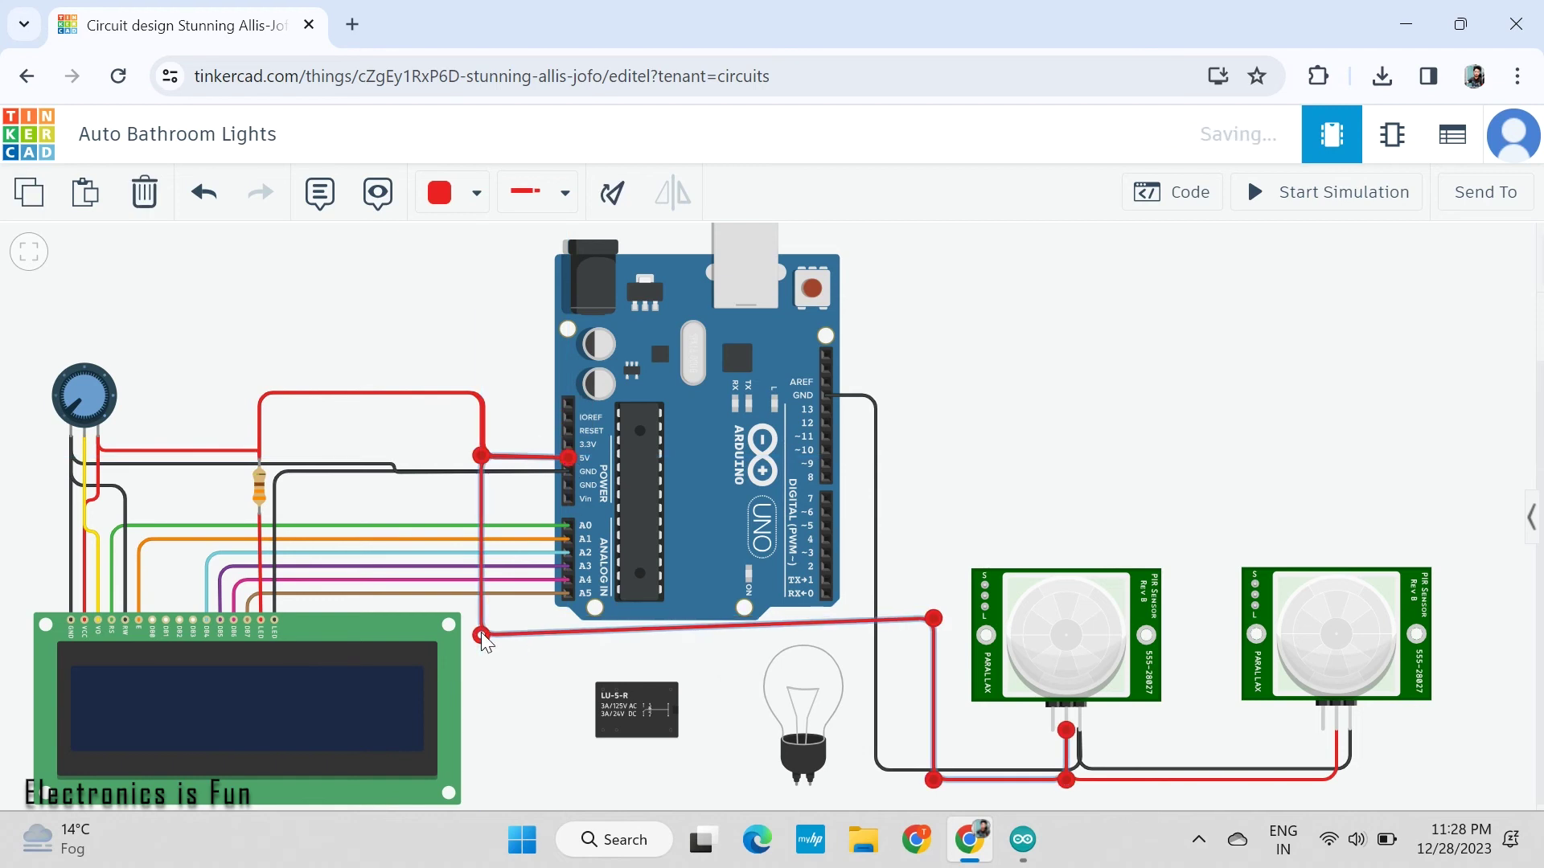
drag(935, 620, 937, 637)
click(956, 498)
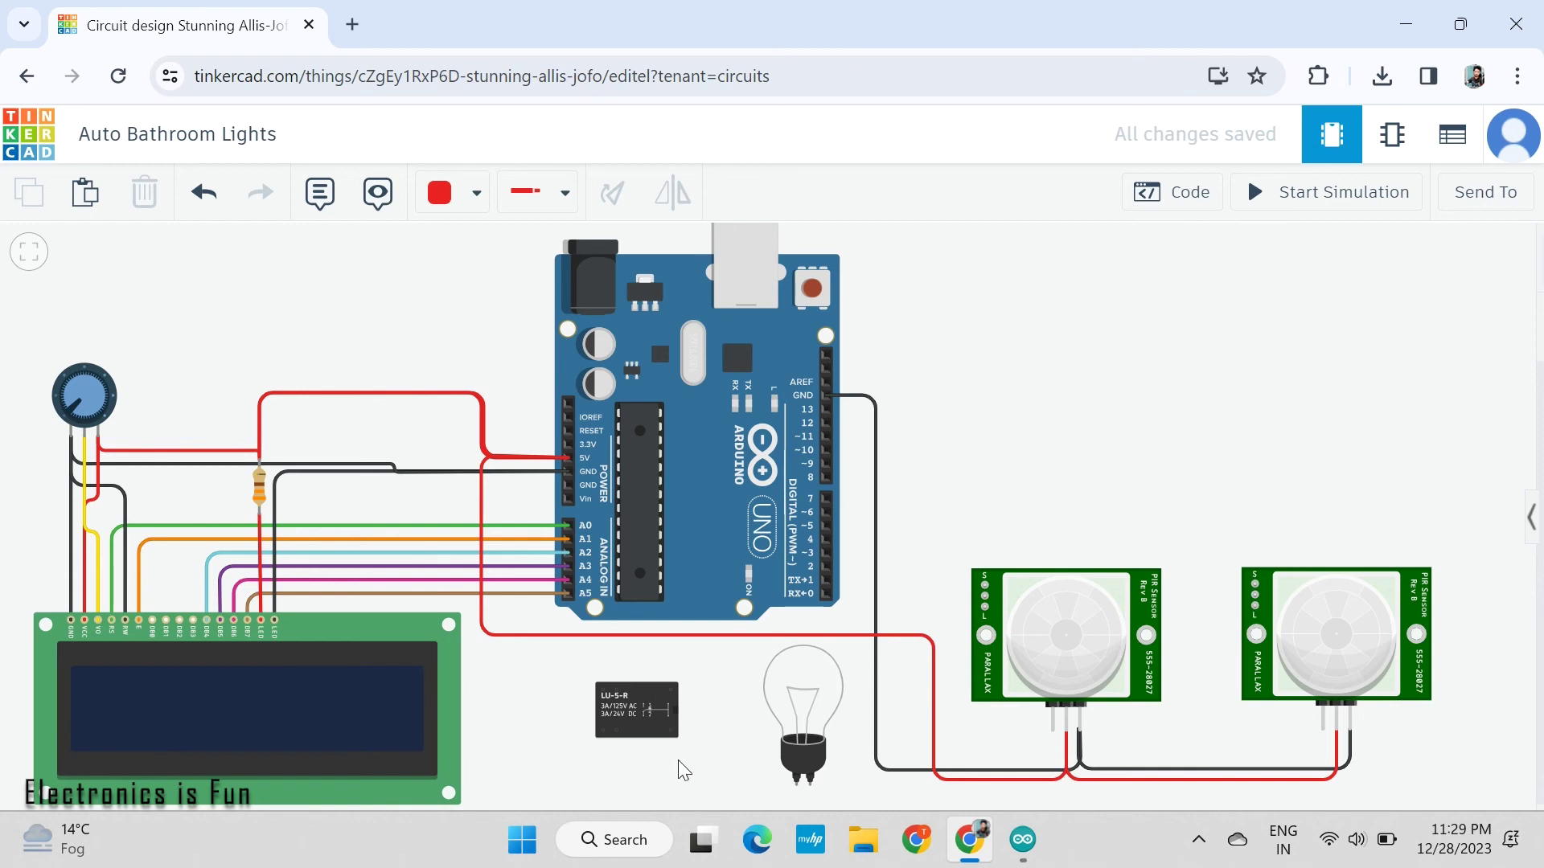
Move the light bulb to the empty area above the PIR sensors
drag(722, 773, 693, 772)
drag(792, 712, 1200, 309)
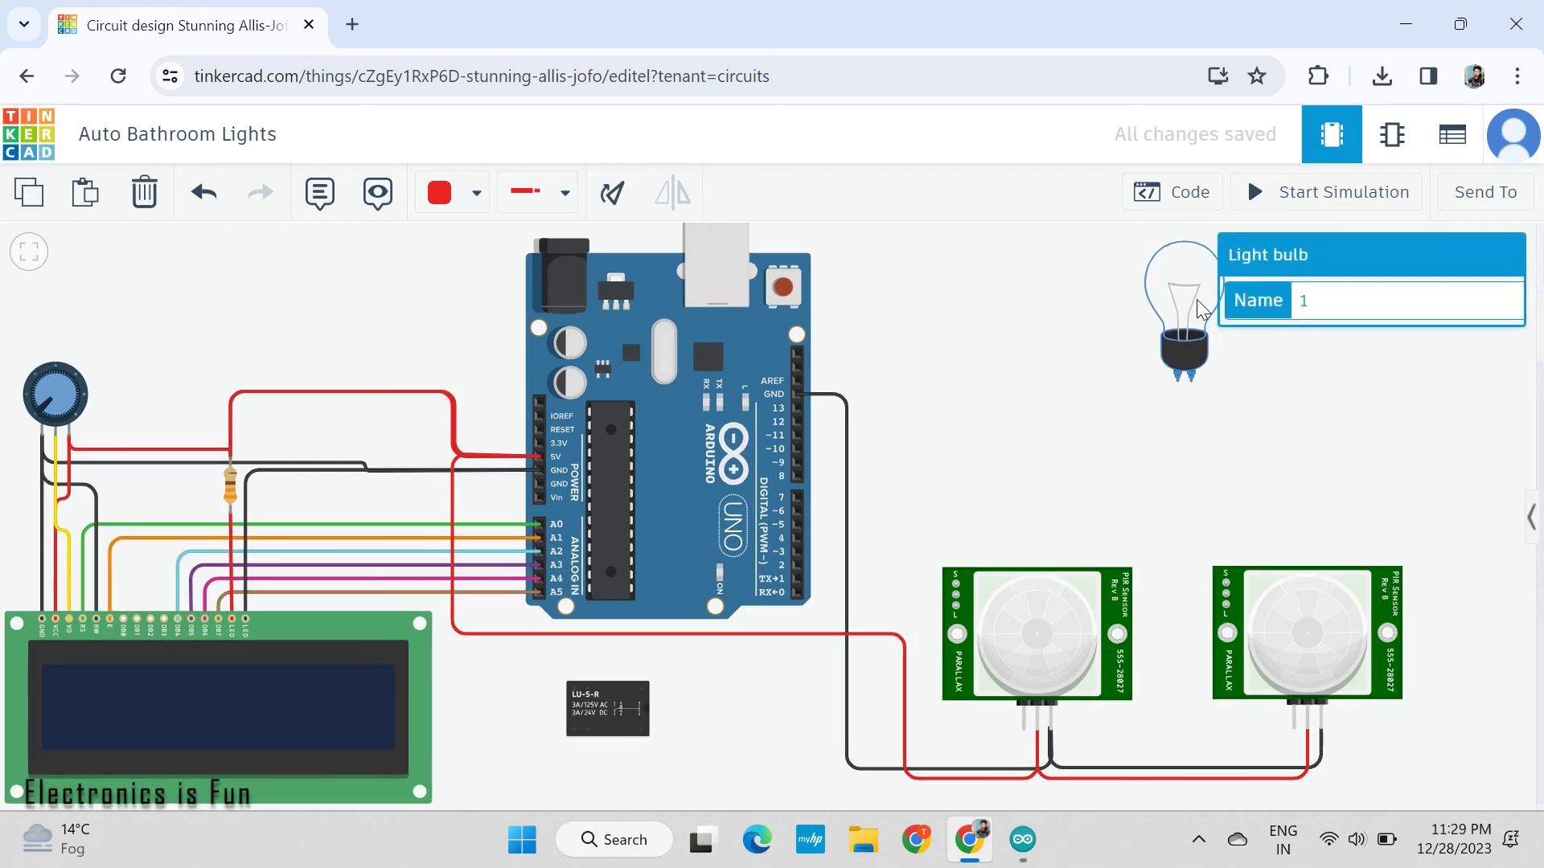
Move the relay from below the Arduino to the empty area just left of the light bulb
drag(611, 717, 1067, 358)
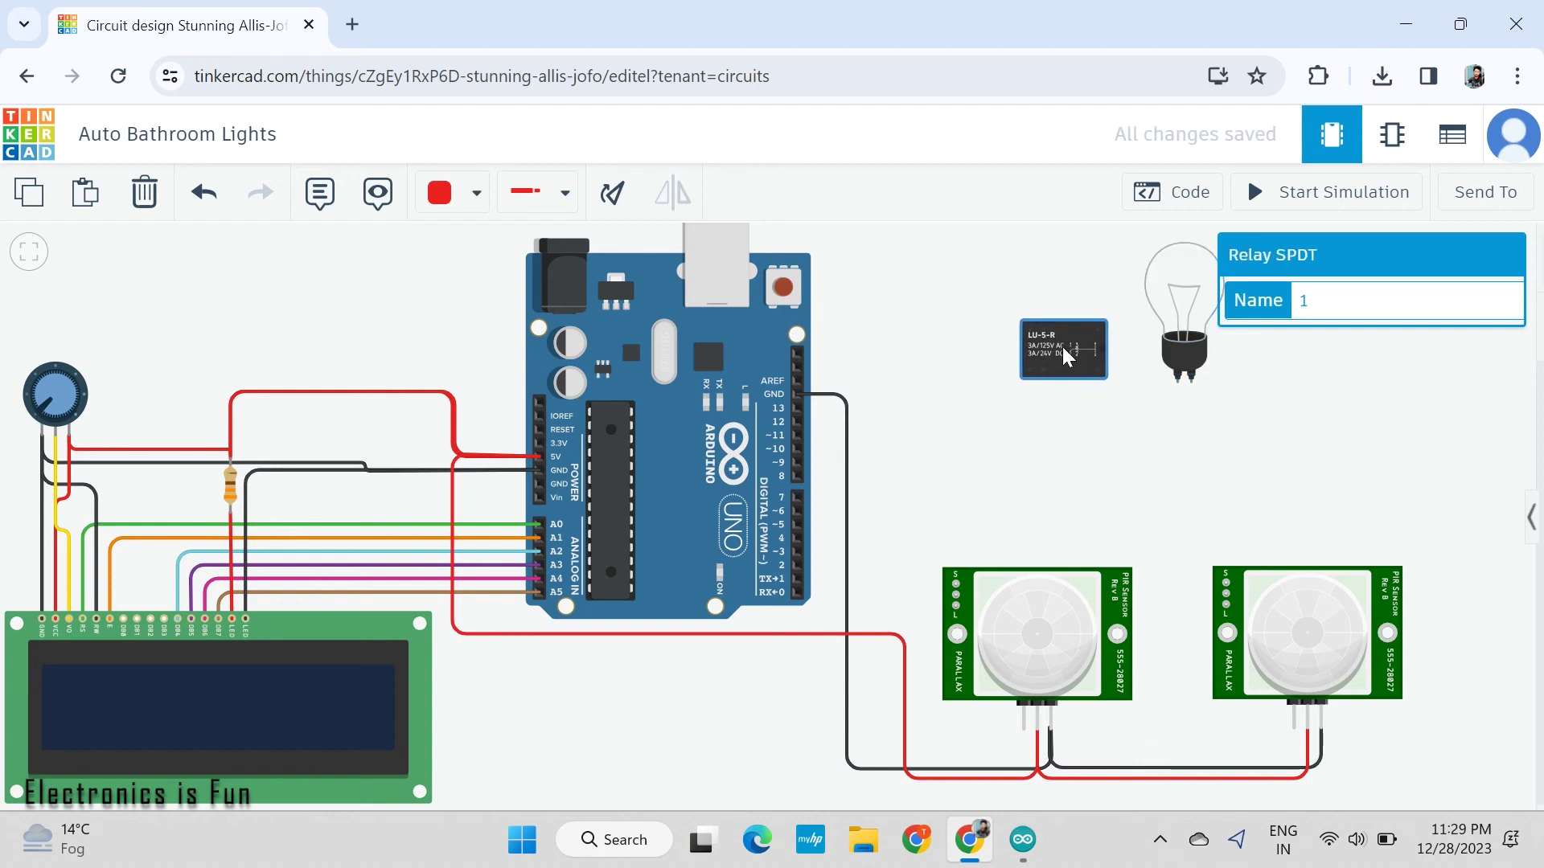
click(1039, 445)
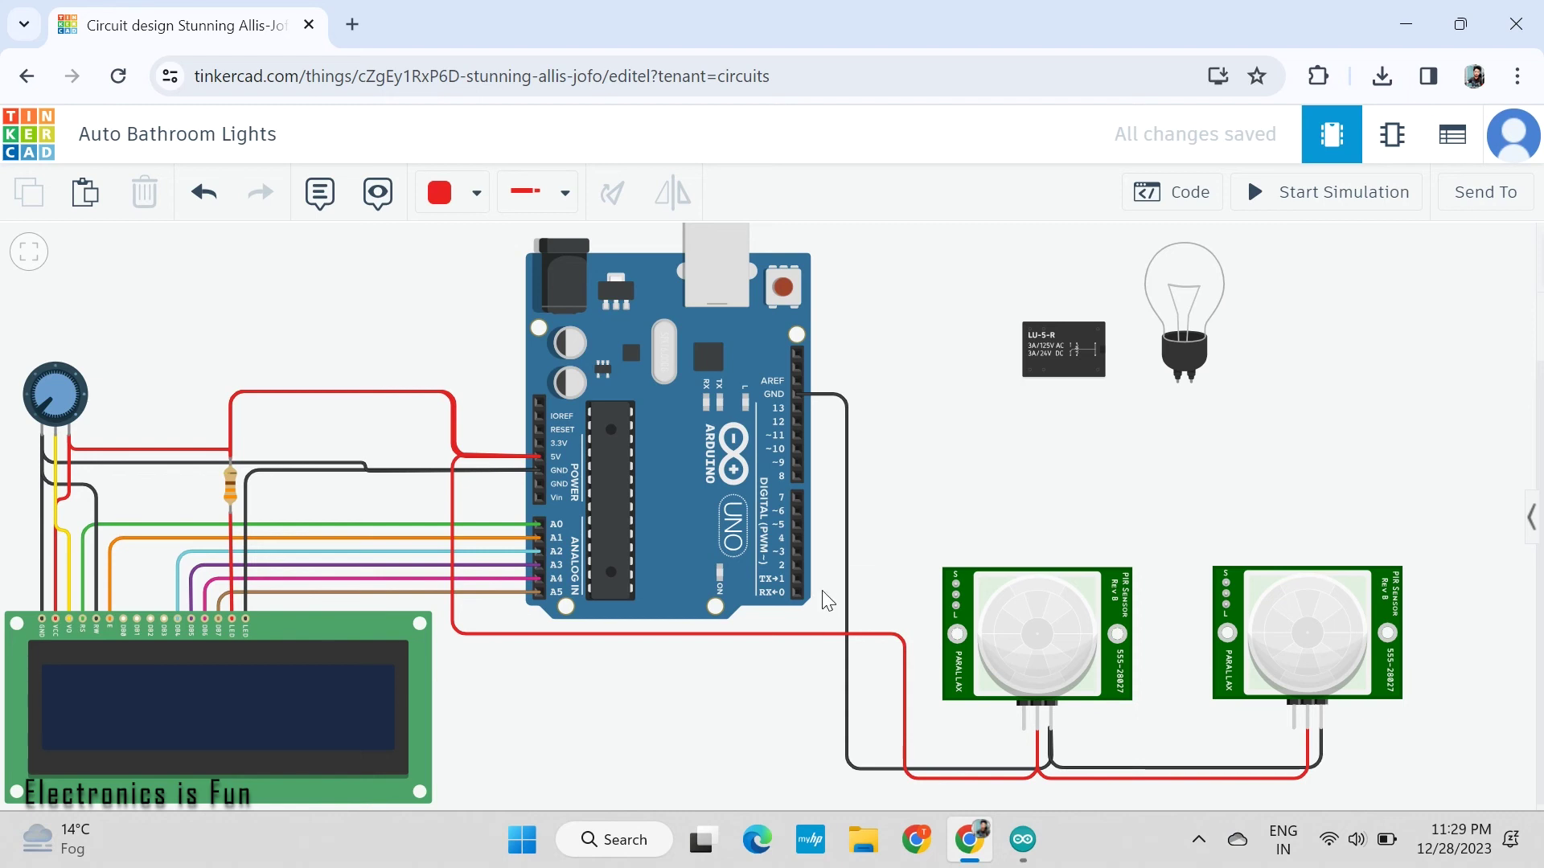
Wire Arduino pin D2 to the left PIR sensor's signal pin, routing beneath the existing wires, and colour the wire yellow
click(798, 565)
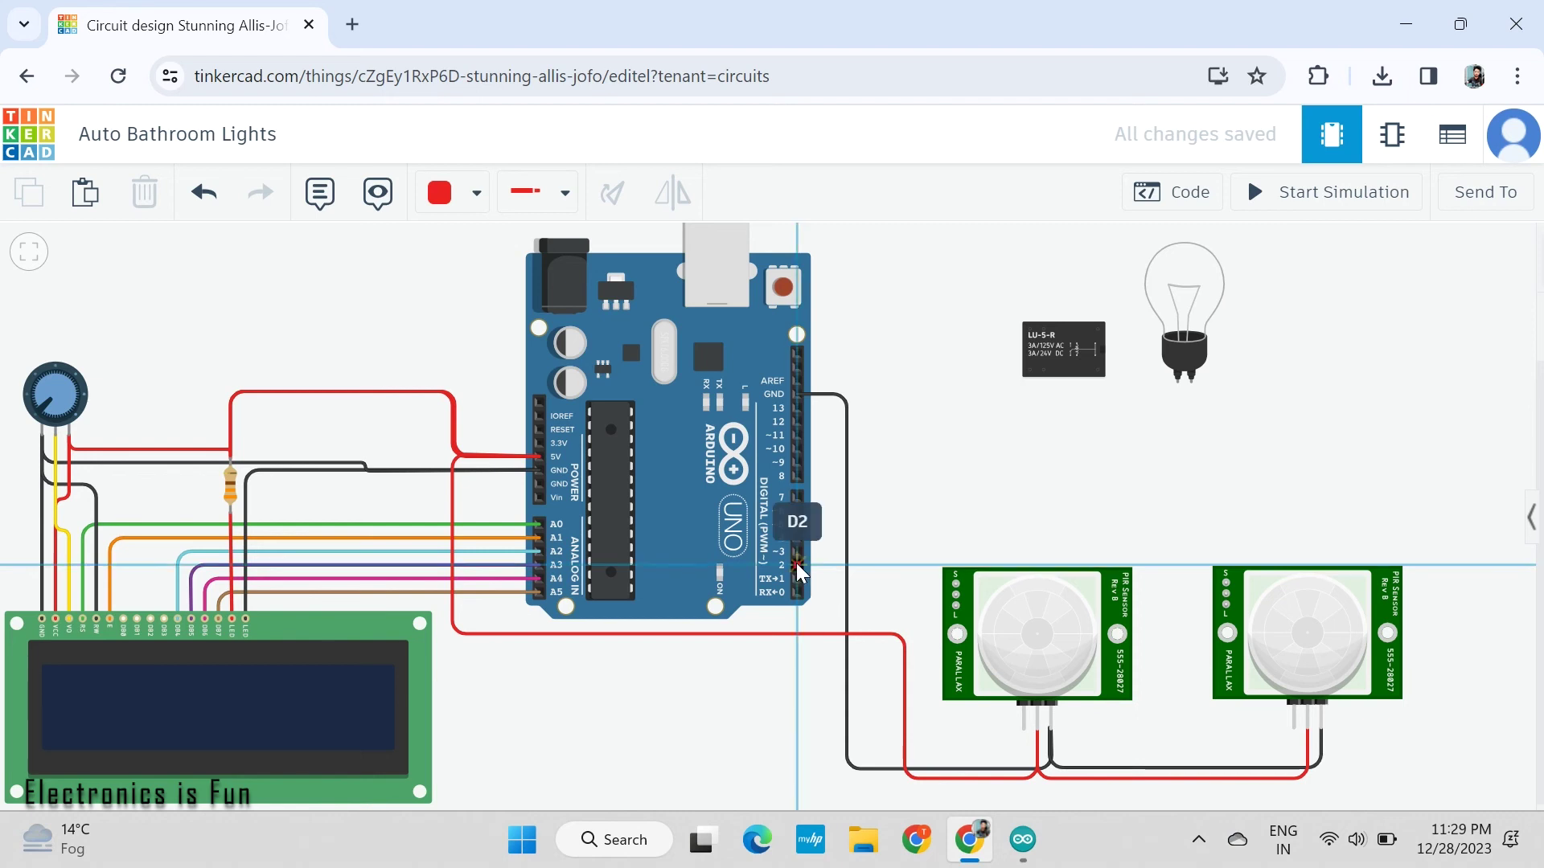
click(858, 565)
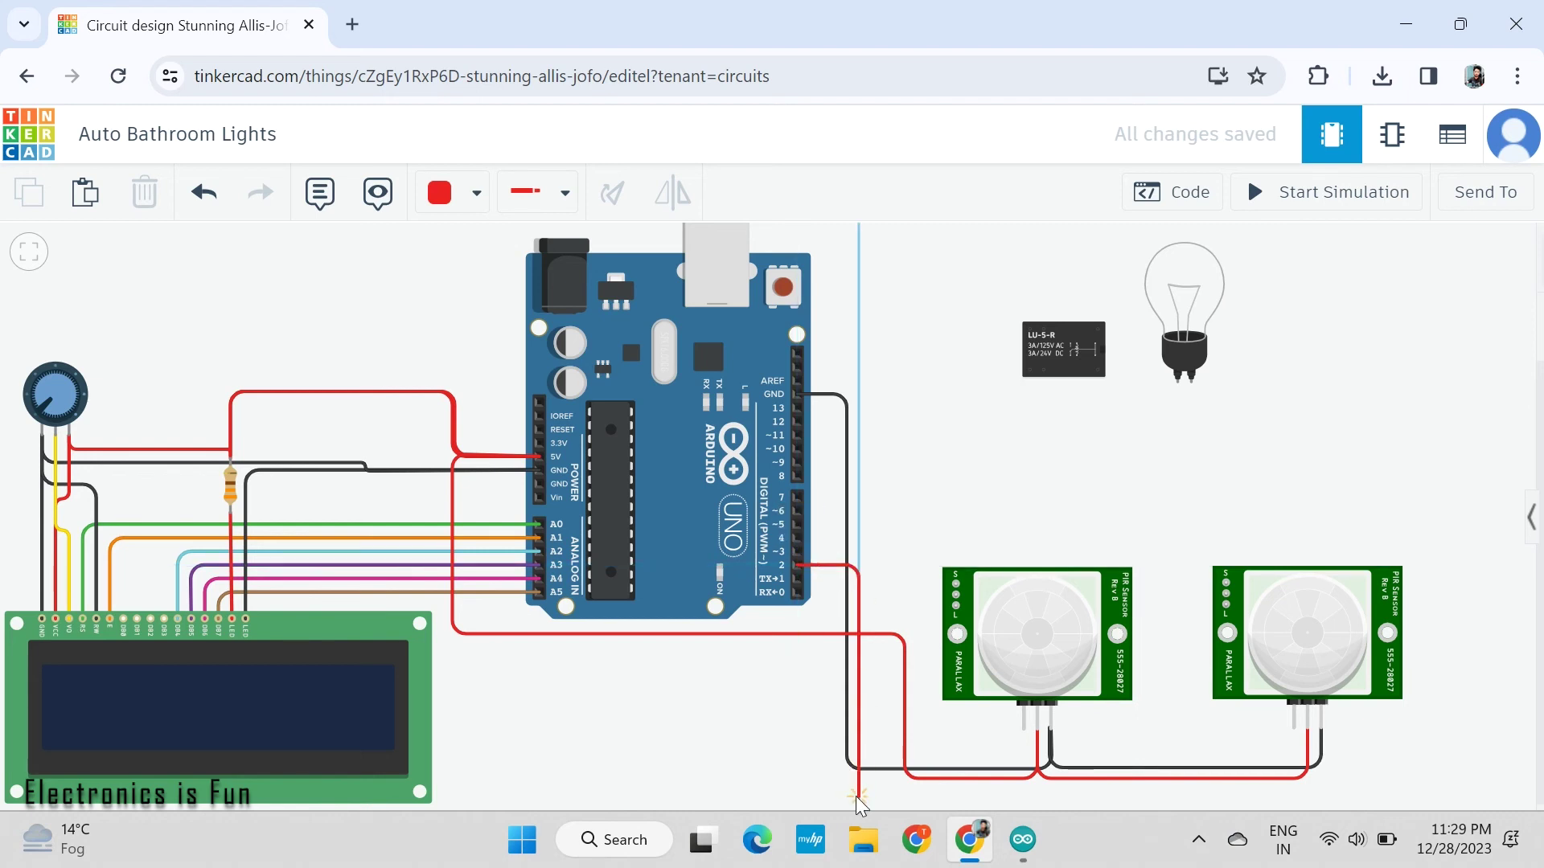
click(859, 797)
click(1027, 798)
click(1023, 729)
drag(1030, 800, 1024, 798)
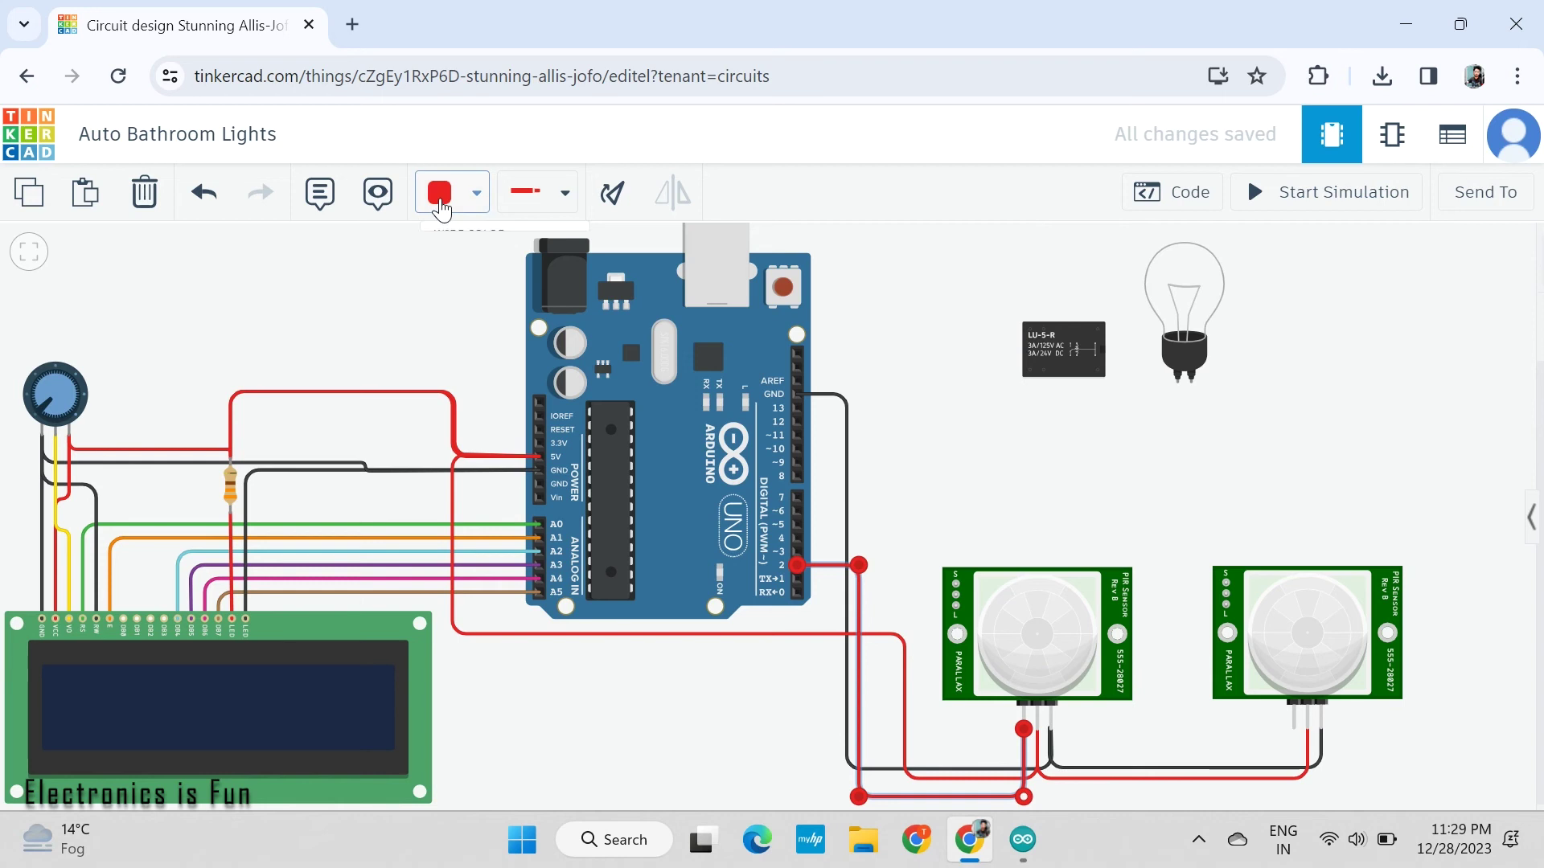
click(440, 209)
click(466, 393)
click(481, 402)
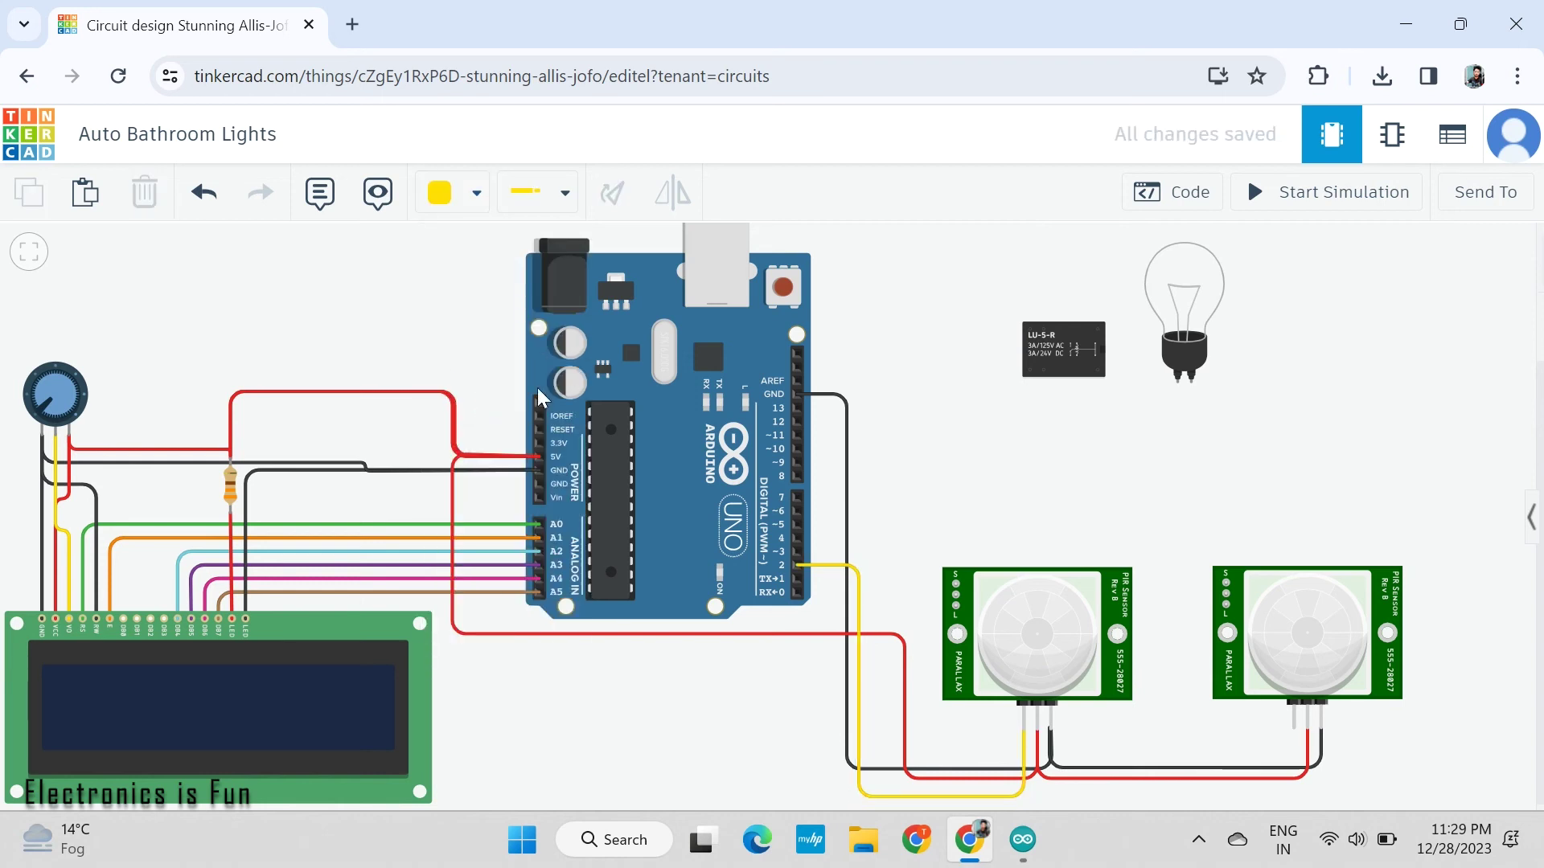
Wire Arduino pin D3 to the right PIR sensor's signal pin, routing below the yellow wire, and colour it orange
click(798, 551)
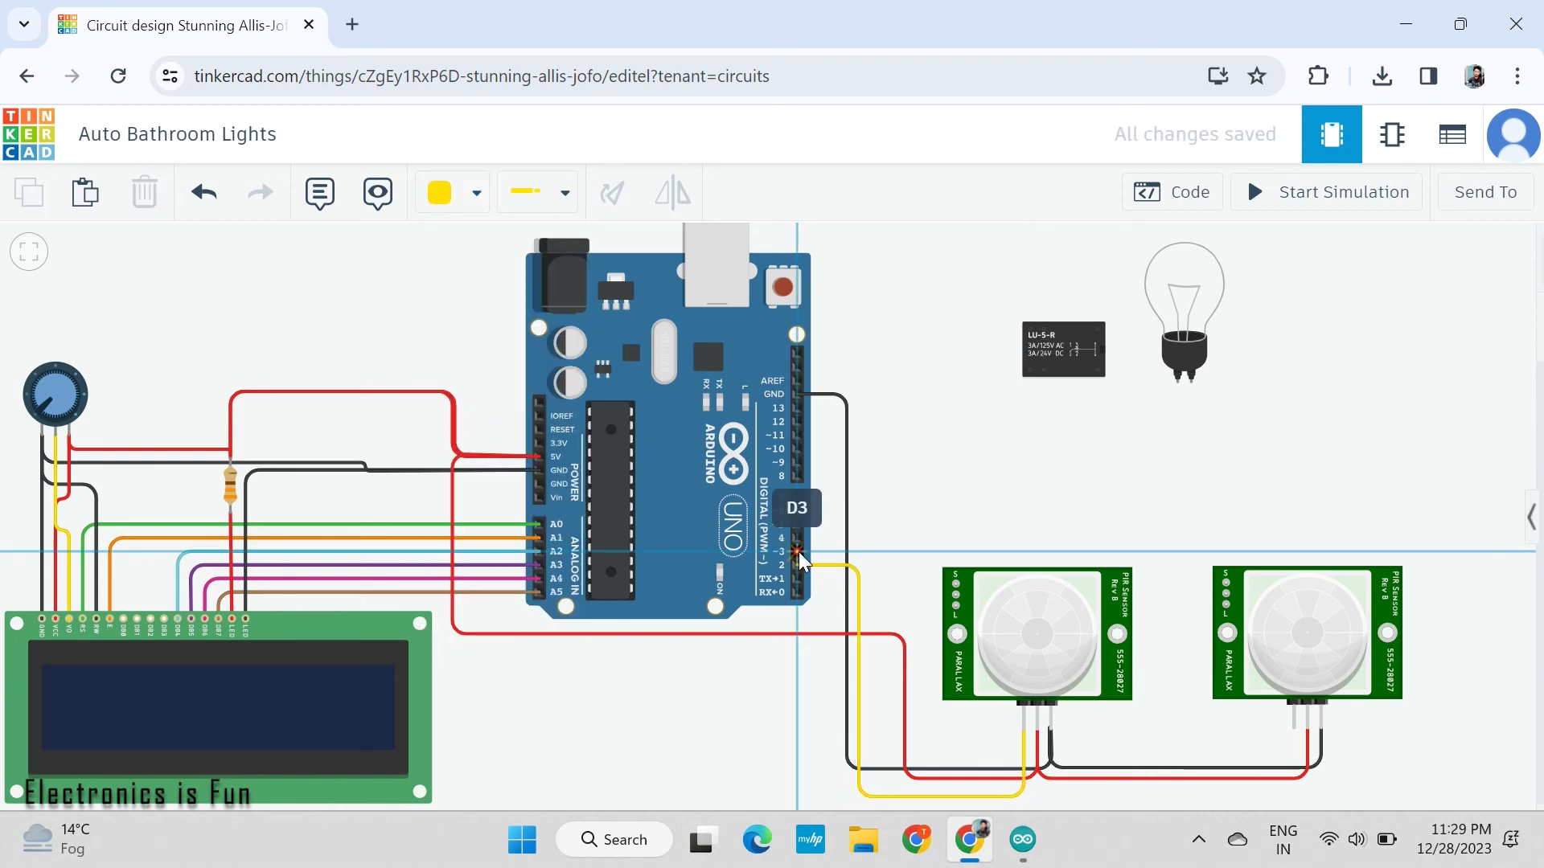
click(871, 553)
click(874, 803)
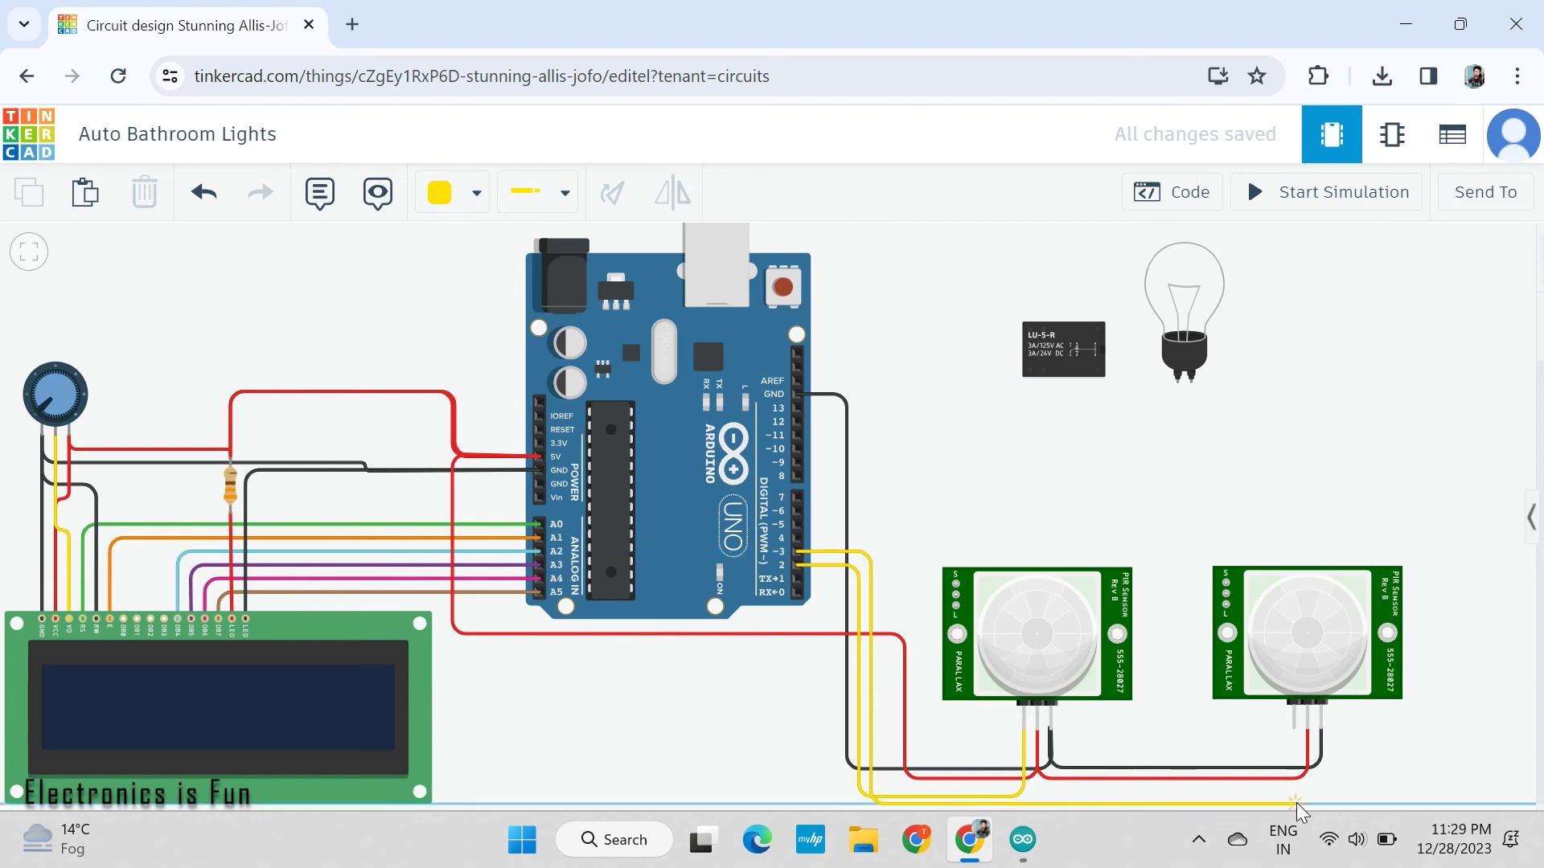
click(1294, 726)
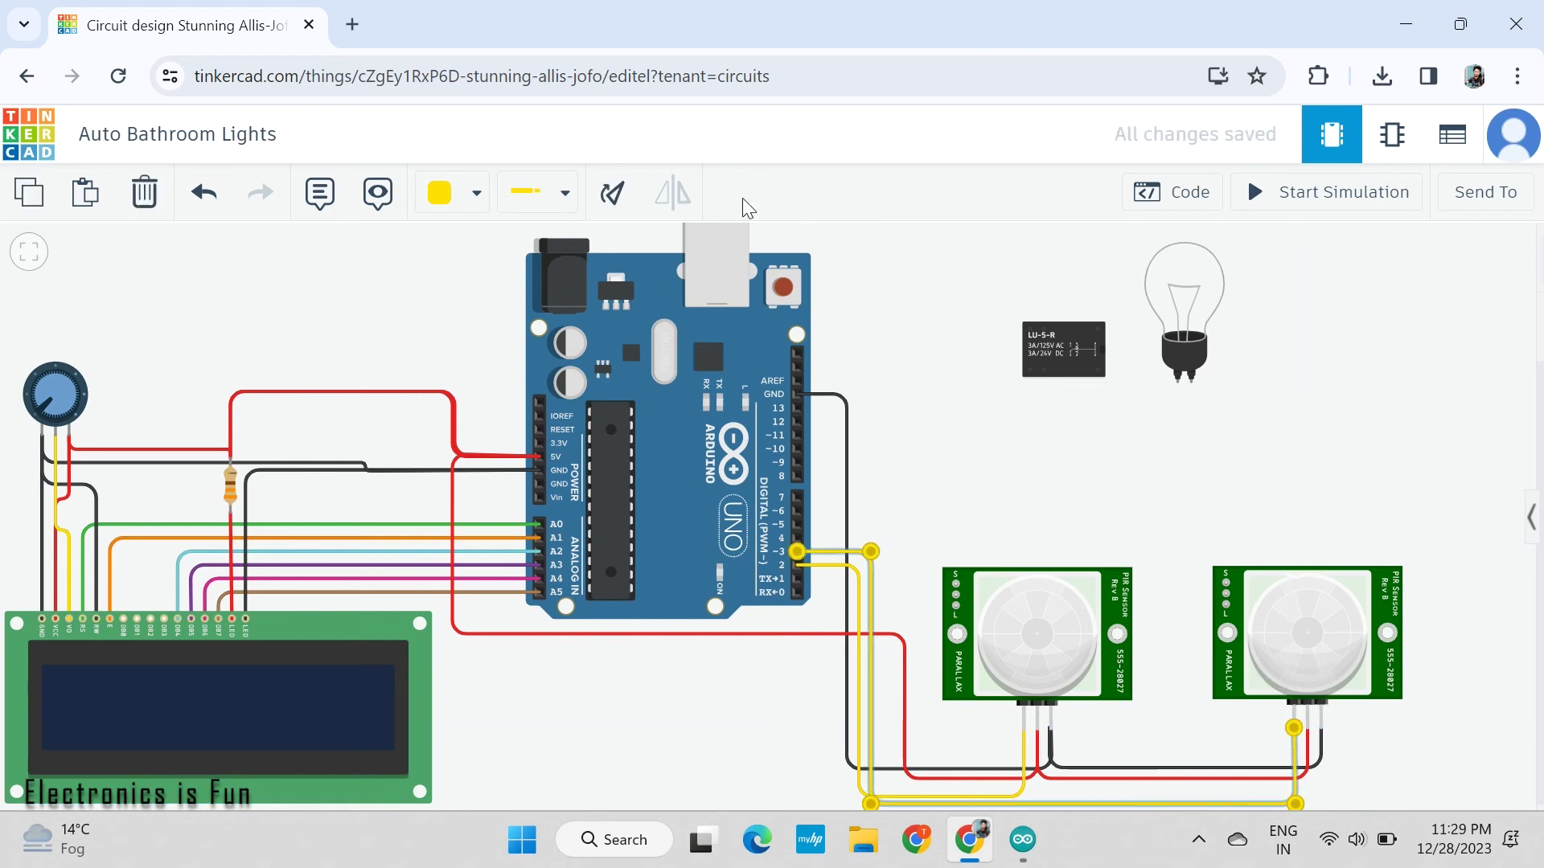
click(450, 193)
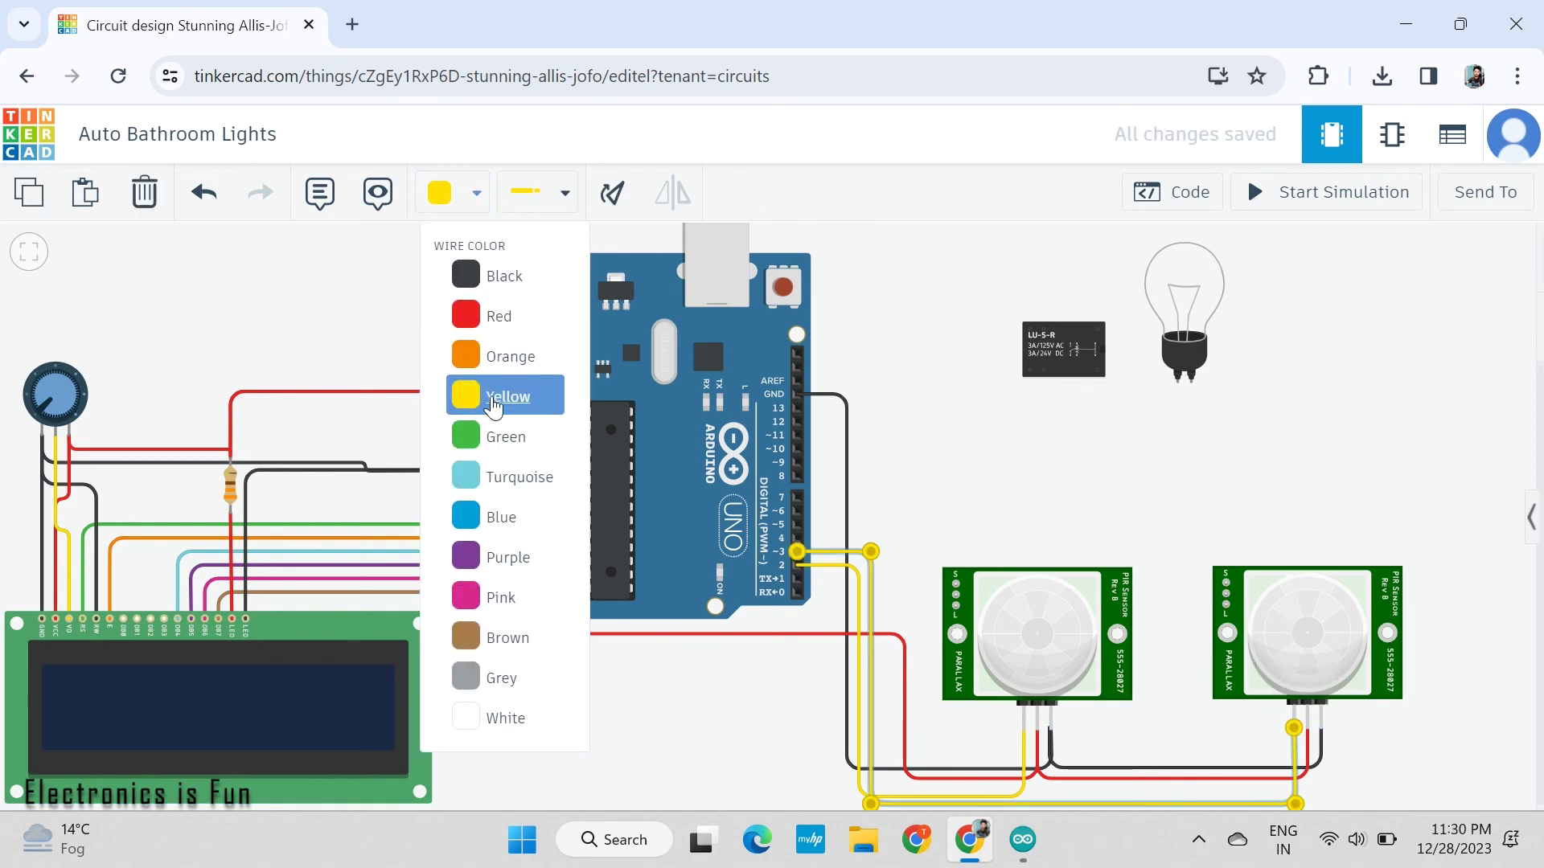
click(494, 363)
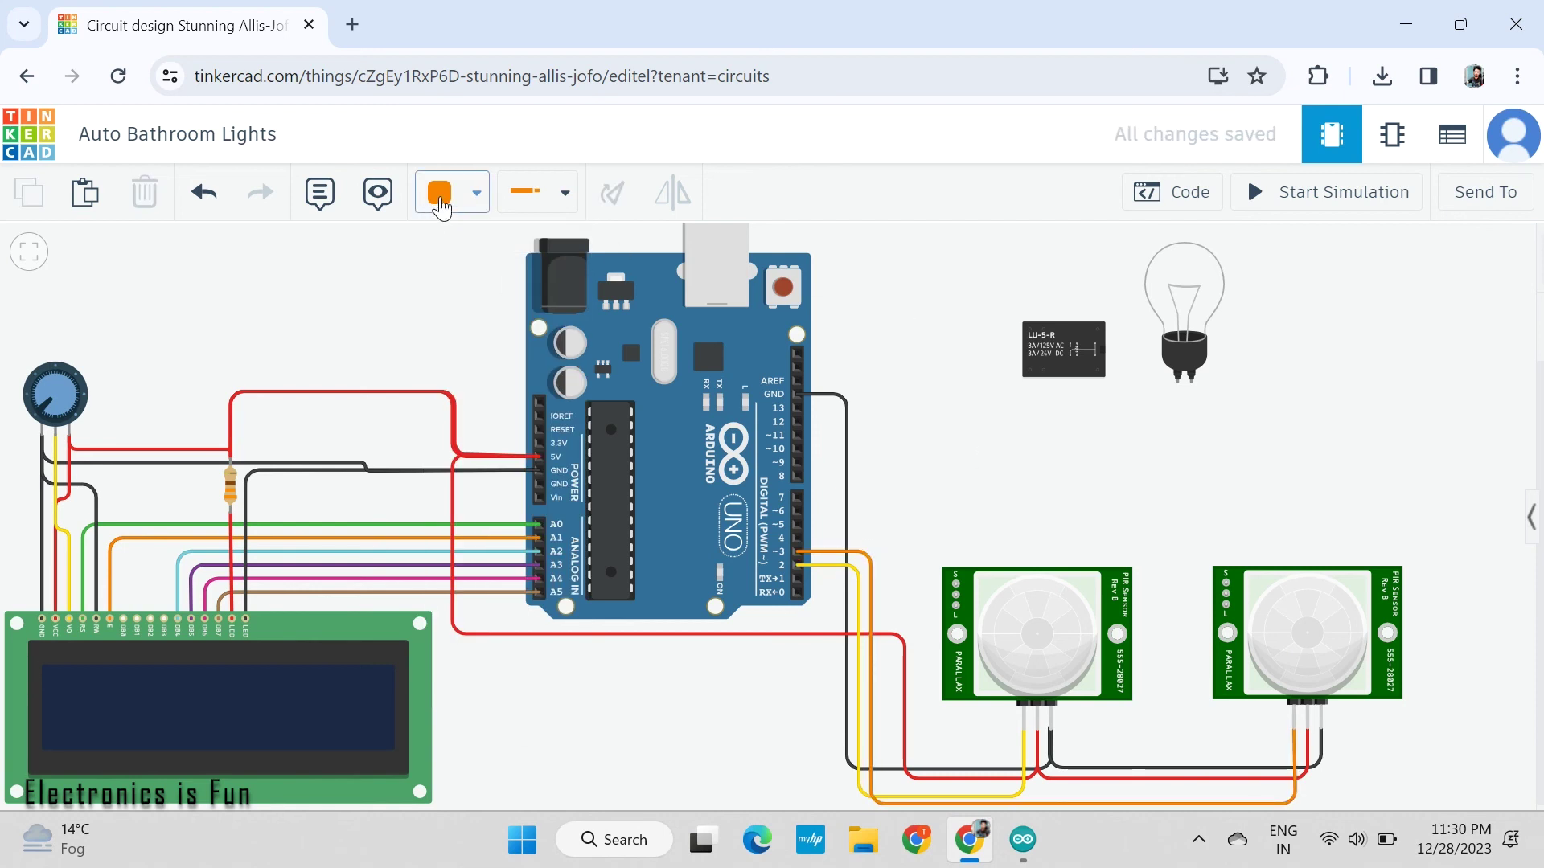
Connect the relay's Terminal 8 to the light bulb's right terminal with a pink U-shaped wire, straightening its corner
click(441, 195)
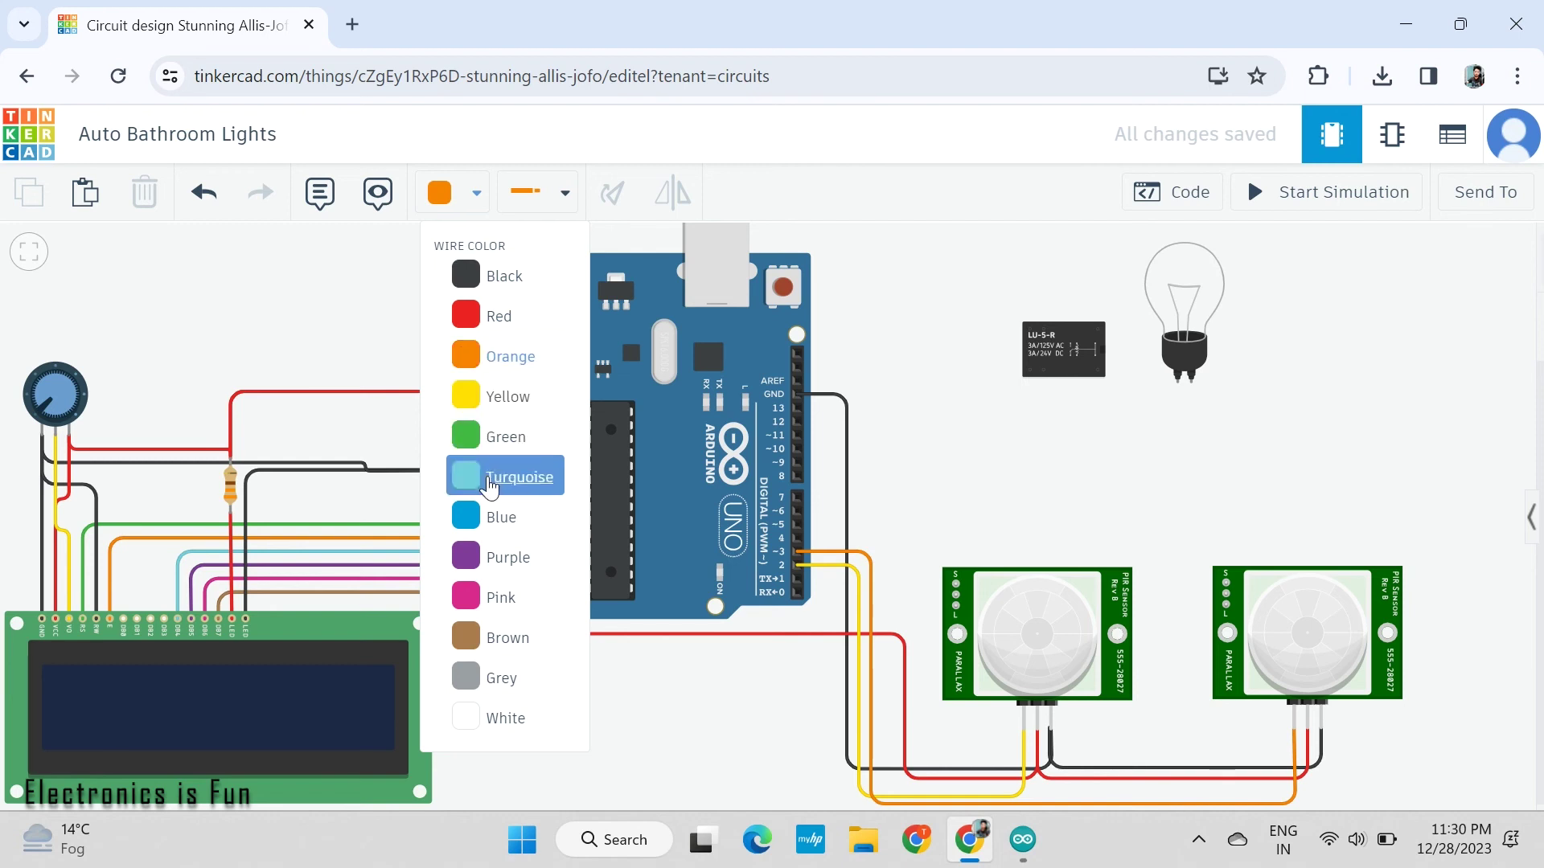
click(490, 597)
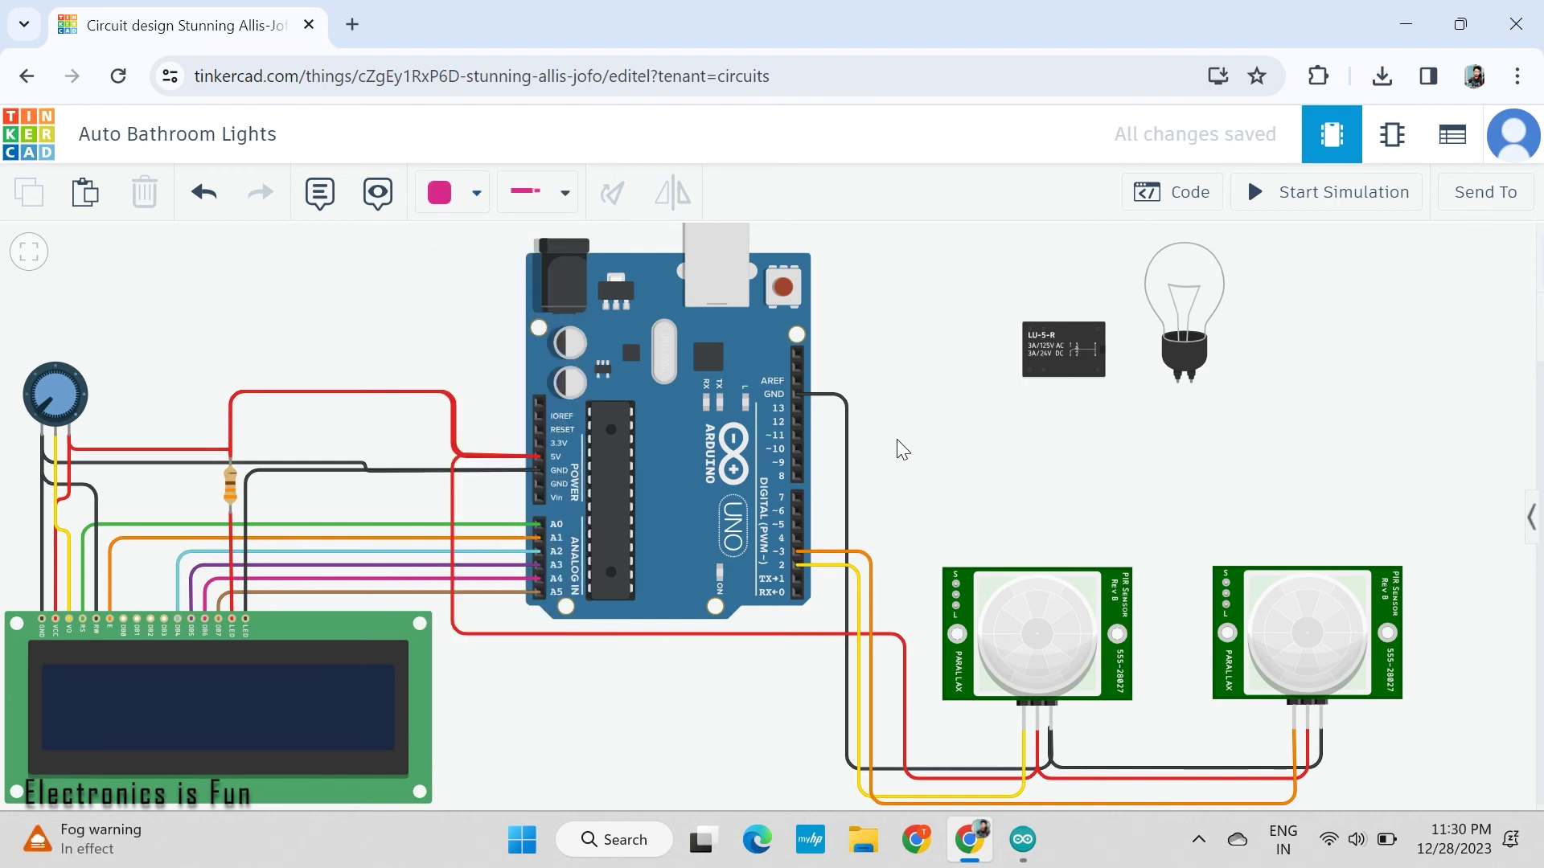
click(1043, 373)
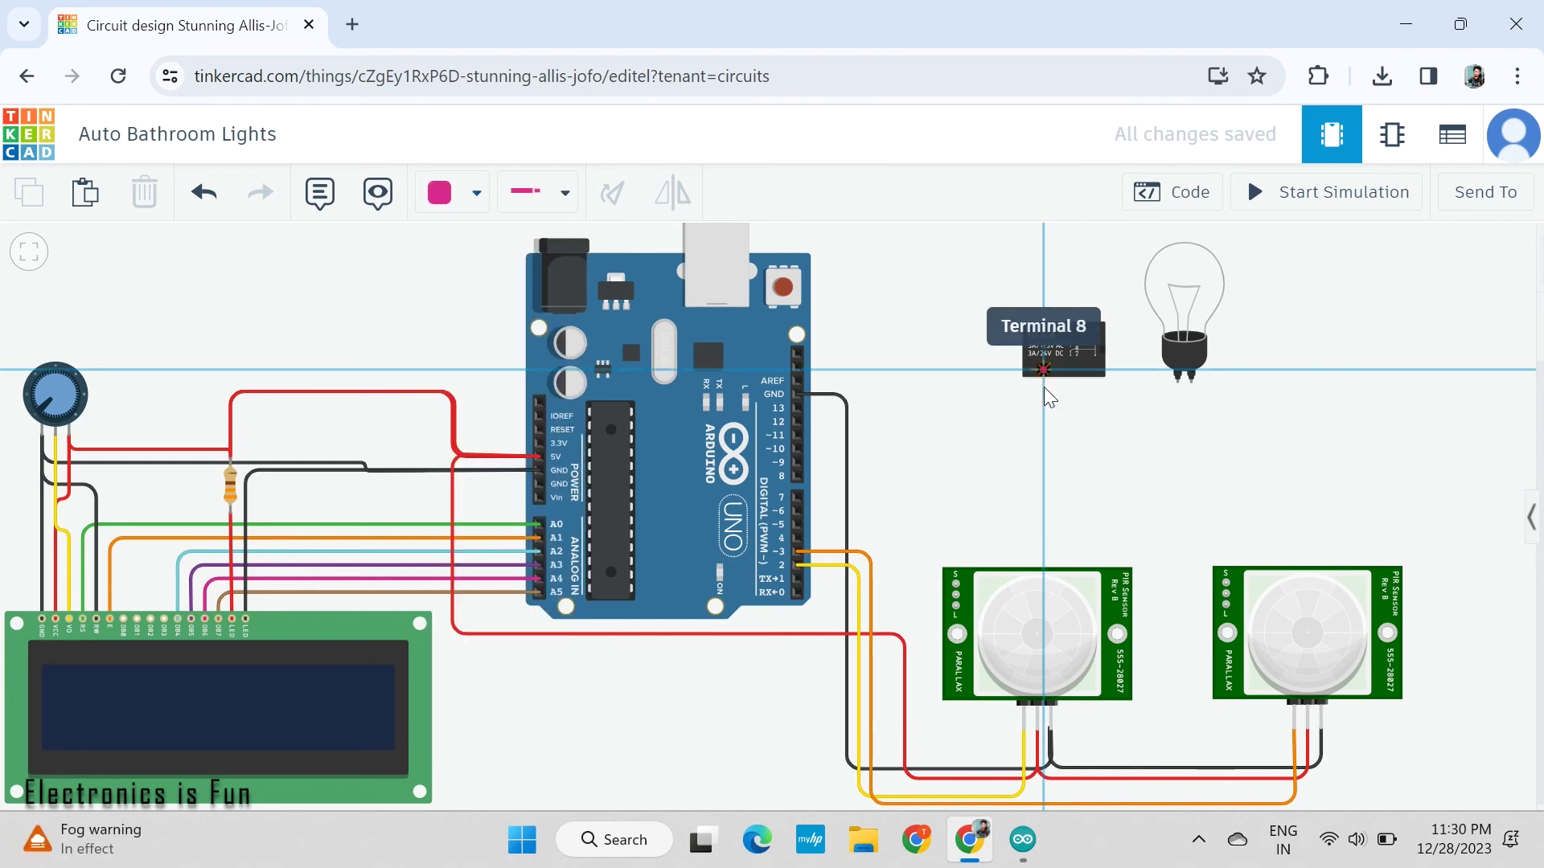
click(1045, 406)
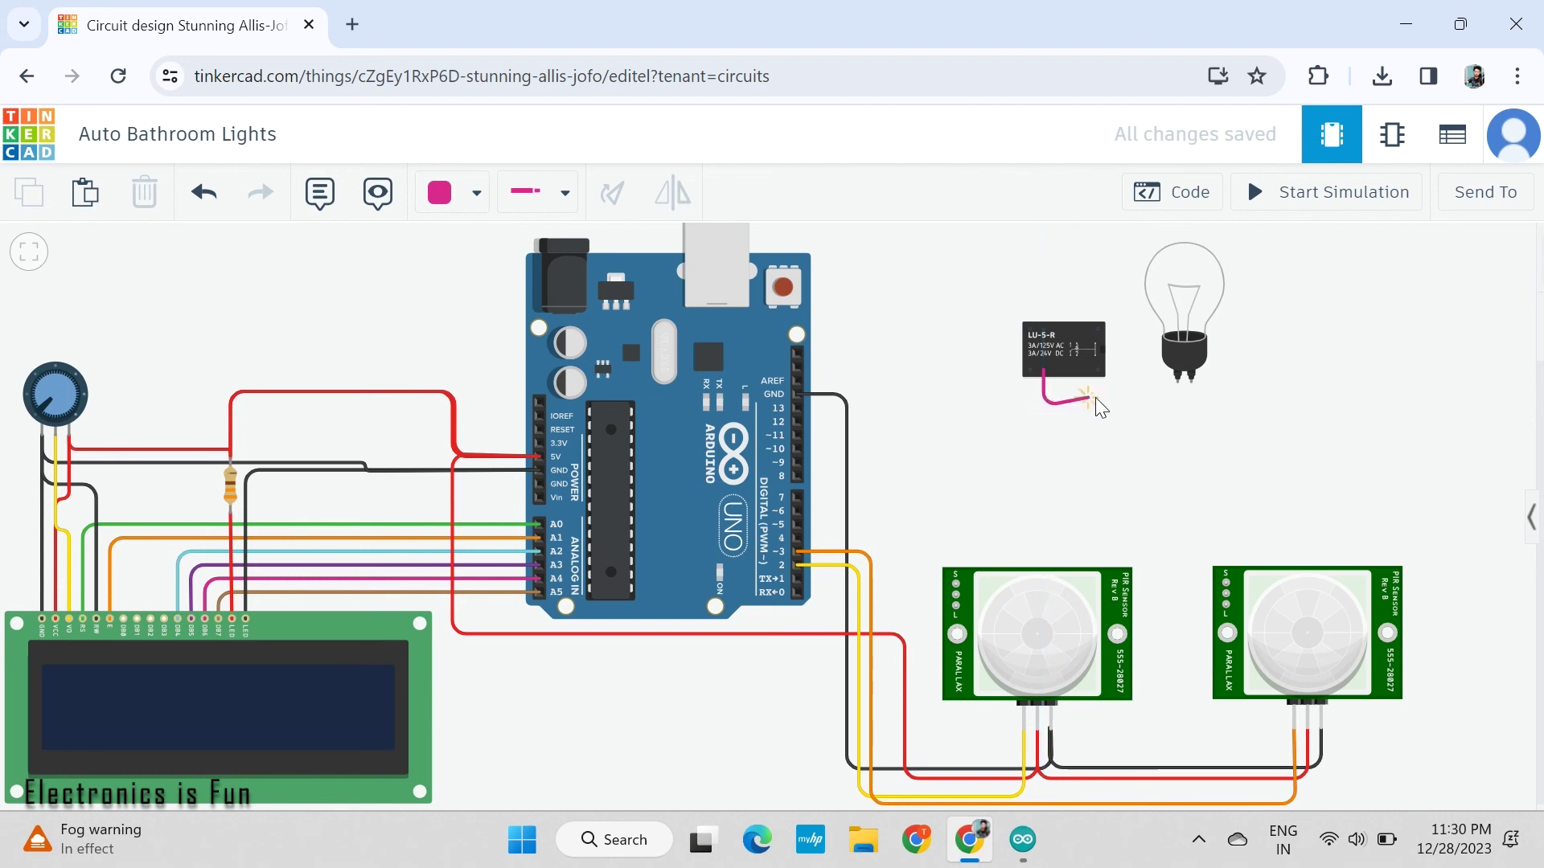
click(1194, 406)
click(1193, 382)
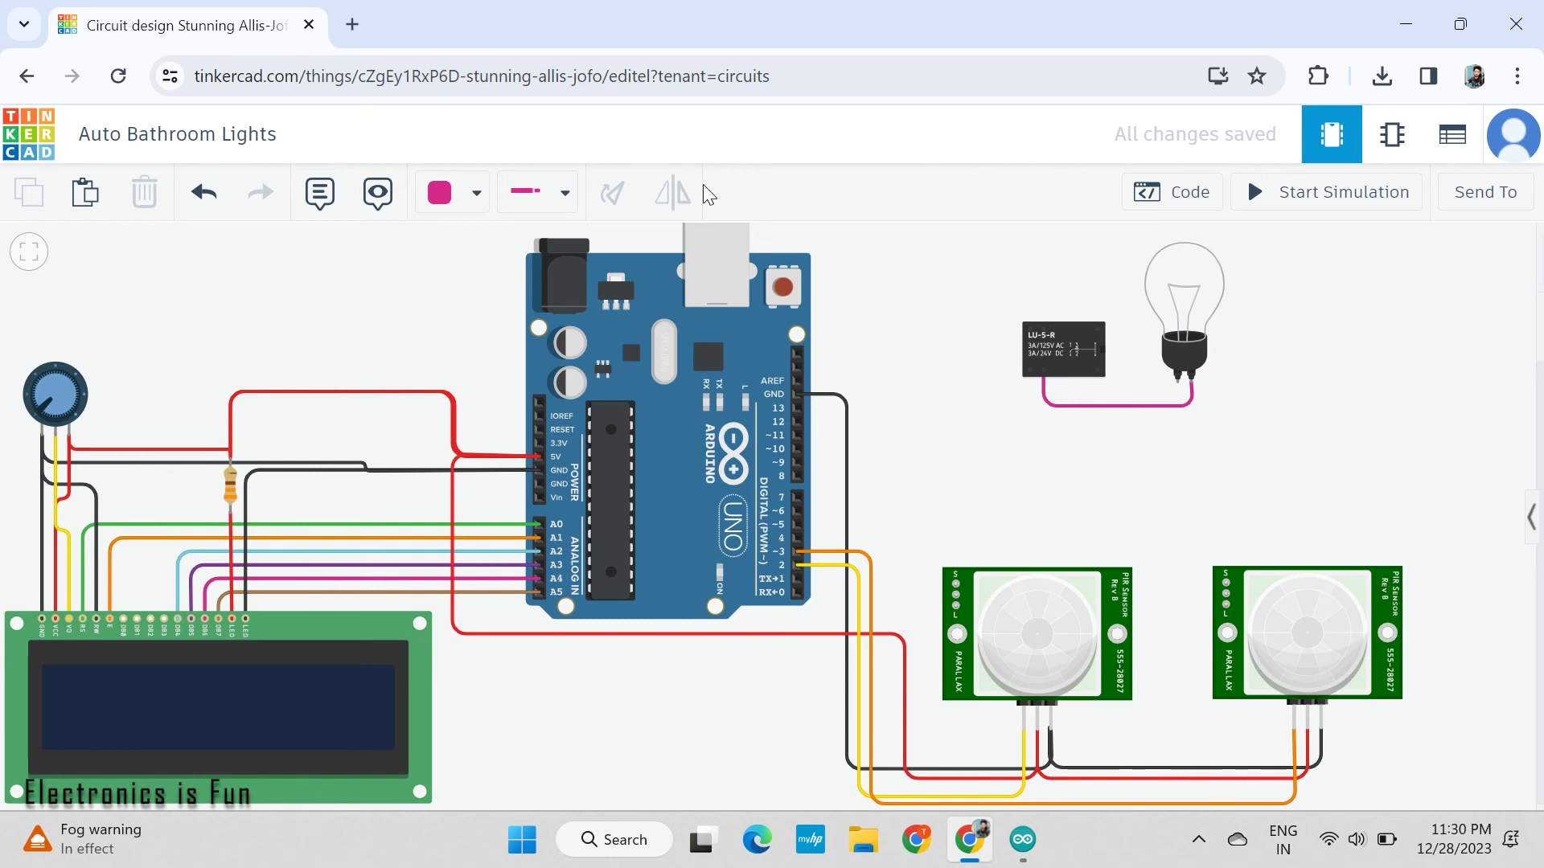
click(1190, 408)
drag(1195, 410, 1191, 408)
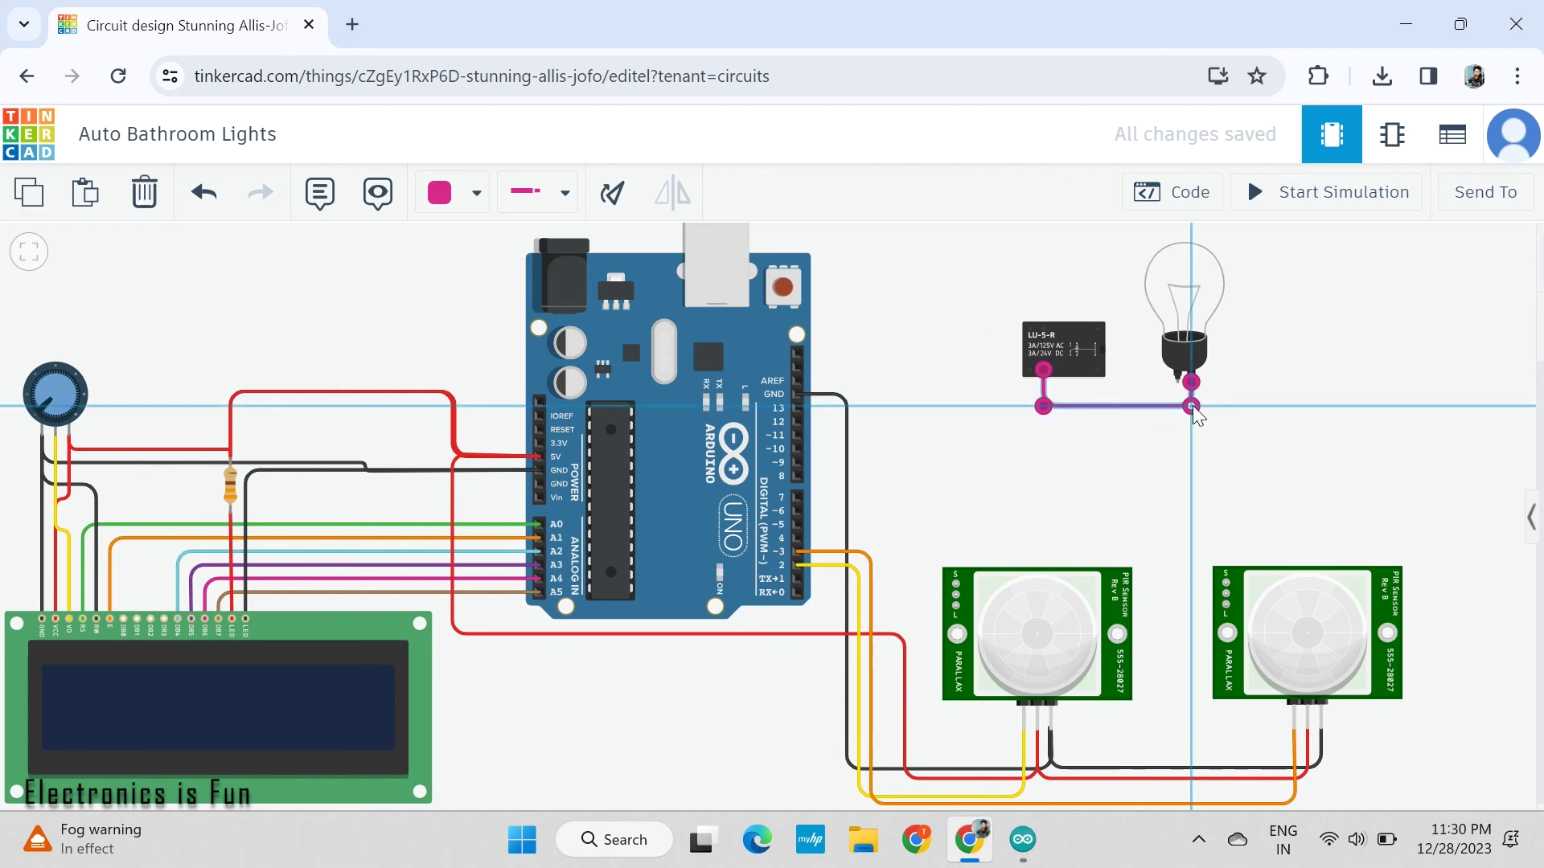
click(454, 308)
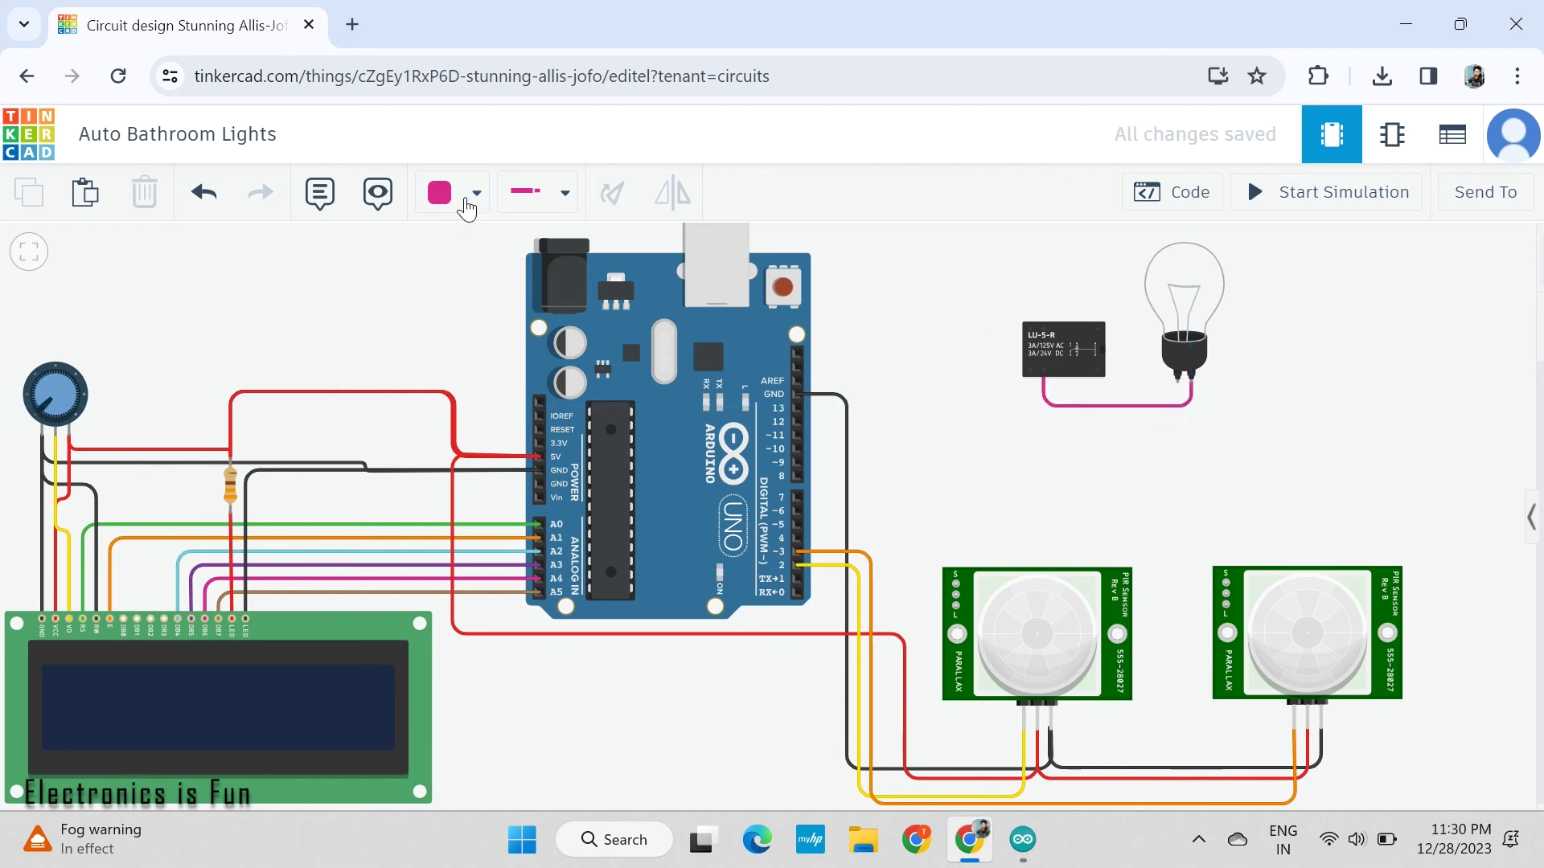
Wire the light bulb's left terminal to the Arduino's digital-side GND pin with a black wire routed below the pink one
click(452, 195)
click(473, 281)
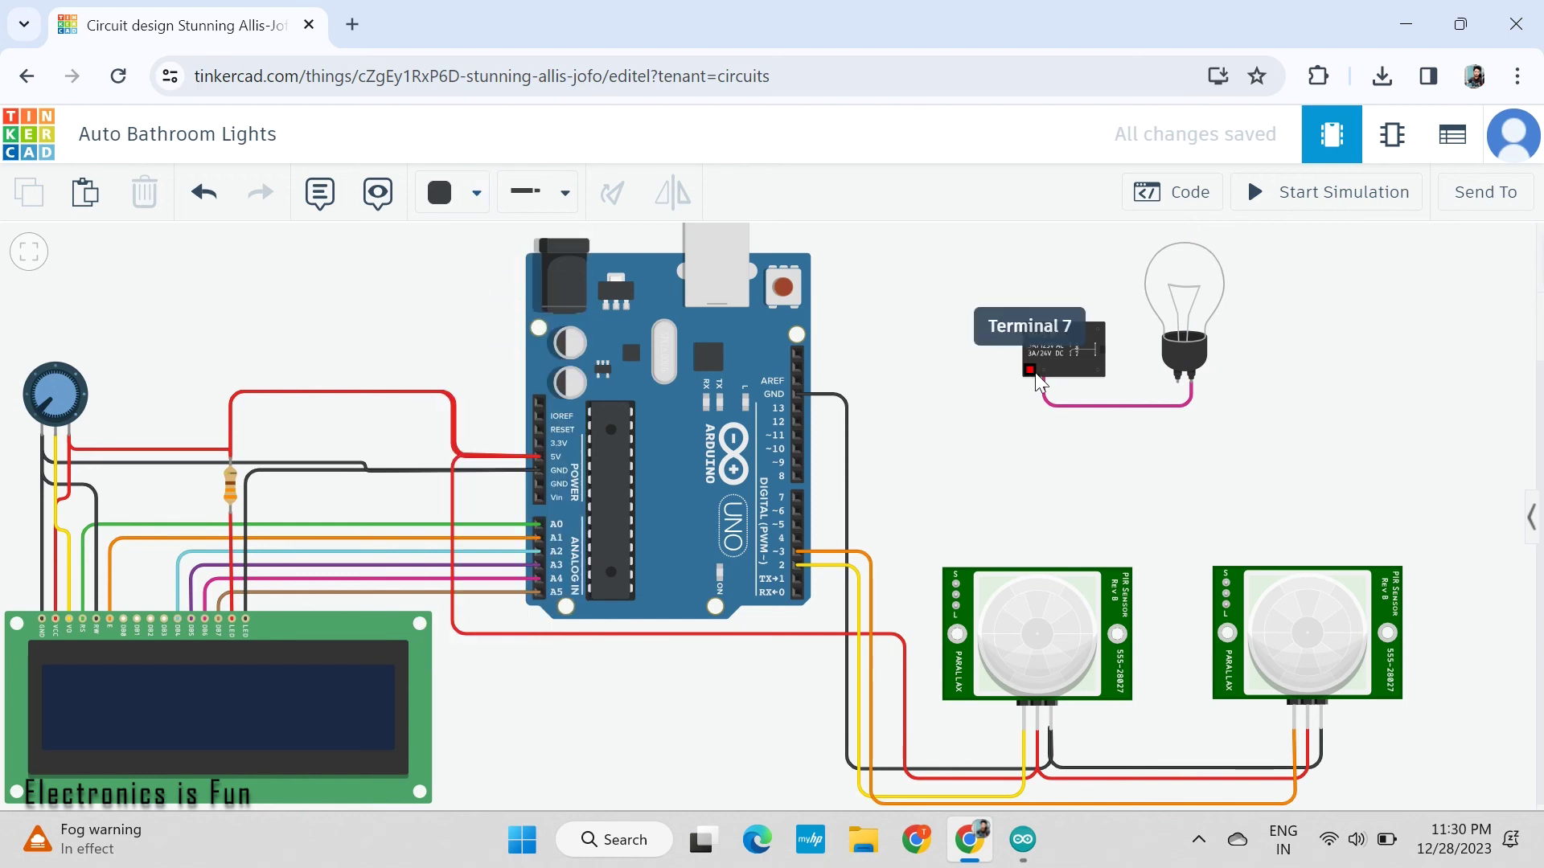
click(1181, 386)
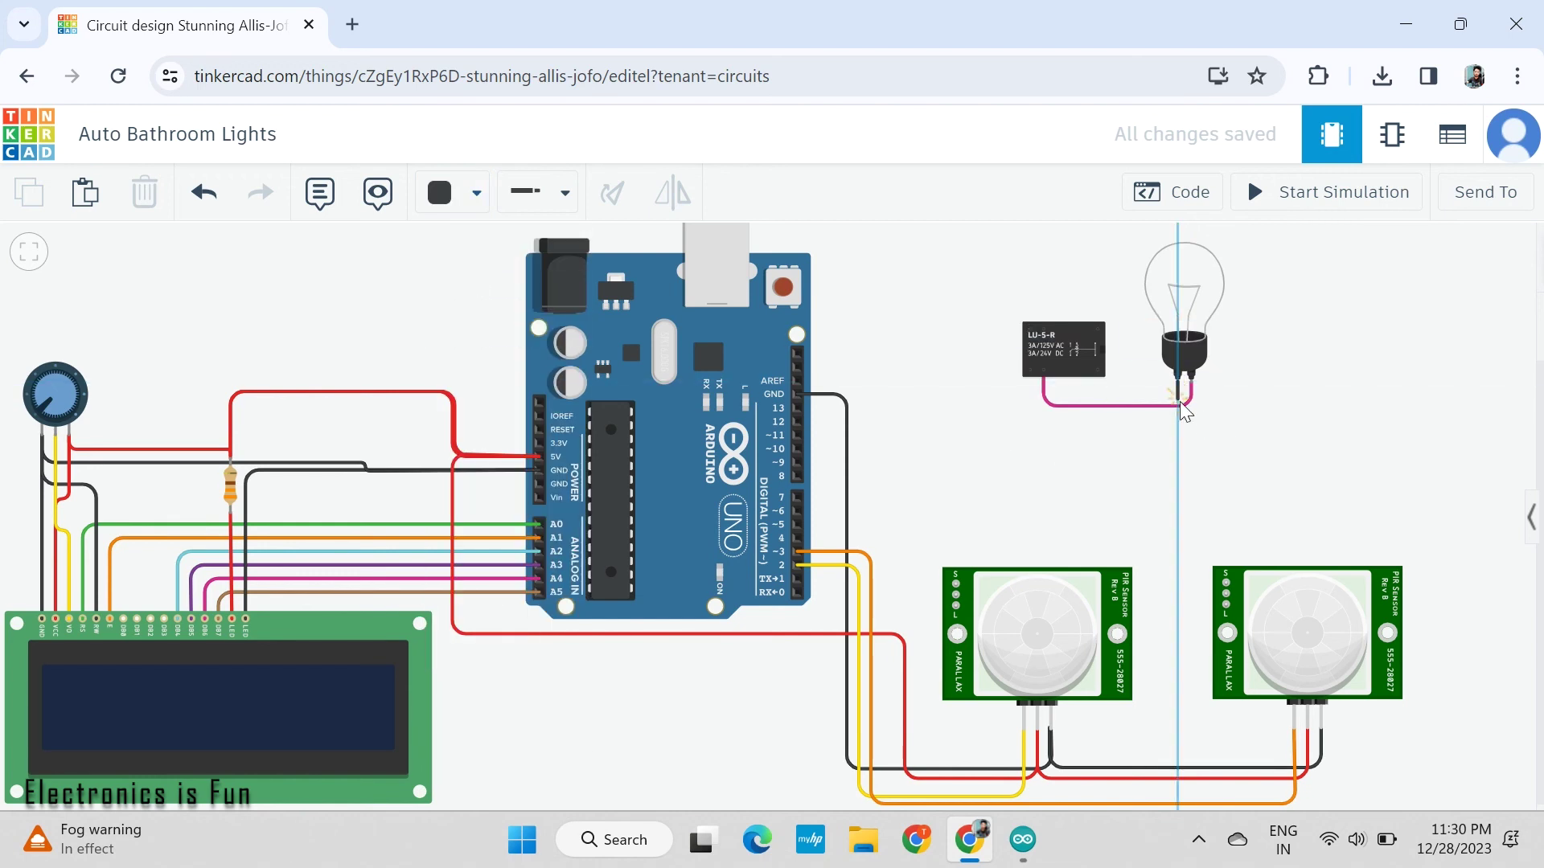
click(1179, 423)
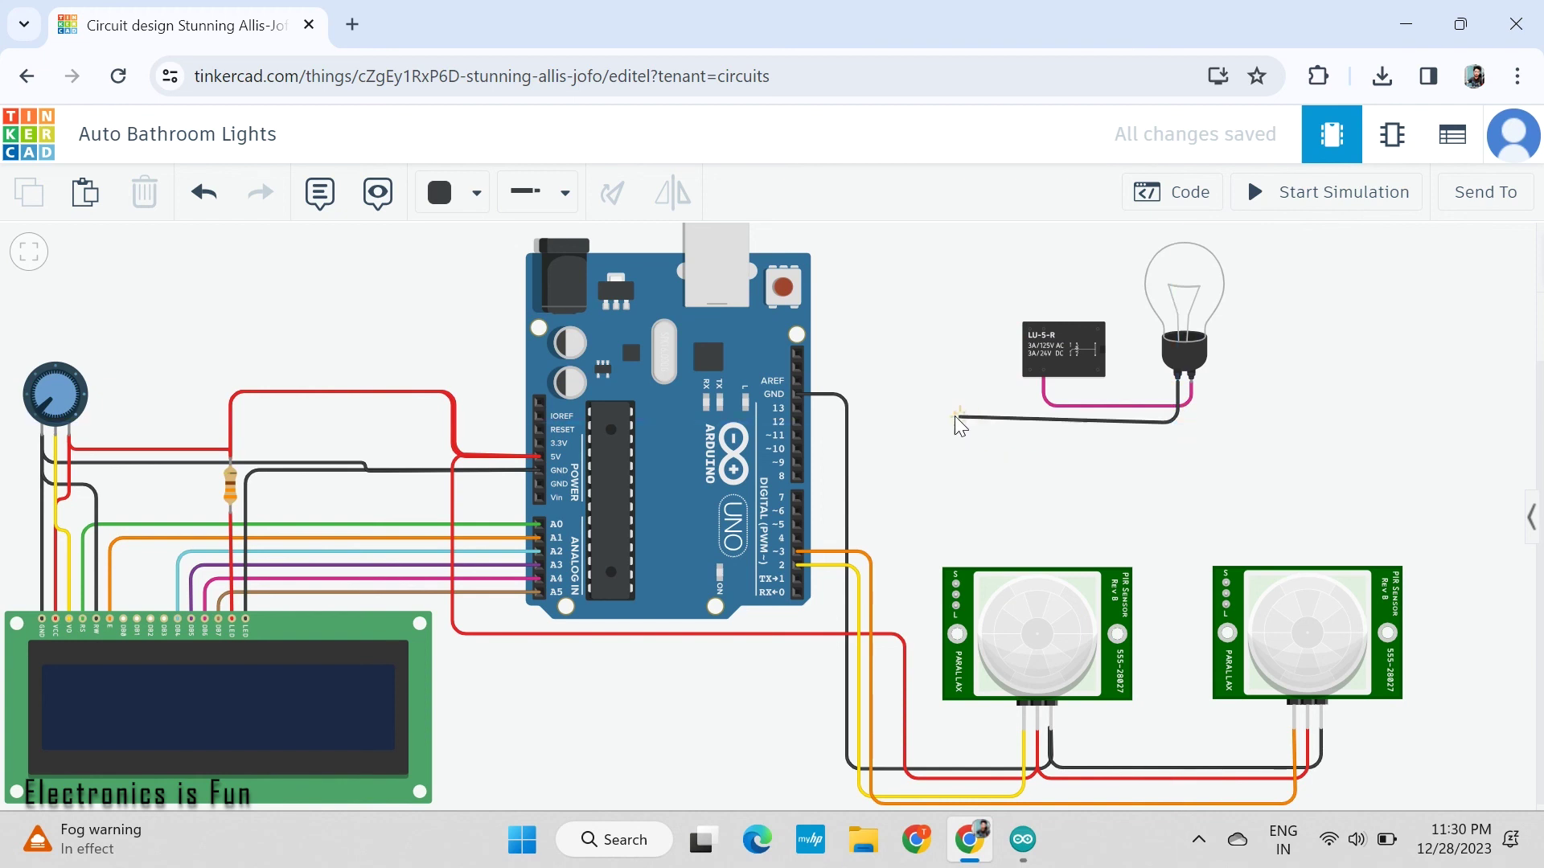
click(876, 423)
click(877, 394)
click(797, 394)
click(921, 356)
click(875, 403)
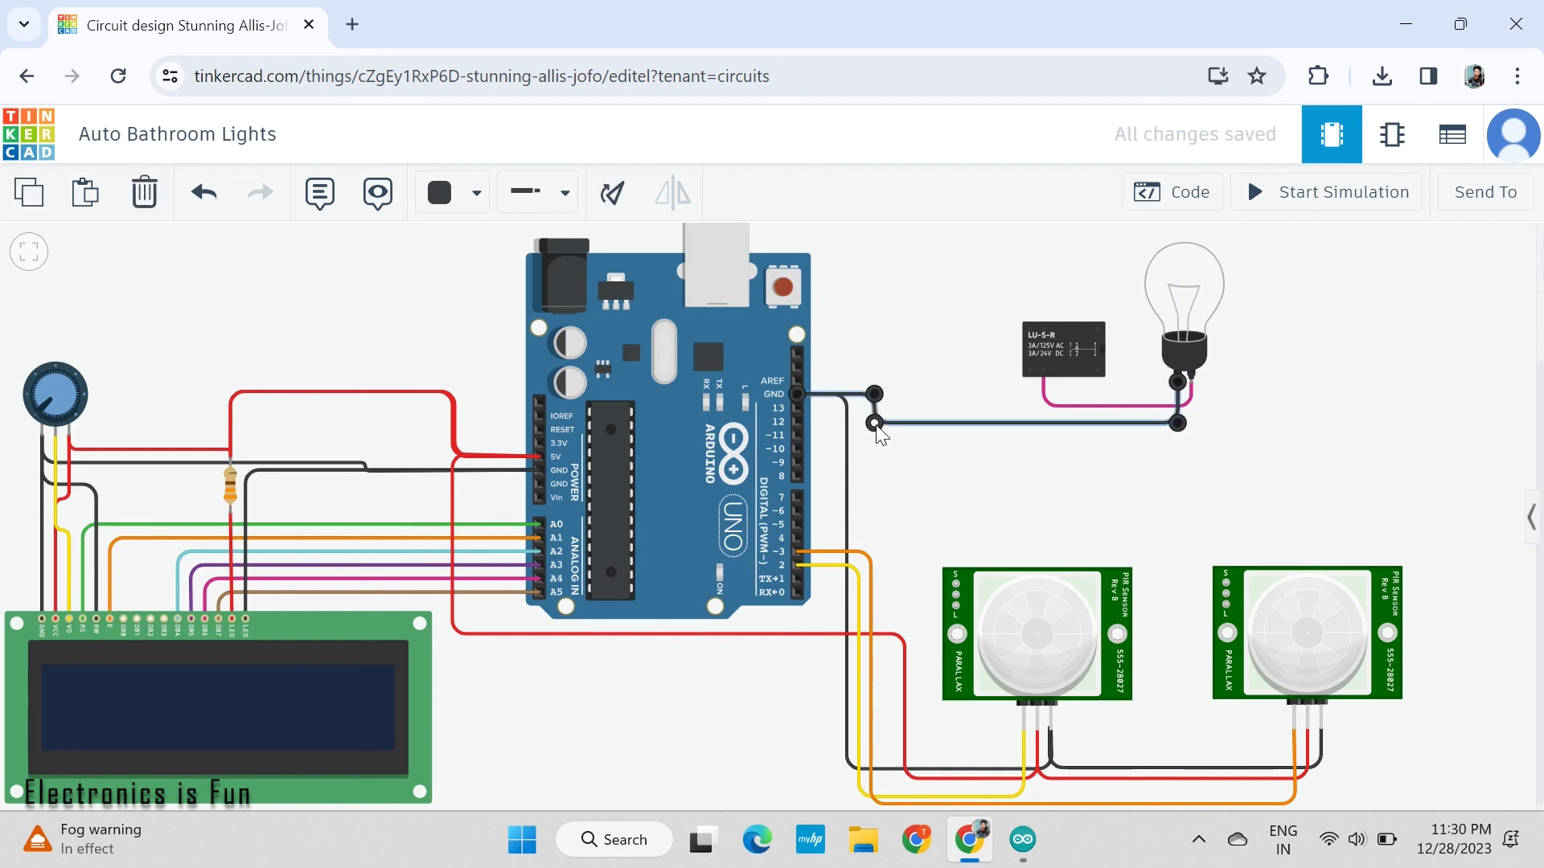
drag(875, 423, 874, 423)
click(921, 344)
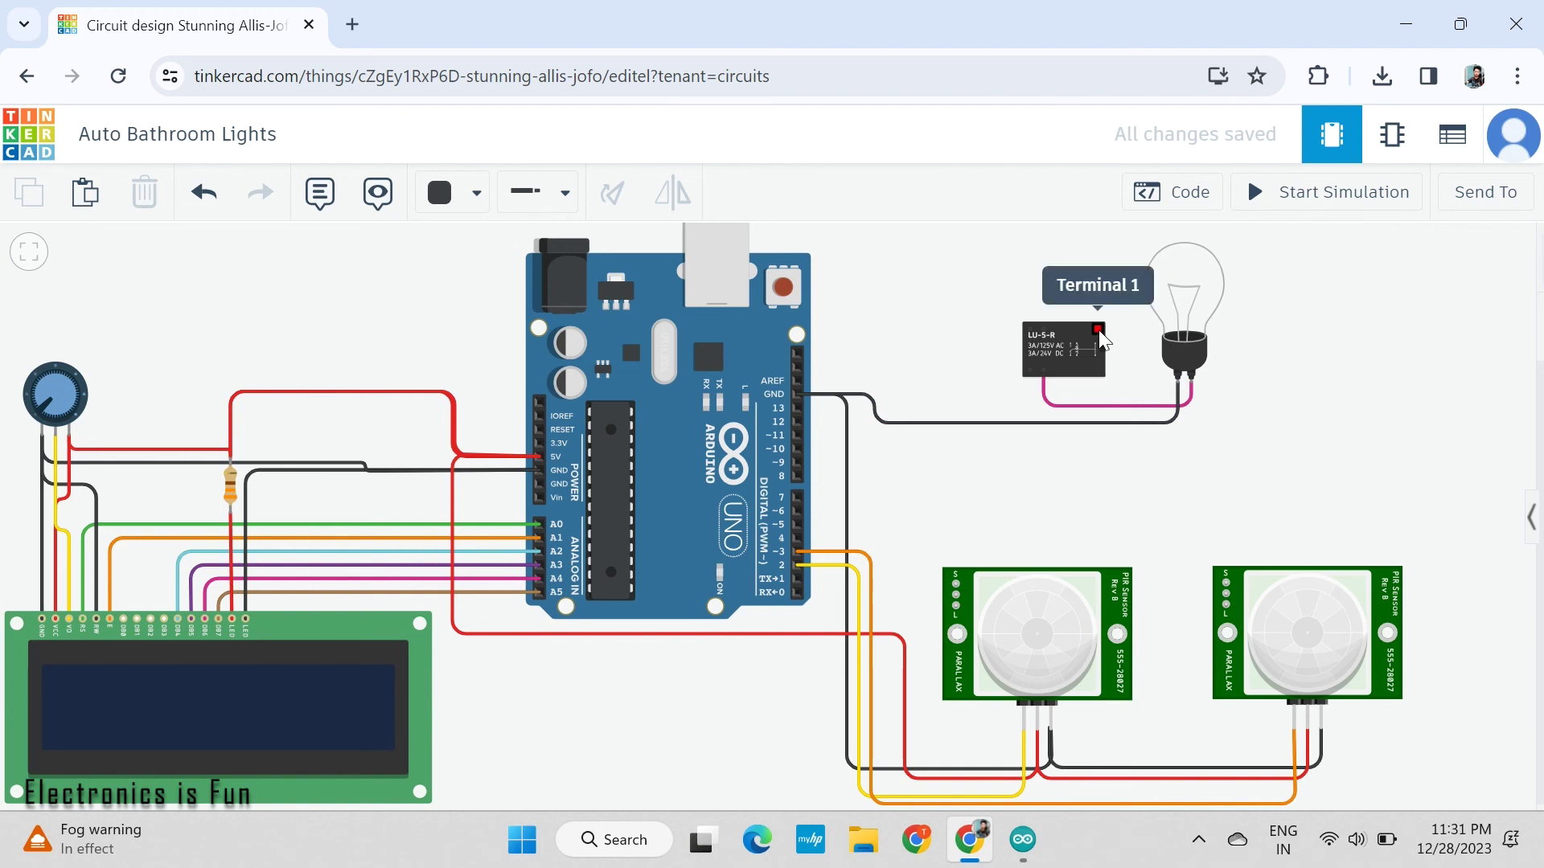
Wire the relay's Terminal 1 to the left PIR sensor's middle 5V pin with a red wire routed between the two sensors
click(446, 207)
click(478, 312)
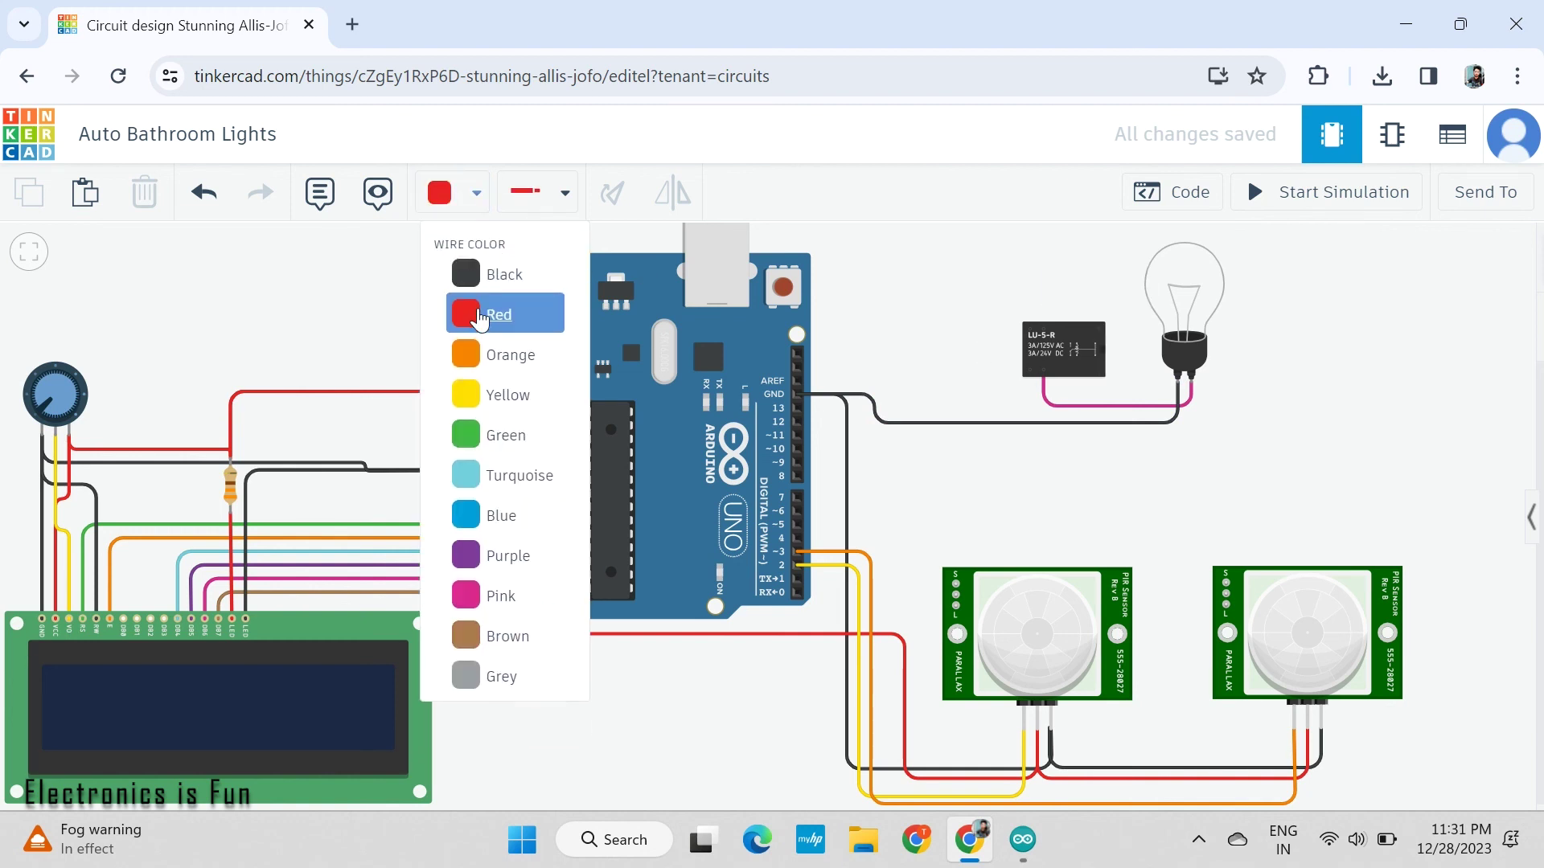
click(1099, 313)
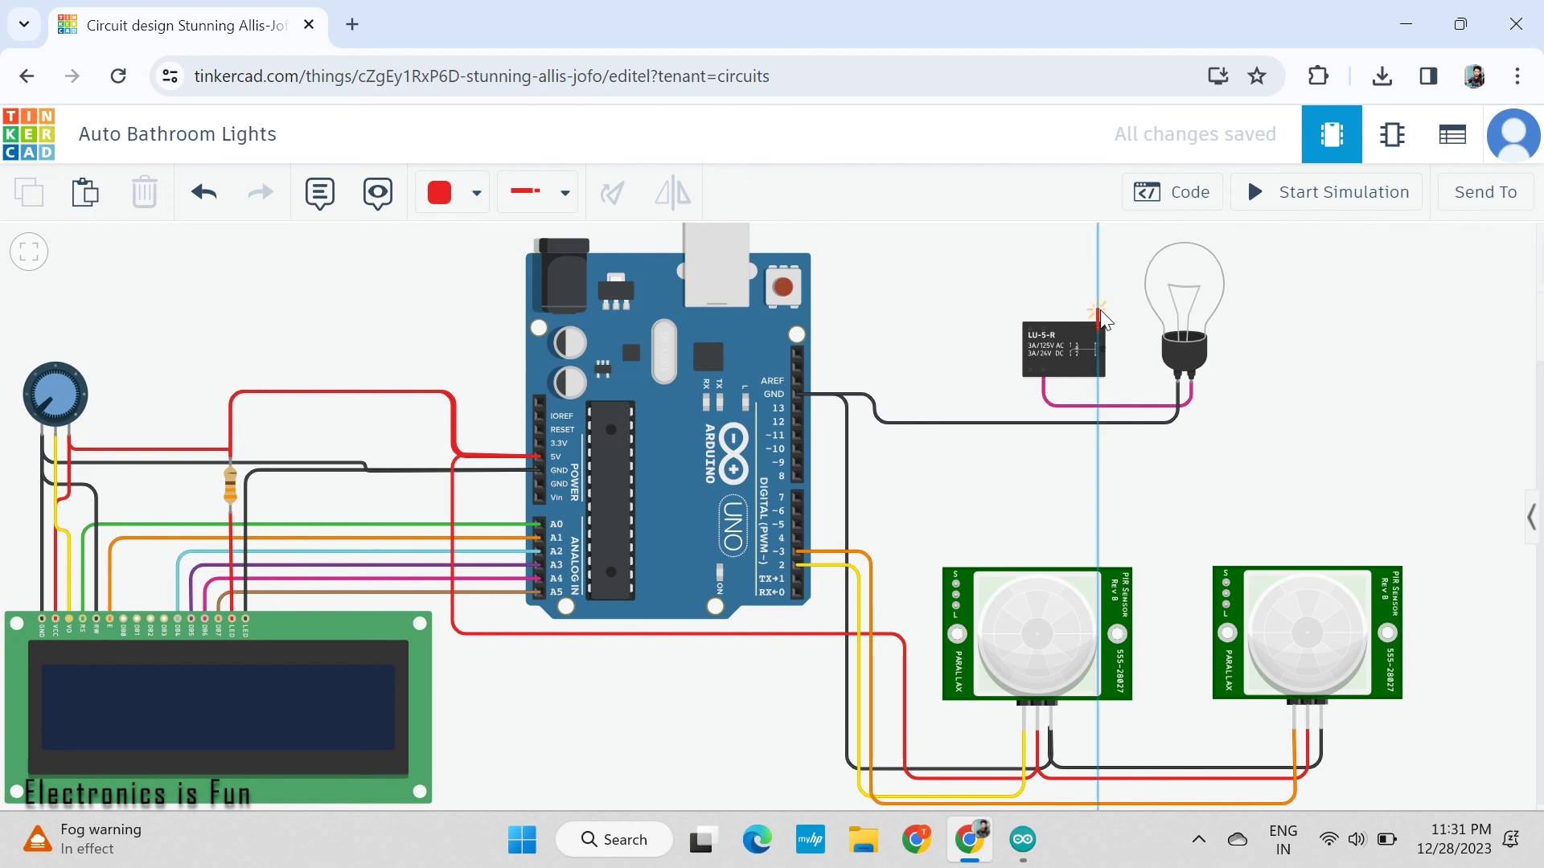
click(1099, 310)
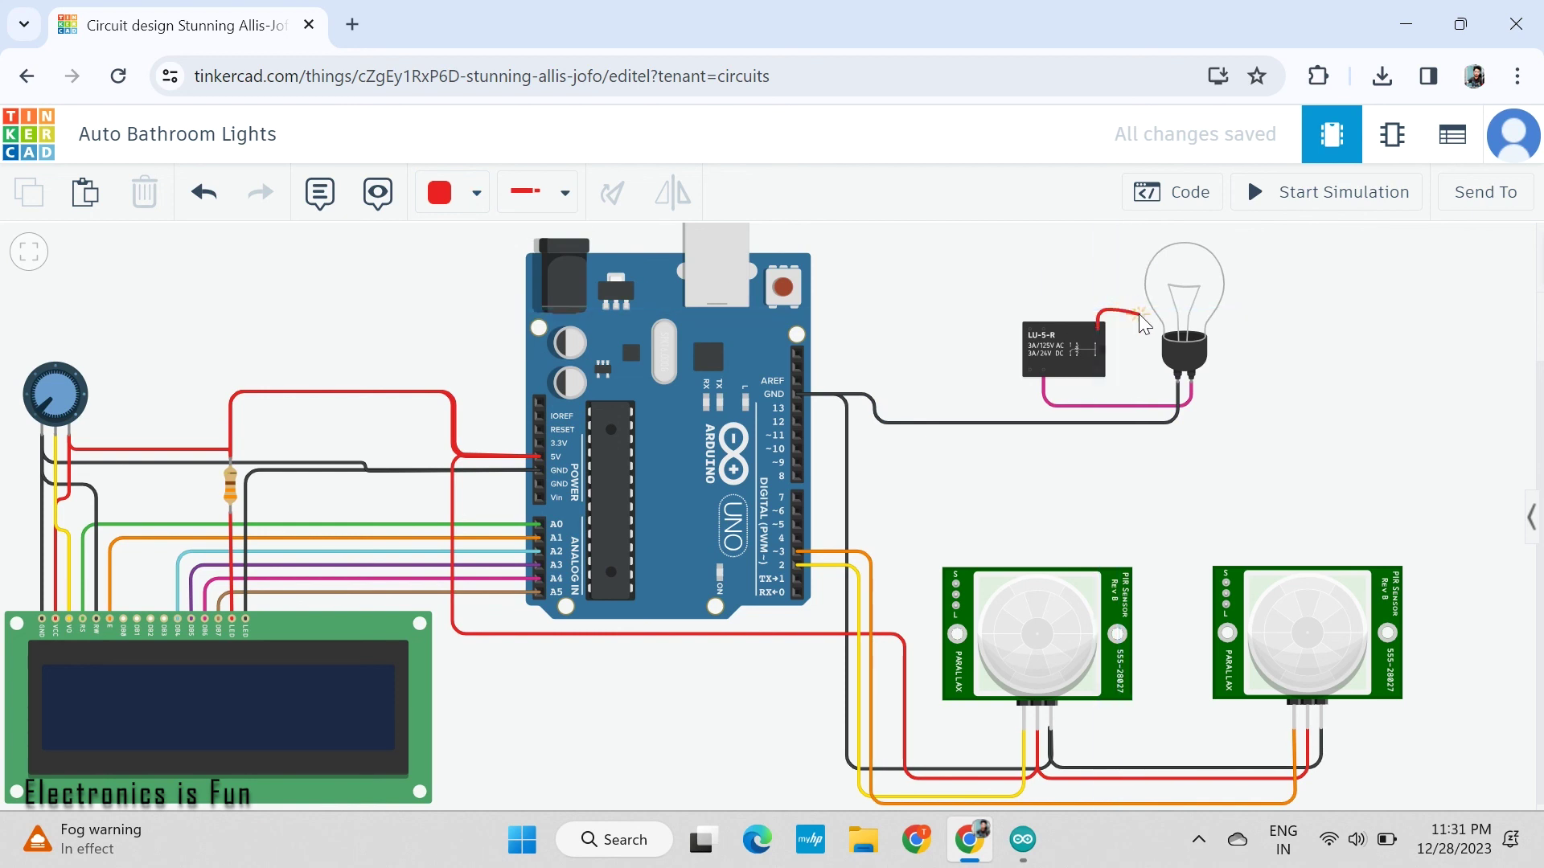
click(1126, 311)
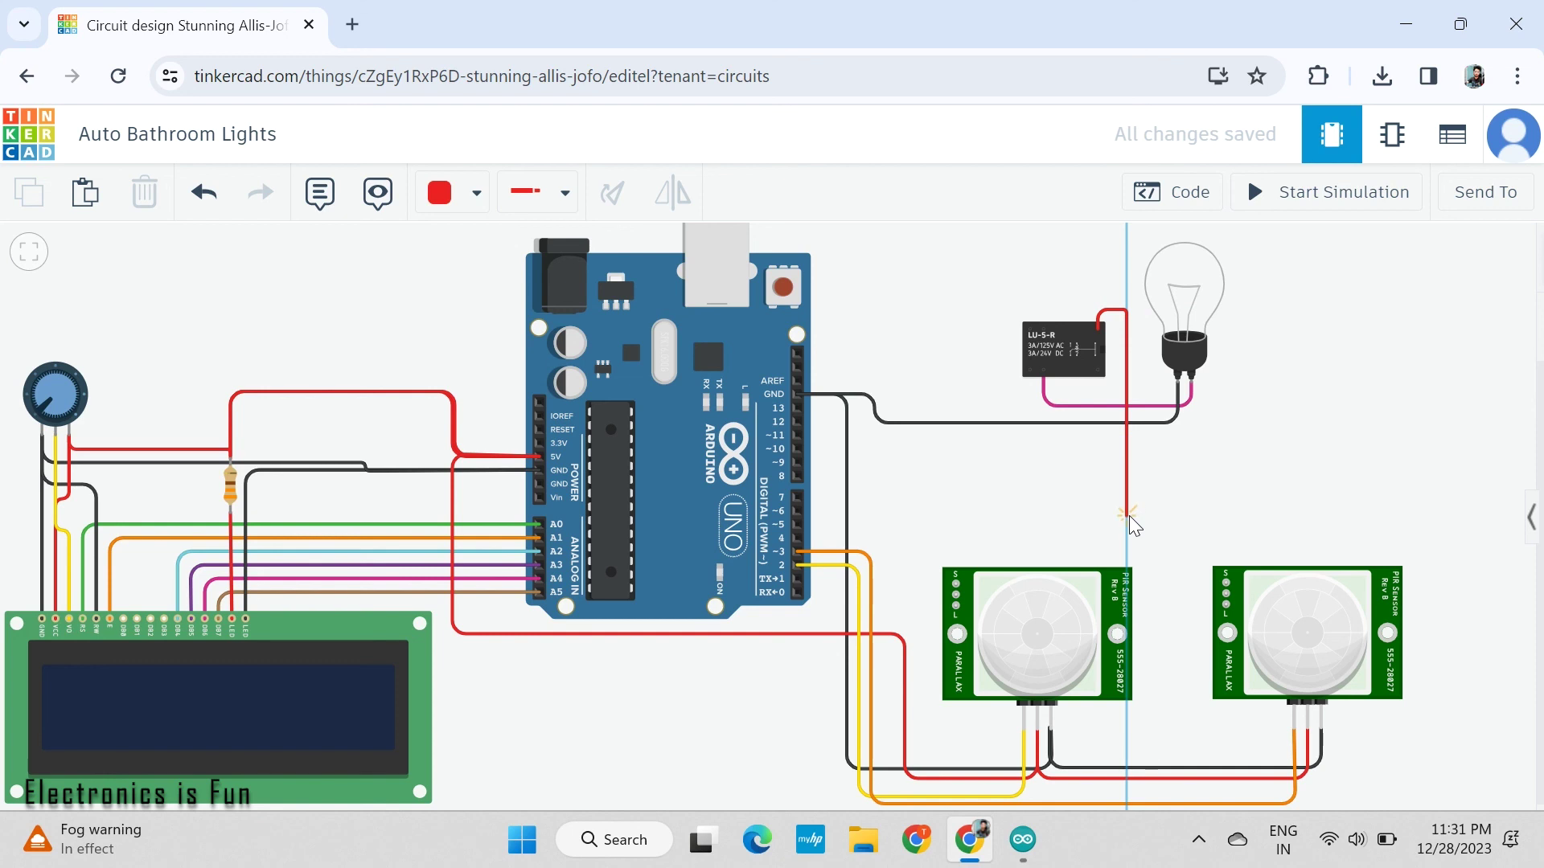
click(1127, 519)
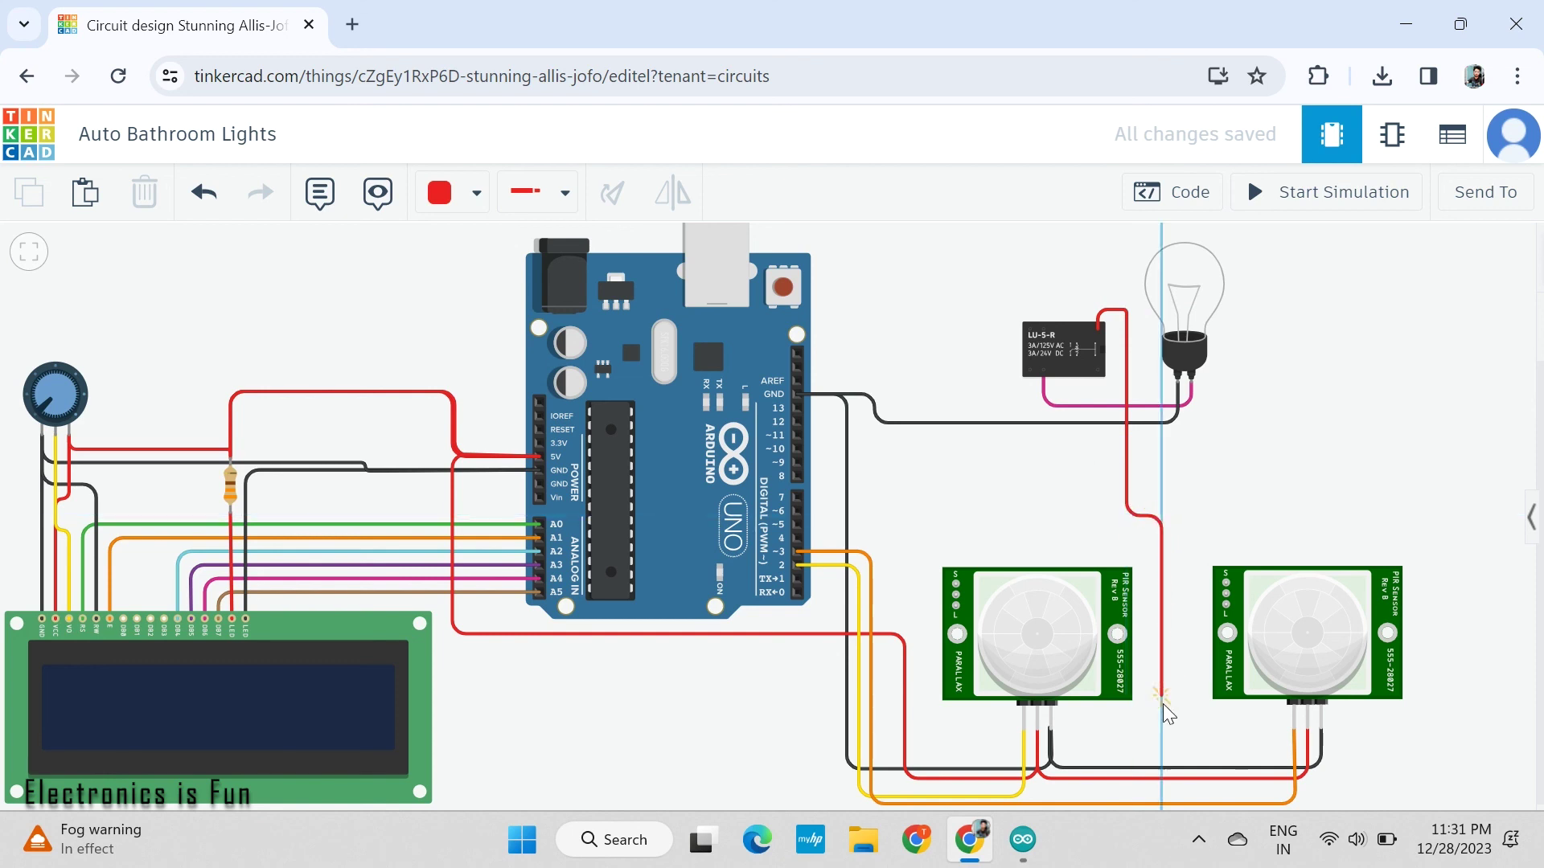
click(1159, 777)
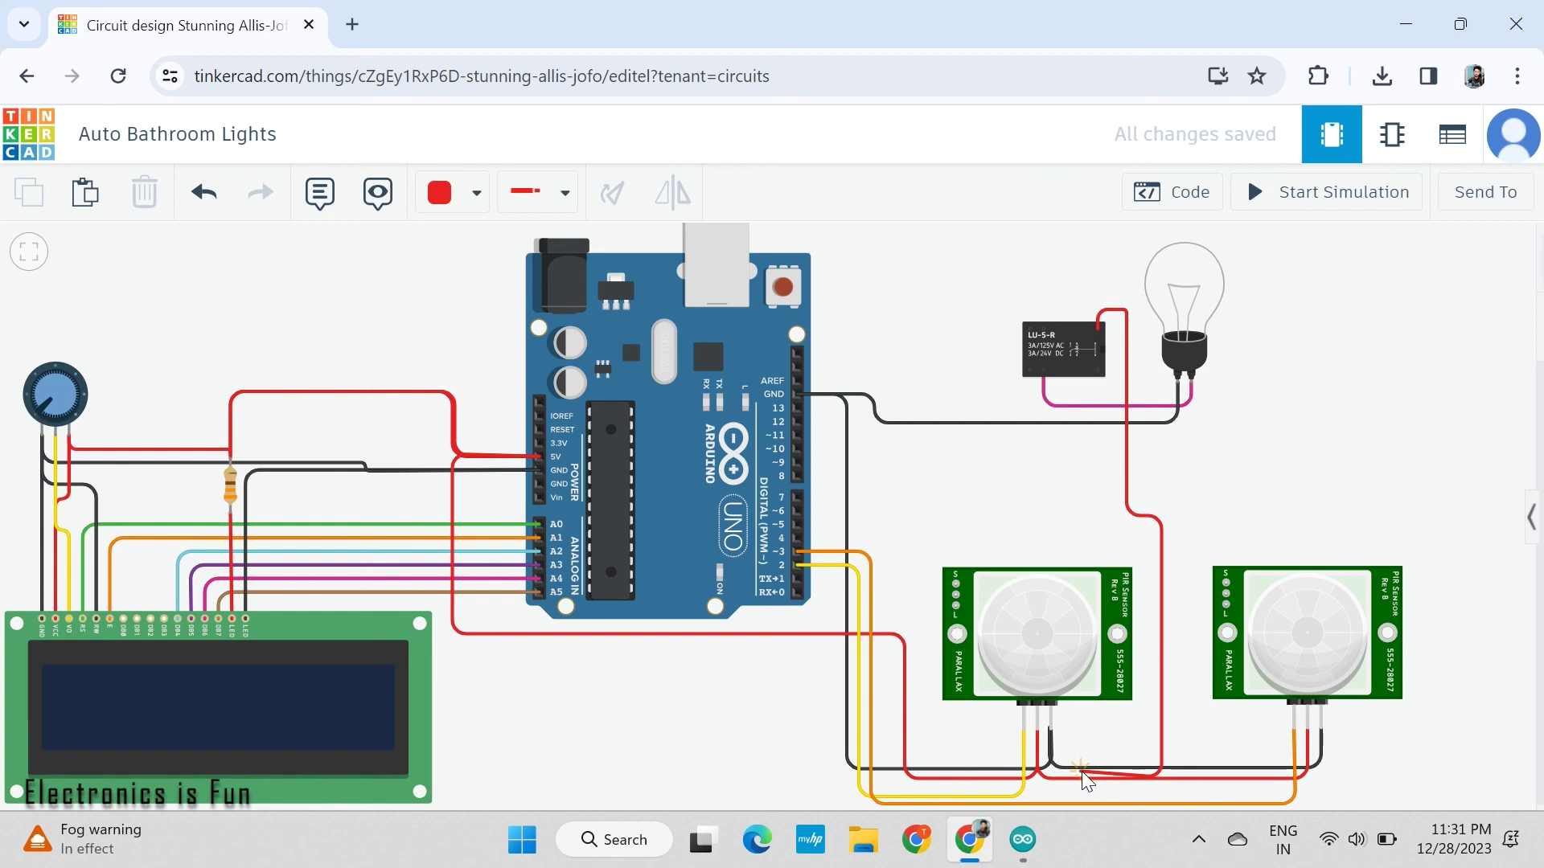
click(1039, 778)
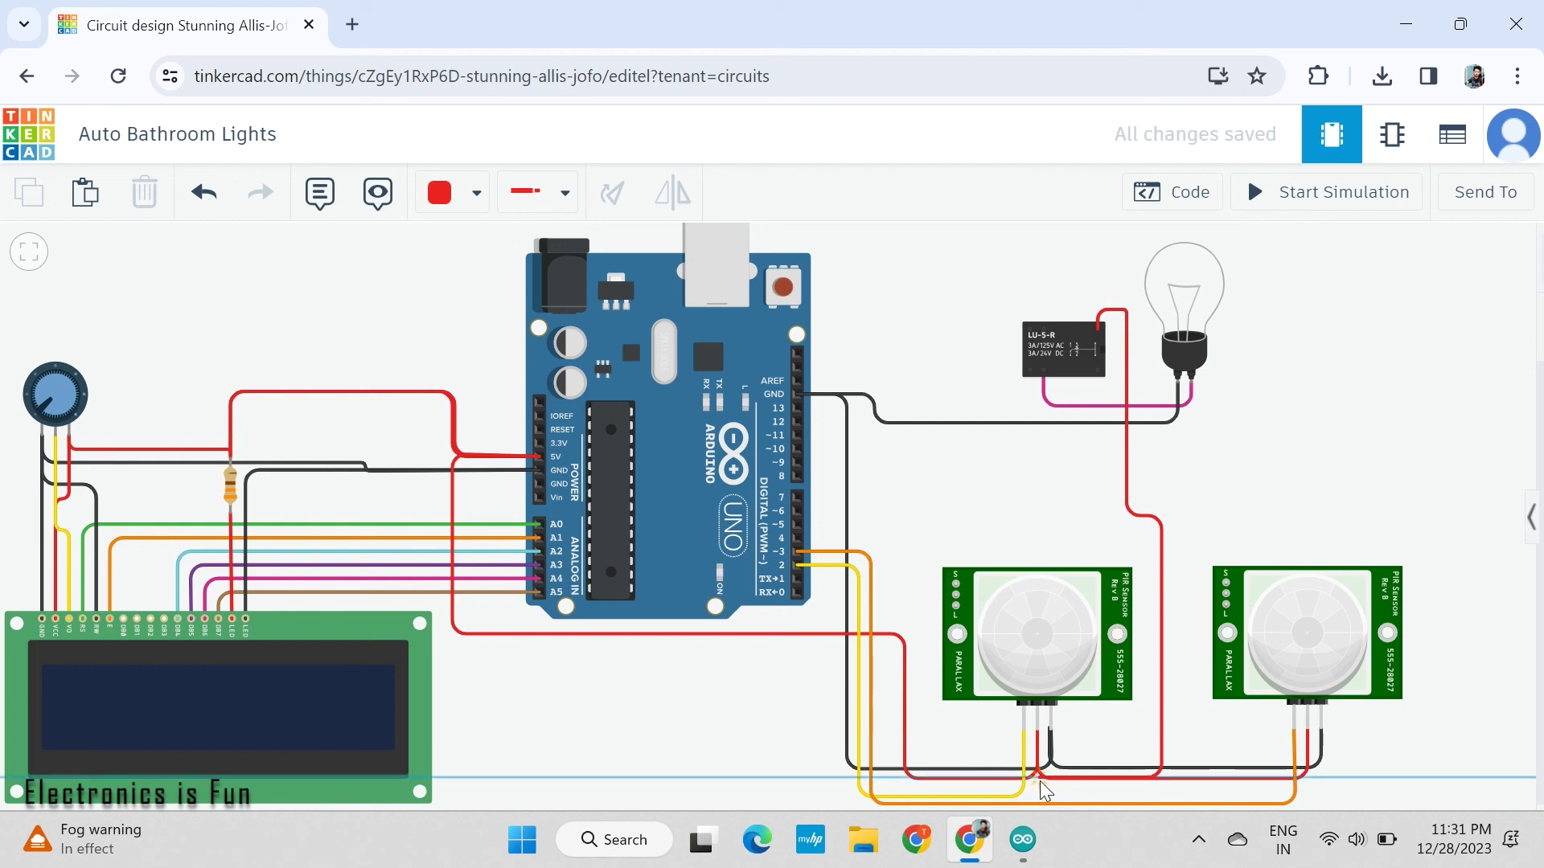
click(1038, 728)
click(1004, 537)
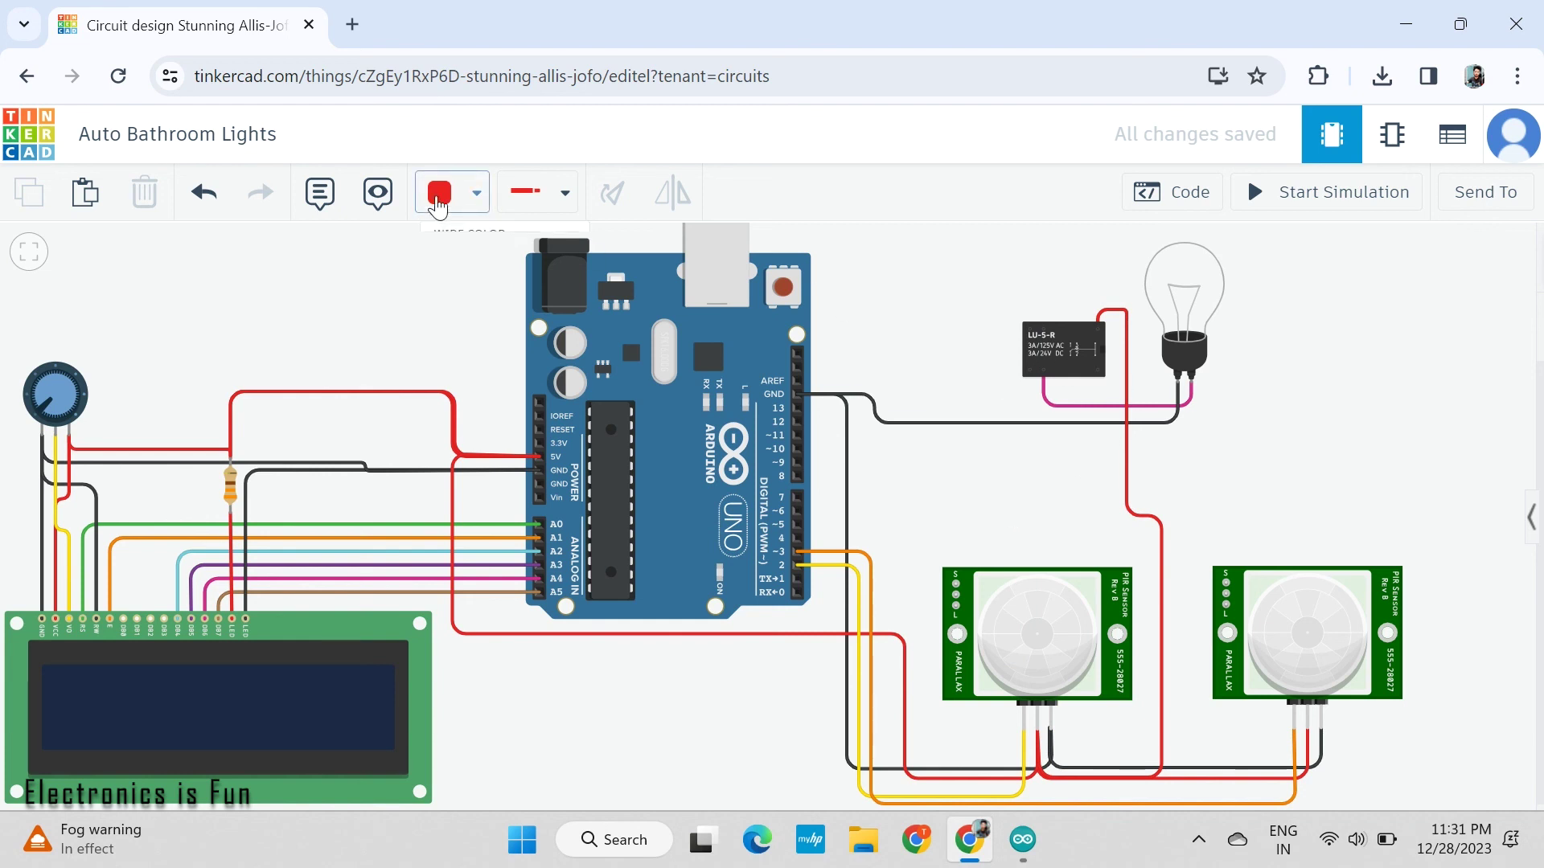
Wire the relay's upper-left terminal to the Arduino's digital-side GND pin with a black wire routed above the bulb's ground wire
click(441, 191)
click(482, 273)
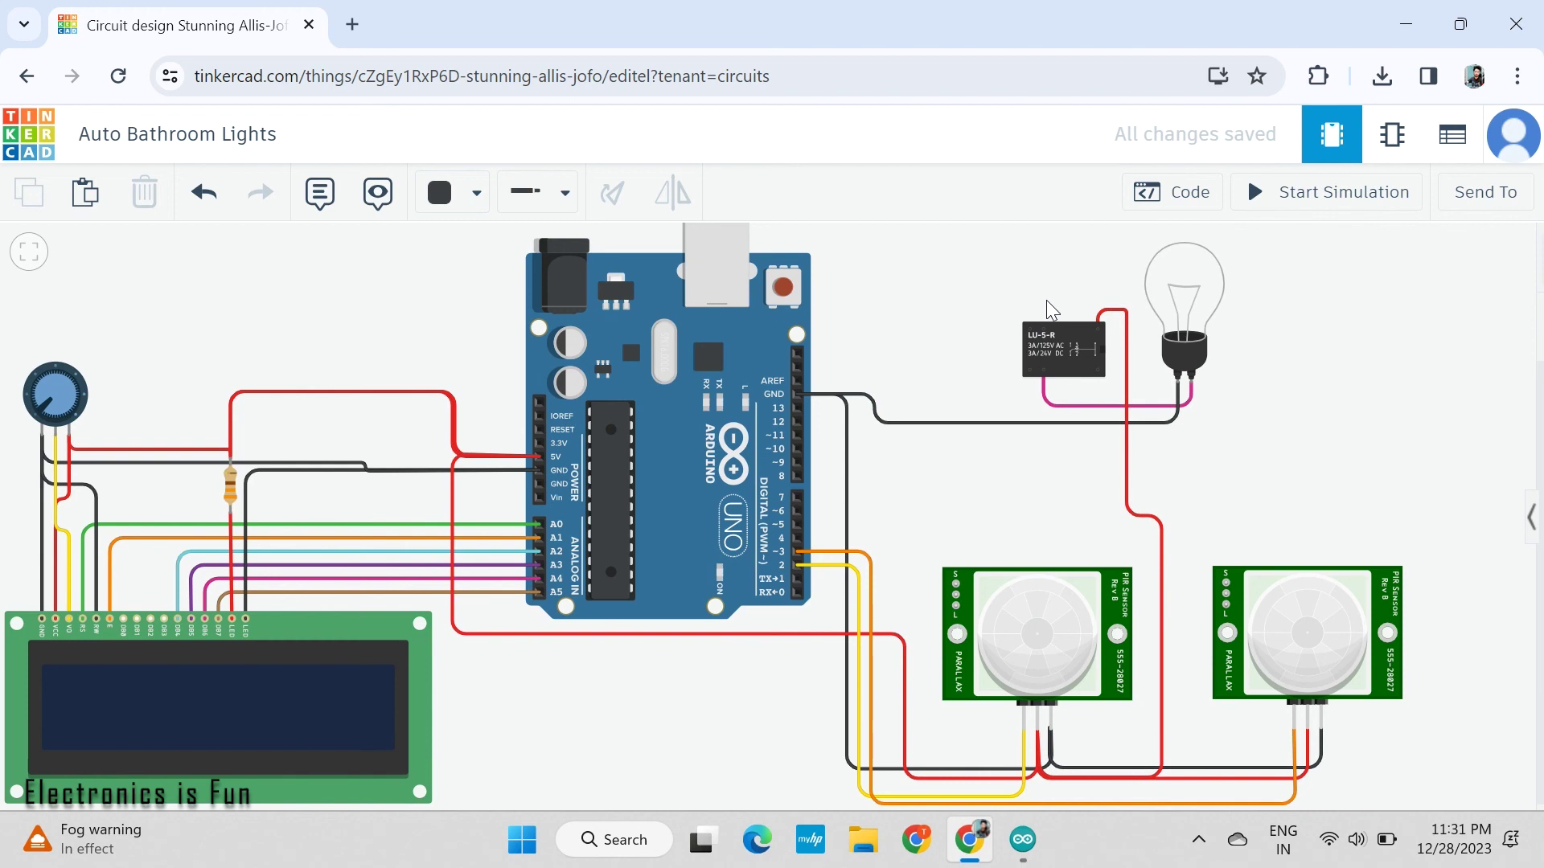
click(1031, 331)
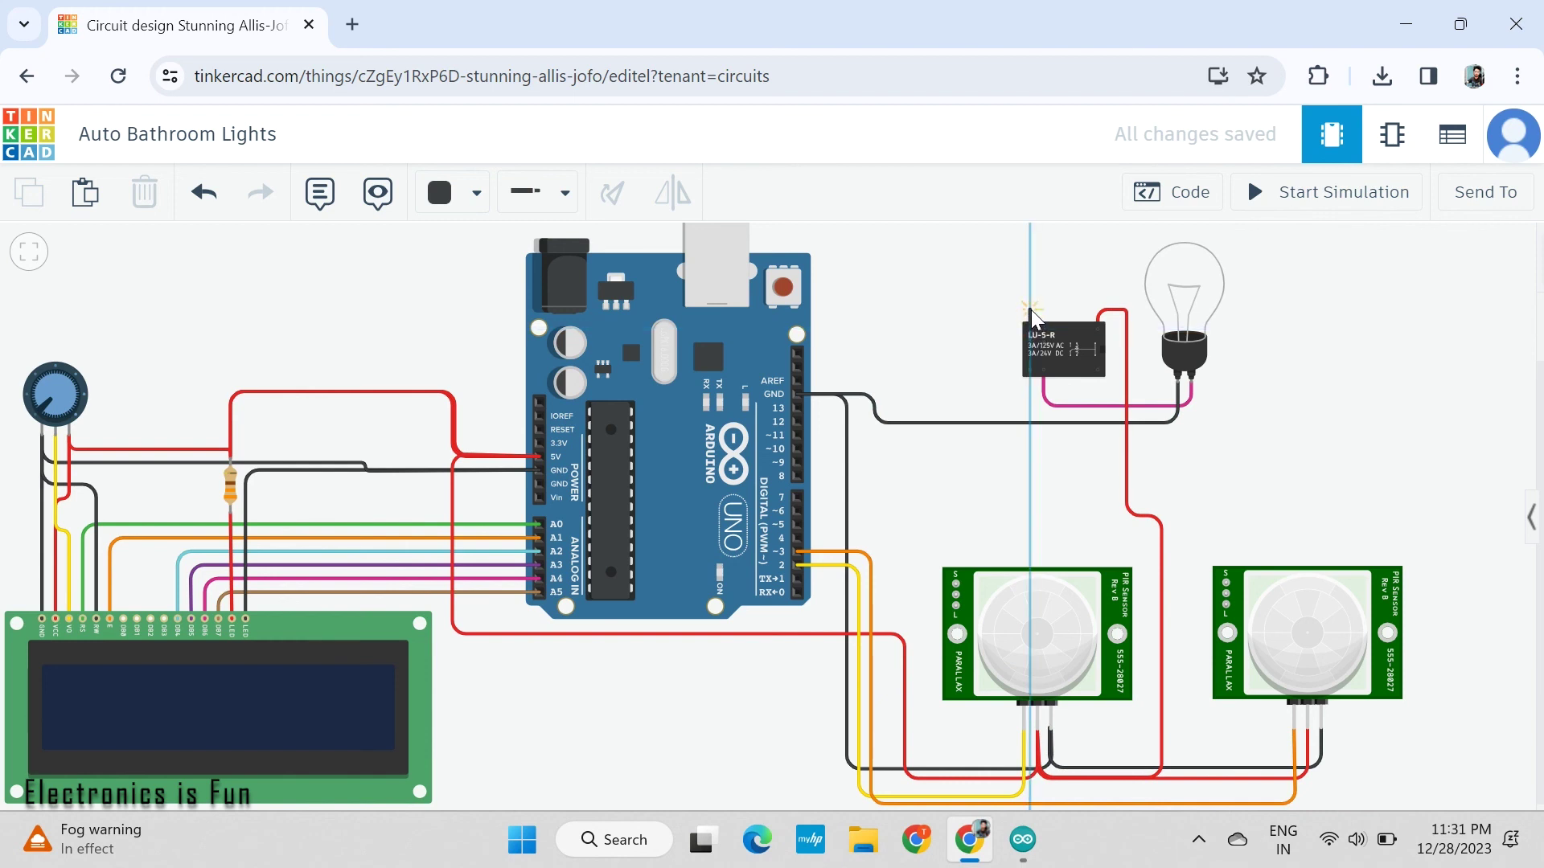
click(863, 310)
click(863, 393)
click(798, 394)
Wire the relay's Terminal 5 to the Arduino's D8 pin with a purple wire routed above the relay's black ground wire
click(438, 191)
click(503, 552)
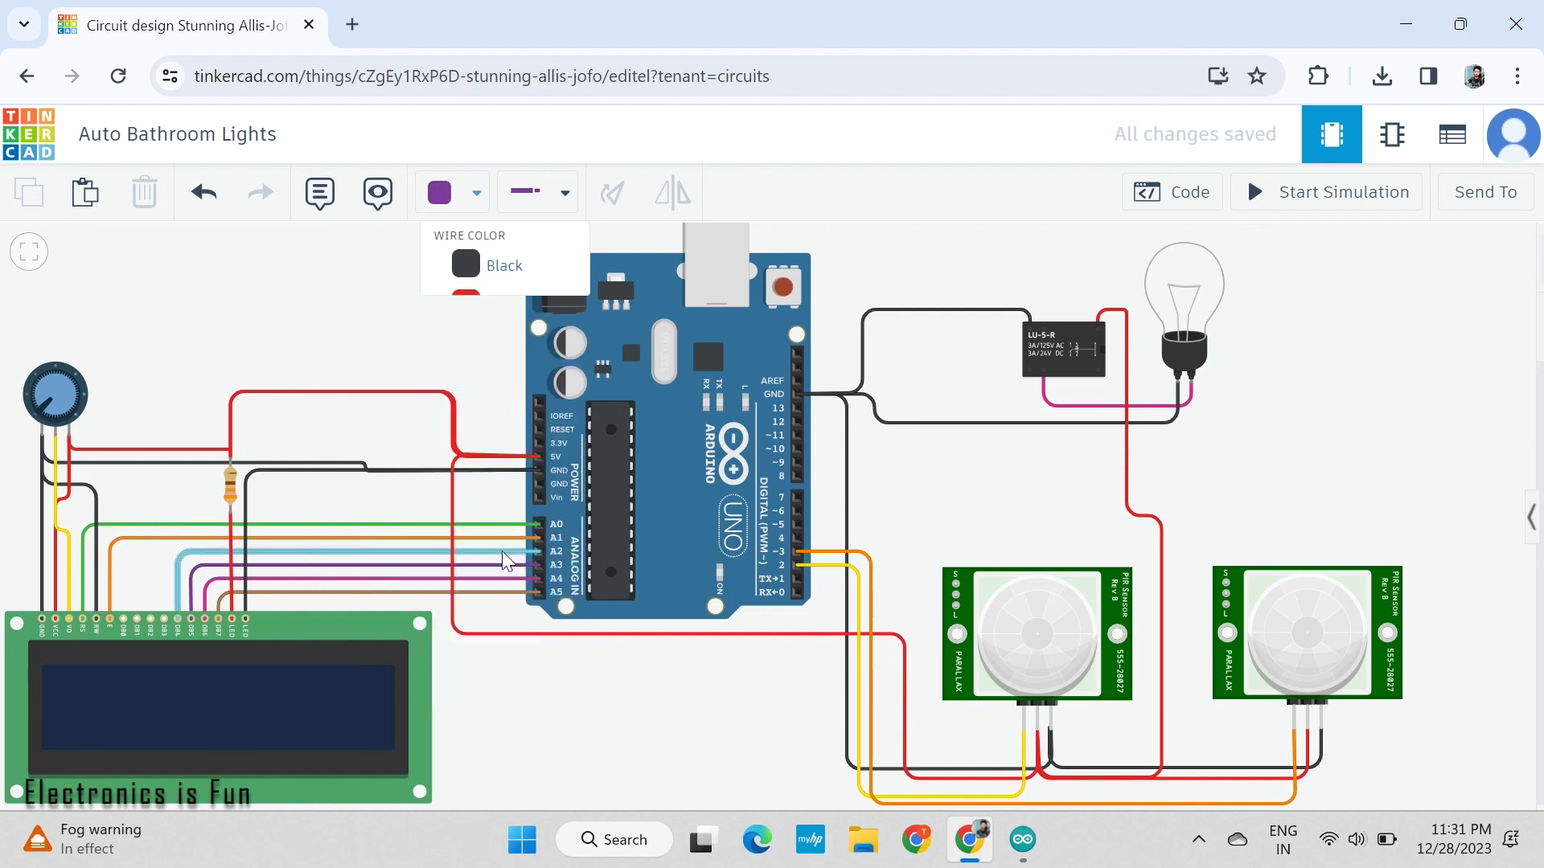
click(1044, 325)
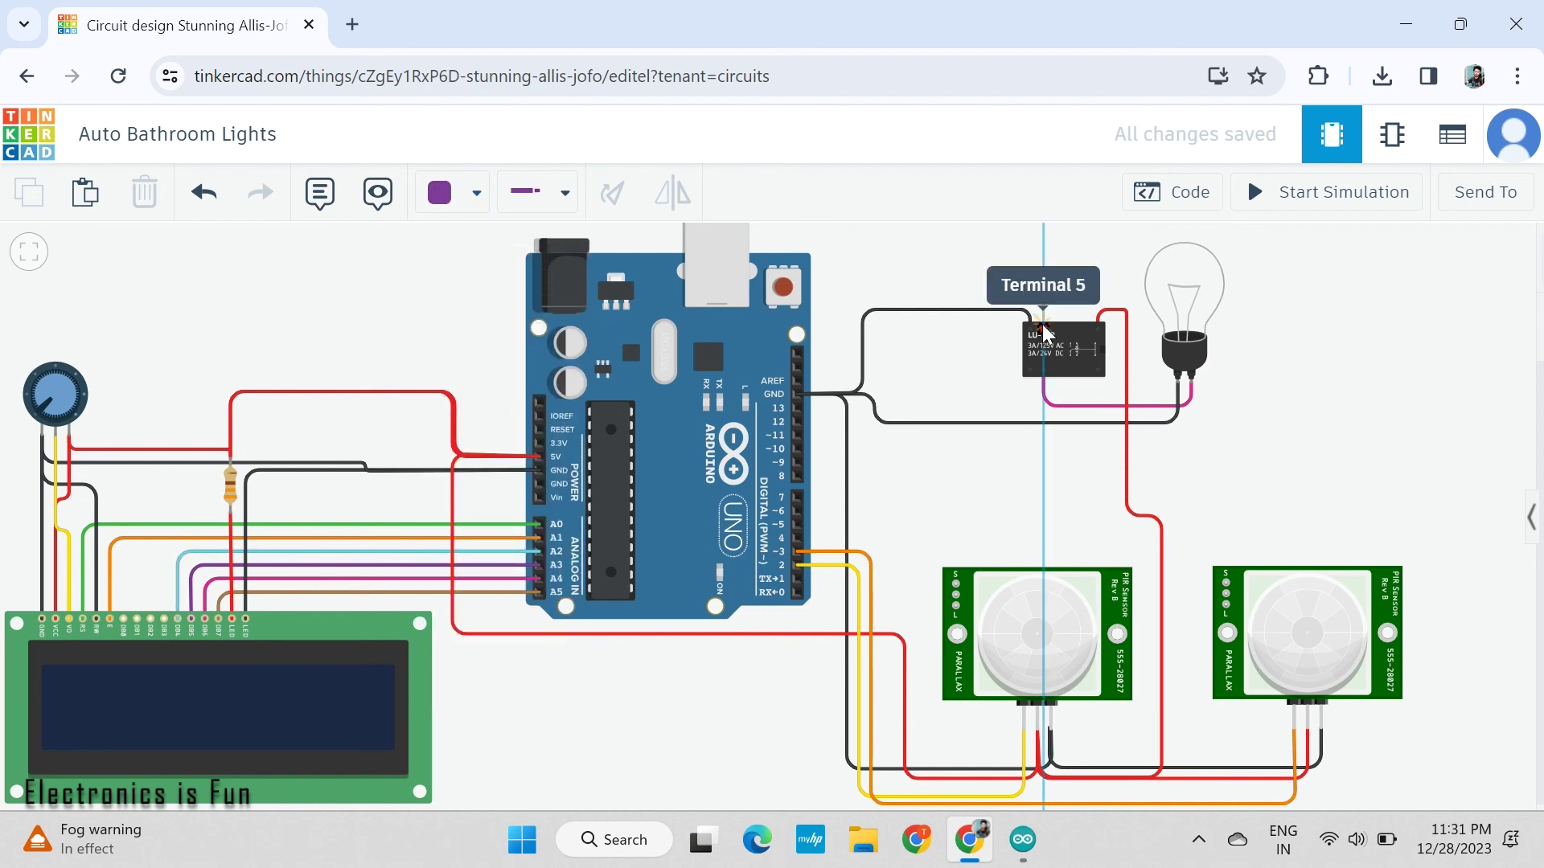
click(870, 286)
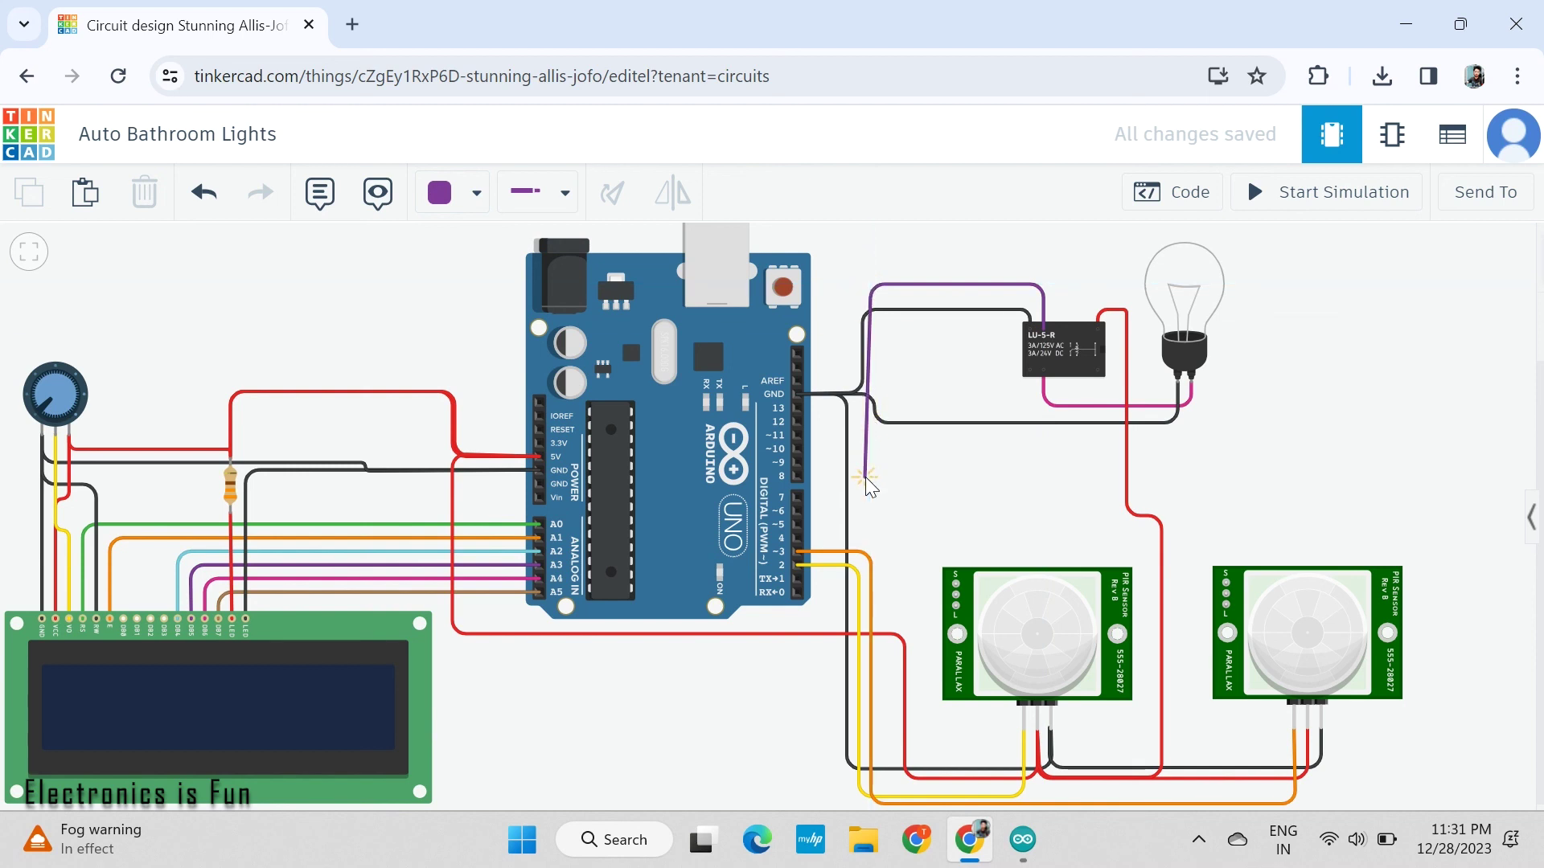
click(872, 478)
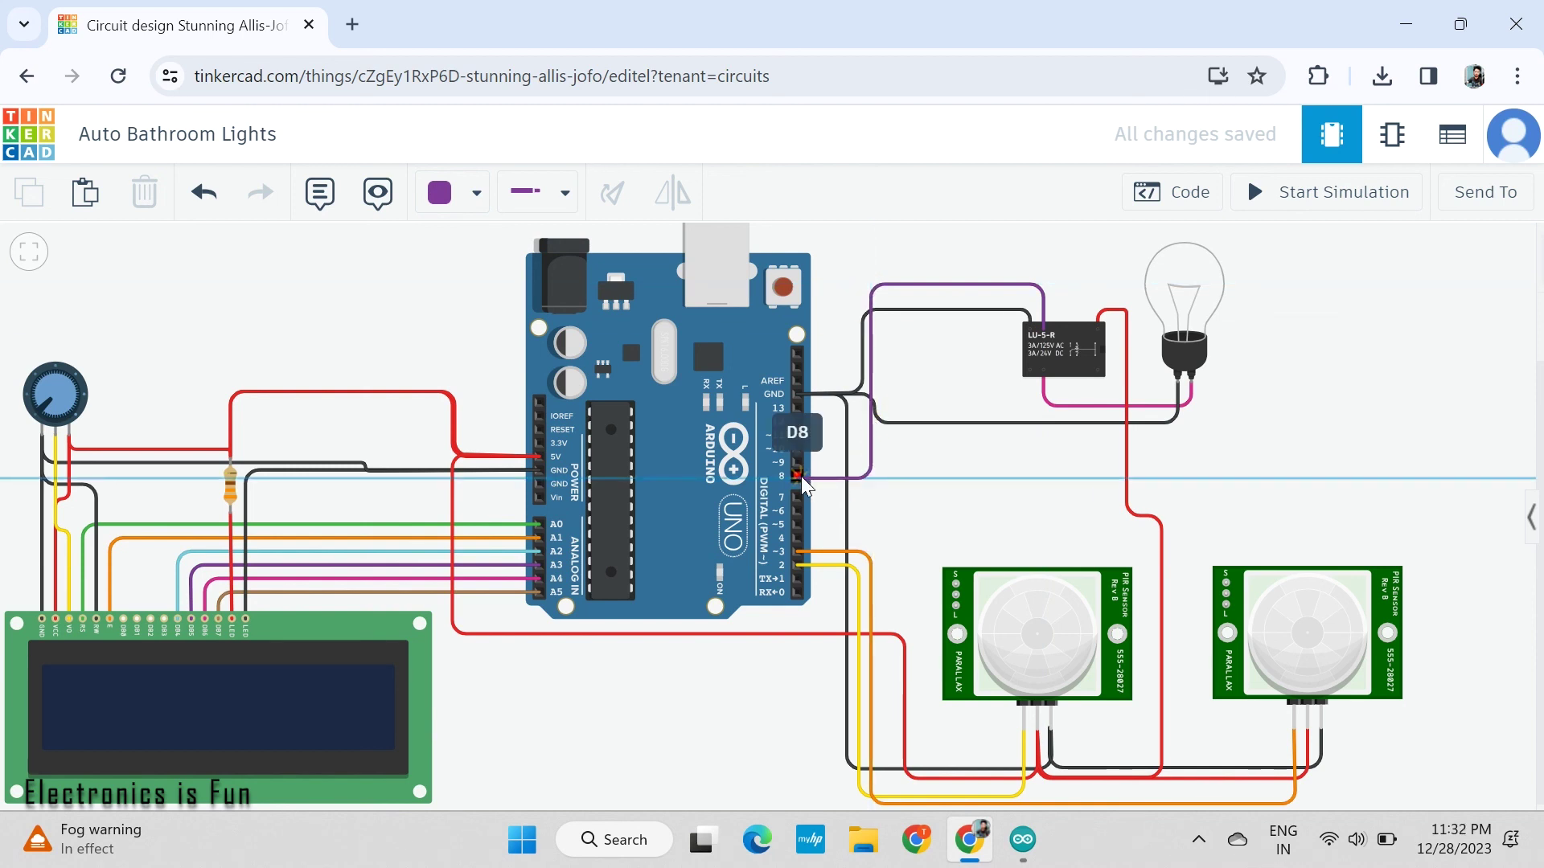
click(797, 475)
Move the two outer corners of the purple relay wire closer to the Arduino so its vertical run is straight and clears the black wire
drag(871, 478, 837, 478)
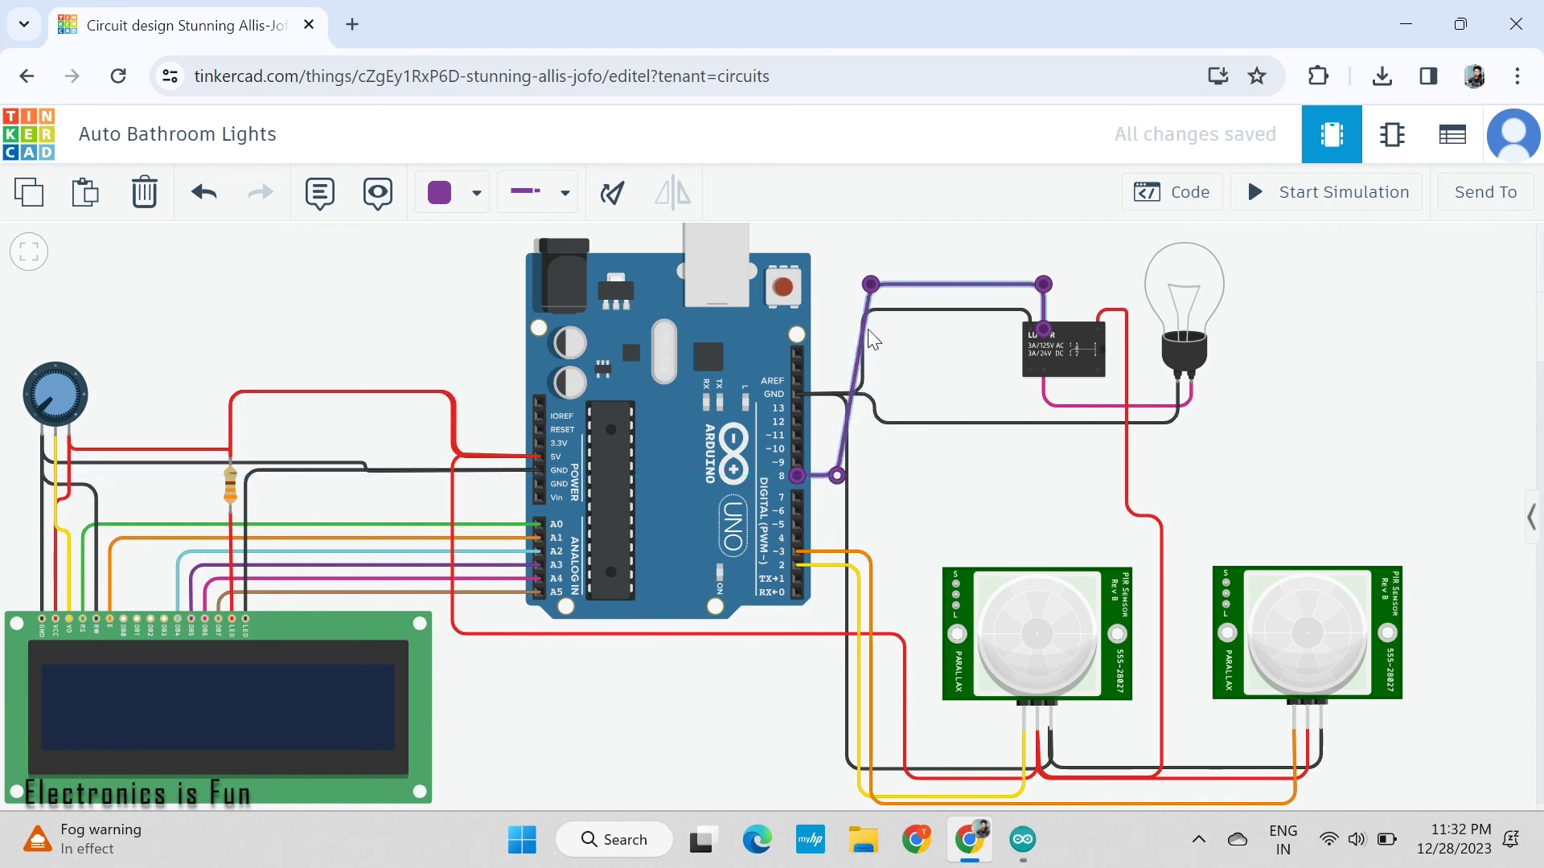
drag(871, 285, 926, 259)
click(893, 258)
Open the Arduino's code editor, switch it from Blocks to Text mode, and expand the Serial Monitor
click(1180, 203)
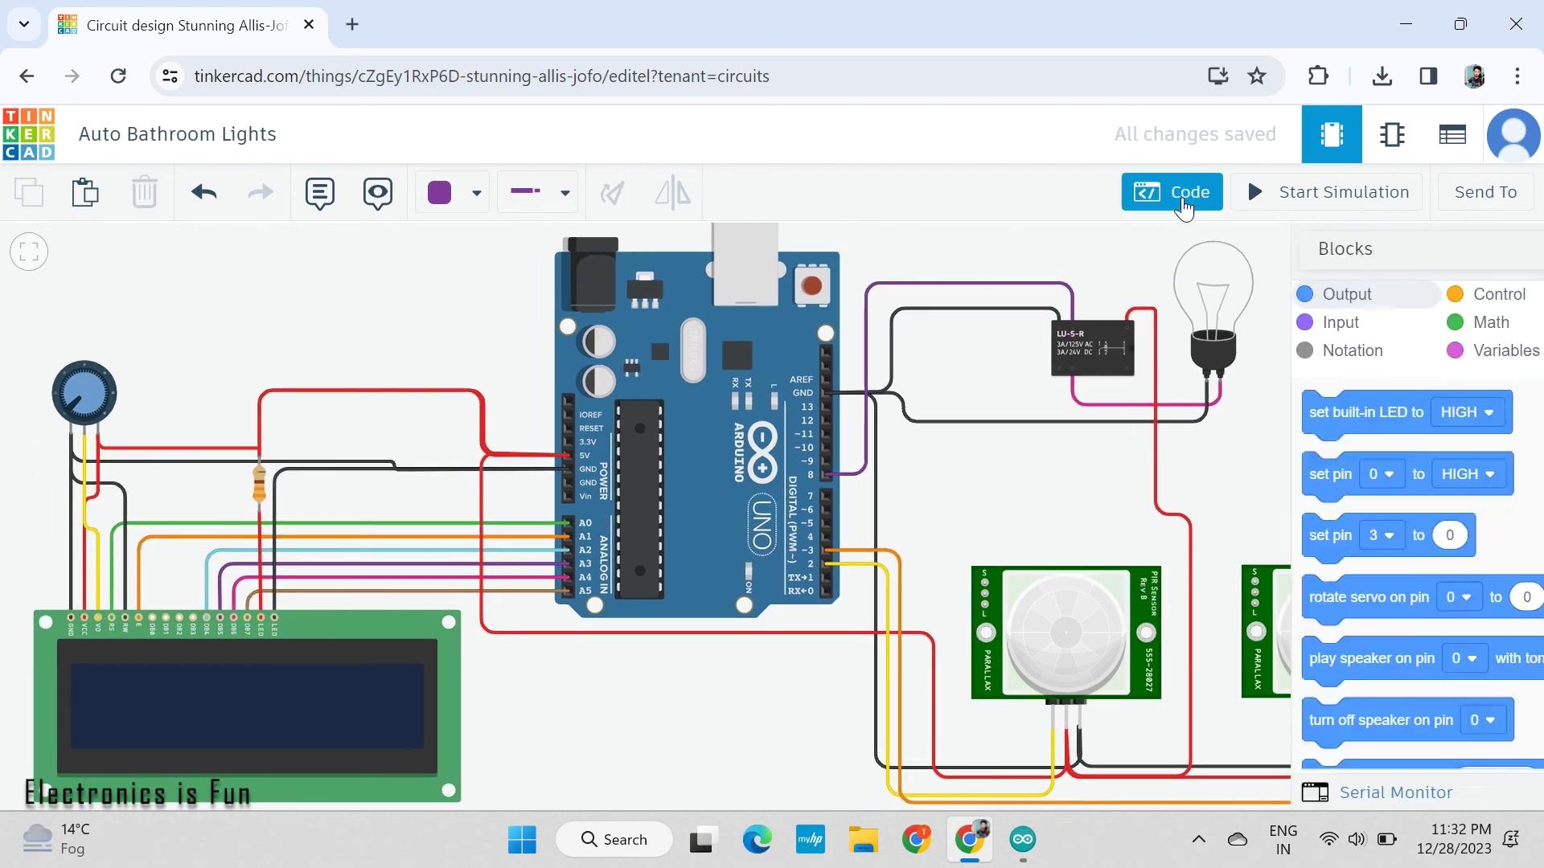
click(1015, 254)
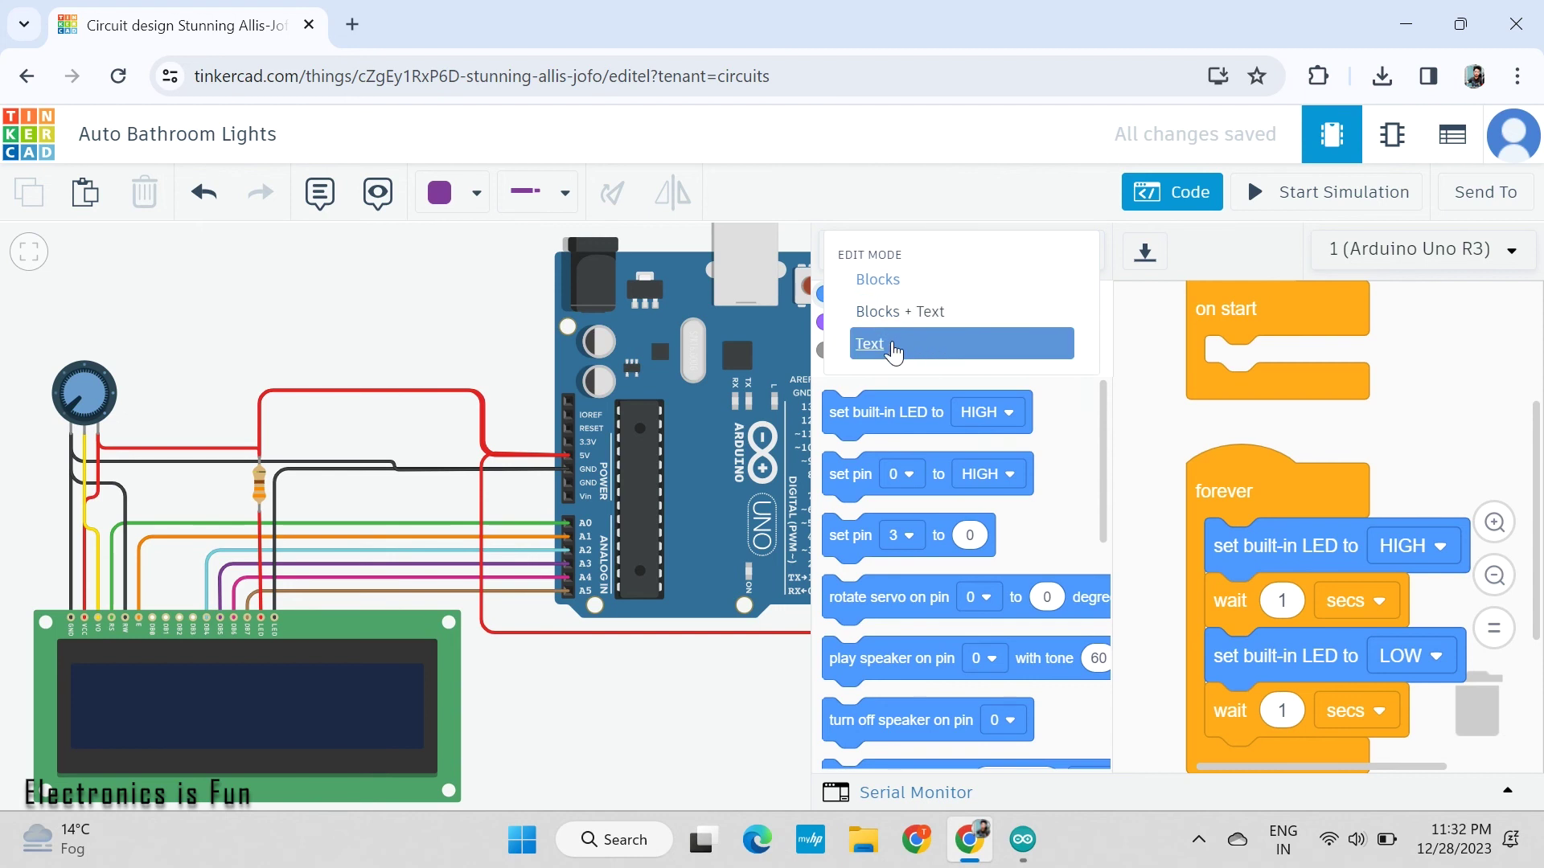
click(913, 344)
click(838, 530)
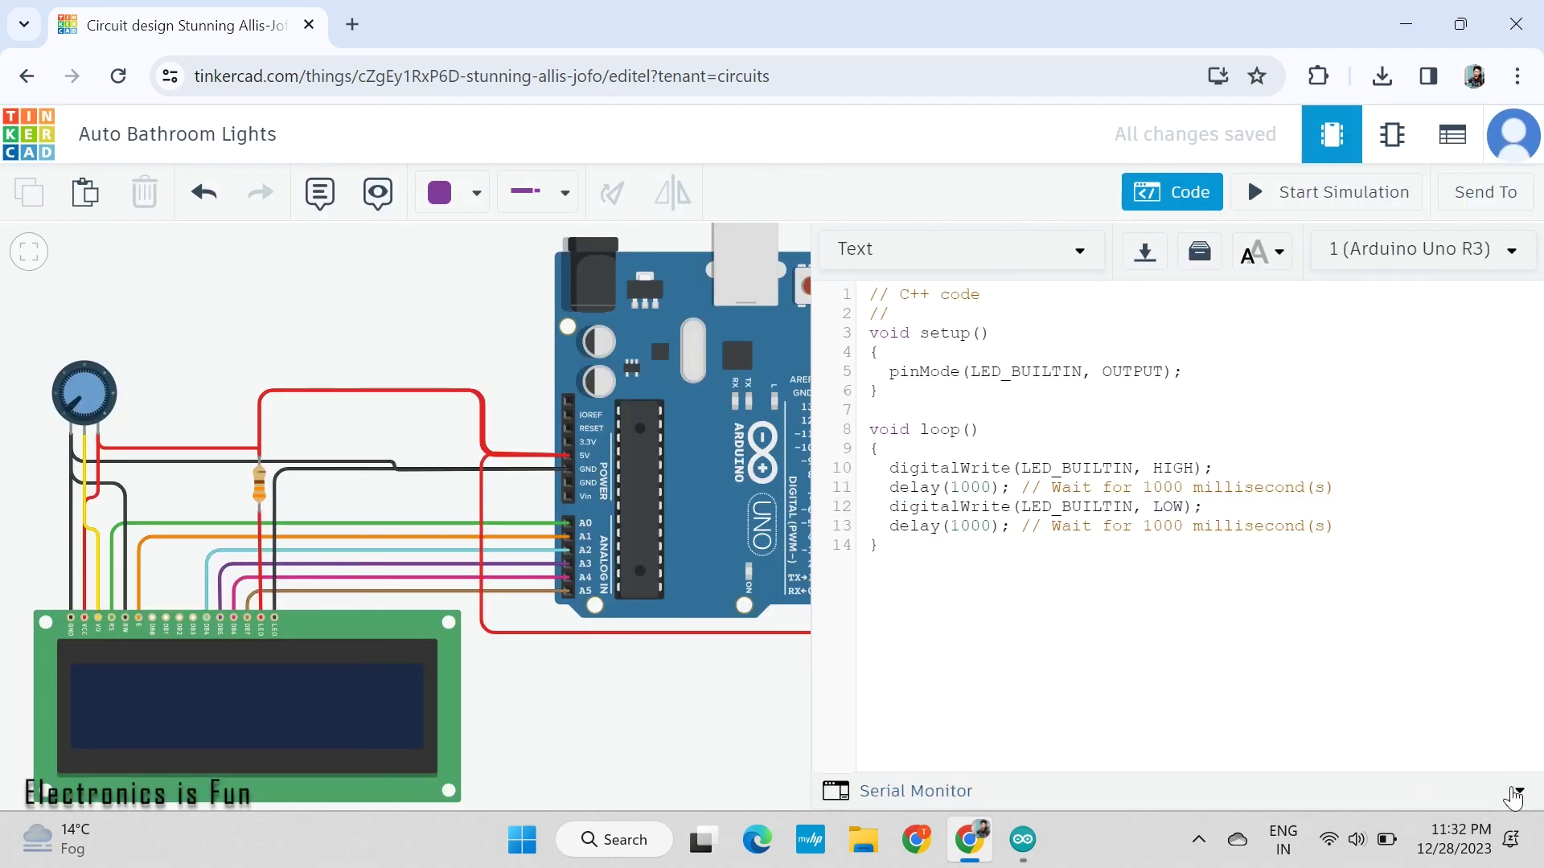
click(1509, 791)
drag(1283, 603, 1281, 483)
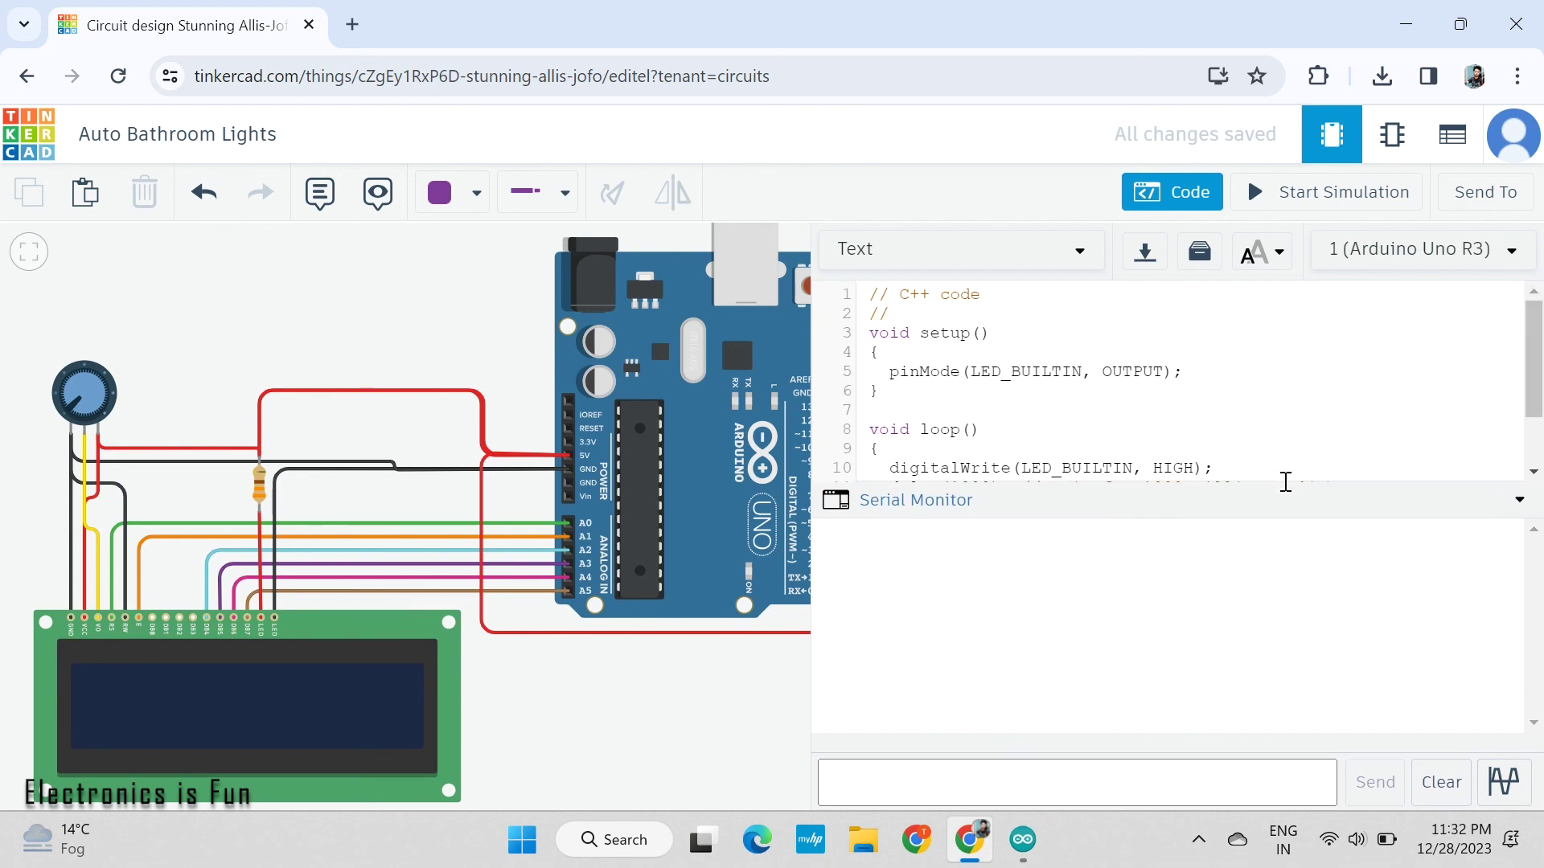
Copy the entire auto_bathroom_lights sketch from the Arduino IDE and replace the default code in the Tinkercad editor with it
click(1023, 840)
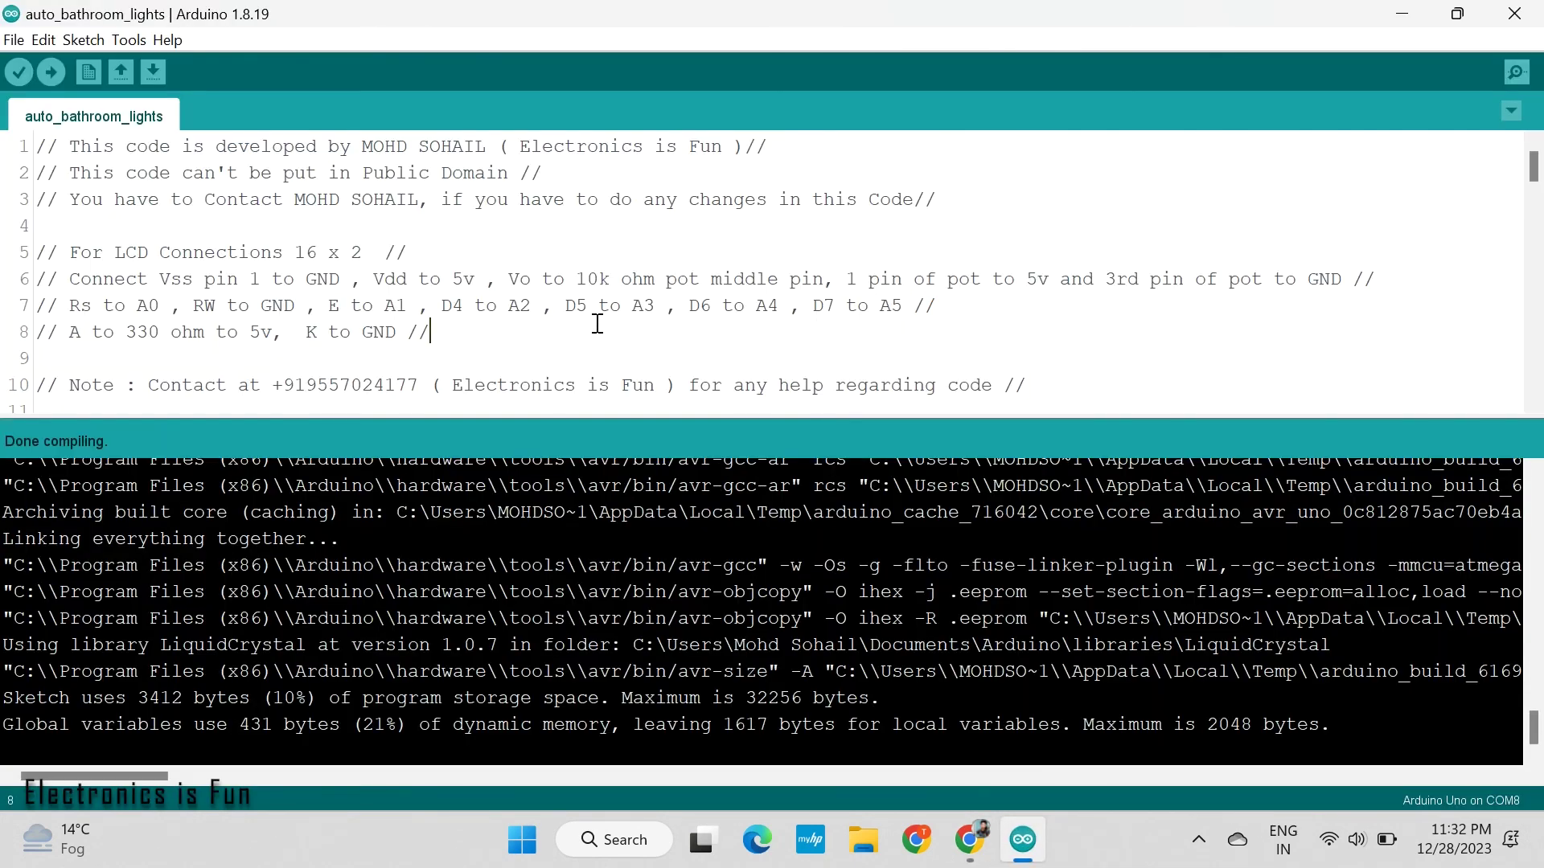
key(ctrl+a)
scroll(597, 323, up, 20)
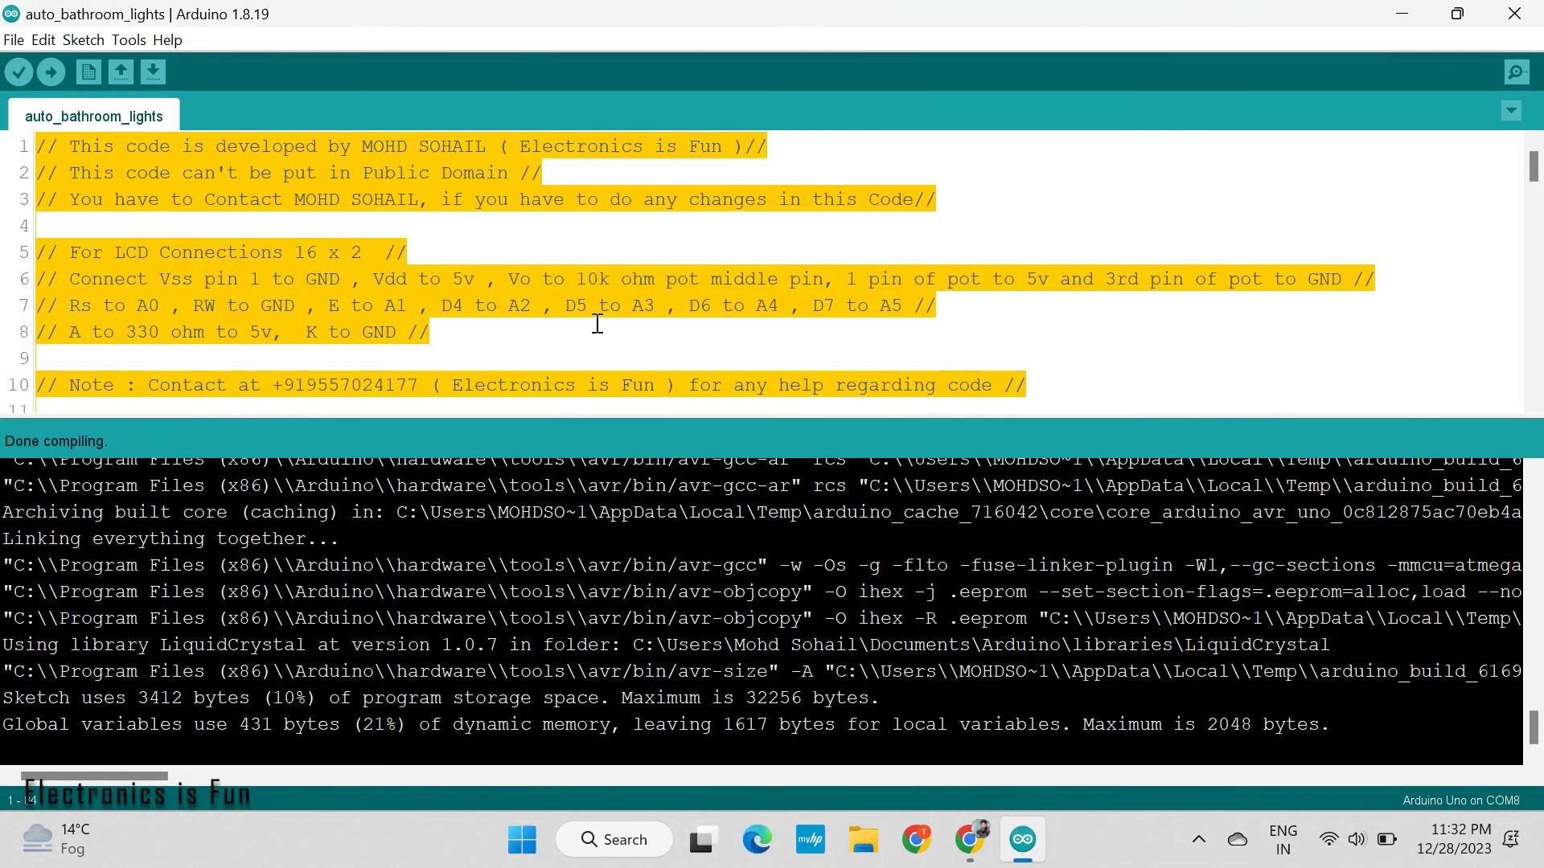
click(964, 841)
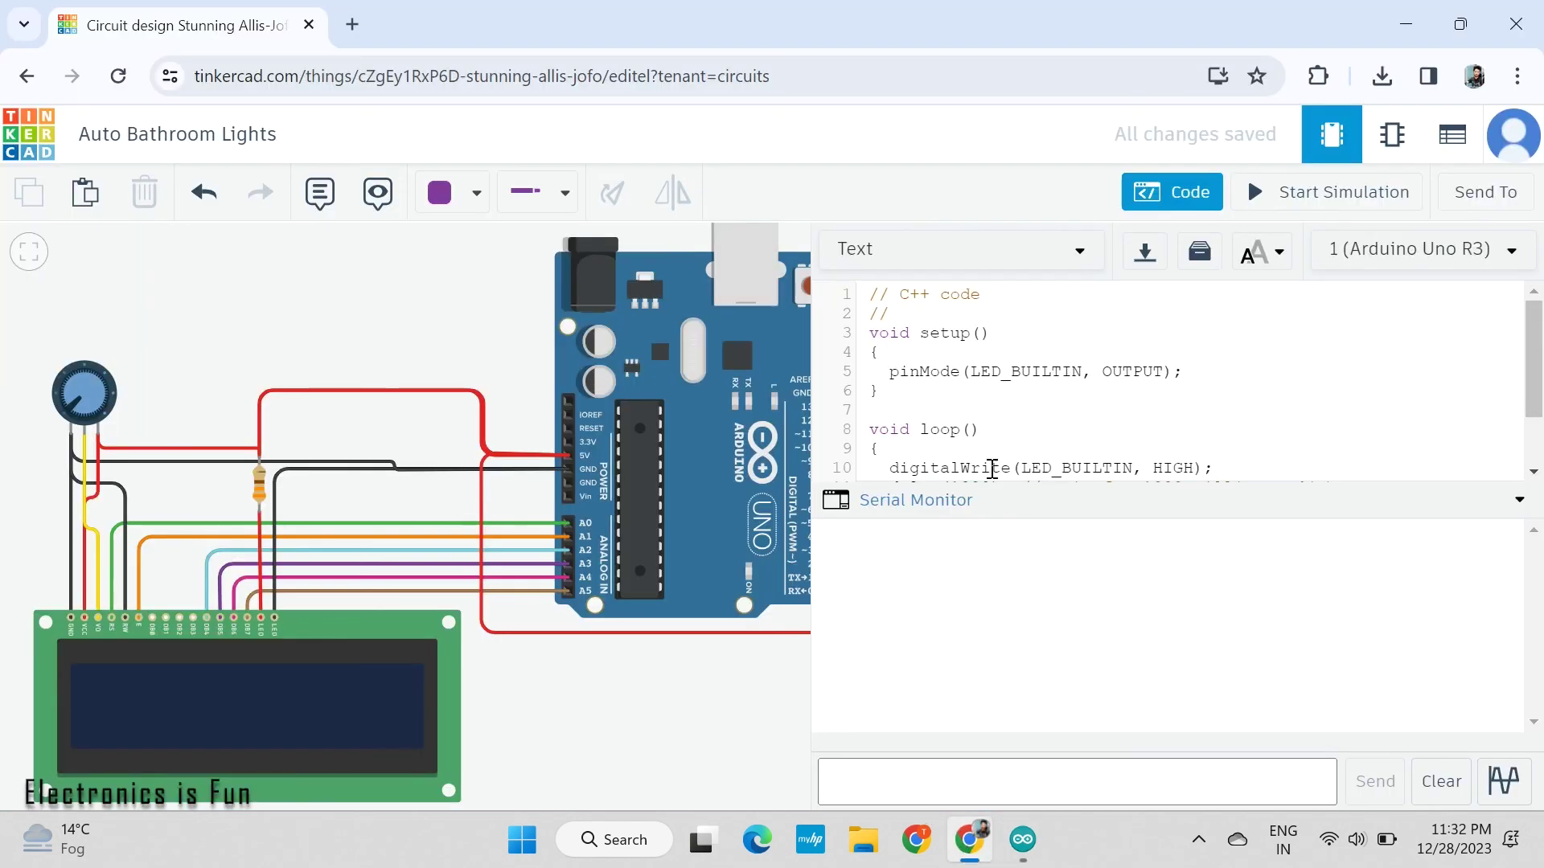
key(ctrl+a)
key(ctrl+v)
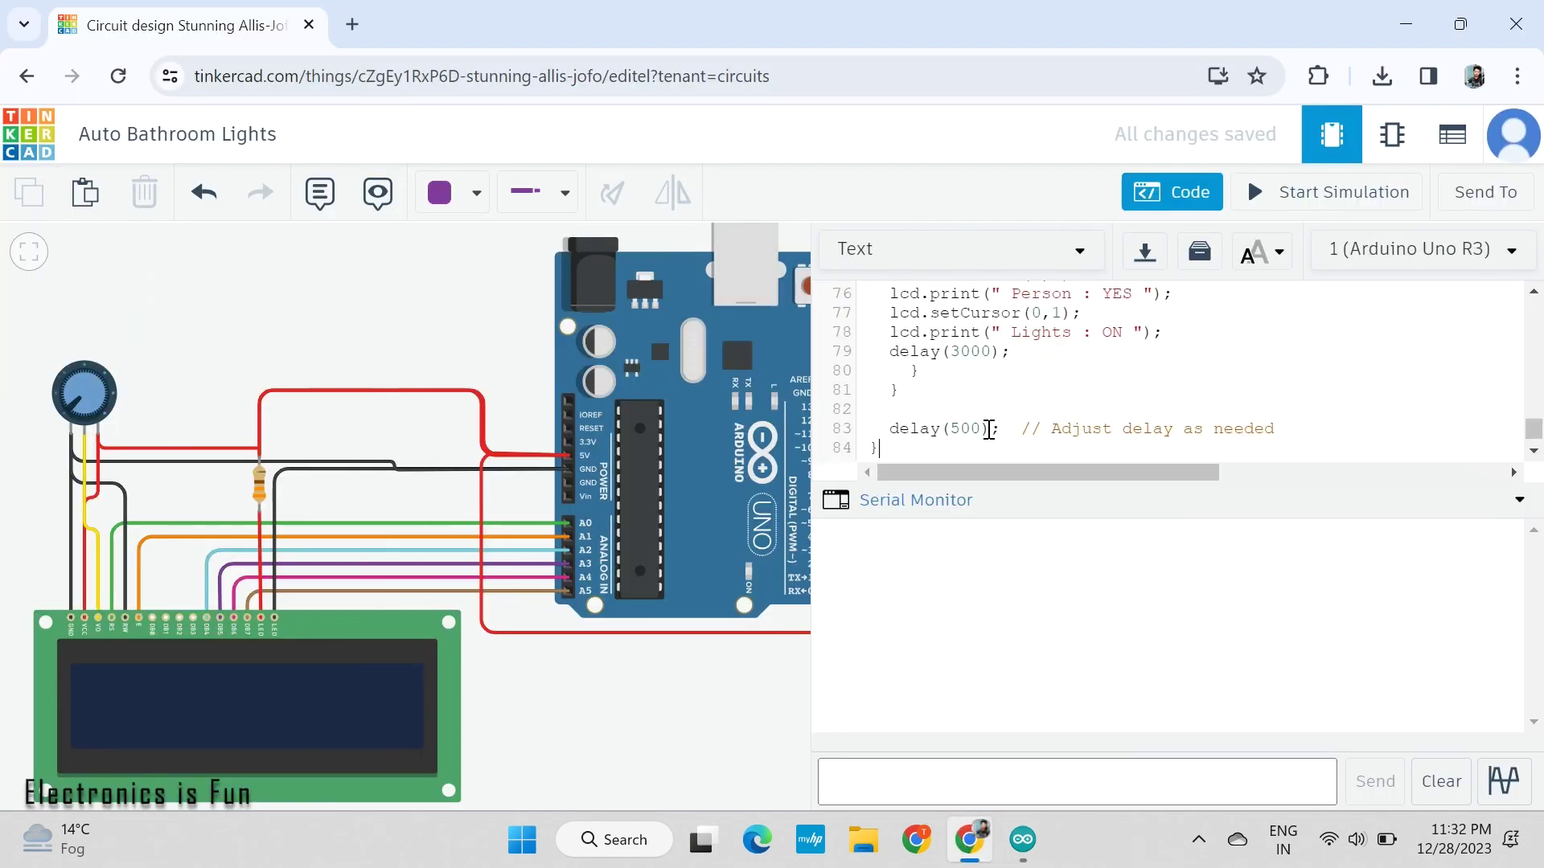
scroll(1036, 351, up, 20)
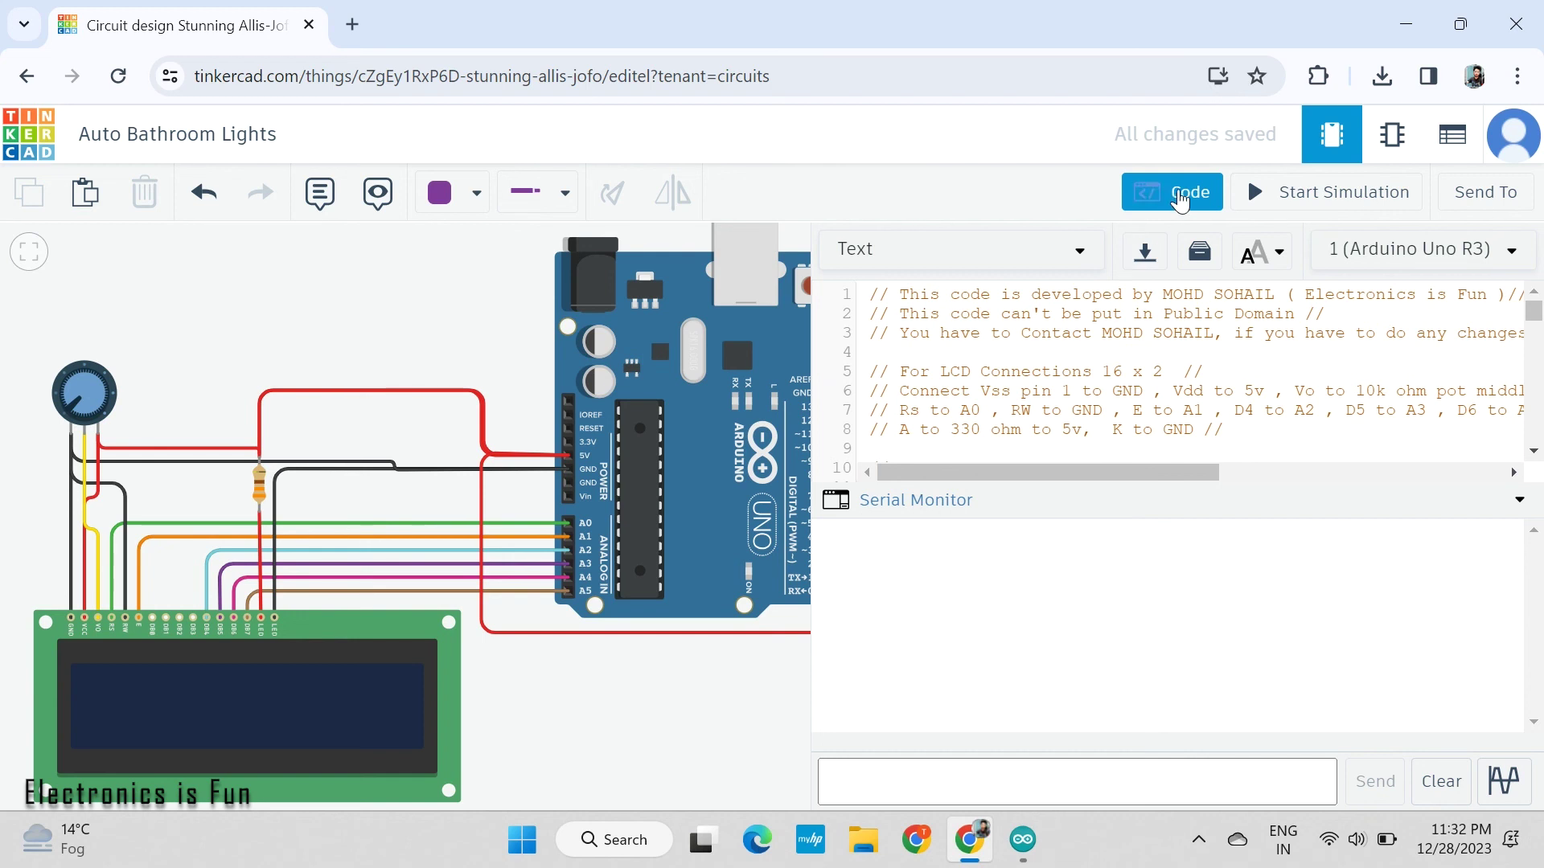
Close the code editor, start the simulation, and simulate motion in front of the IN PIR sensor
click(1176, 195)
click(1250, 193)
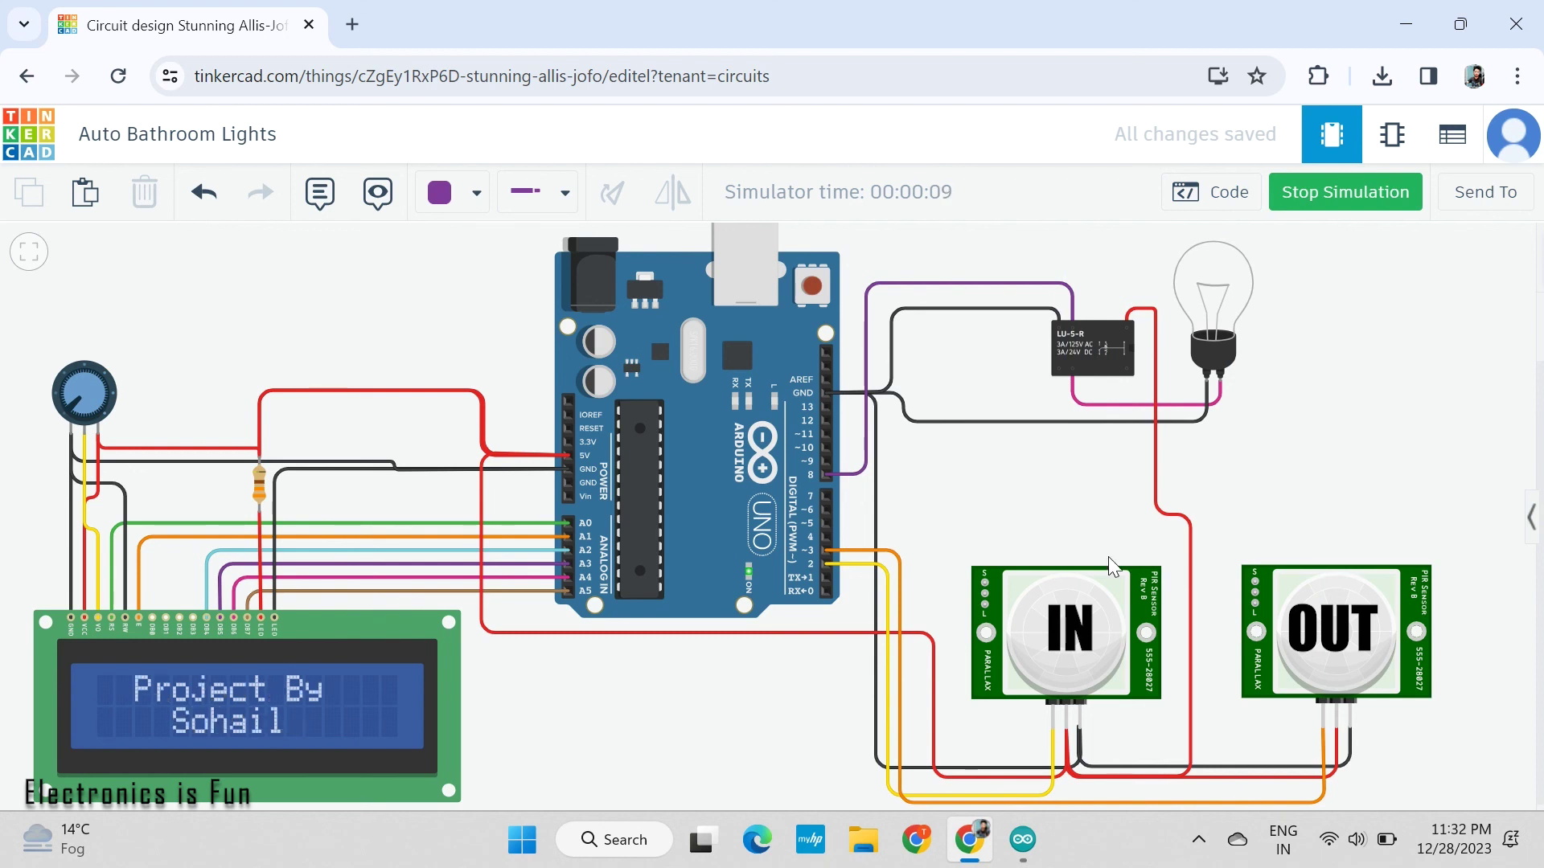
click(1046, 657)
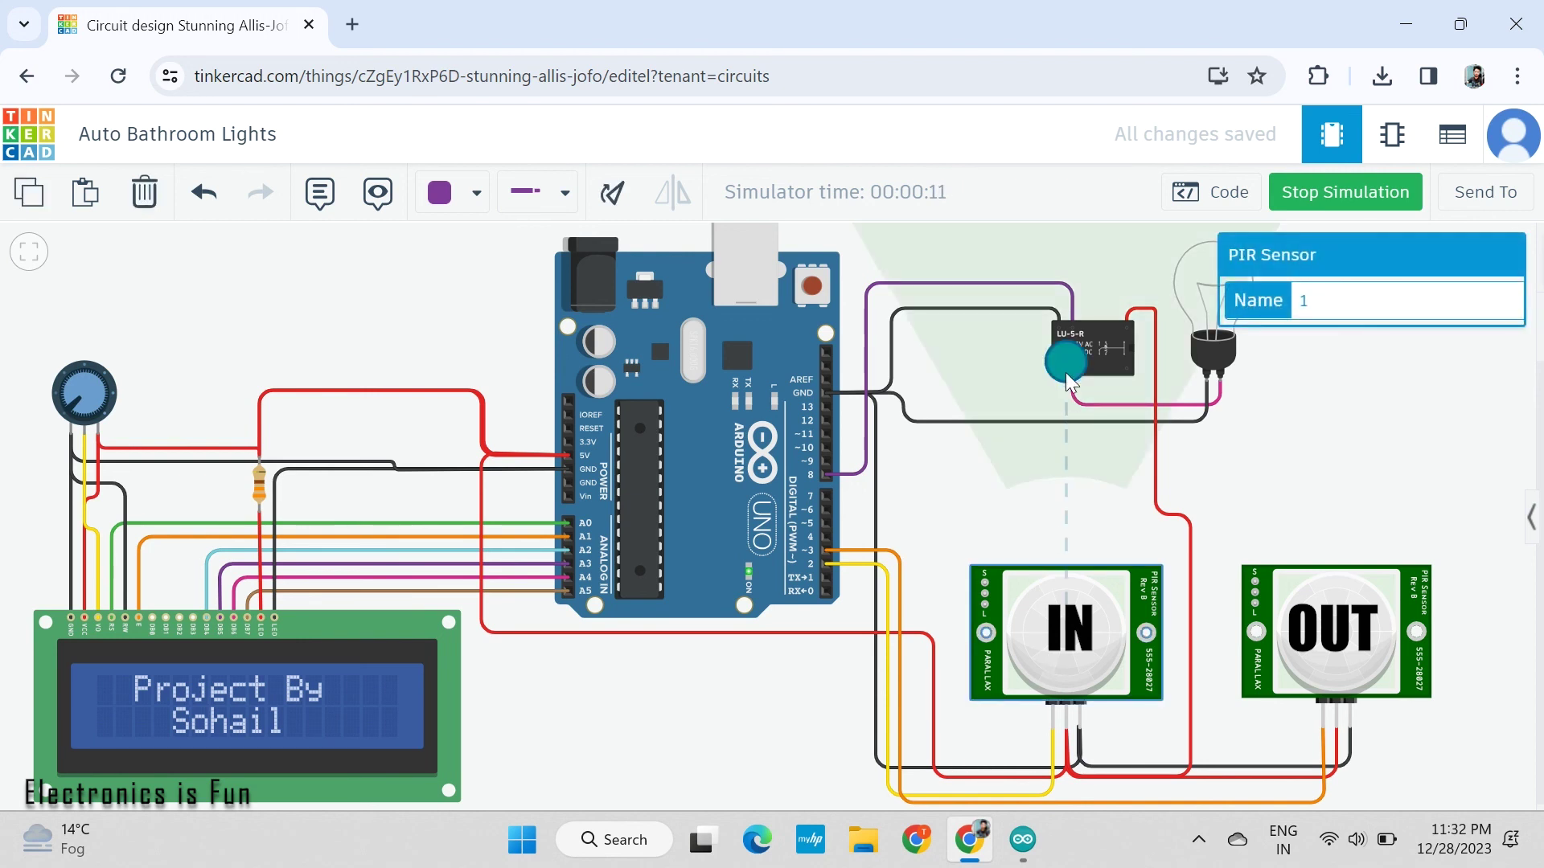
drag(1066, 391, 1065, 468)
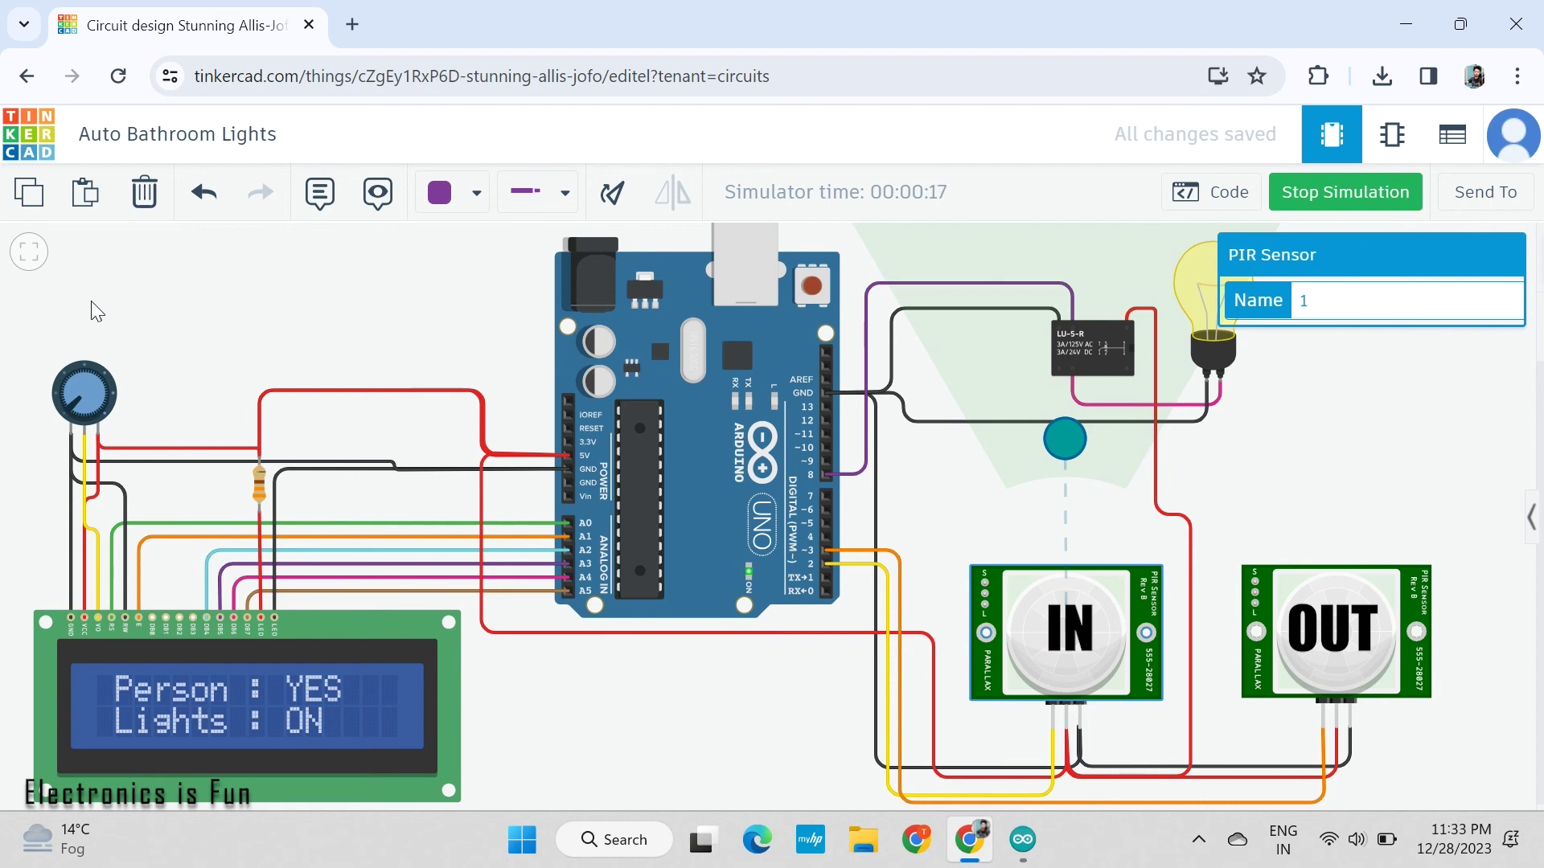
Fit the whole circuit in view and simulate motion in front of the OUT PIR sensor
click(29, 252)
drag(523, 370, 517, 314)
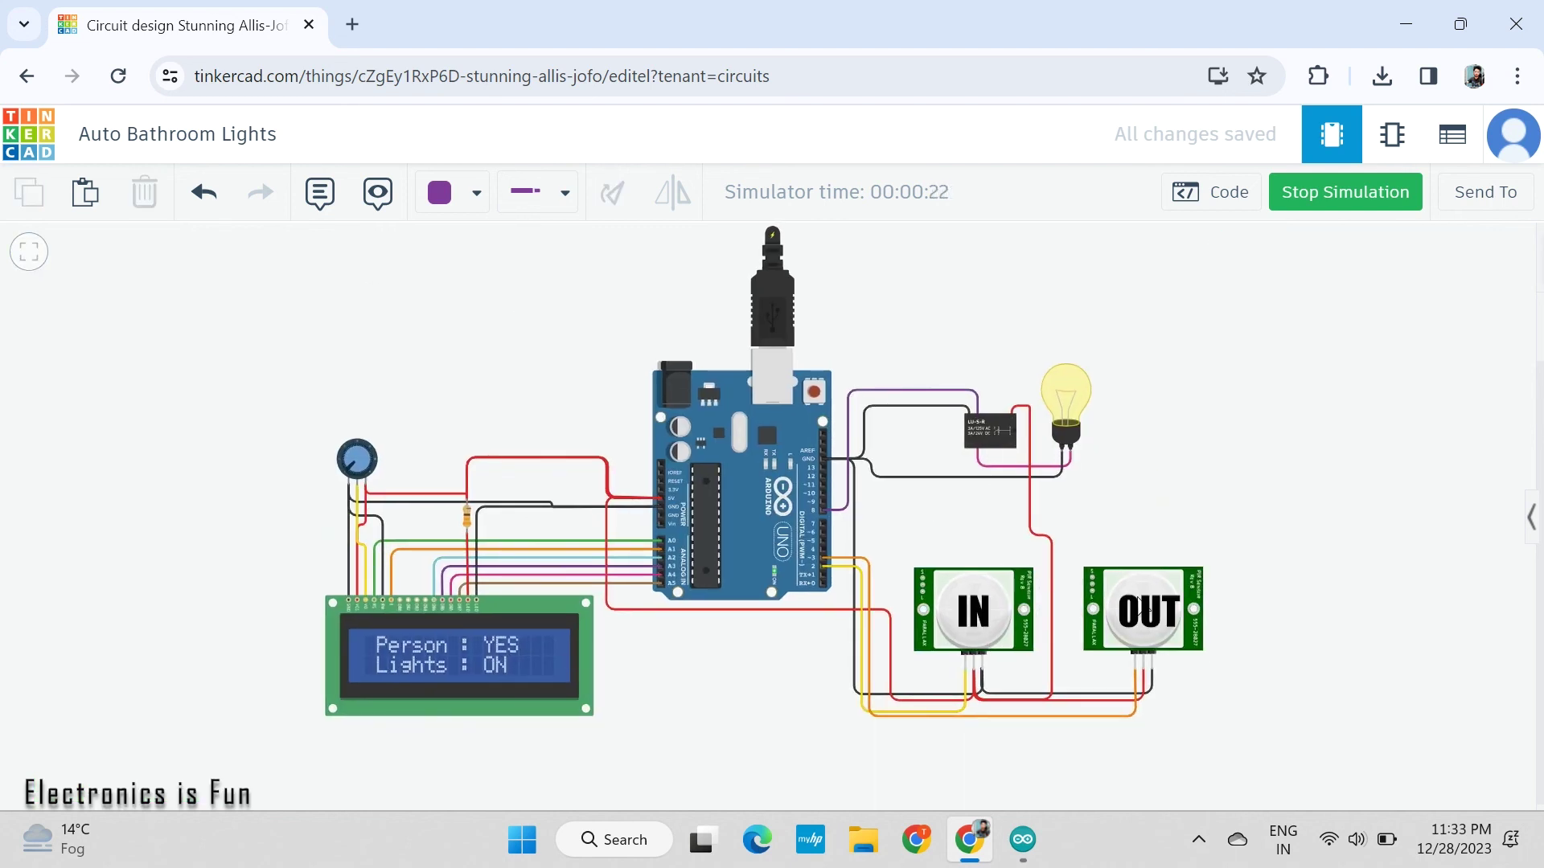
click(1134, 611)
drag(1146, 440, 1167, 449)
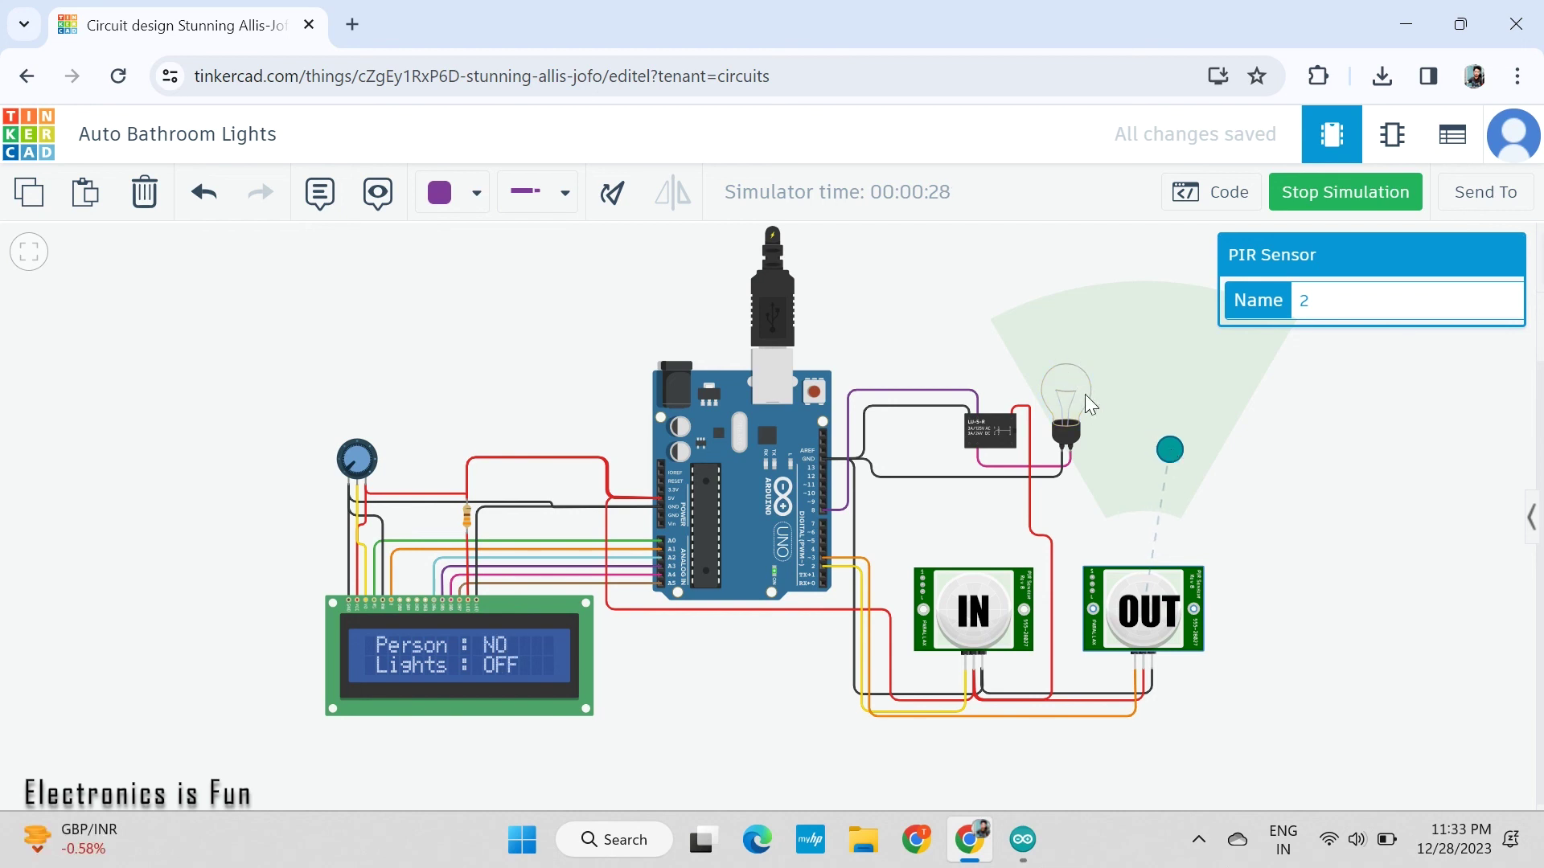
Retest the lights by moving the motion targets of the IN and OUT PIR sensors alternately several times
click(983, 620)
drag(973, 485, 949, 482)
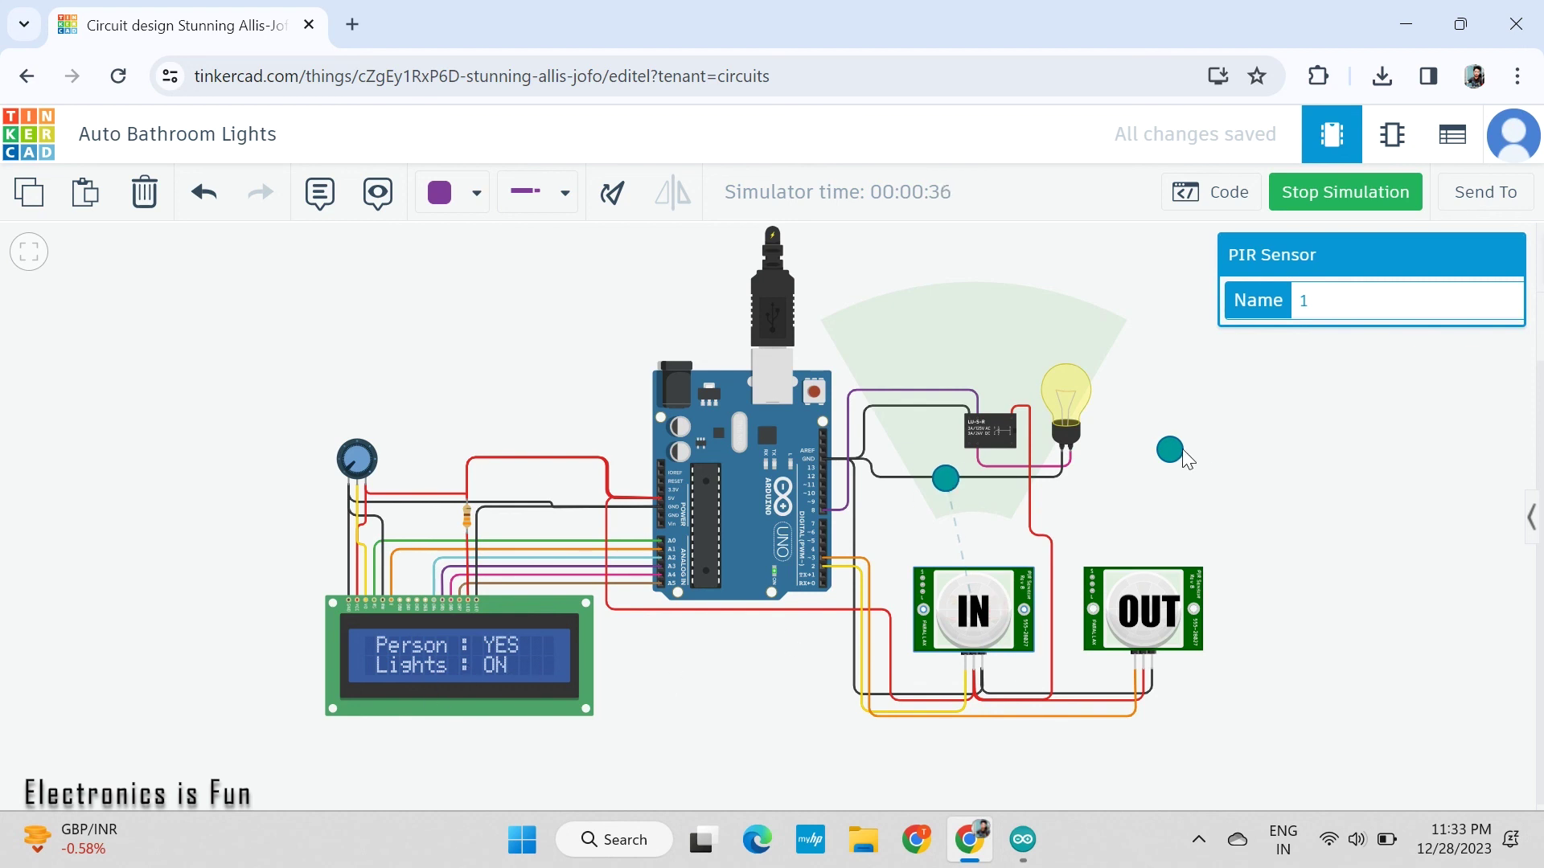
drag(1180, 448, 1146, 469)
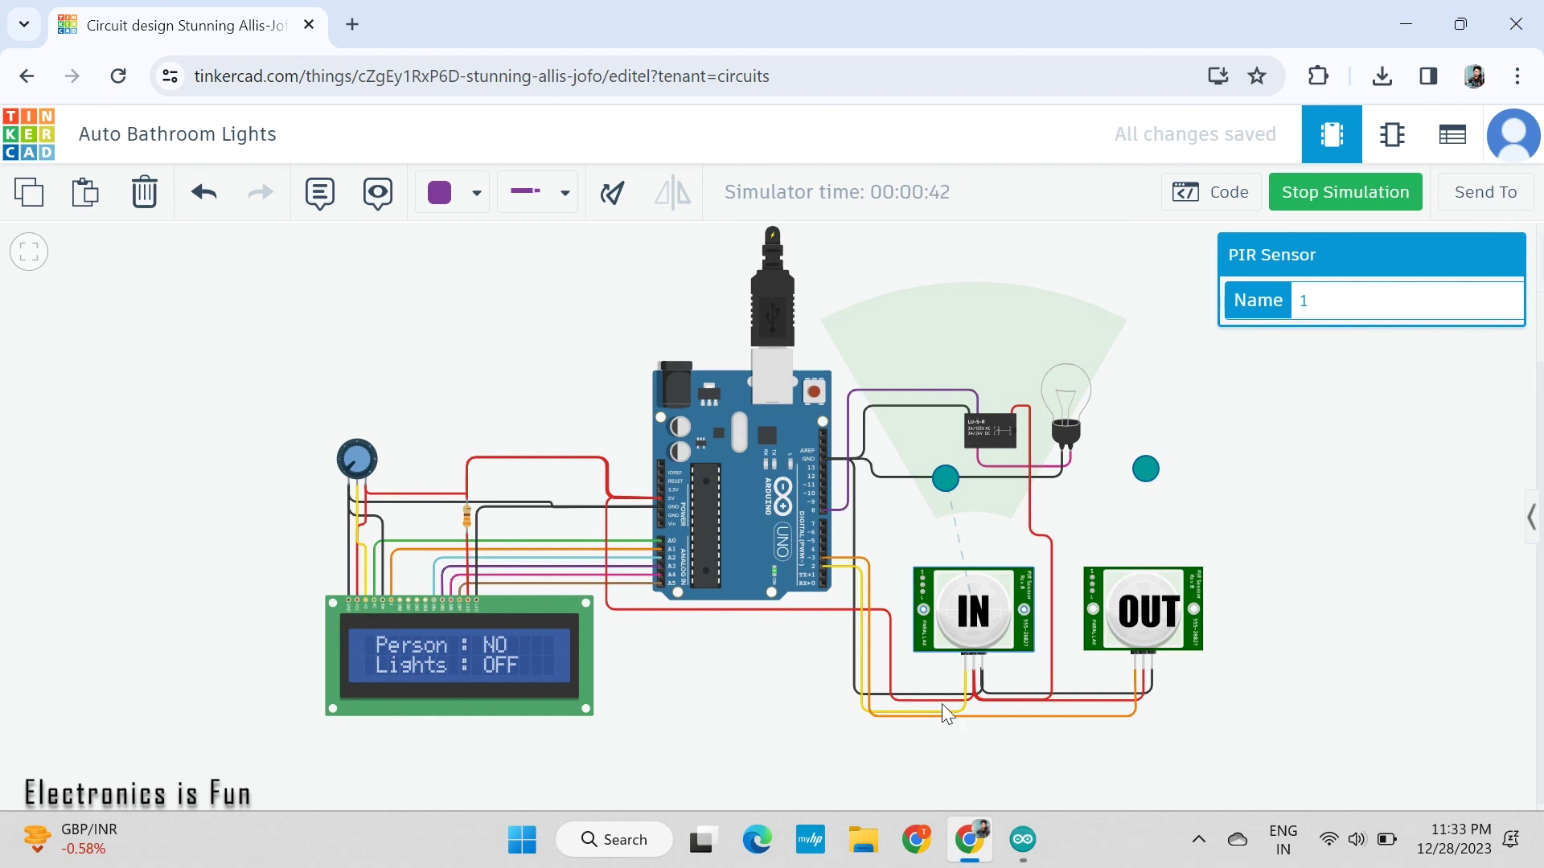
drag(947, 481, 976, 490)
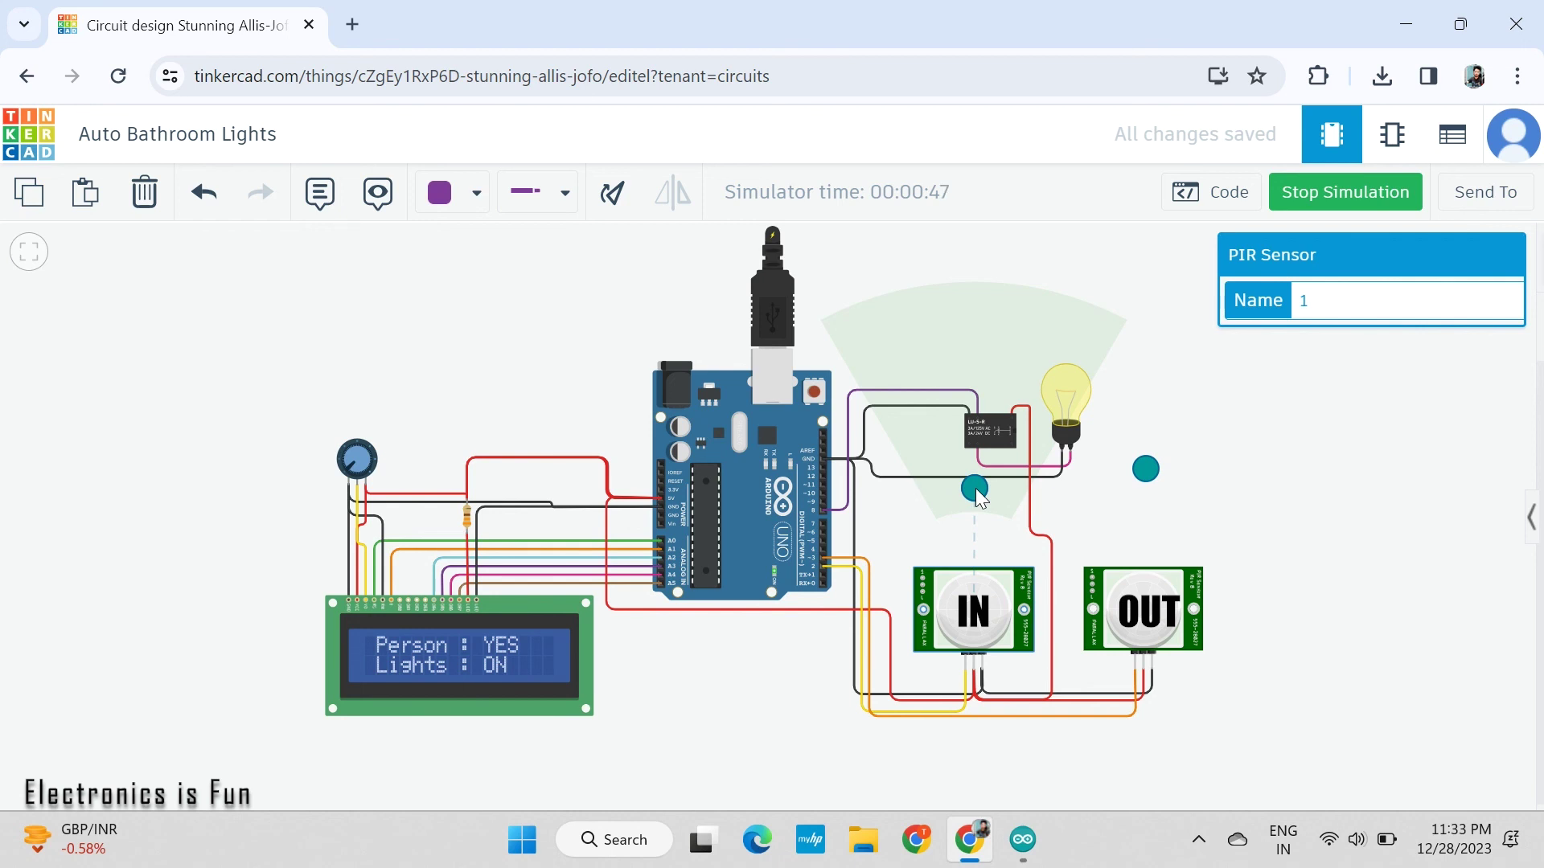
drag(1145, 470, 1127, 495)
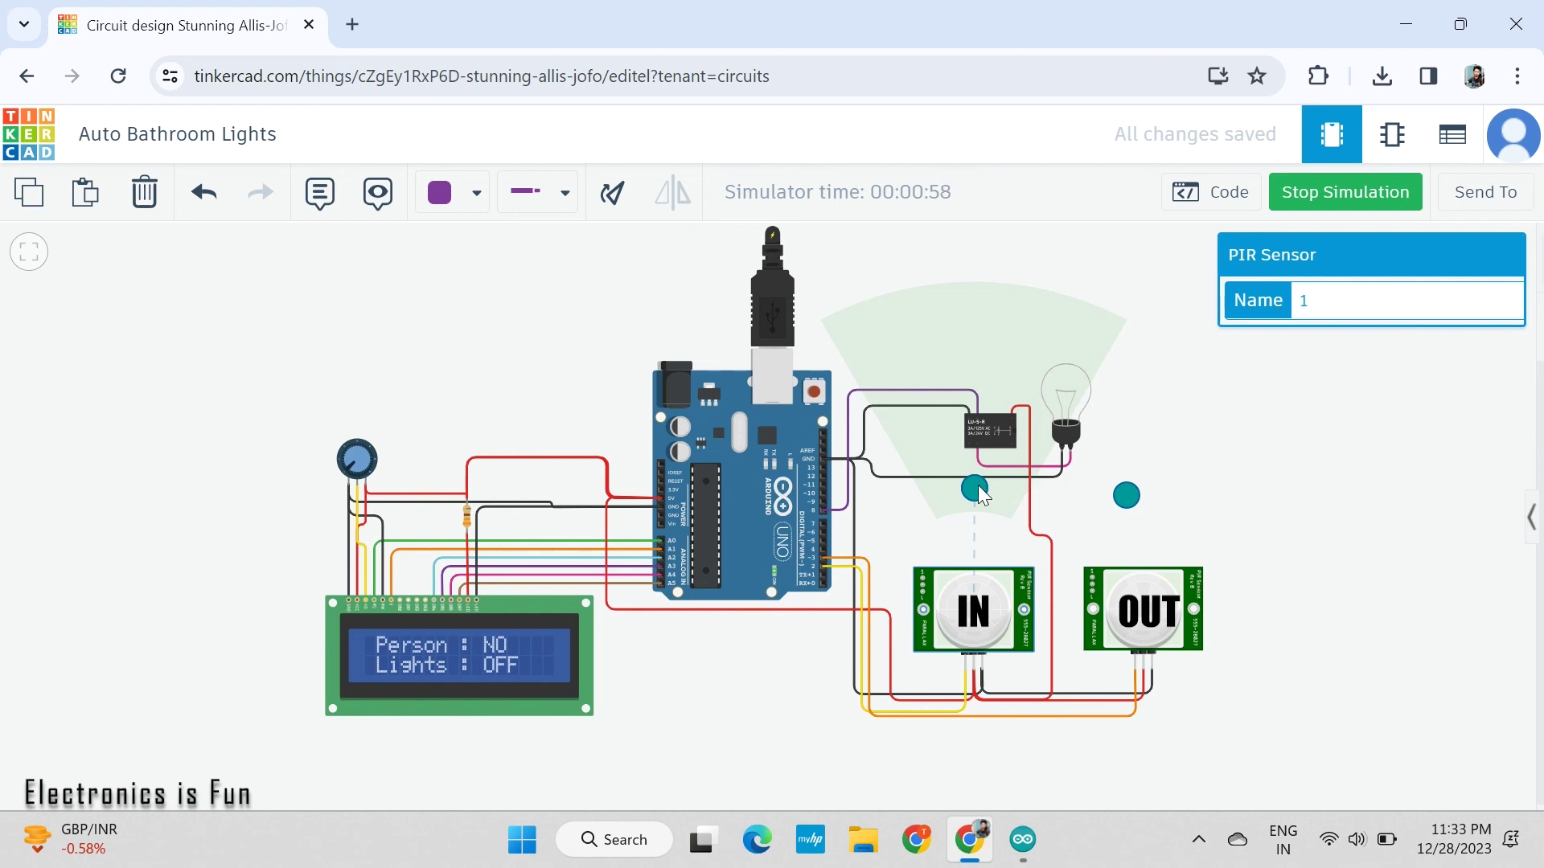
drag(979, 487, 978, 495)
drag(1129, 498, 1127, 493)
click(1252, 476)
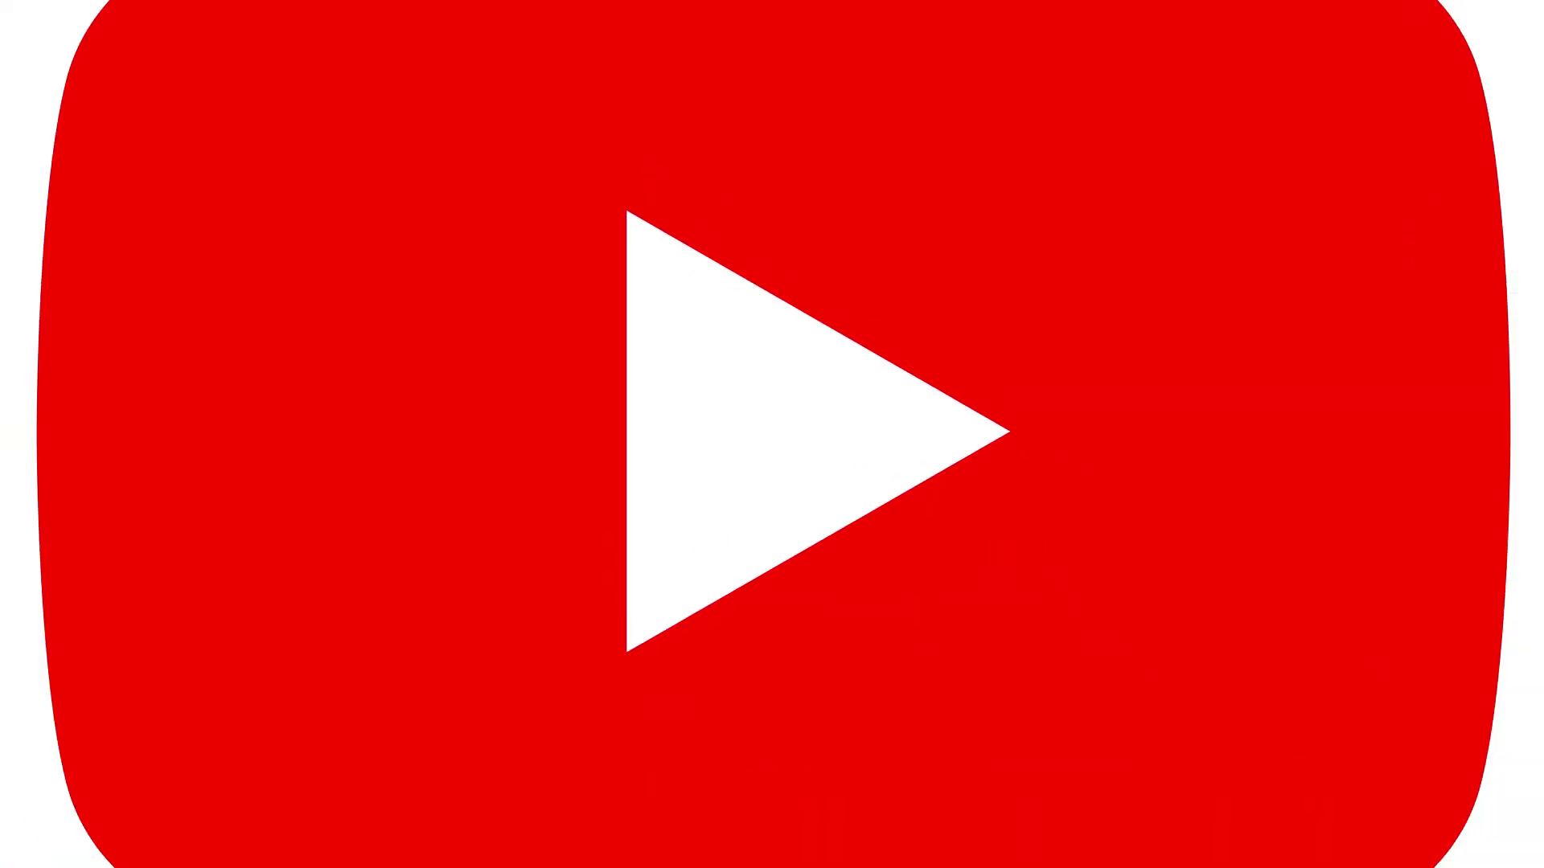